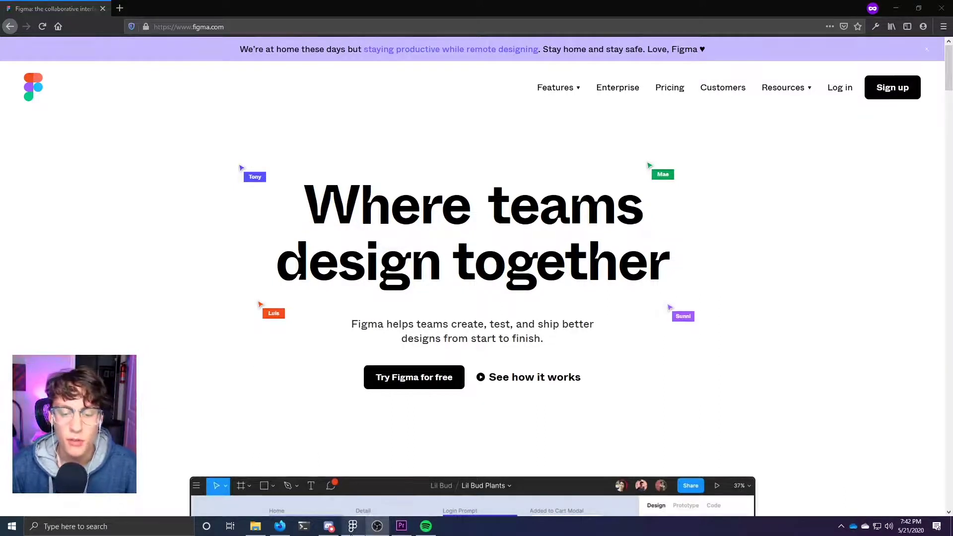
# Switch to the Figma design file and examine the imported stream overlay reference image.
pyautogui.click(352, 527)
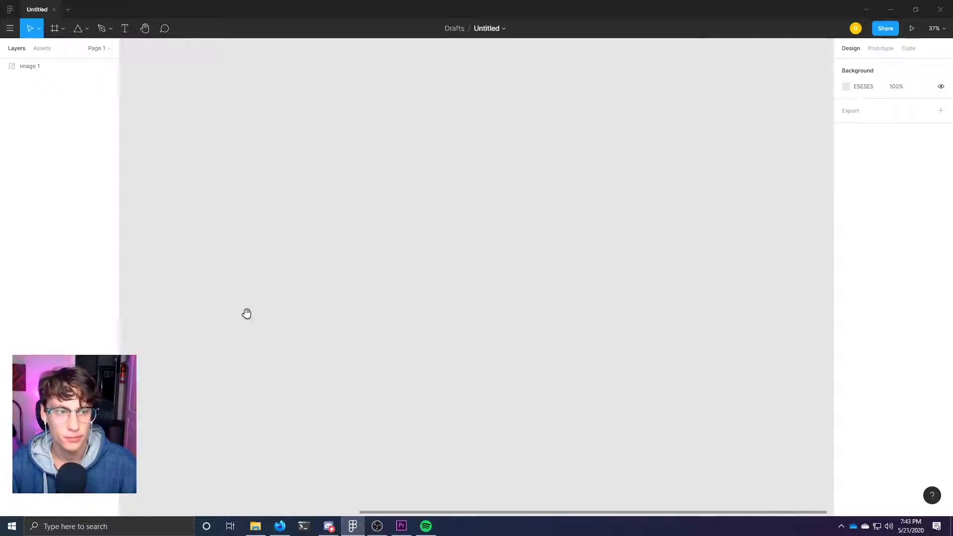
pyautogui.moveTo(247, 313); pyautogui.dragTo(481, 244)
pyautogui.hscroll(-5, 481, 244)
pyautogui.hscroll(-2, 464, 285)
pyautogui.scroll(-2, 392, 258)
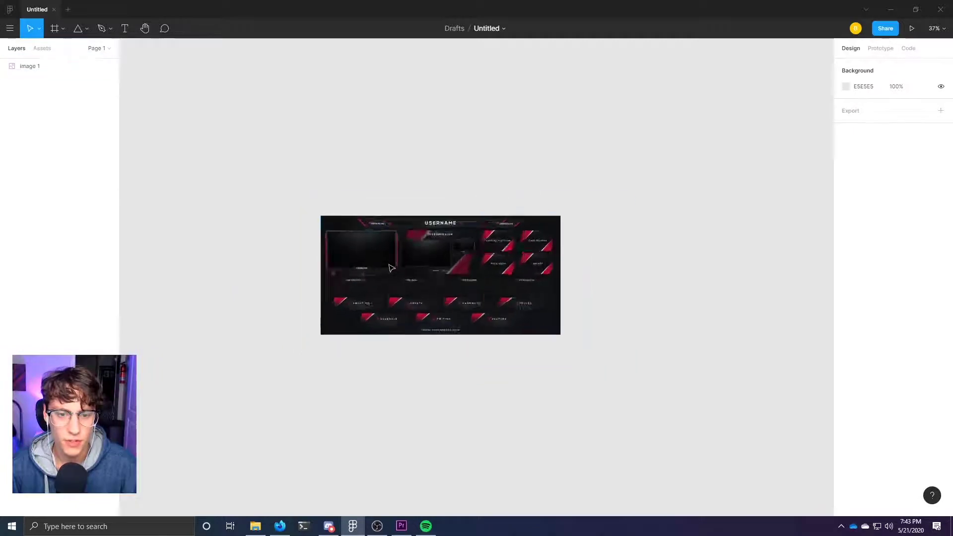
pyautogui.scroll(5, 392, 260)
pyautogui.scroll(2, 404, 273)
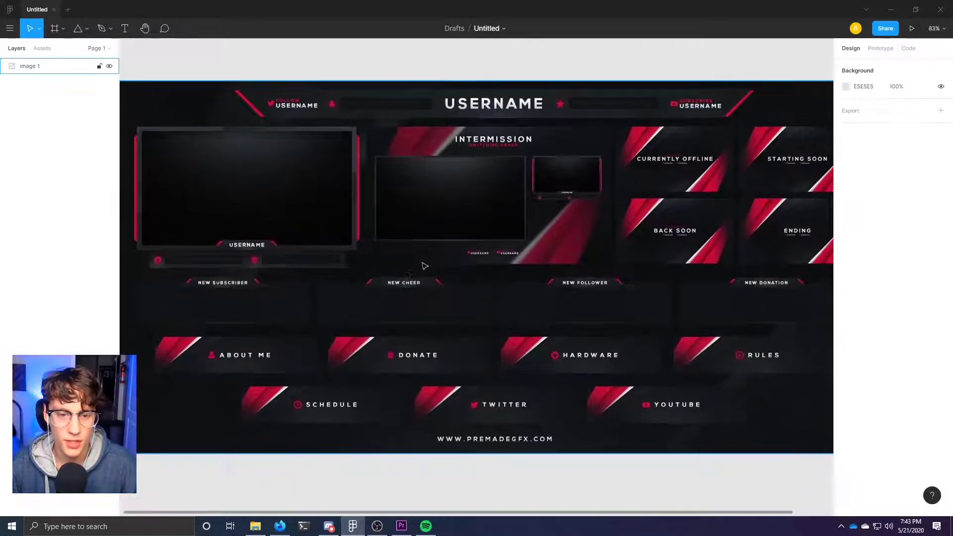
pyautogui.hscroll(1, 452, 271)
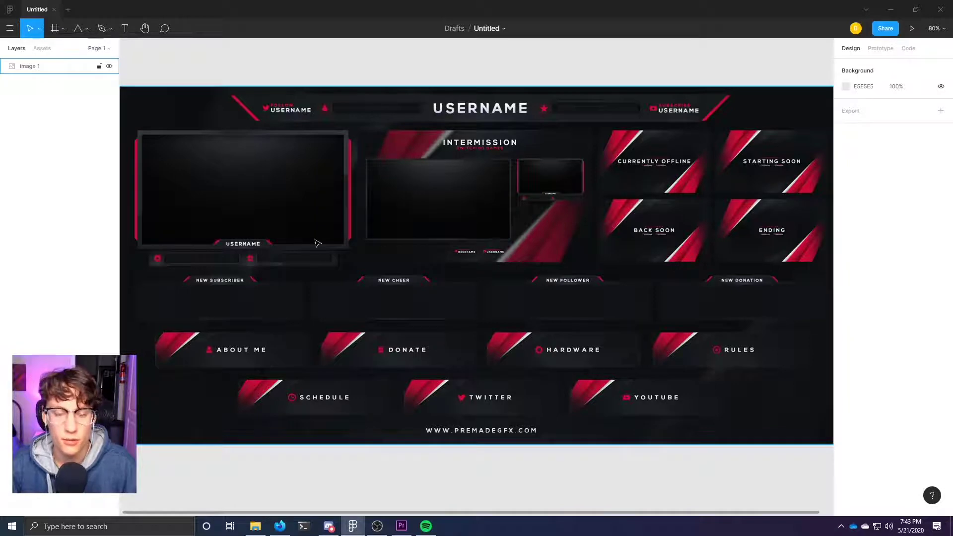
# Place a new 100 × 100 frame on the empty canvas beside the reference image.
pyautogui.hscroll(15, 308, 224)
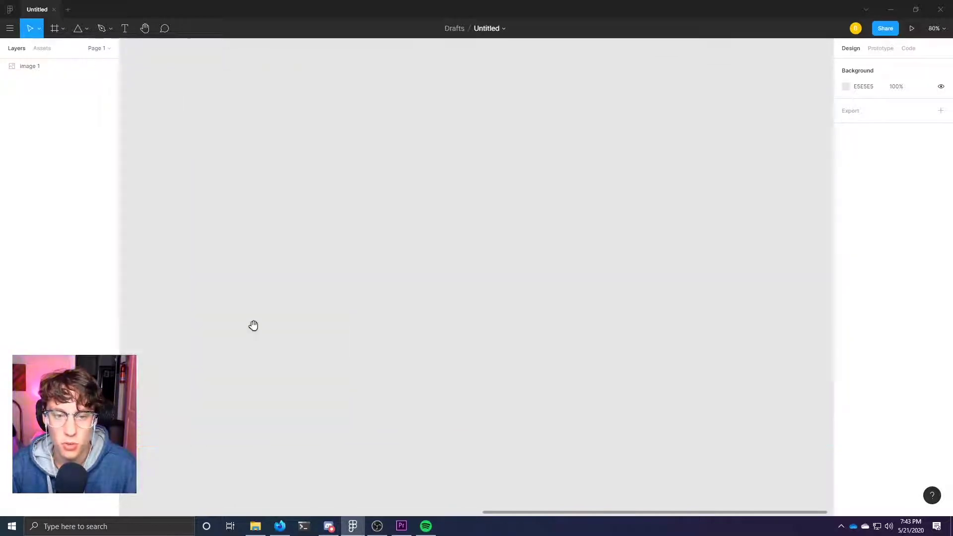
pyautogui.click(63, 33)
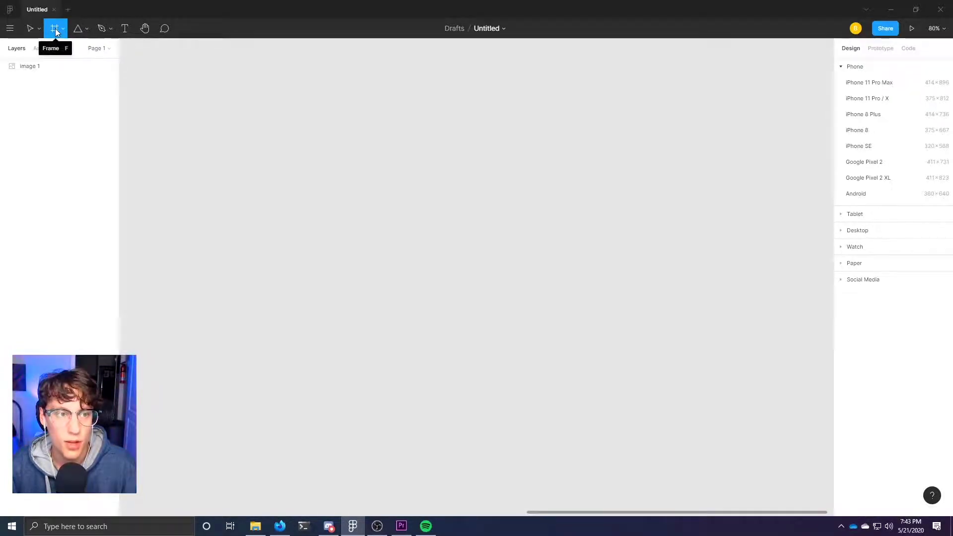
pyautogui.click(250, 129)
pyautogui.moveTo(252, 140); pyautogui.dragTo(246, 134)
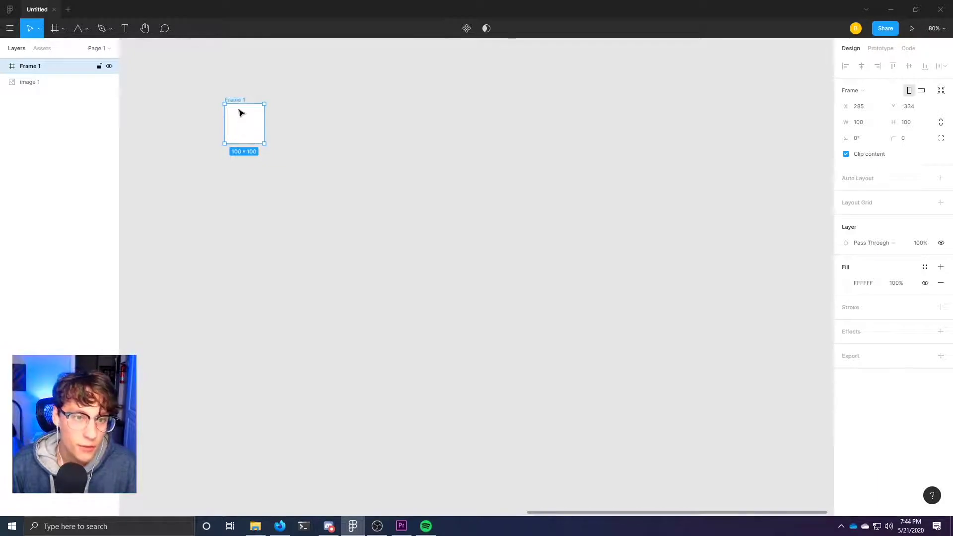
# Set the new frame's width to 1920 and its height to 1080.
pyautogui.click(859, 122)
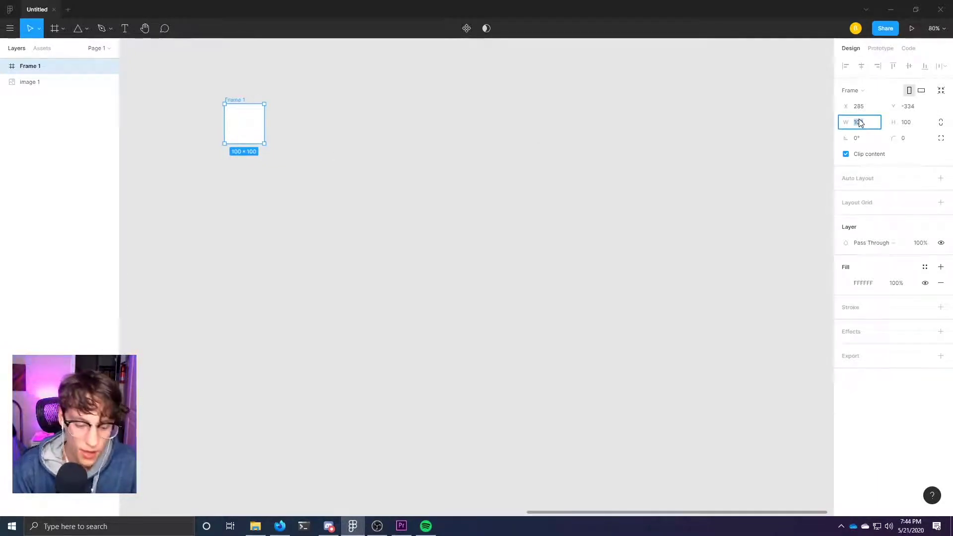
pyautogui.write('1920')
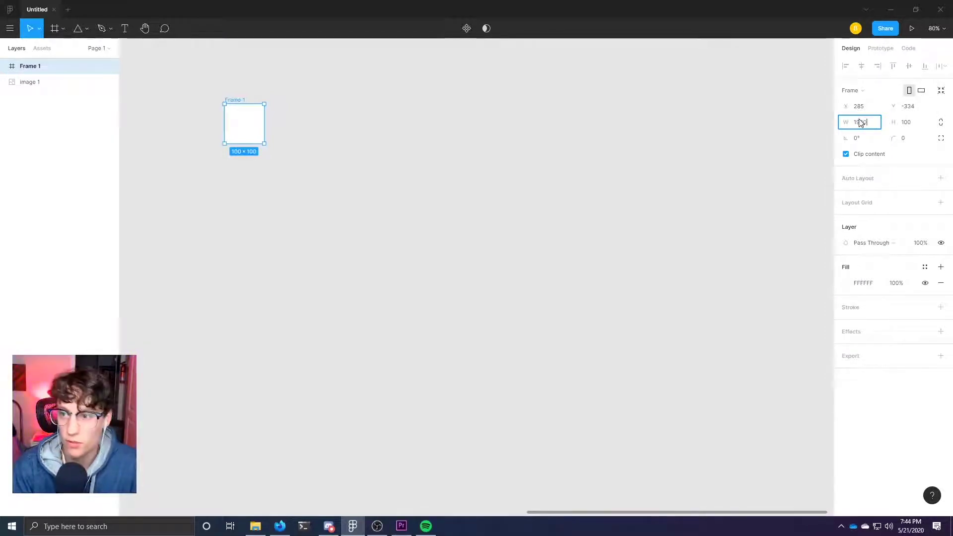
pyautogui.click(914, 127)
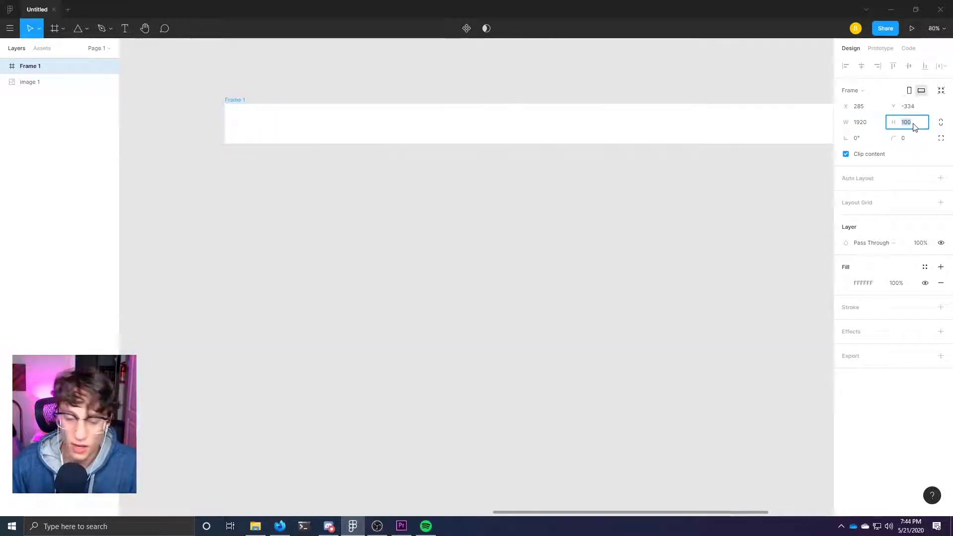
pyautogui.write('108')
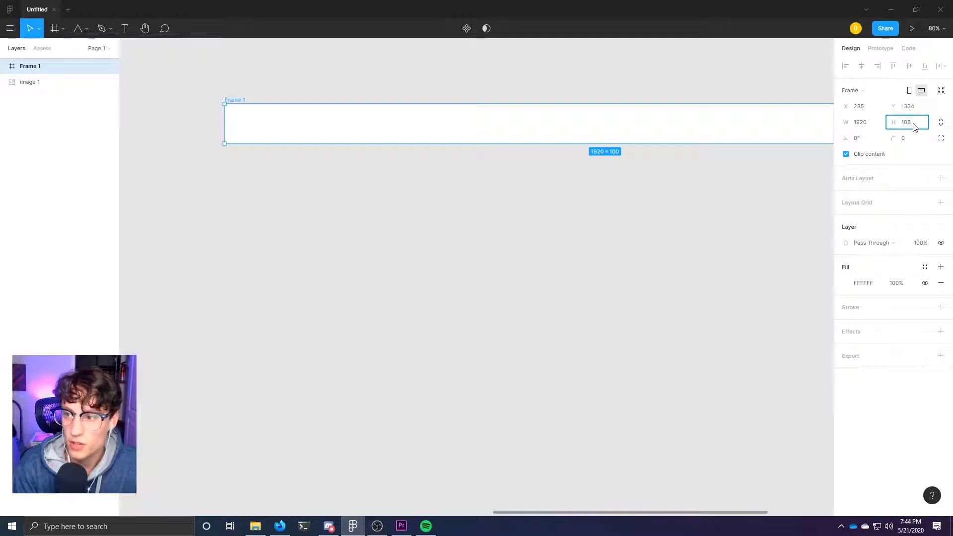
pyautogui.write('0')
pyautogui.press('Return')
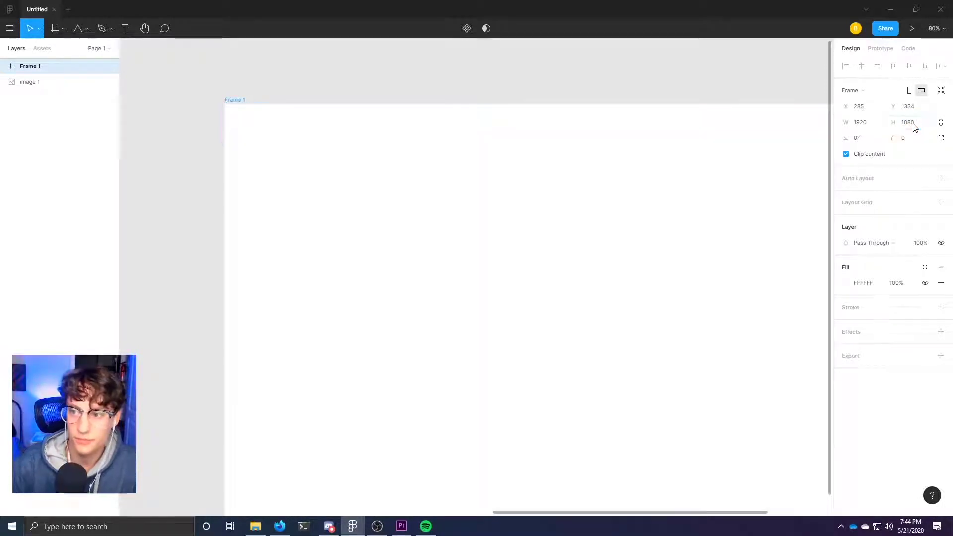
pyautogui.hotkey('shift', '1')
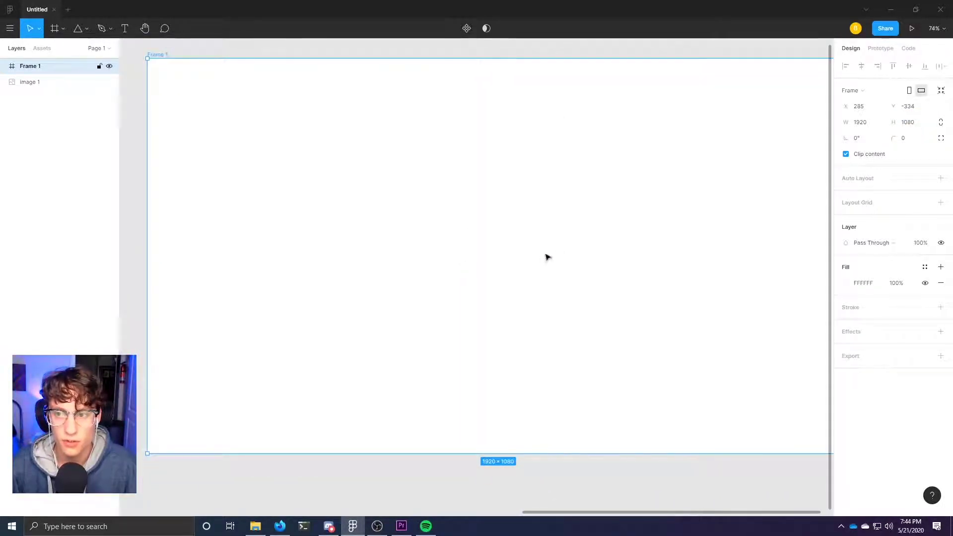
pyautogui.hotkey('shift', '2')
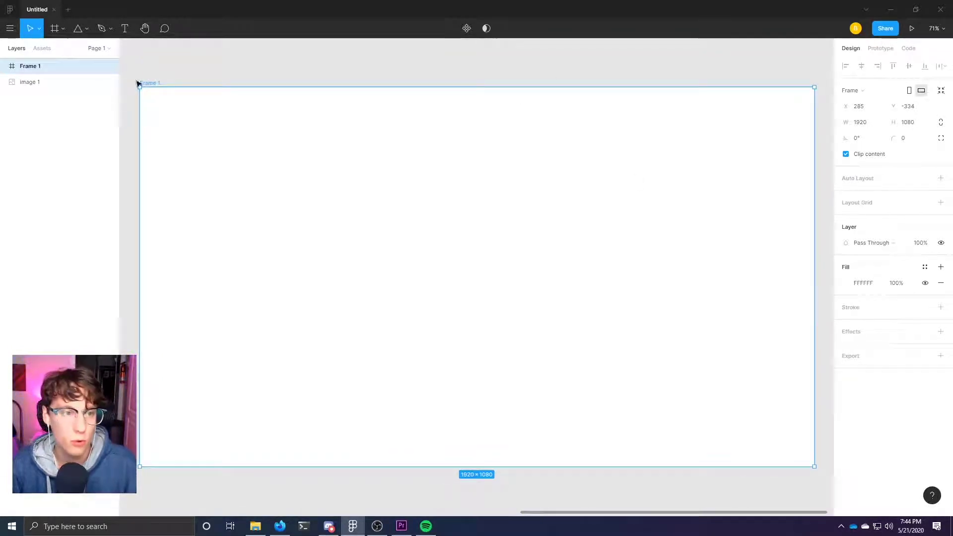
# Place a 100 × 100 rectangle inside the frame, near its upper-left area.
pyautogui.click(238, 73)
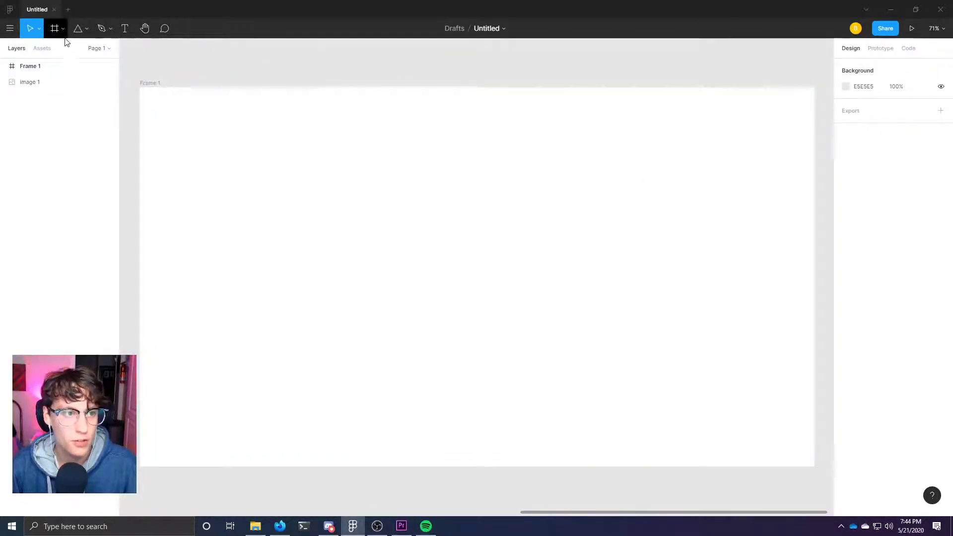
pyautogui.click(87, 29)
pyautogui.click(82, 51)
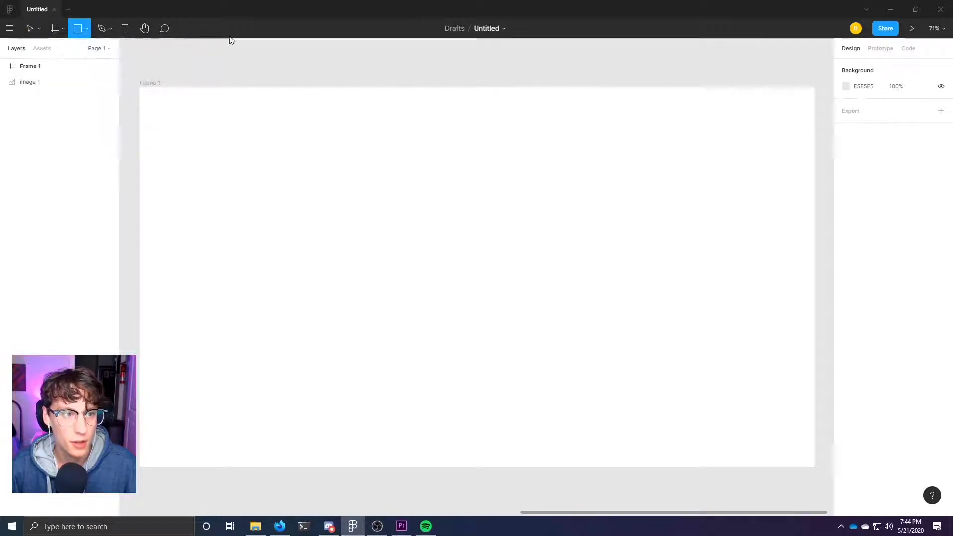
pyautogui.click(281, 167)
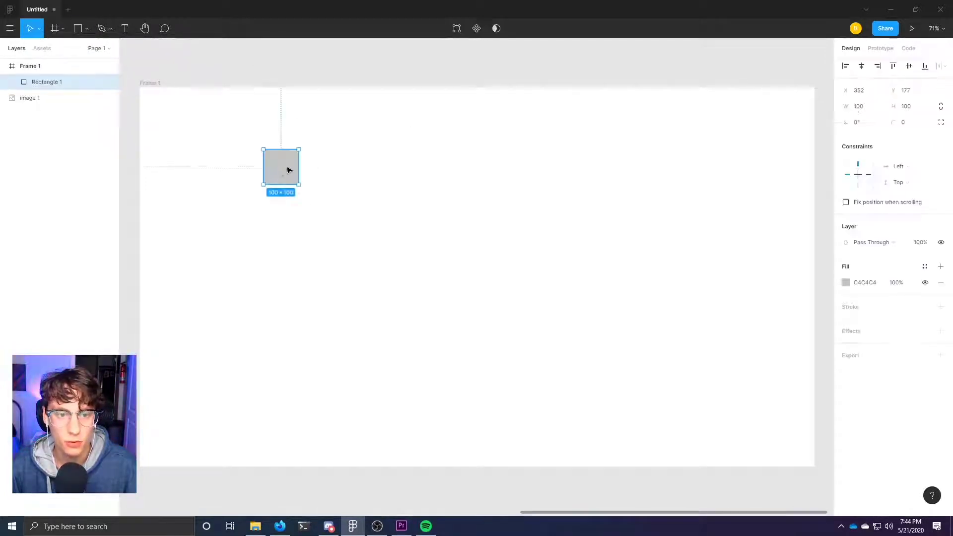
# Set the rectangle's width to 1280 and its height to 720.
pyautogui.click(877, 112)
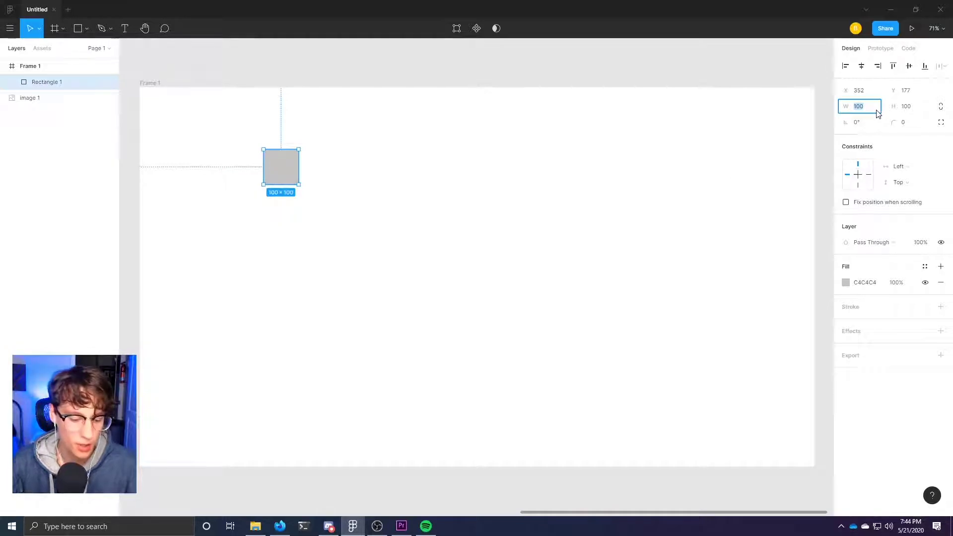
pyautogui.write('1280')
pyautogui.press('Tab')
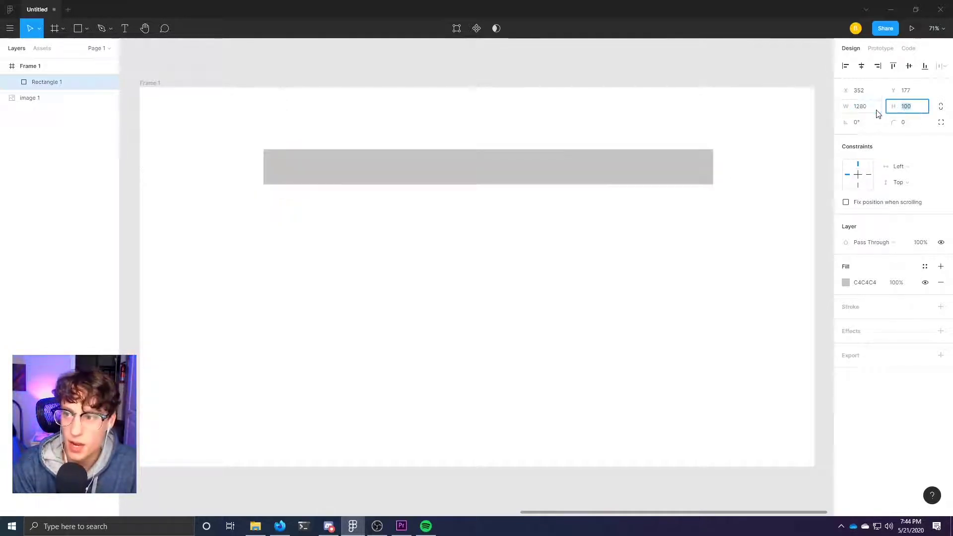
pyautogui.write('720')
pyautogui.press('Return')
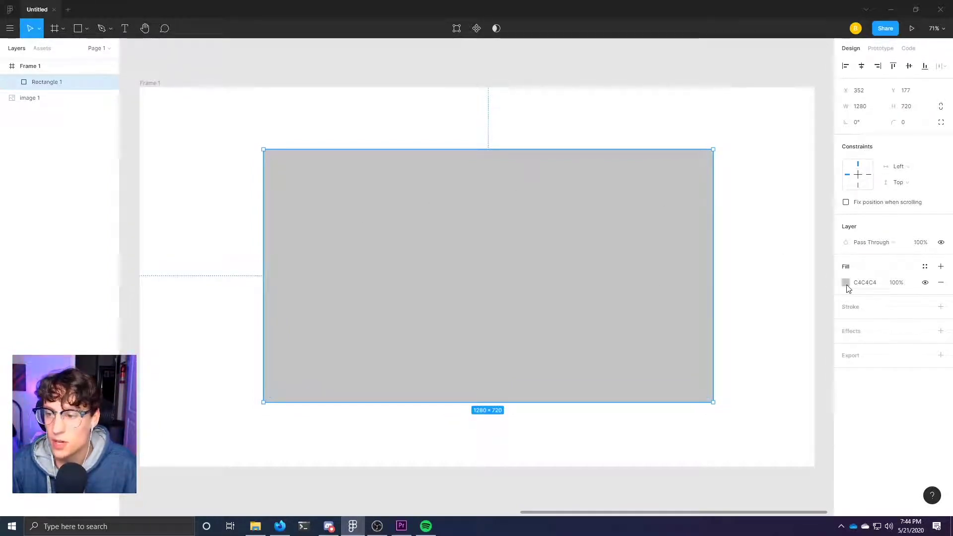
# Remove the rectangle's fill and give it a black stroke with a thickness of 20.
pyautogui.click(941, 282)
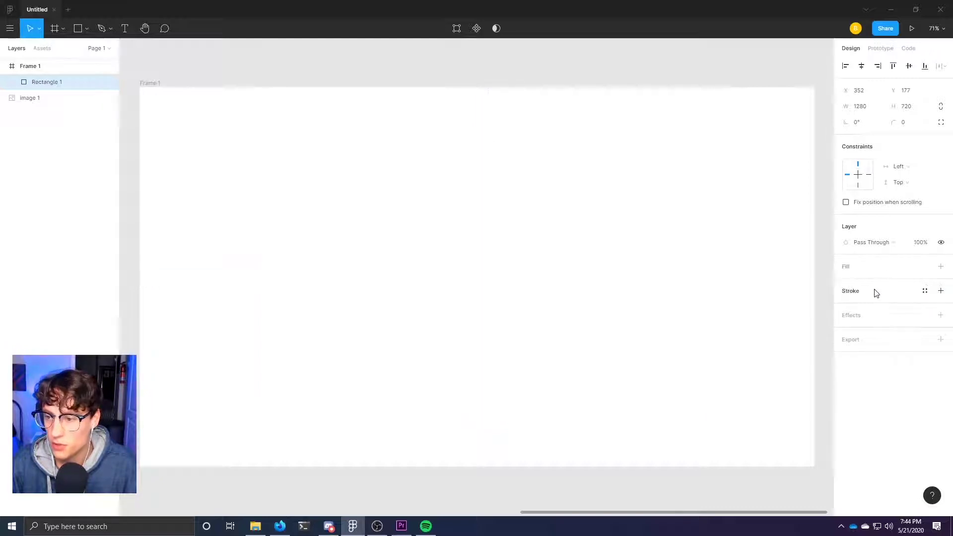
pyautogui.click(941, 292)
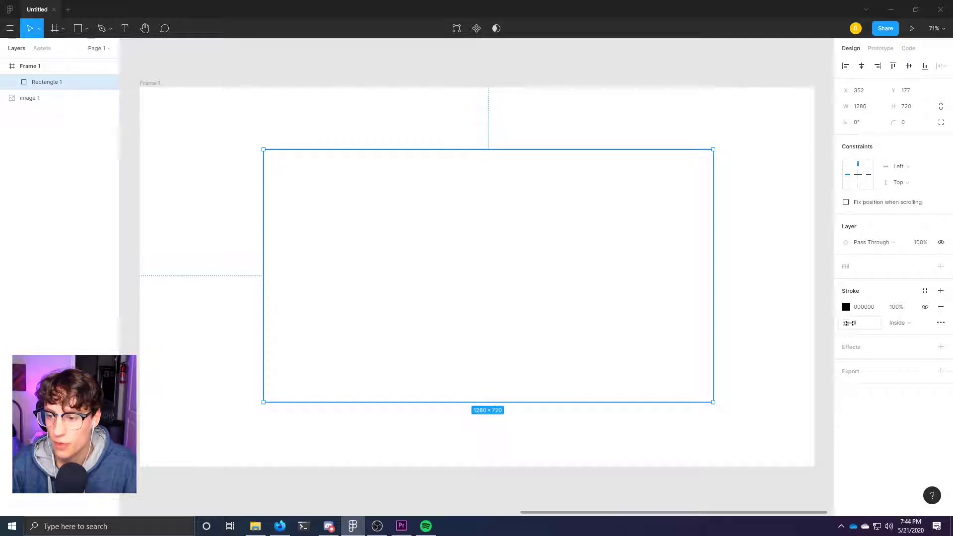
pyautogui.click(865, 324)
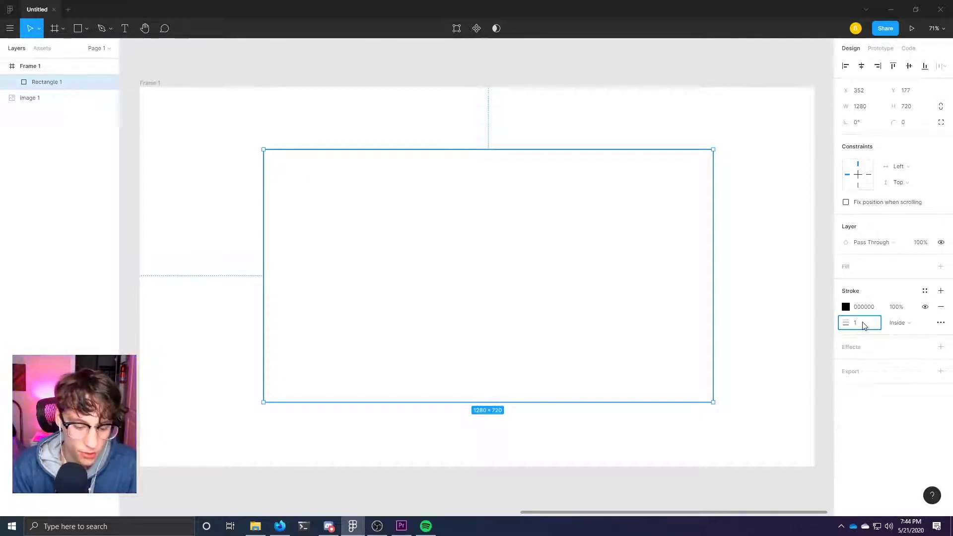
pyautogui.press('BackSpace')
pyautogui.write('20')
pyautogui.press('Return')
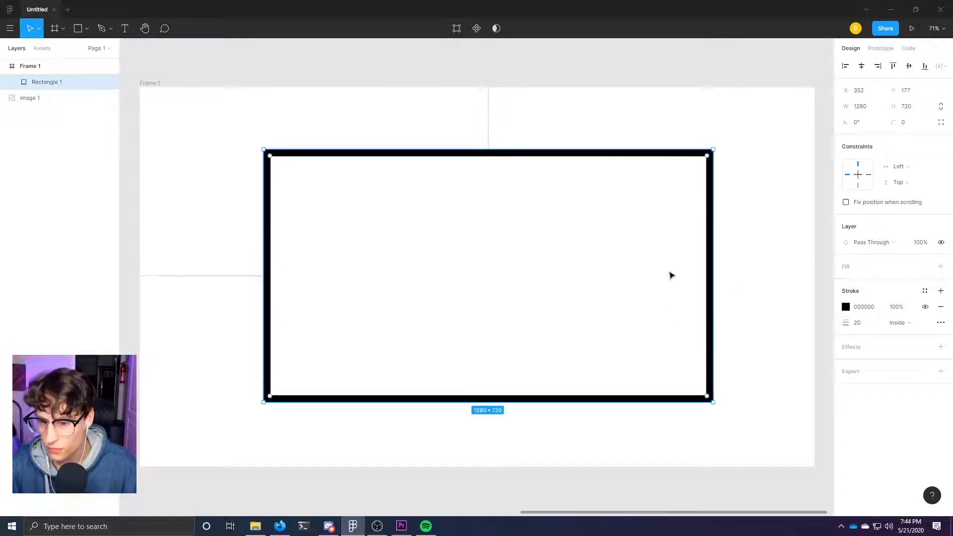
# Try the Center, Inside and Outside alignments on the rectangle's stroke and settle on Center.
pyautogui.click(921, 326)
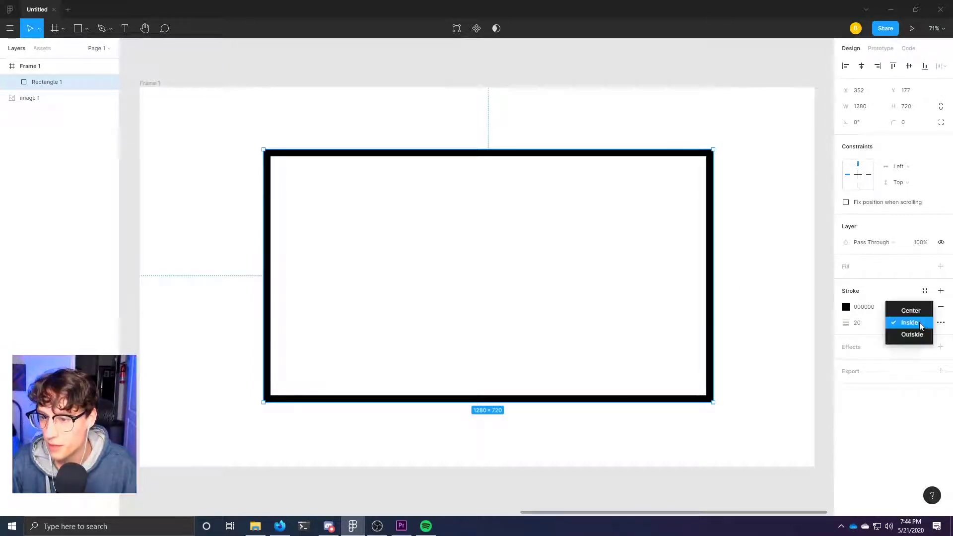
pyautogui.click(911, 311)
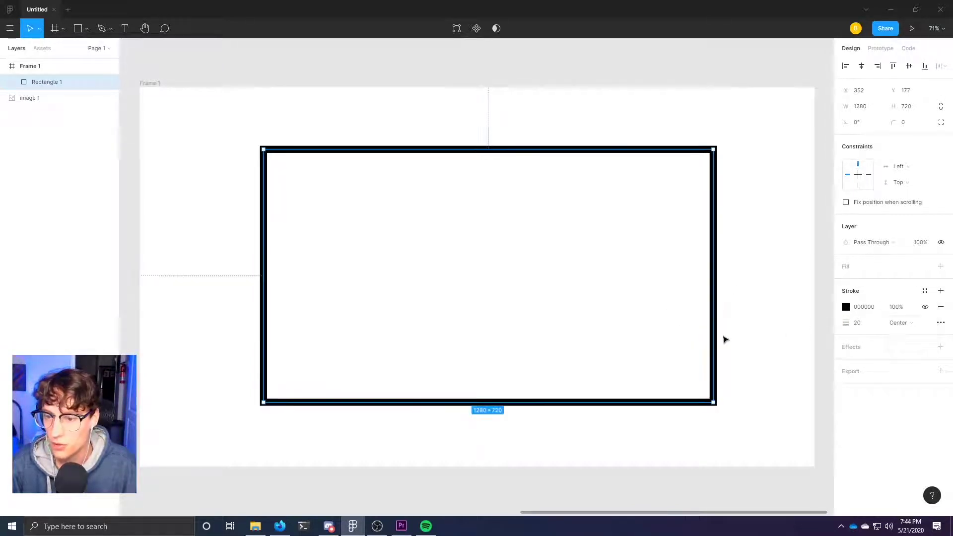
pyautogui.click(922, 323)
pyautogui.click(918, 334)
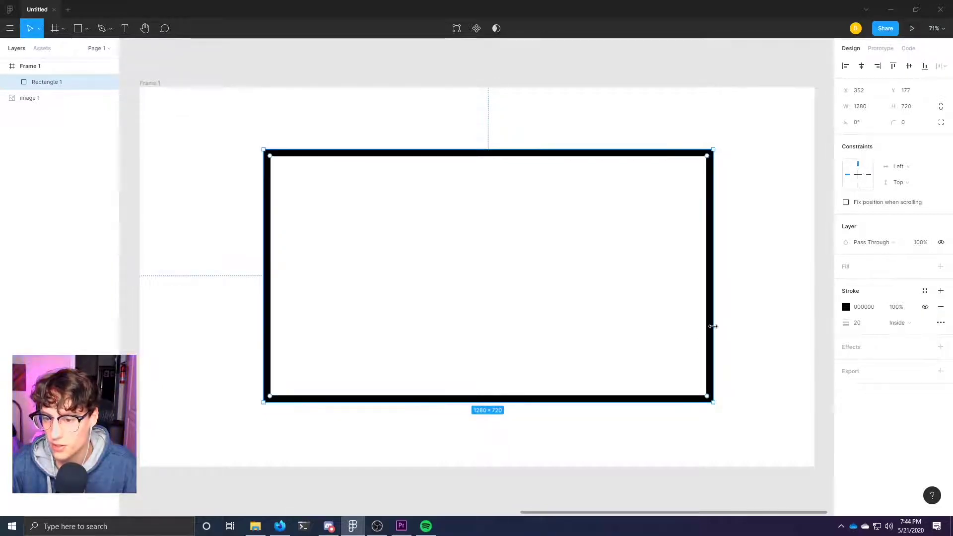
pyautogui.click(900, 322)
pyautogui.click(891, 336)
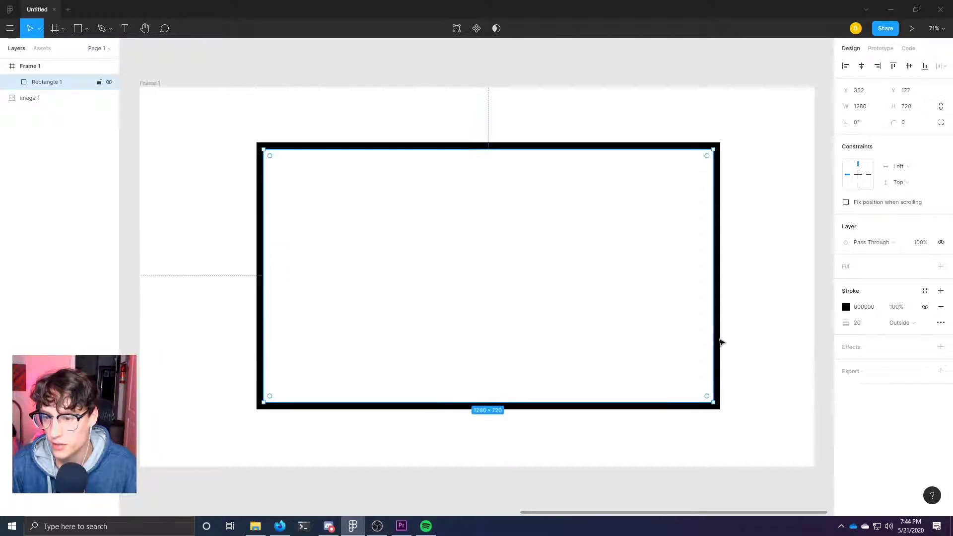
pyautogui.click(911, 323)
pyautogui.click(908, 298)
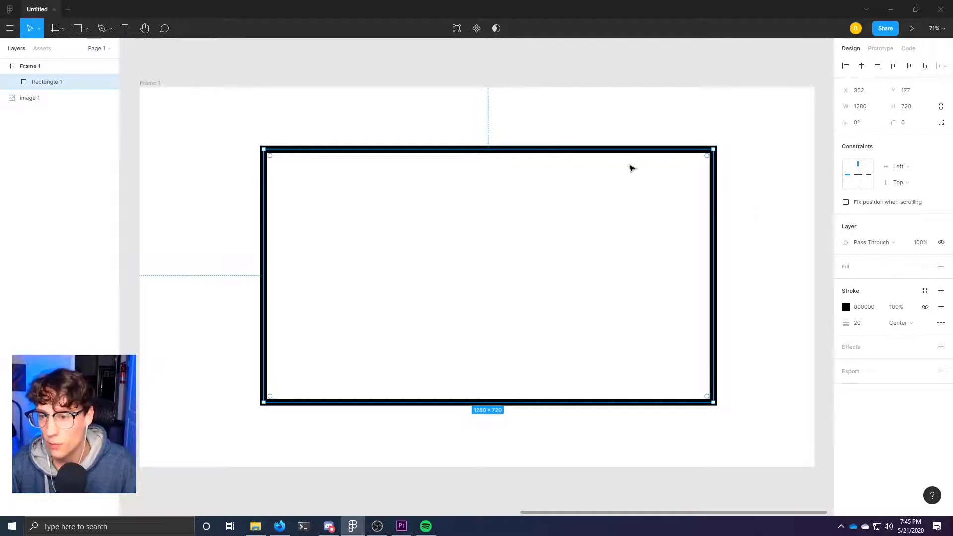
# Change the rectangle's stroke to a Diamond gradient and make its outer color stop yellow FFE600 at 100% opacity.
pyautogui.click(846, 307)
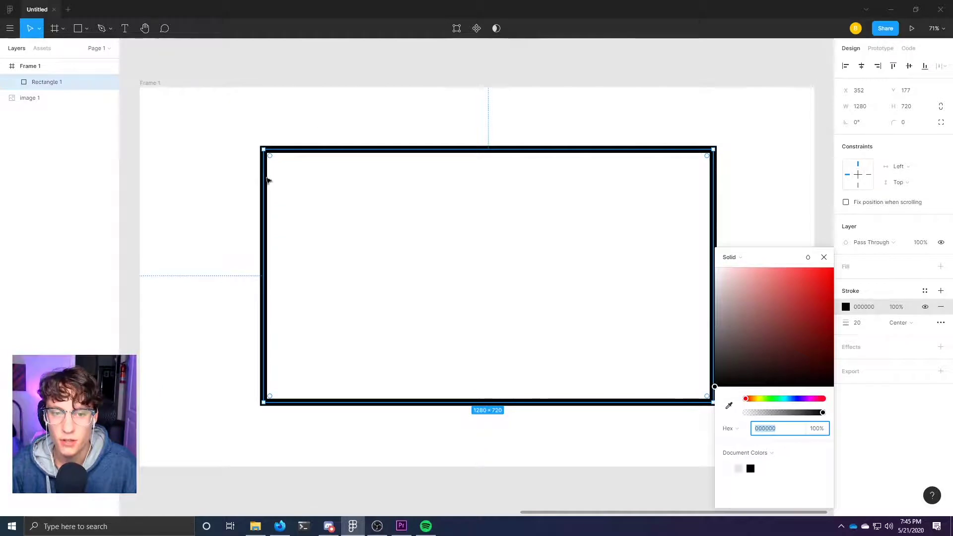
pyautogui.click(743, 264)
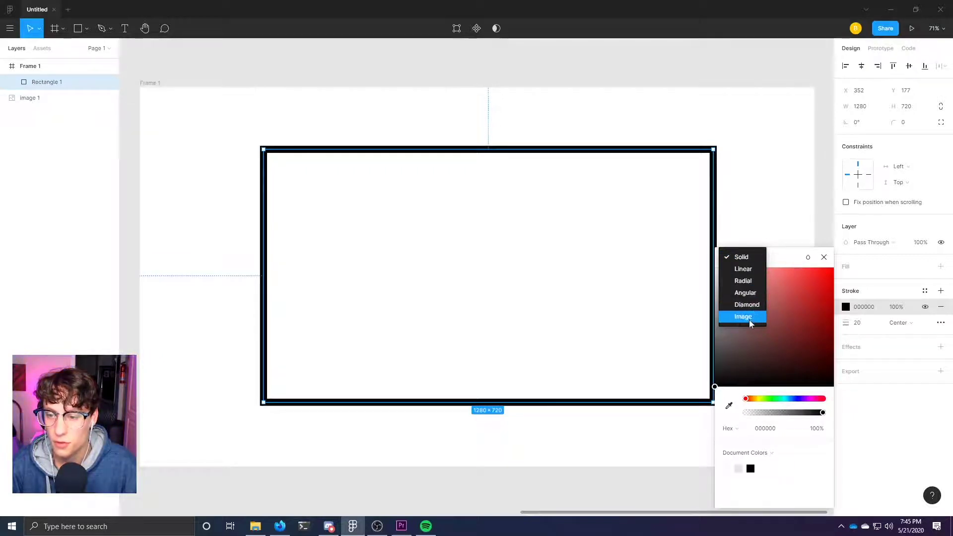
pyautogui.click(752, 306)
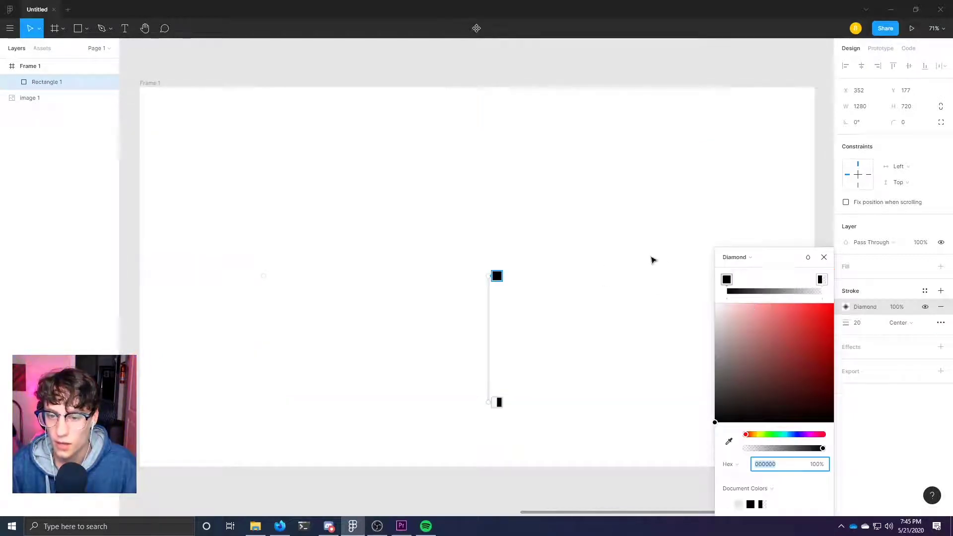
pyautogui.click(822, 279)
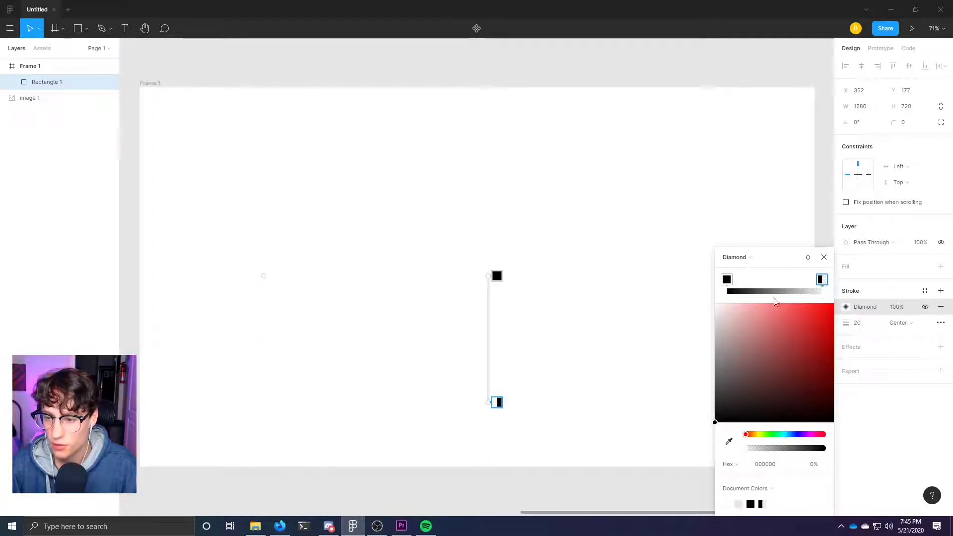
pyautogui.moveTo(751, 451); pyautogui.dragTo(826, 455)
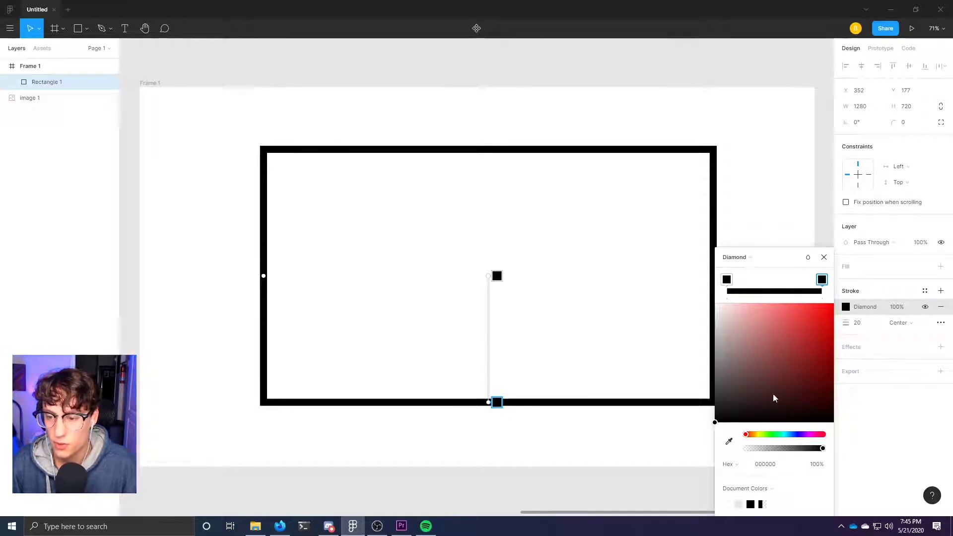
pyautogui.click(757, 434)
pyautogui.moveTo(795, 358); pyautogui.dragTo(842, 306)
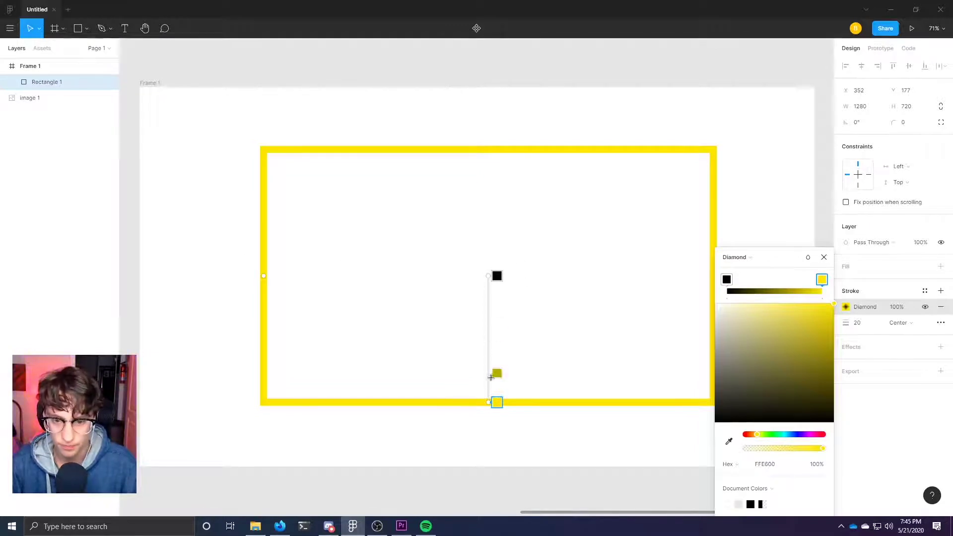
# Angle the rectangle's stroke gradient by moving its yellow outer handle to the lower-right corner and its black center handle up and left of center.
pyautogui.moveTo(547, 403); pyautogui.dragTo(702, 391)
pyautogui.moveTo(493, 276); pyautogui.dragTo(429, 260)
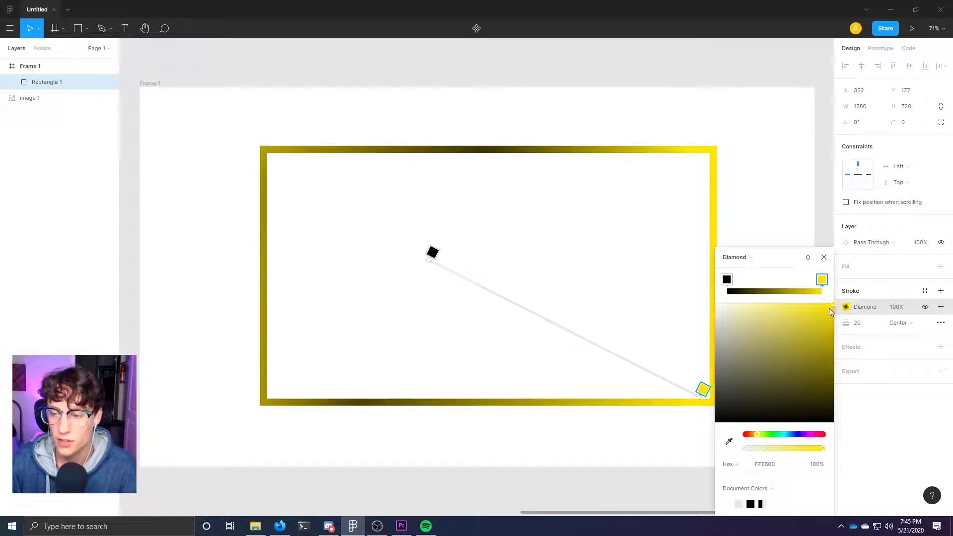
# Change the stroke gradient's outer color stop from yellow to near-black and its inner stop to dark gray 383838.
pyautogui.moveTo(826, 314); pyautogui.dragTo(833, 305)
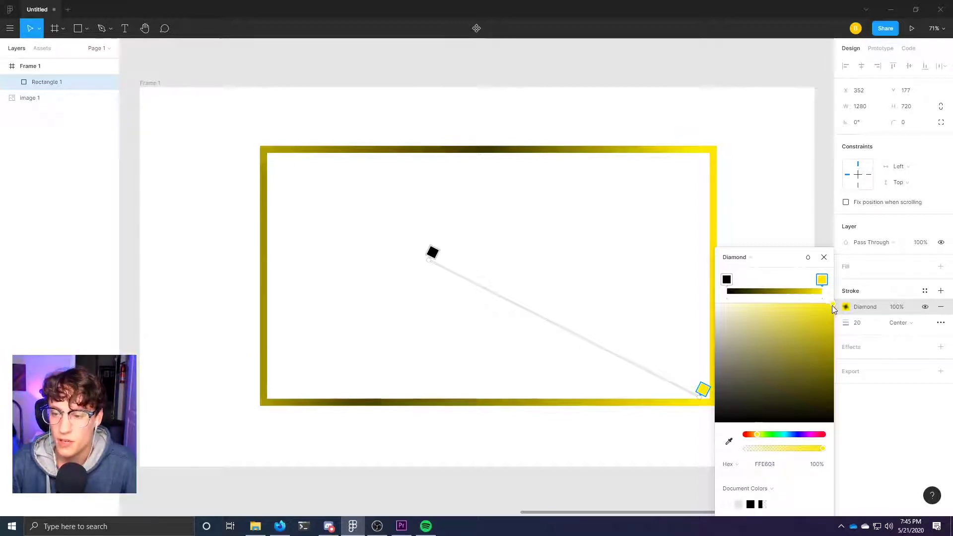
pyautogui.moveTo(833, 306)
pyautogui.mouseDown()
pyautogui.moveTo(777, 383)
pyautogui.moveTo(713, 420)
pyautogui.mouseUp()
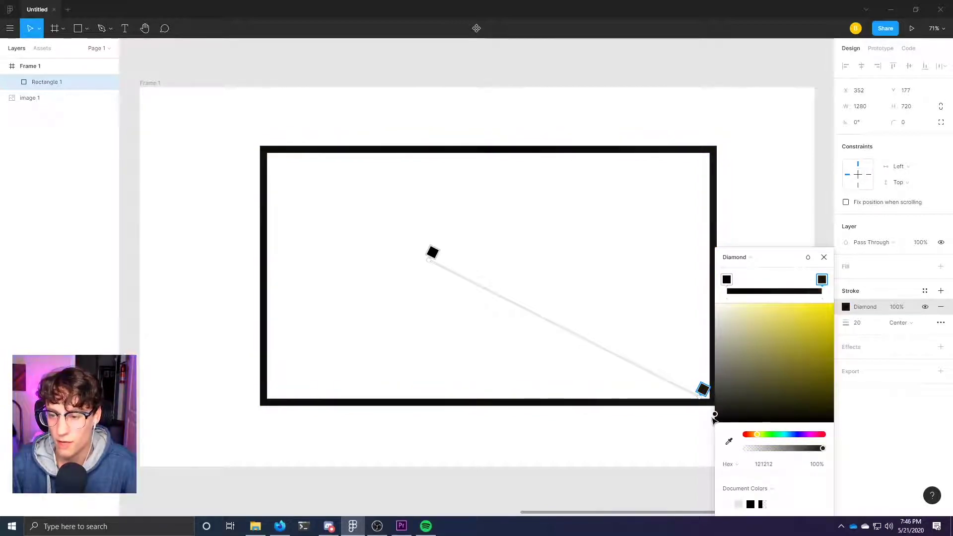
pyautogui.click(726, 280)
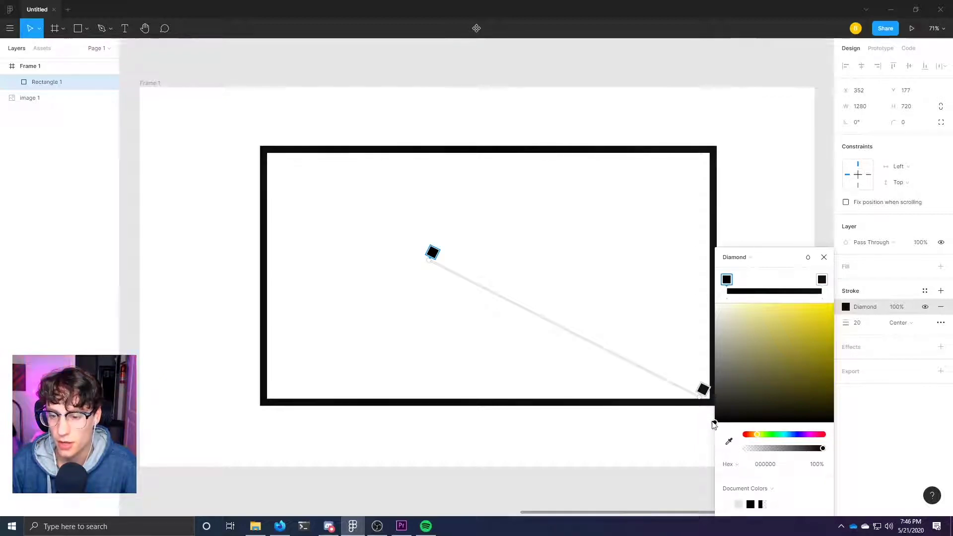
pyautogui.moveTo(716, 423)
pyautogui.mouseDown()
pyautogui.moveTo(694, 396)
pyautogui.moveTo(674, 310)
pyautogui.moveTo(646, 391)
pyautogui.moveTo(635, 384)
pyautogui.moveTo(628, 399)
pyautogui.mouseUp()
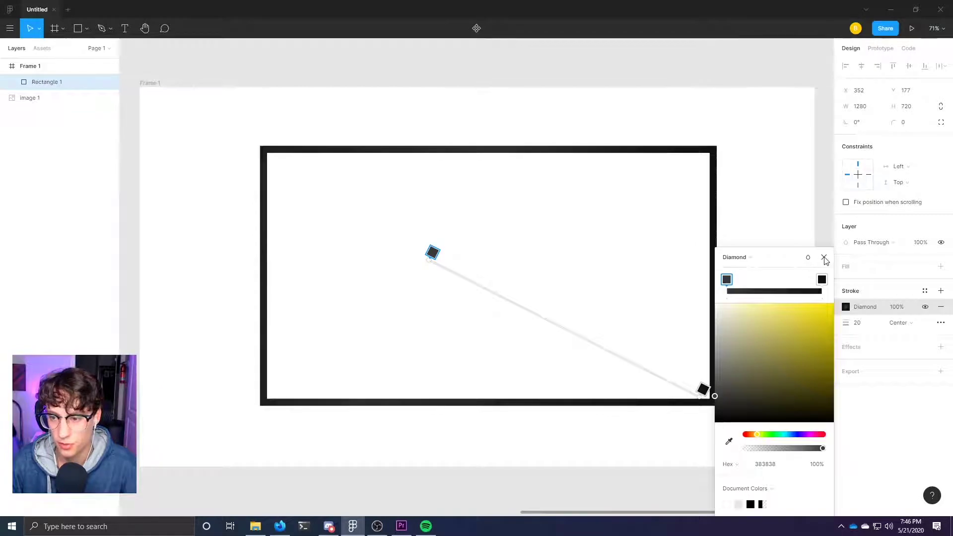
pyautogui.click(824, 257)
pyautogui.click(563, 443)
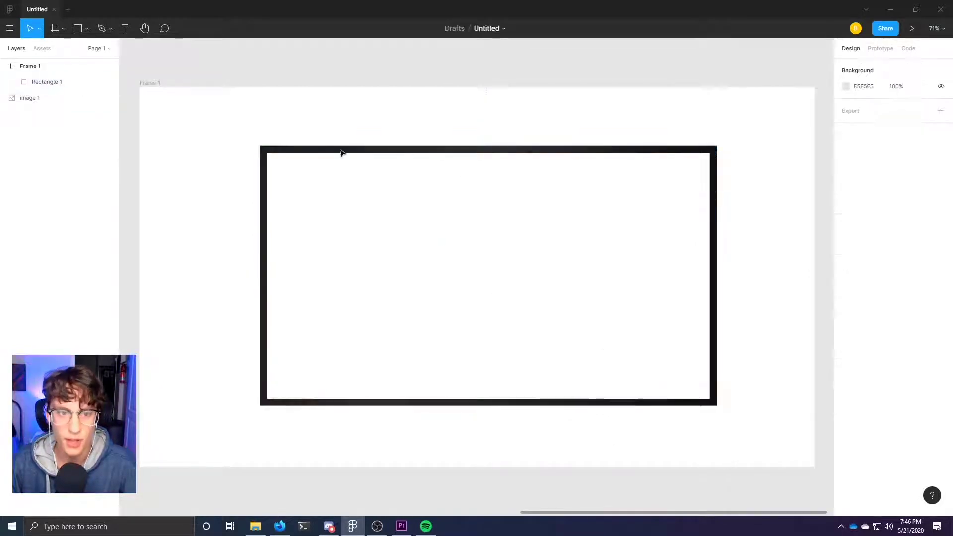
# Add a Drop Shadow effect to the rectangle and set the shadow color's opacity to 65%.
pyautogui.scroll(2, 358, 330)
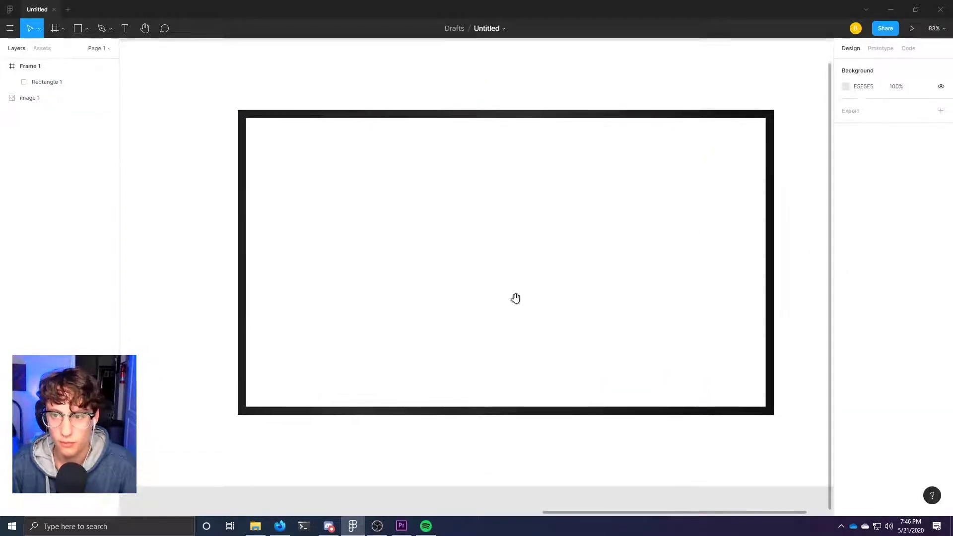
pyautogui.moveTo(515, 298); pyautogui.dragTo(496, 270)
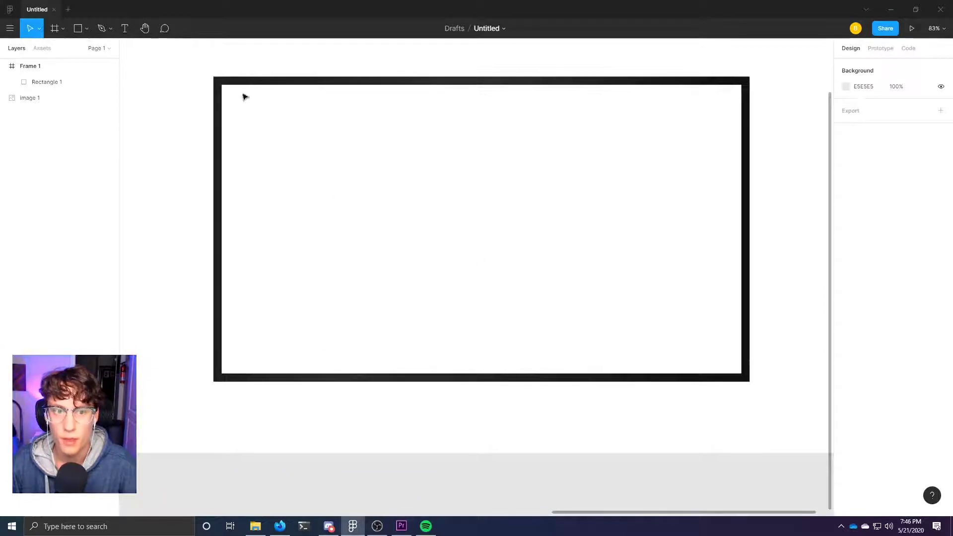
pyautogui.click(246, 377)
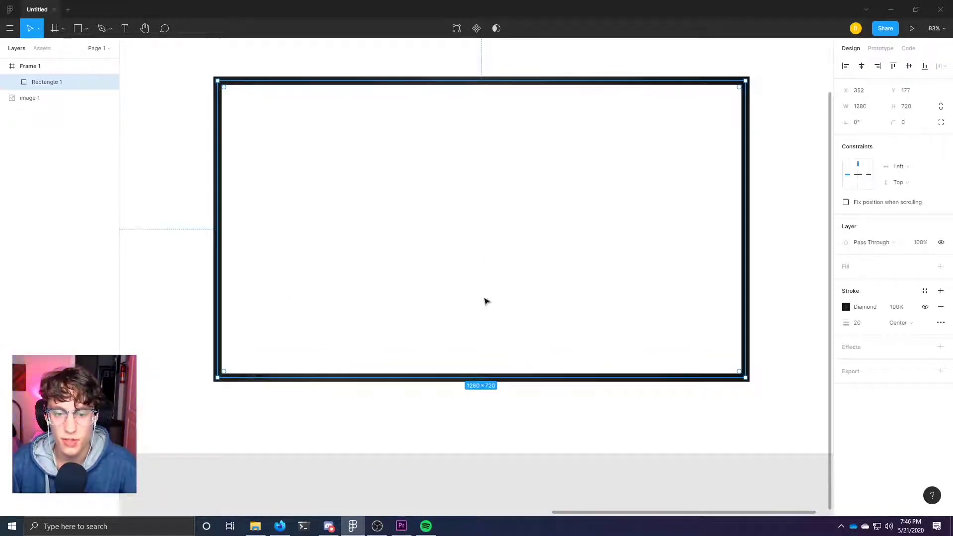
pyautogui.click(941, 347)
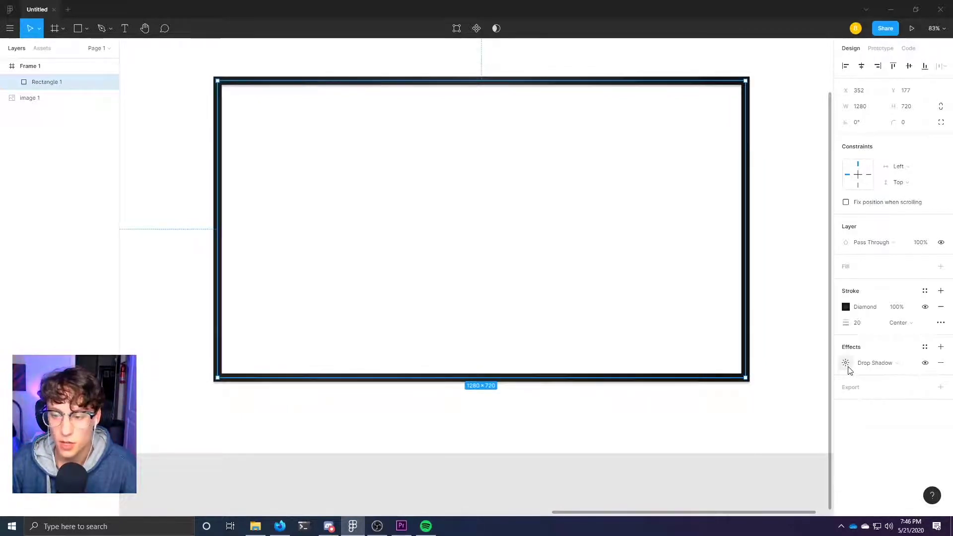
pyautogui.click(709, 440)
pyautogui.click(647, 381)
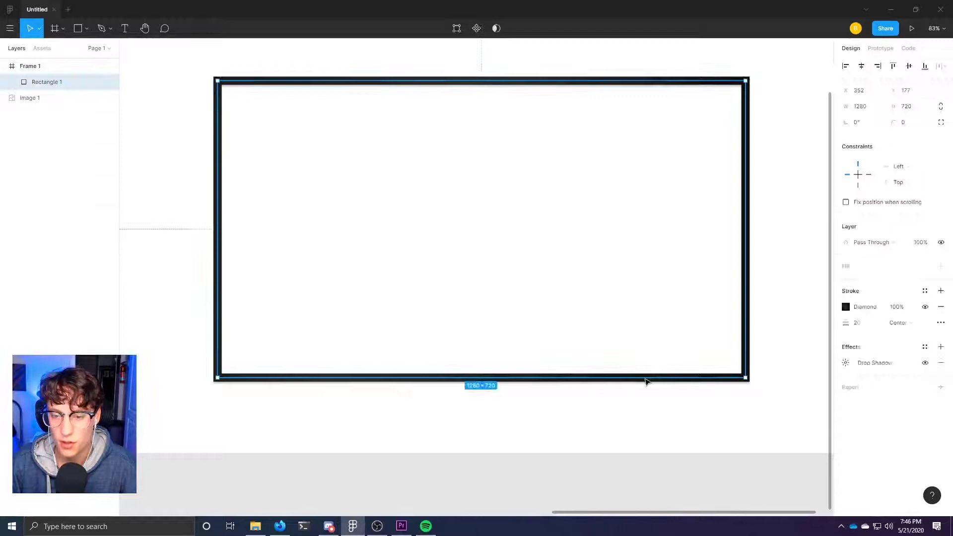
pyautogui.click(849, 364)
pyautogui.click(727, 419)
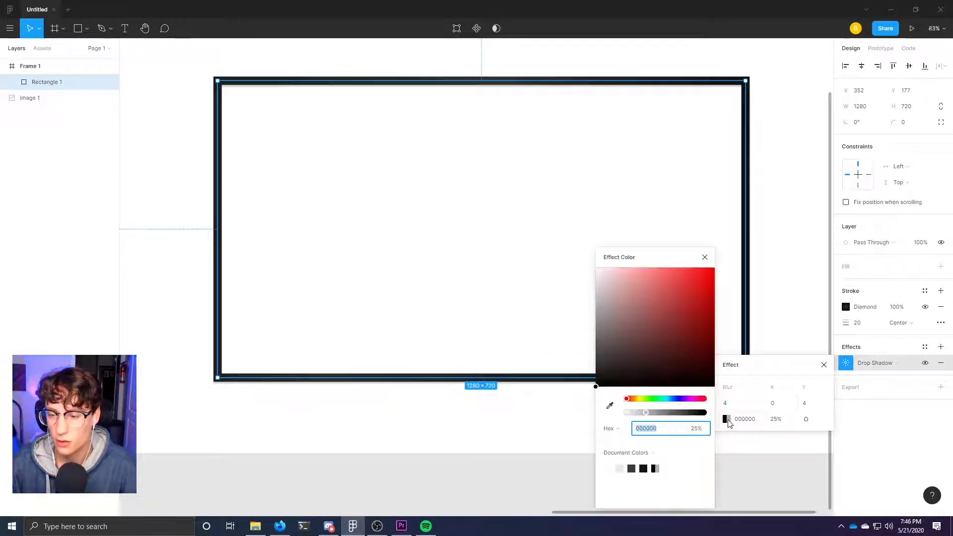
pyautogui.moveTo(645, 412); pyautogui.dragTo(667, 418)
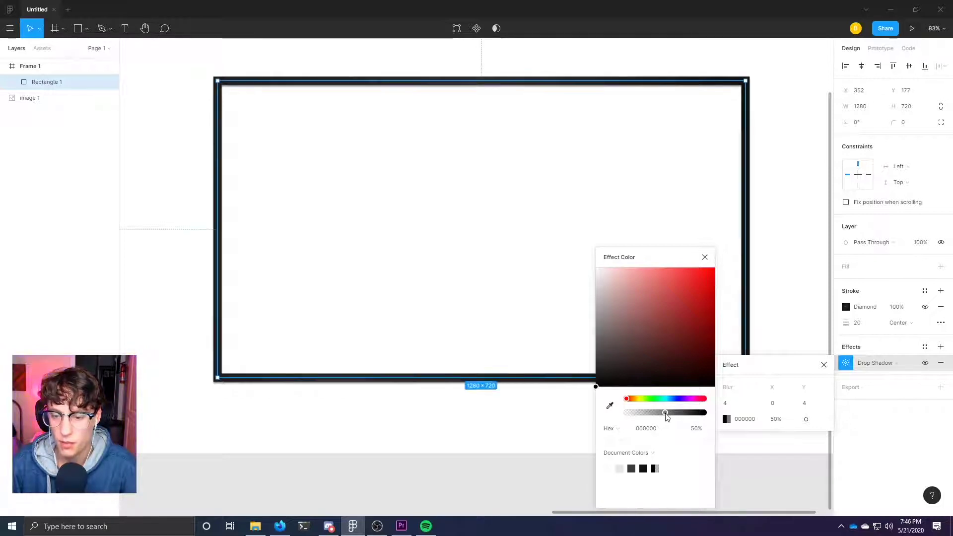
pyautogui.moveTo(667, 414); pyautogui.dragTo(678, 417)
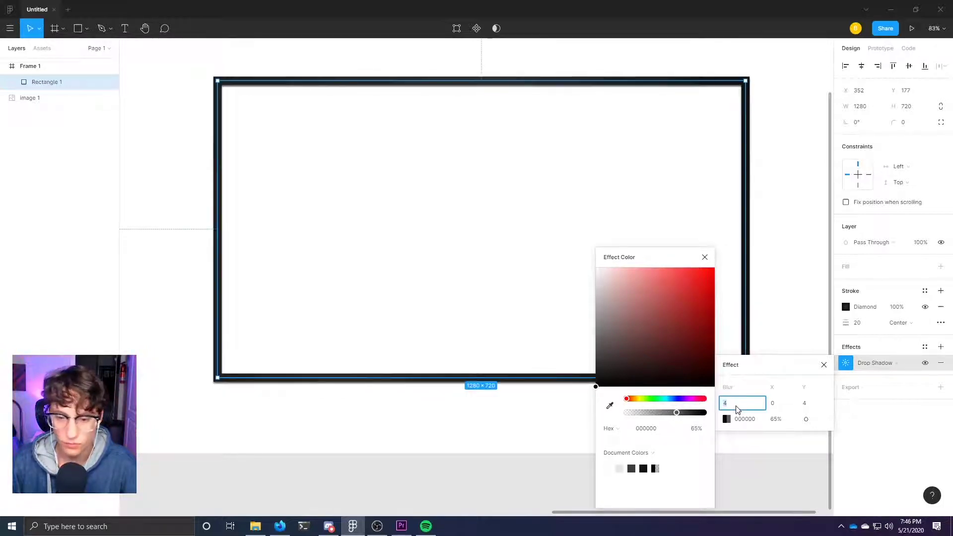
# Set the drop shadow's blur to 10 and its Y offset to 10.
pyautogui.write('10')
pyautogui.press('Return')
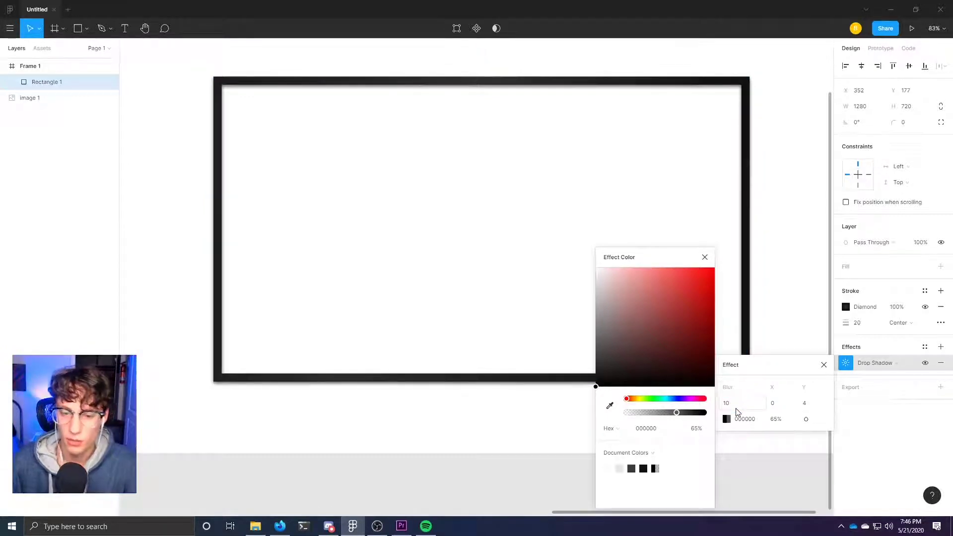
pyautogui.click(815, 406)
pyautogui.write('1')
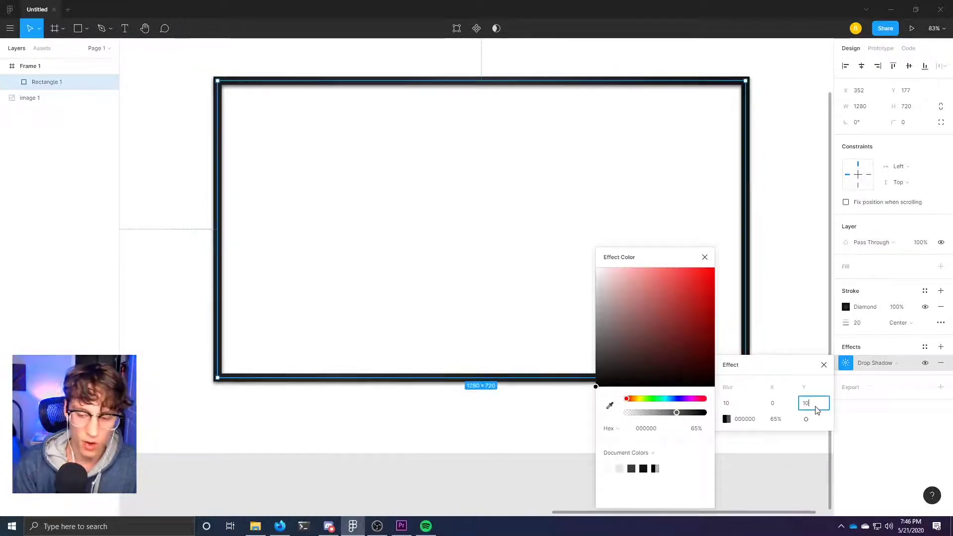
pyautogui.write('0')
pyautogui.press('Return')
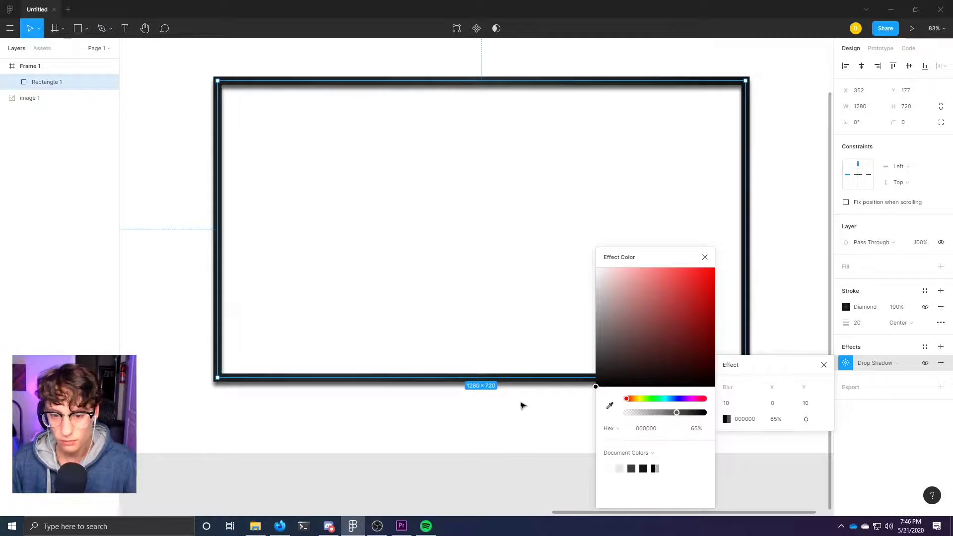
# Reduce the drop shadow's Y offset to 5 and close the effect settings.
pyautogui.write('5')
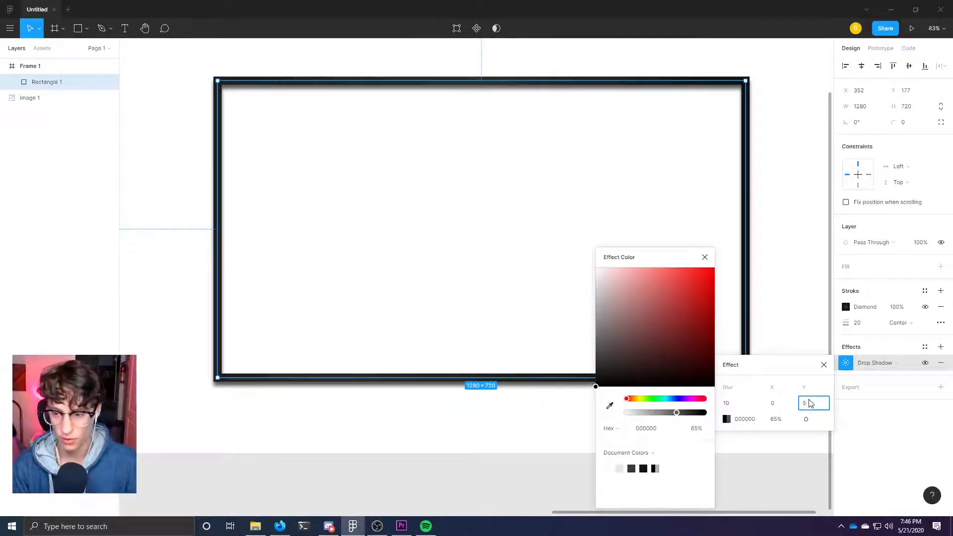
pyautogui.press('Return')
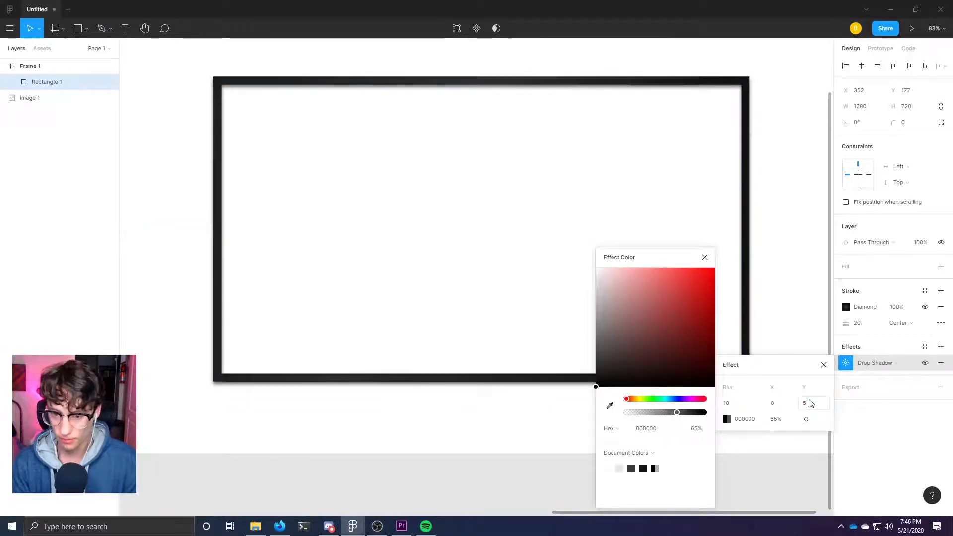
pyautogui.click(705, 258)
pyautogui.click(882, 445)
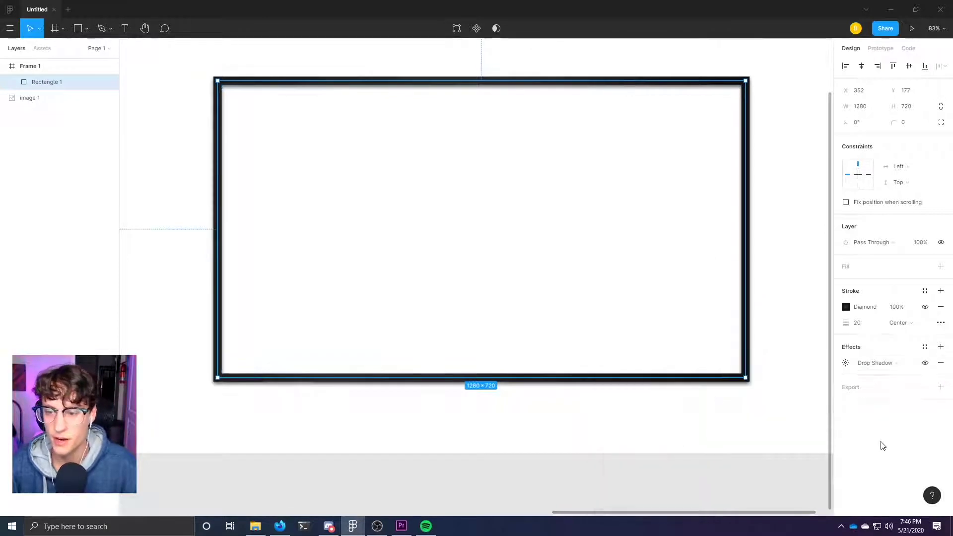
pyautogui.click(535, 261)
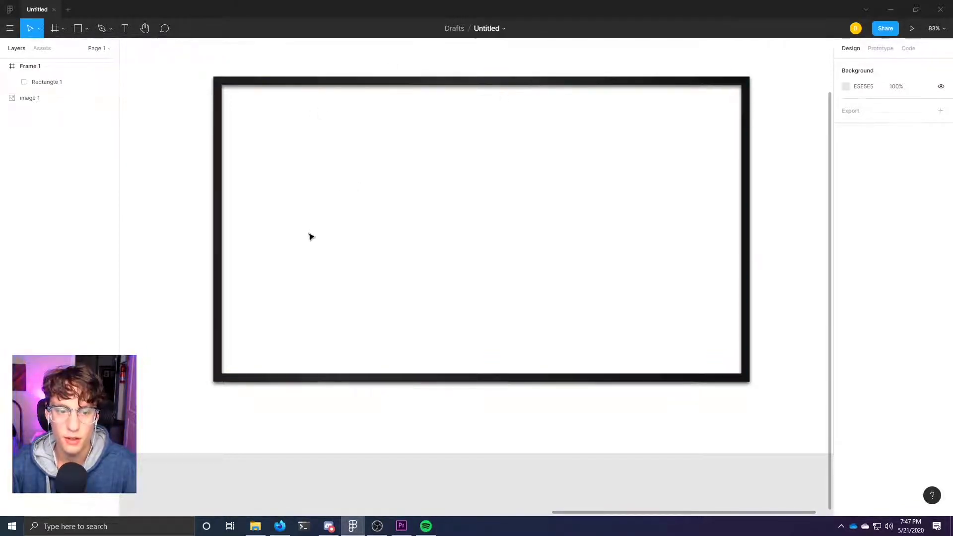
# Lighten the dark gray inner color stop of the rectangle's Diamond stroke gradient slightly.
pyautogui.click(427, 85)
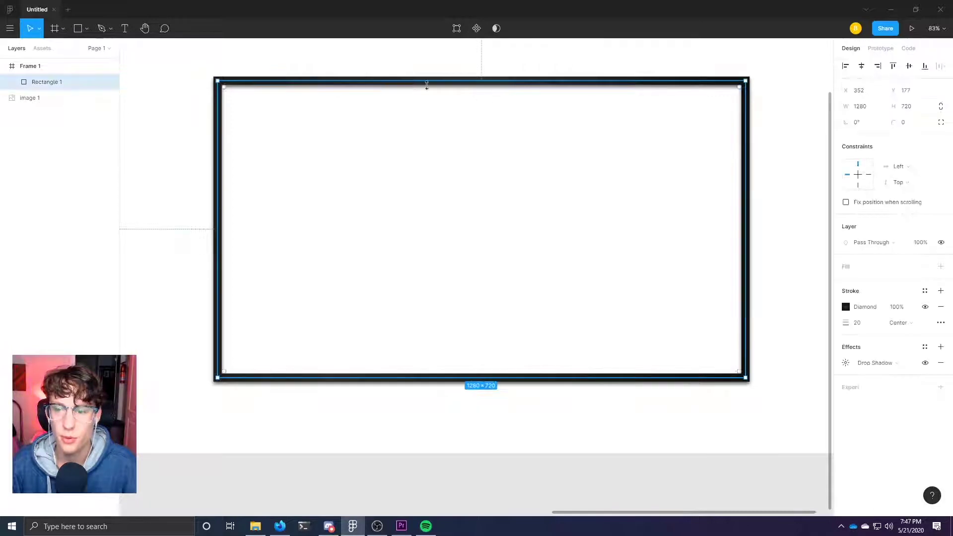
pyautogui.click(846, 307)
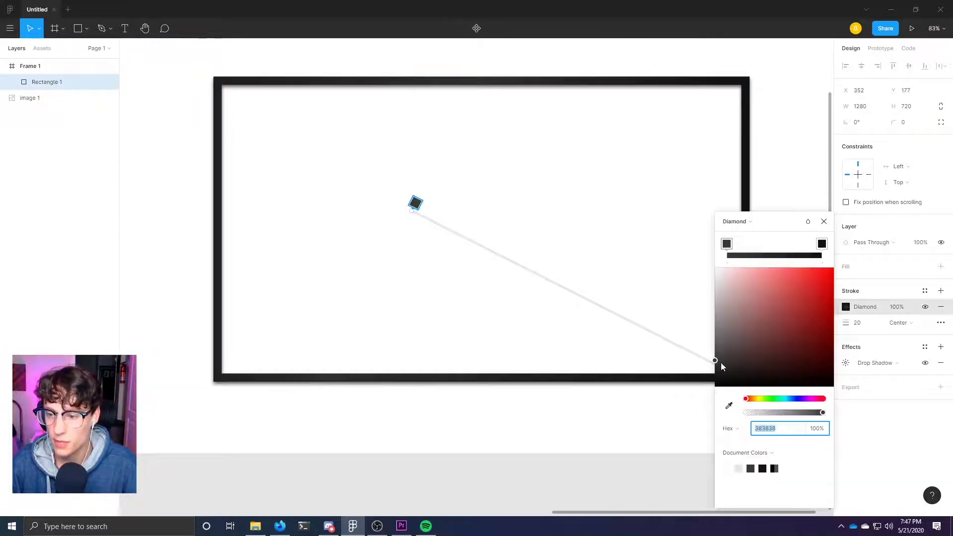
pyautogui.moveTo(717, 364); pyautogui.dragTo(715, 349)
pyautogui.click(824, 222)
pyautogui.click(577, 403)
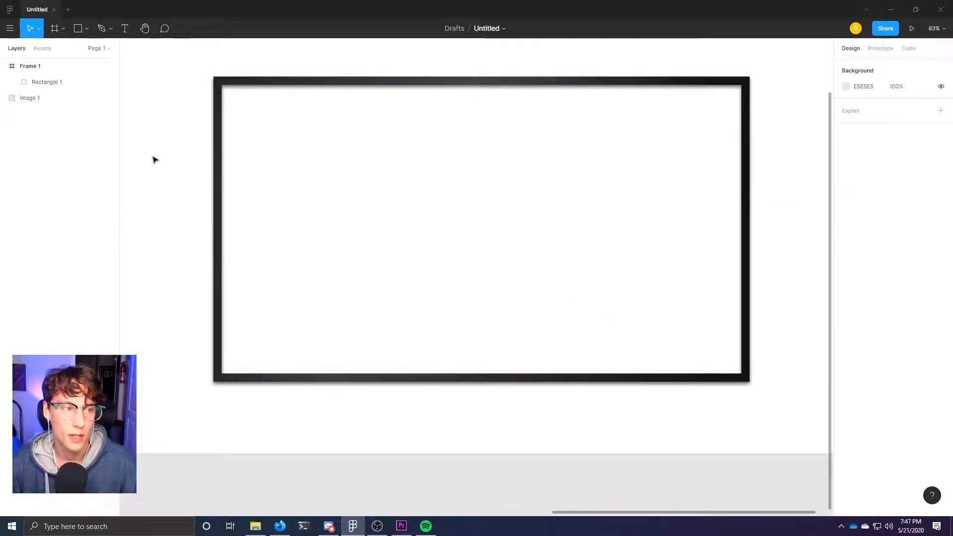
# Rename the Rectangle 1 layer to Border.
pyautogui.rightClick(39, 82)
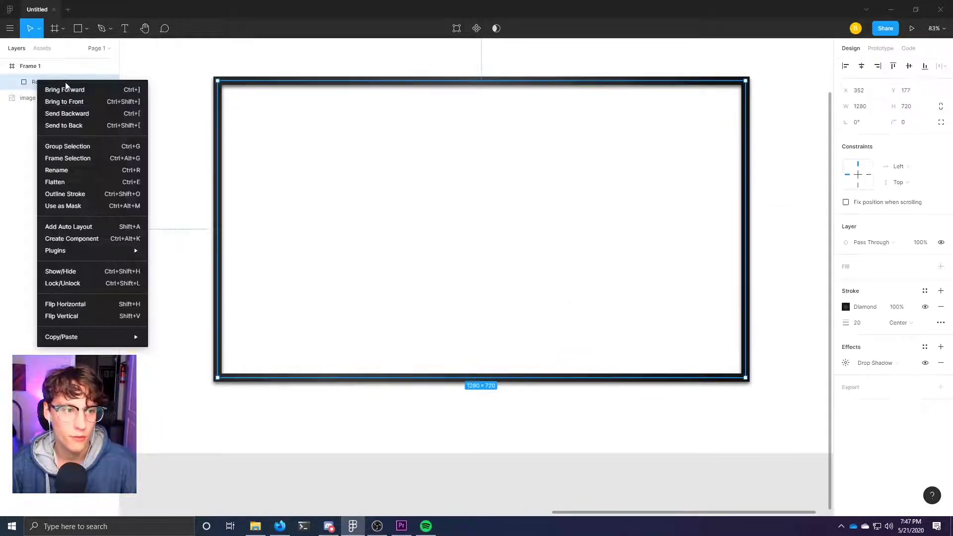
pyautogui.click(56, 170)
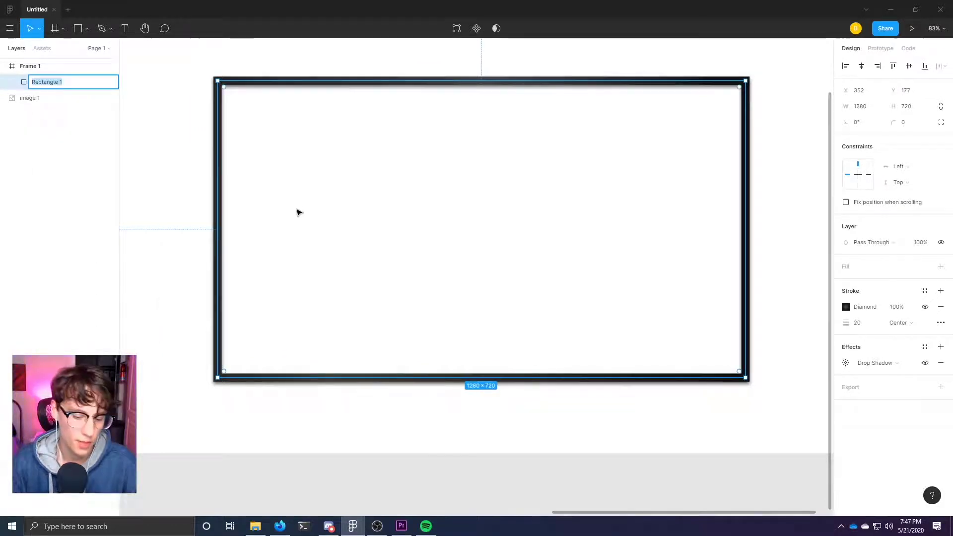
pyautogui.write('Border')
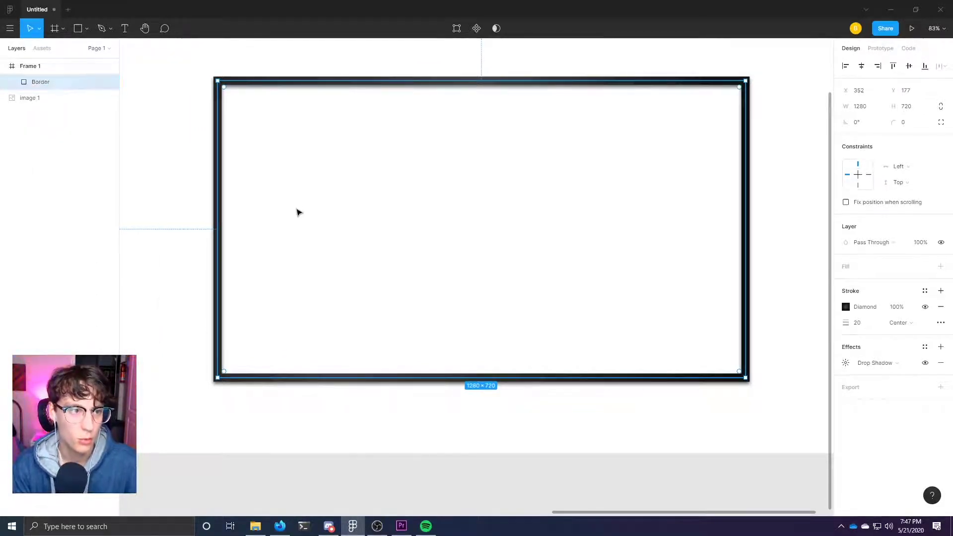
pyautogui.click(470, 414)
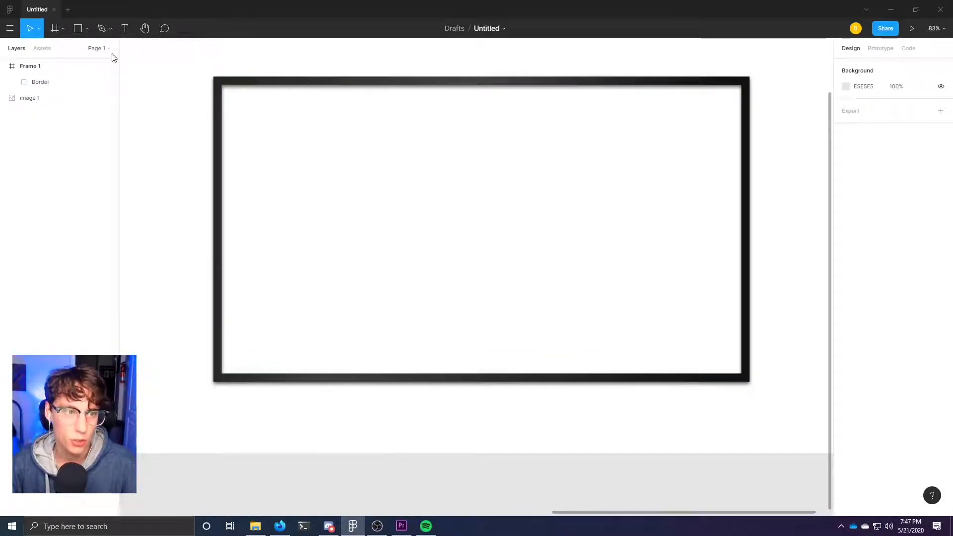
# Draw a 1000 × 75 rectangle along the border's bottom edge and center it horizontally under the border.
pyautogui.click(87, 29)
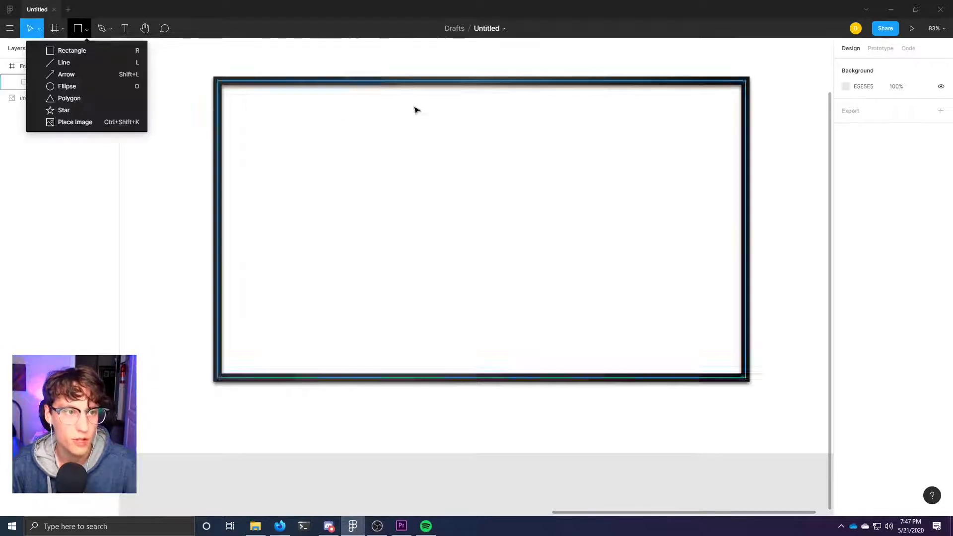
pyautogui.click(87, 50)
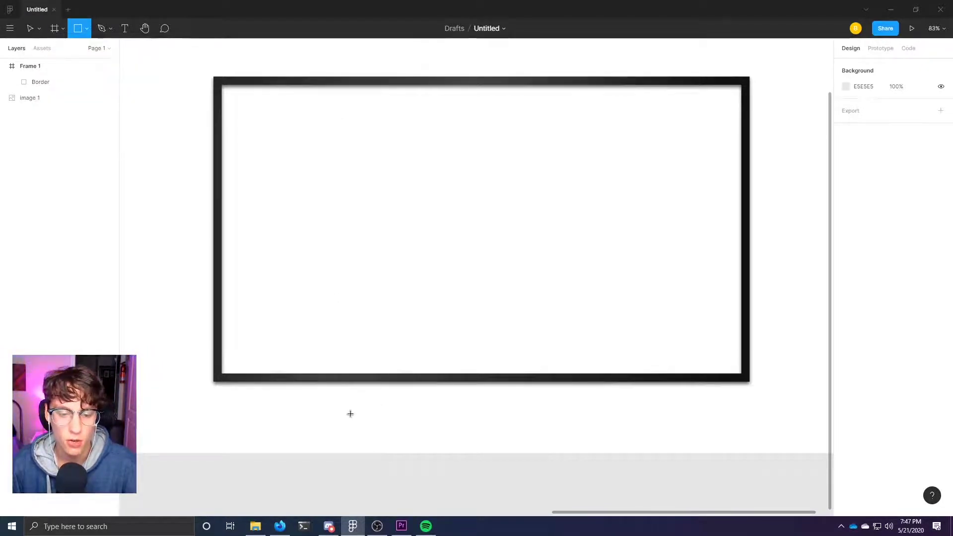
pyautogui.click(335, 407)
pyautogui.moveTo(346, 417); pyautogui.dragTo(339, 403)
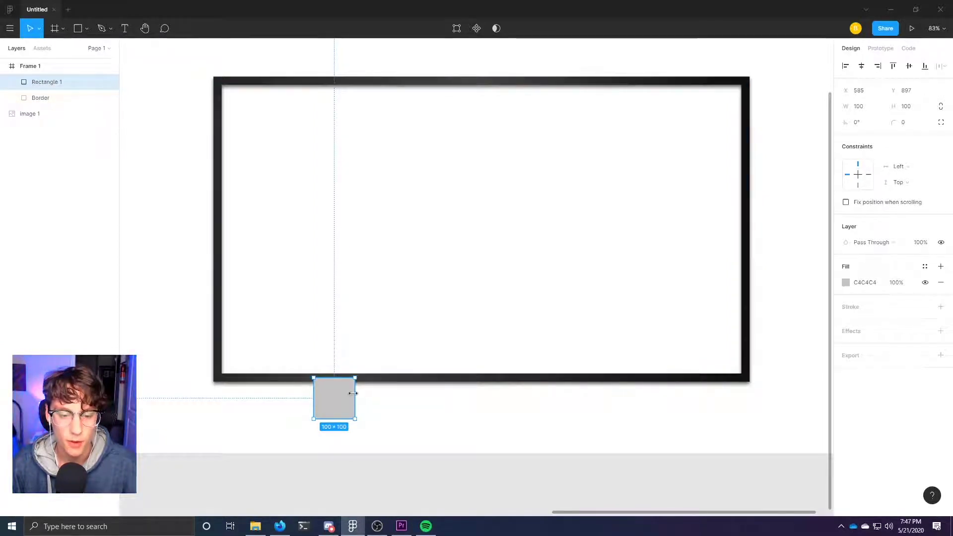
pyautogui.moveTo(355, 397); pyautogui.dragTo(728, 397)
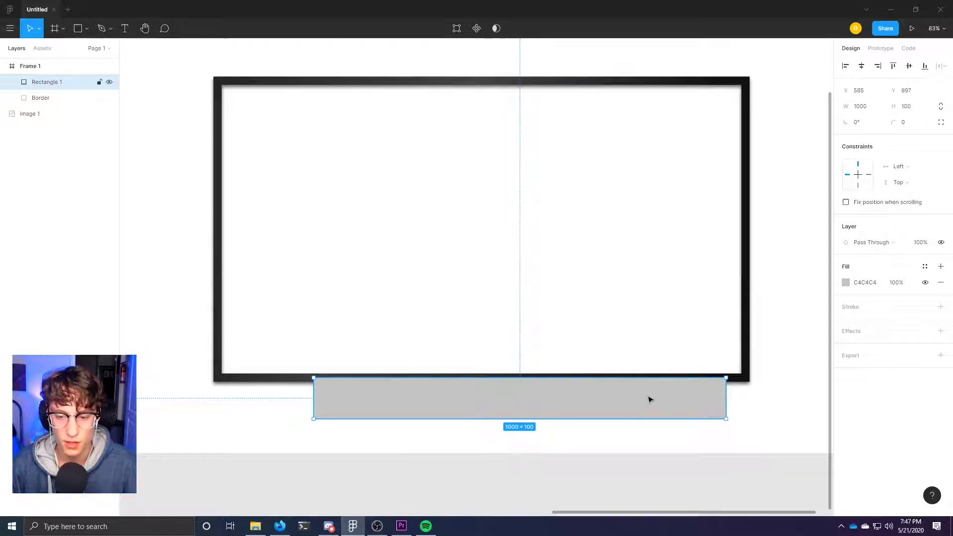
pyautogui.moveTo(548, 418); pyautogui.dragTo(511, 400)
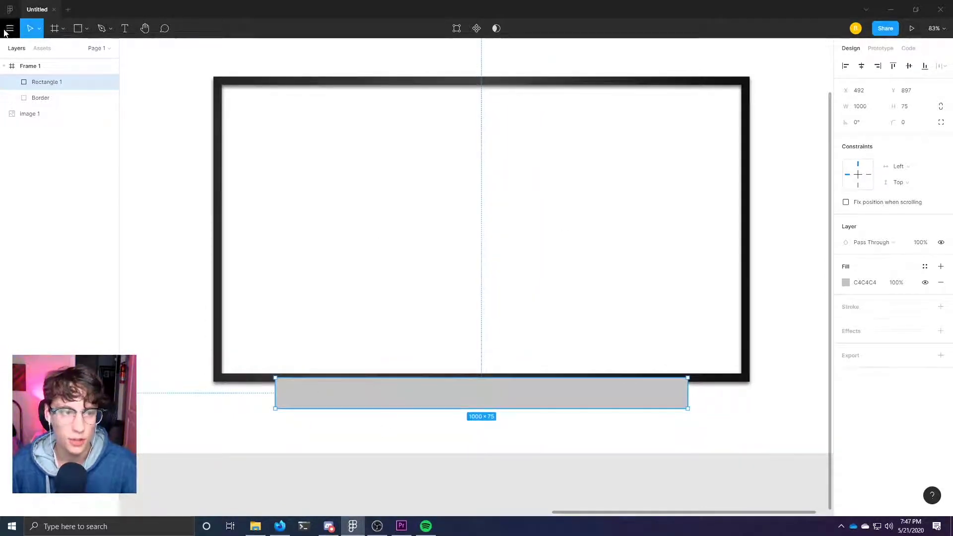
# Move the new rectangle's layer below Border so the bar sits behind the border.
pyautogui.moveTo(48, 83); pyautogui.dragTo(56, 108)
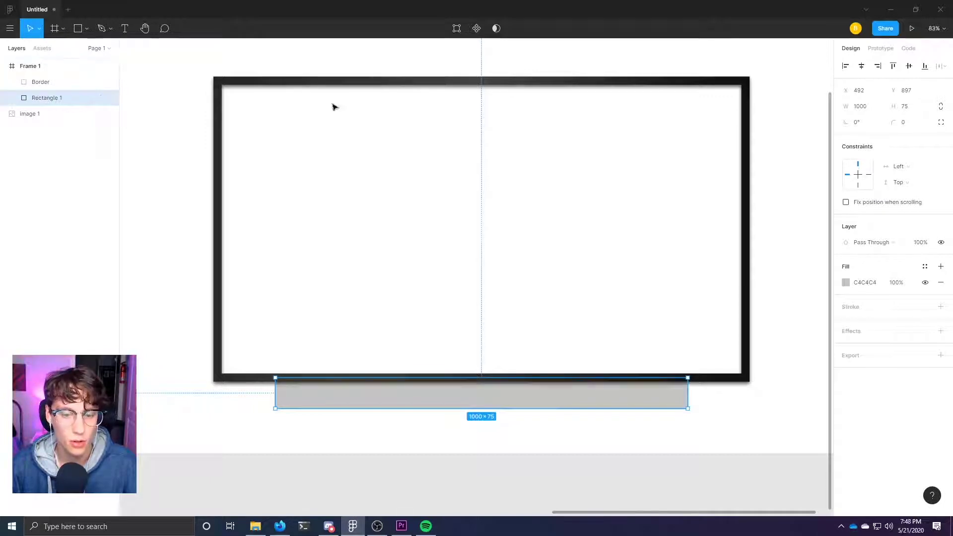
pyautogui.click(360, 443)
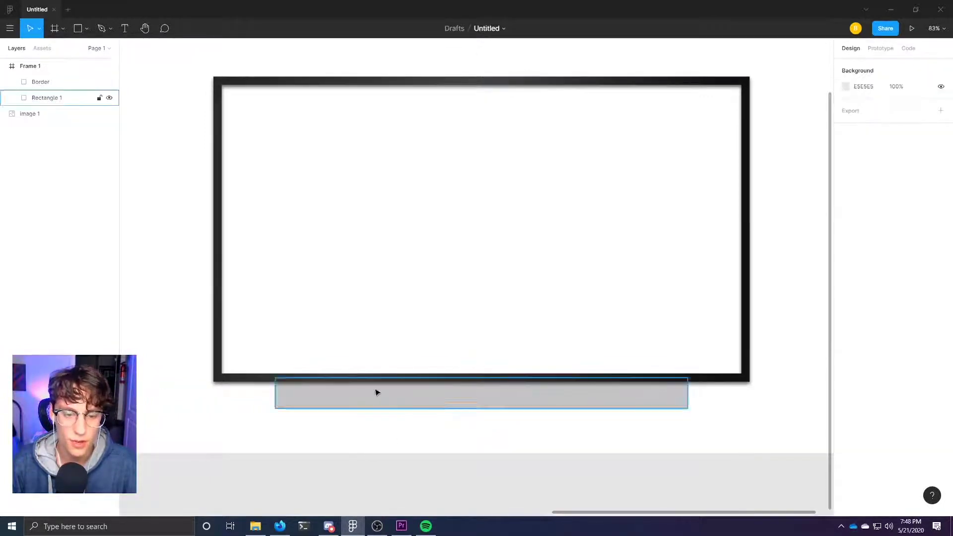
# Fill the bar beneath the border with dark gray 343434 sampled from the border's bottom edge.
pyautogui.click(483, 400)
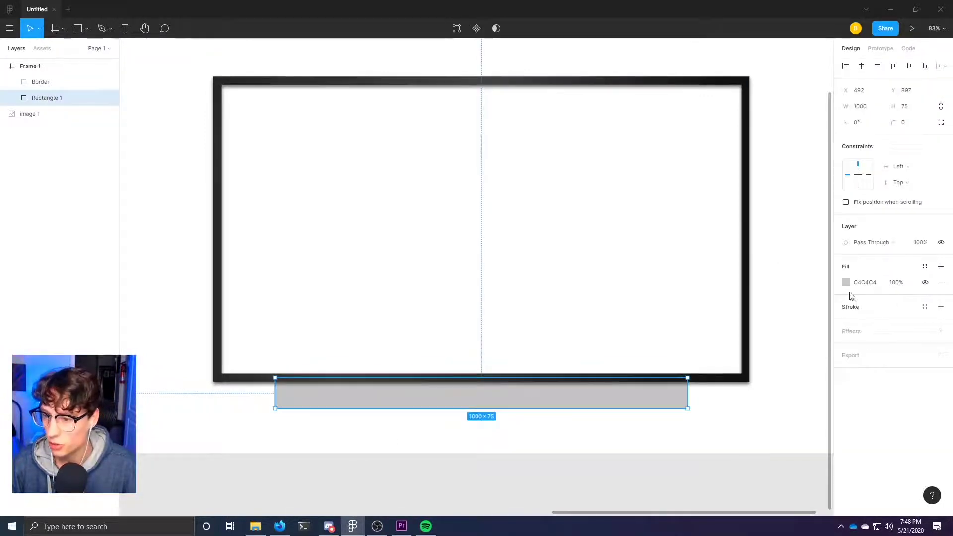
pyautogui.click(848, 284)
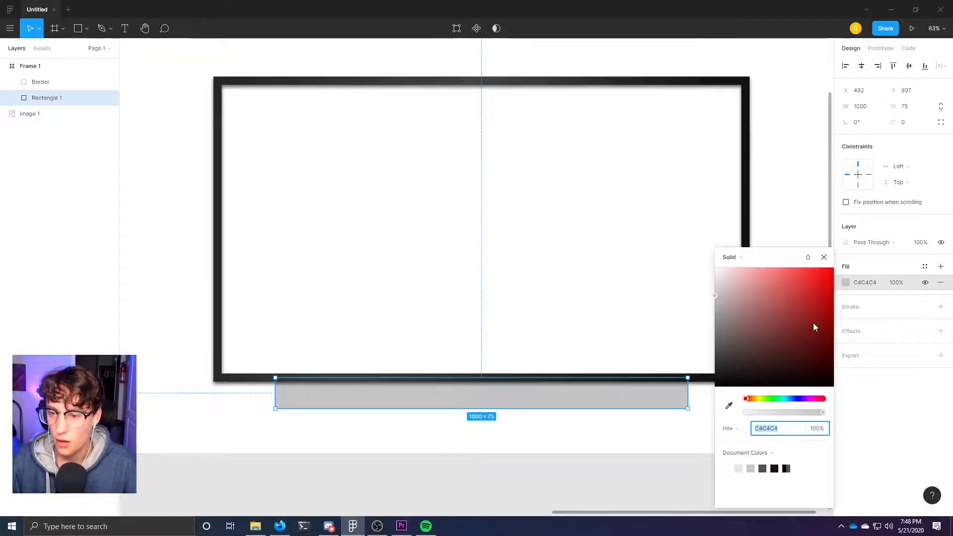
pyautogui.click(729, 406)
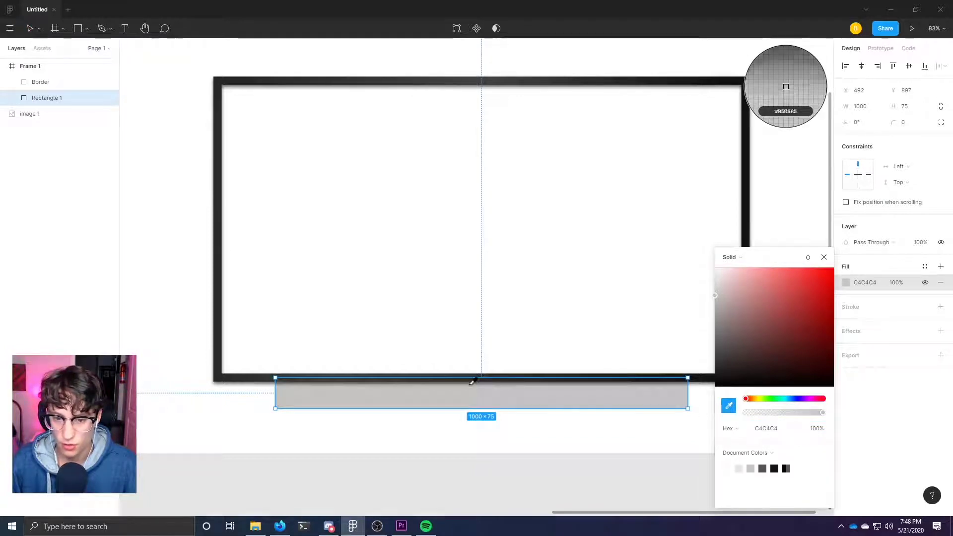
pyautogui.click(424, 373)
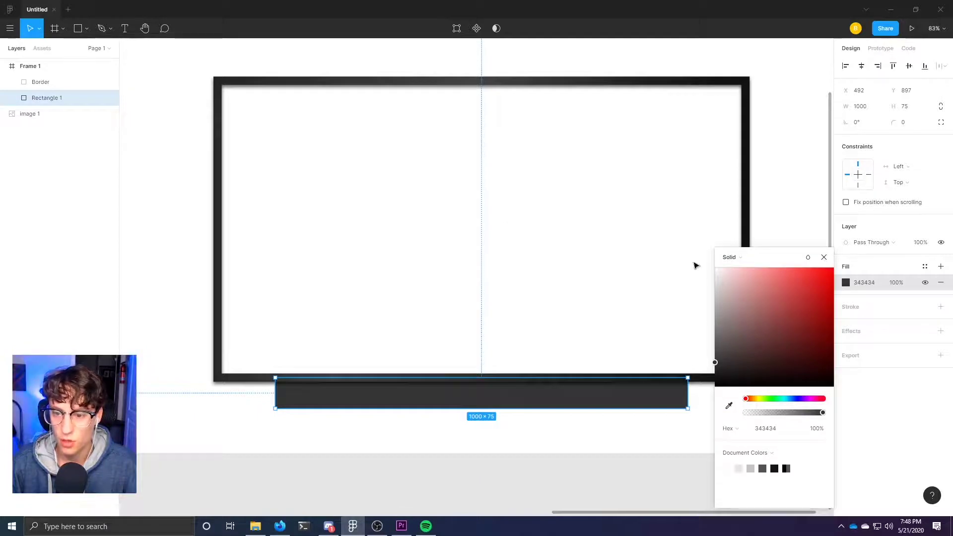
pyautogui.click(824, 257)
pyautogui.click(815, 323)
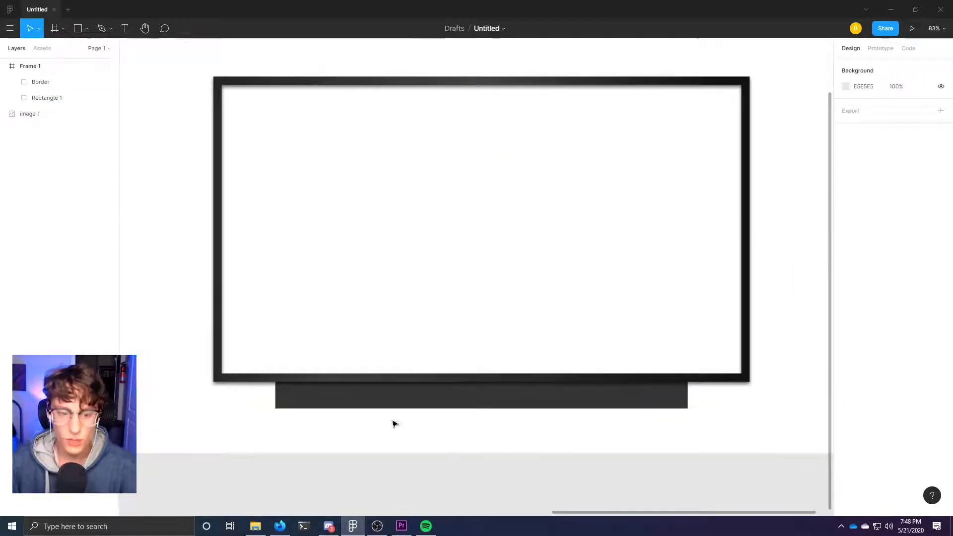
# Add a drop shadow to the bar with a blur of 10 and a Y offset of 5.
pyautogui.click(568, 393)
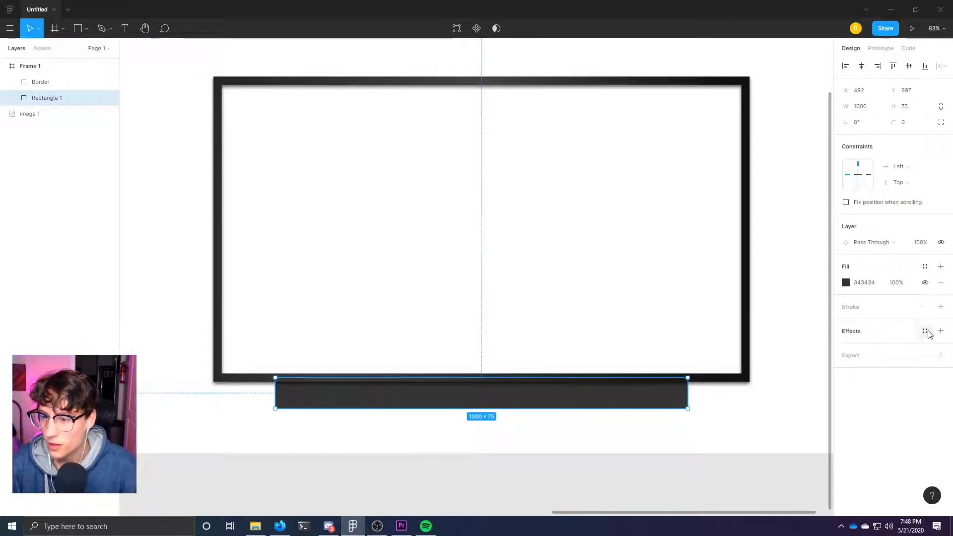
pyautogui.click(941, 332)
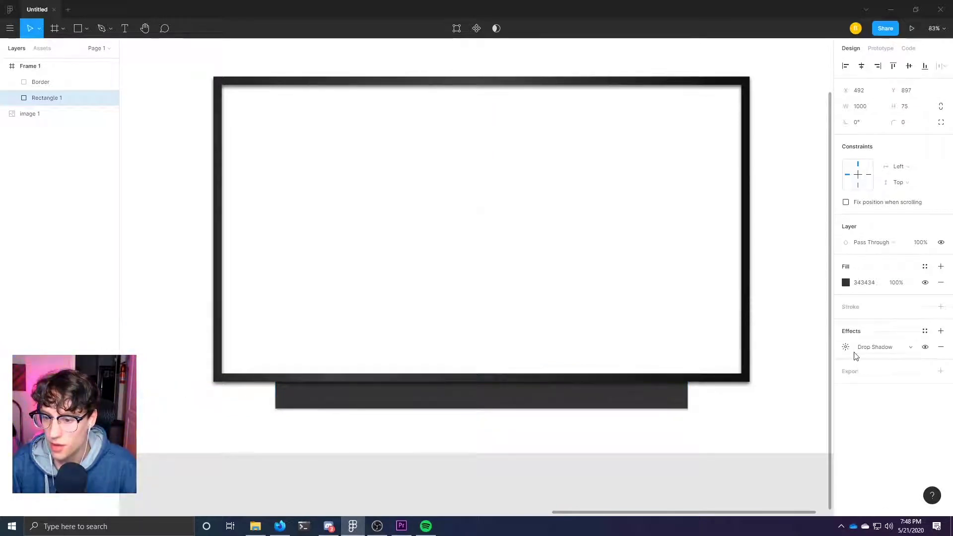
pyautogui.click(845, 347)
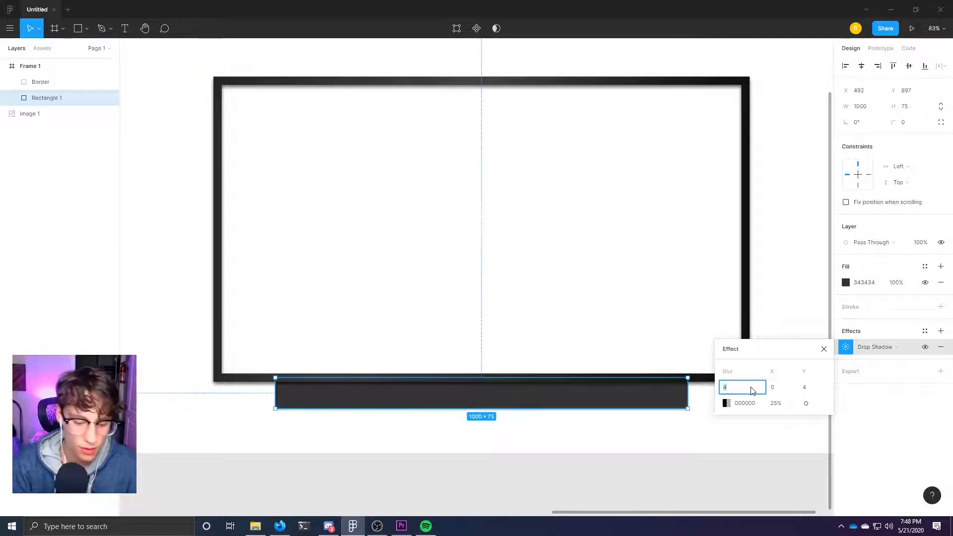
pyautogui.write('10')
pyautogui.click(813, 390)
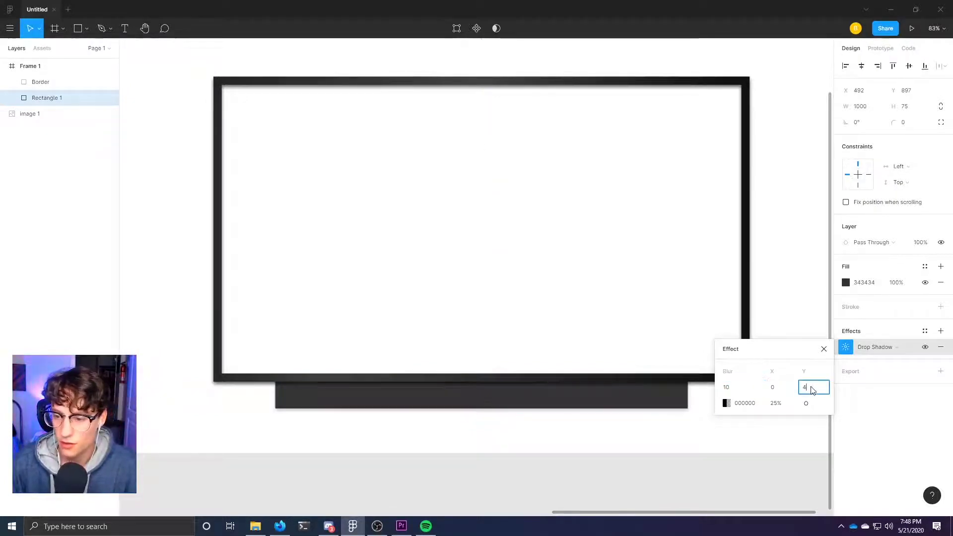
pyautogui.press('Up')
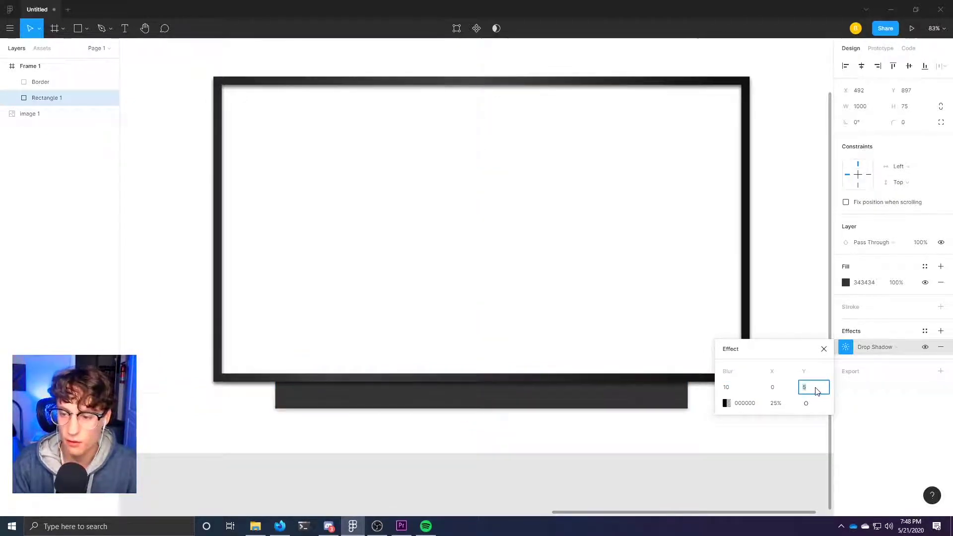
# Raise the opacity of the bar's drop shadow color to 65%.
pyautogui.click(727, 403)
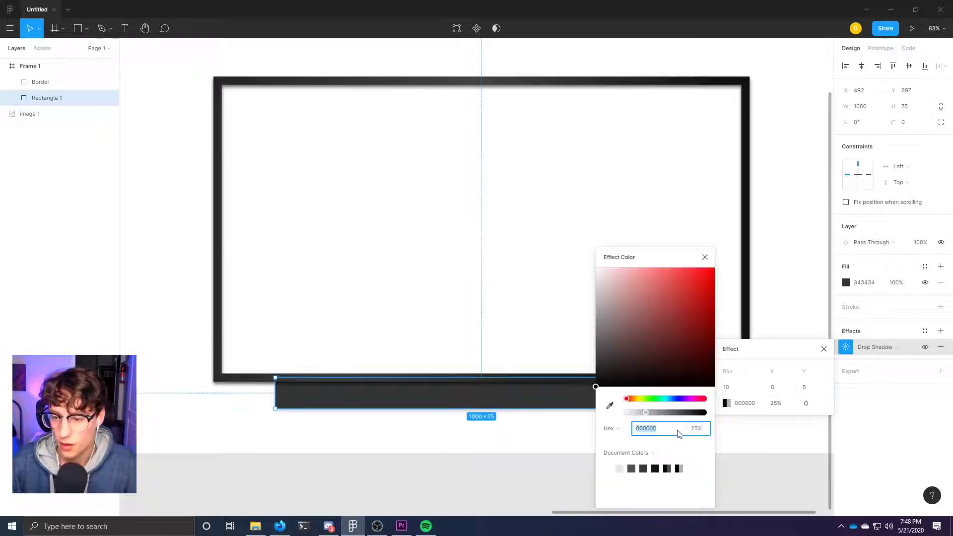
pyautogui.moveTo(647, 415); pyautogui.dragTo(658, 415)
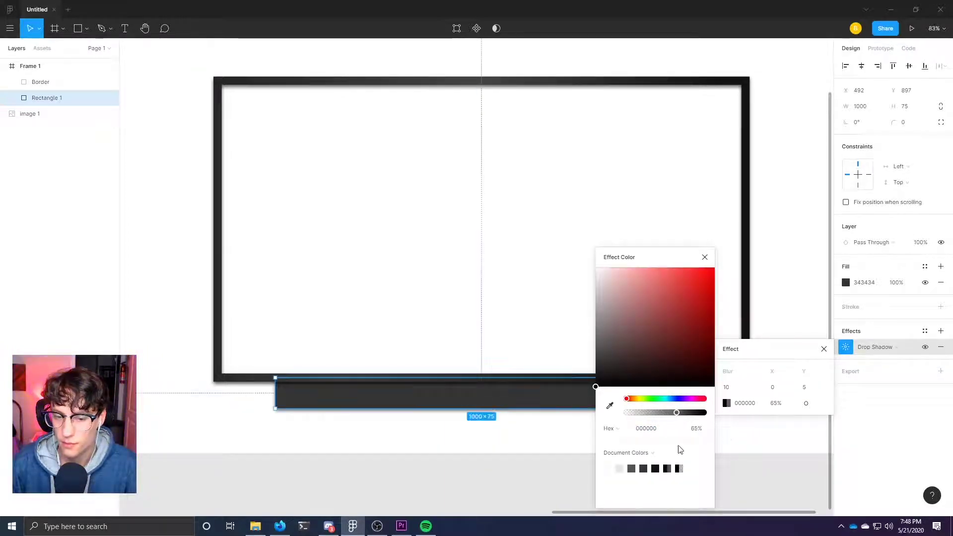
pyautogui.click(517, 460)
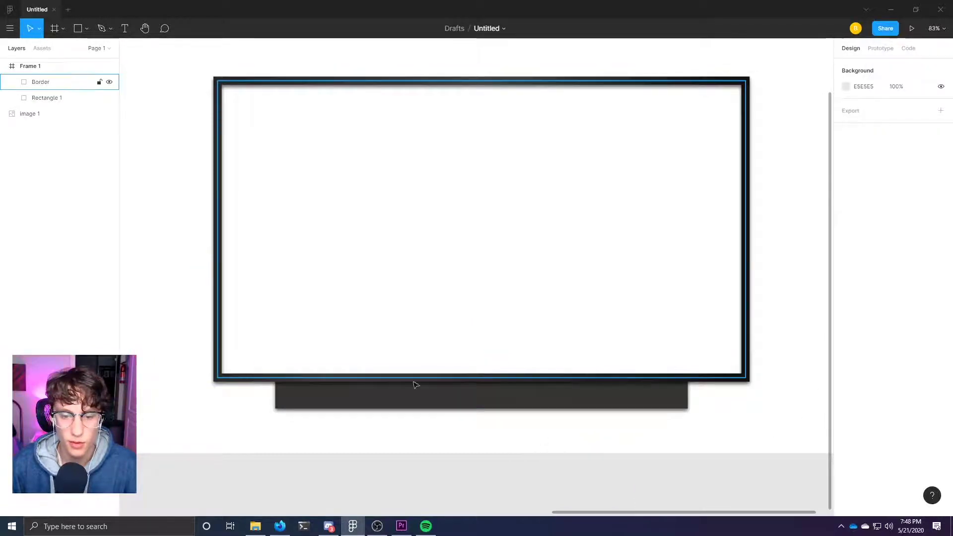
pyautogui.click(457, 405)
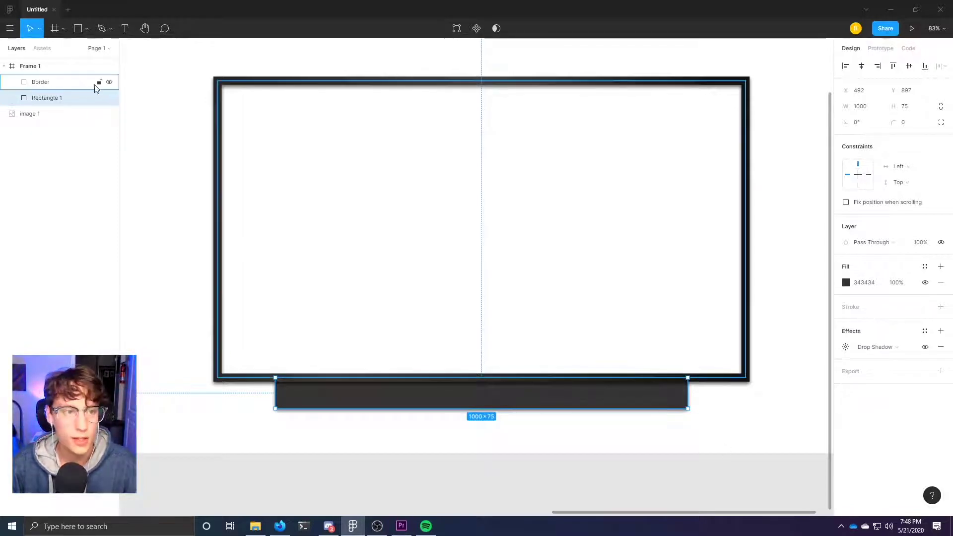
# Add a 425 × 50 rectangle inside the left half of the bar.
pyautogui.click(80, 30)
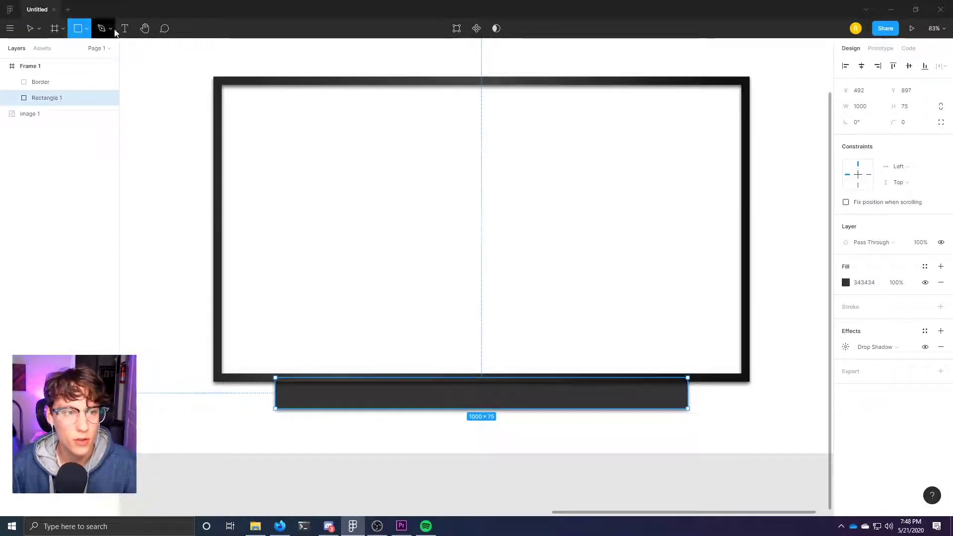
pyautogui.click(322, 399)
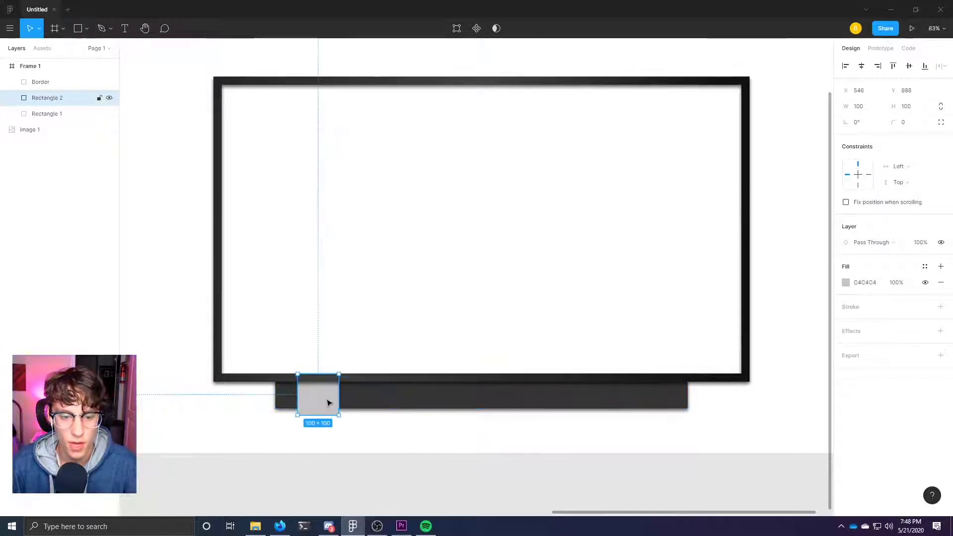
pyautogui.moveTo(330, 400); pyautogui.dragTo(474, 406)
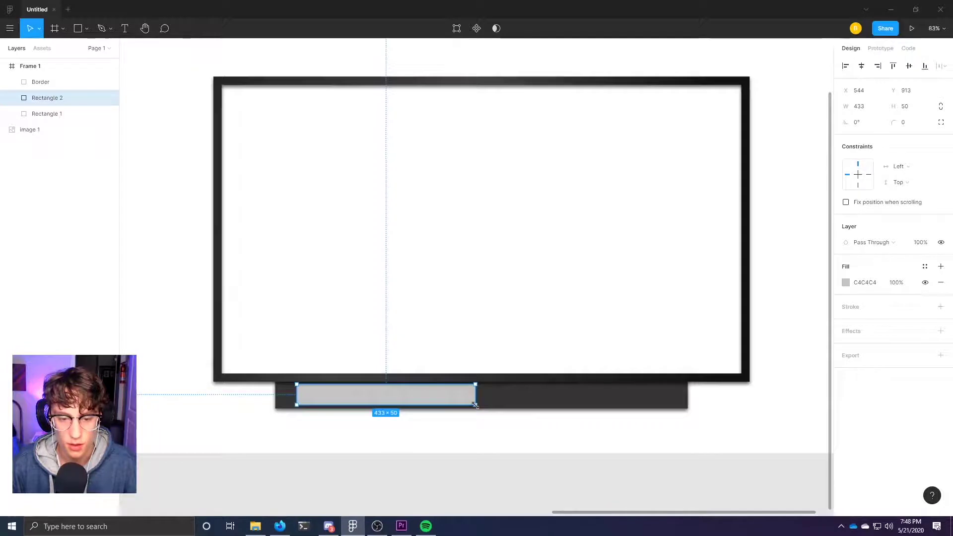
pyautogui.moveTo(475, 406); pyautogui.dragTo(471, 405)
# Lower the inner rectangle's top edge so its height becomes 45.
pyautogui.scroll(5, 361, 401)
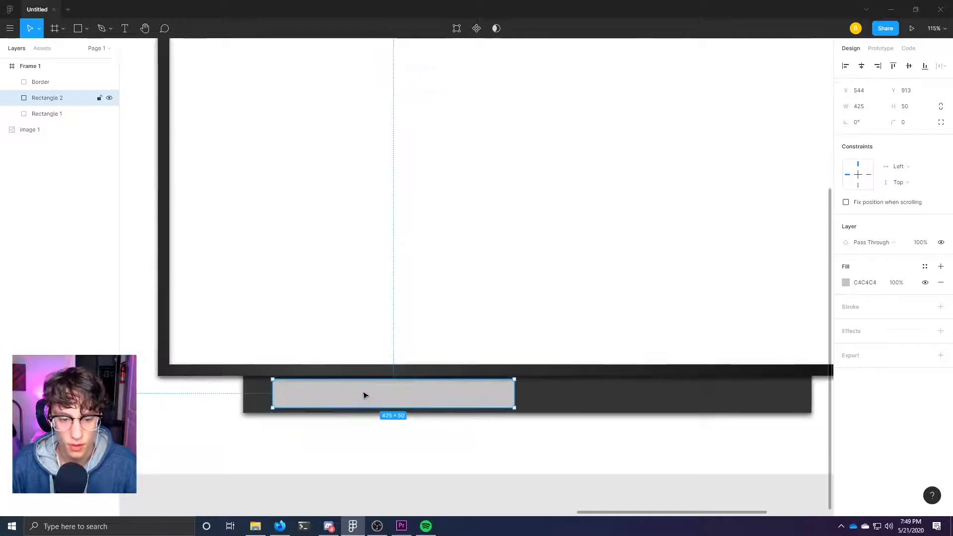
pyautogui.moveTo(360, 398); pyautogui.dragTo(476, 370)
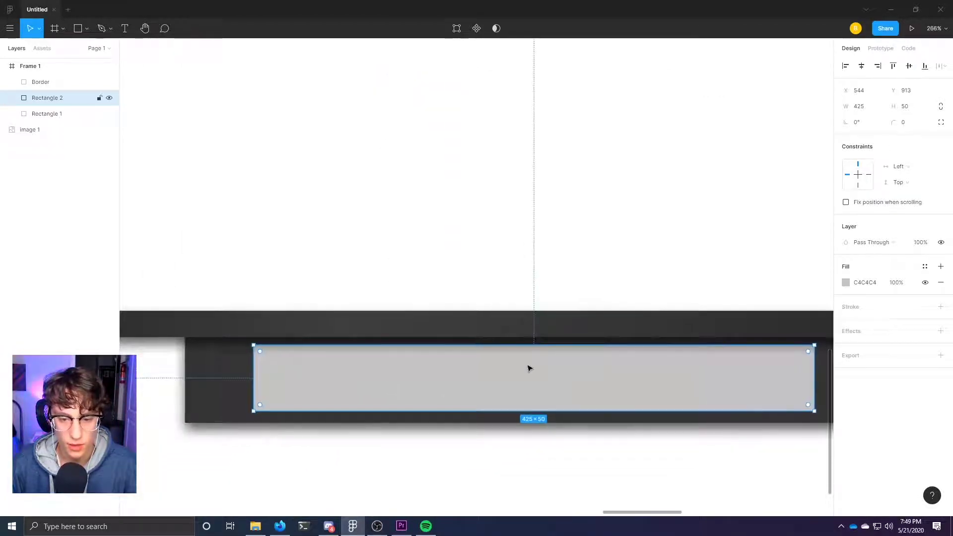
pyautogui.moveTo(531, 347); pyautogui.dragTo(524, 351)
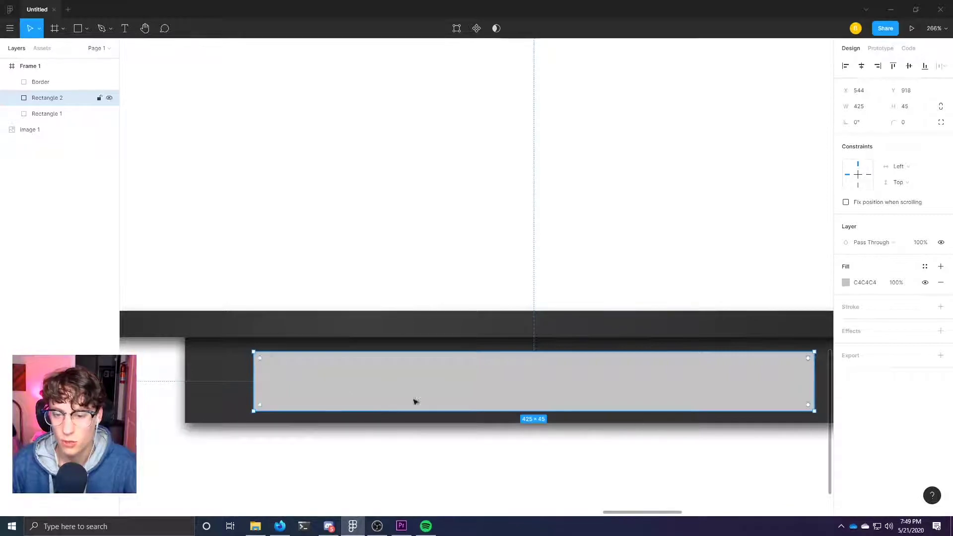
# Fill the inner rectangle with the bar's sampled gray darkened to 232323.
pyautogui.moveTo(481, 464); pyautogui.dragTo(422, 441)
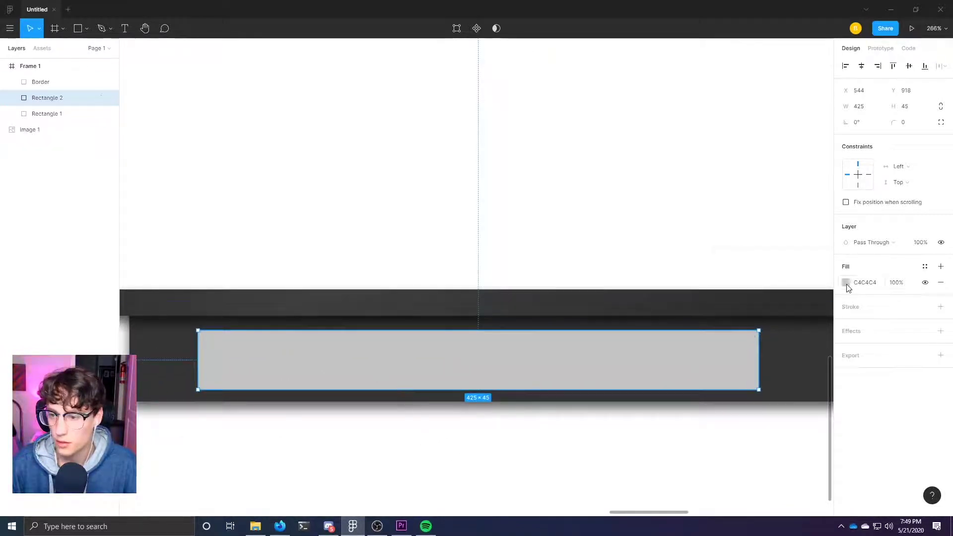
pyautogui.click(846, 283)
pyautogui.click(730, 406)
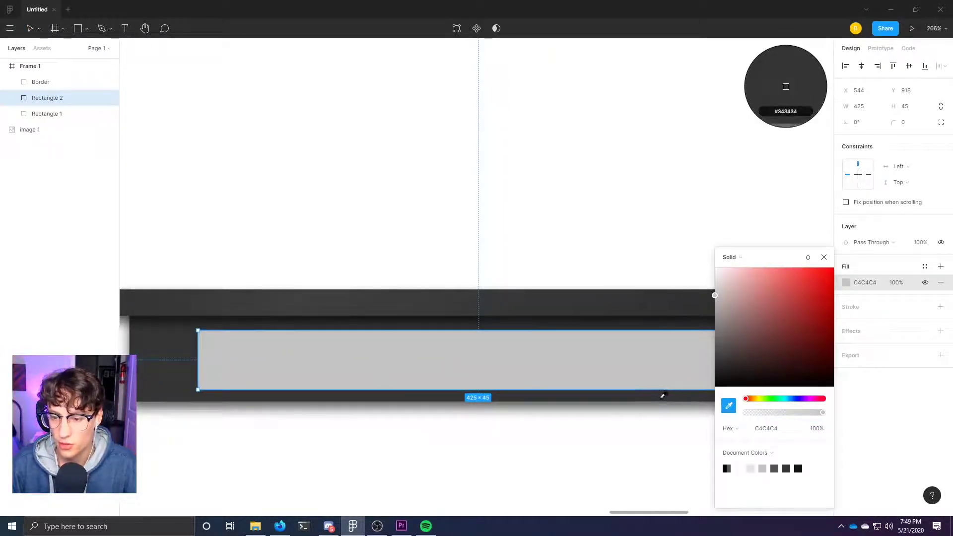
pyautogui.click(662, 396)
pyautogui.moveTo(716, 365); pyautogui.dragTo(715, 371)
pyautogui.click(825, 258)
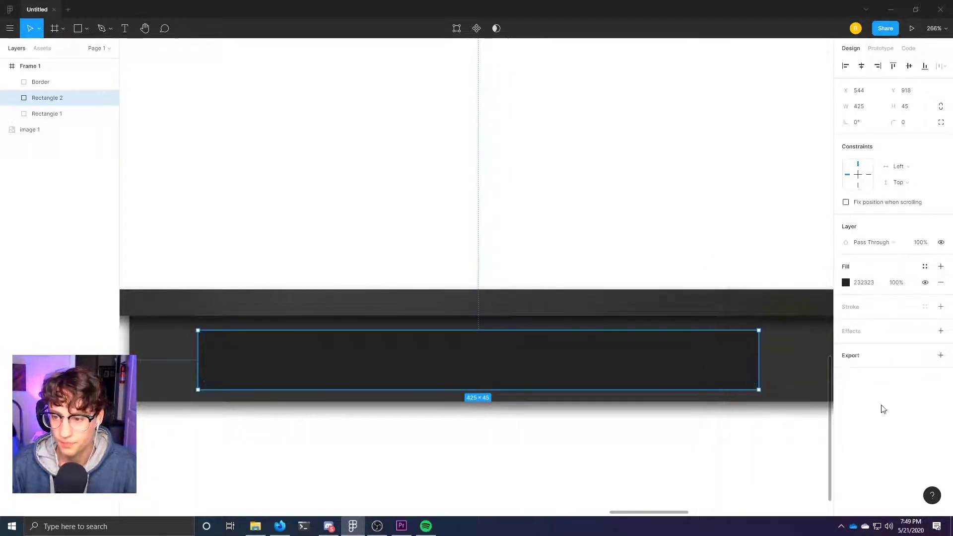
# Add a 1 px stroke to the inner rectangle and color it 434343, slightly lighter than the bar.
pyautogui.click(940, 308)
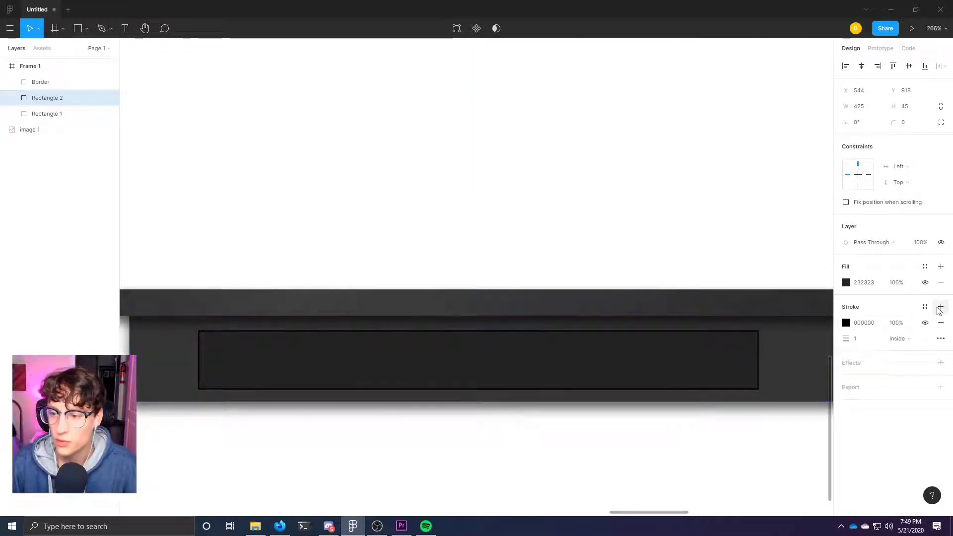
pyautogui.click(846, 323)
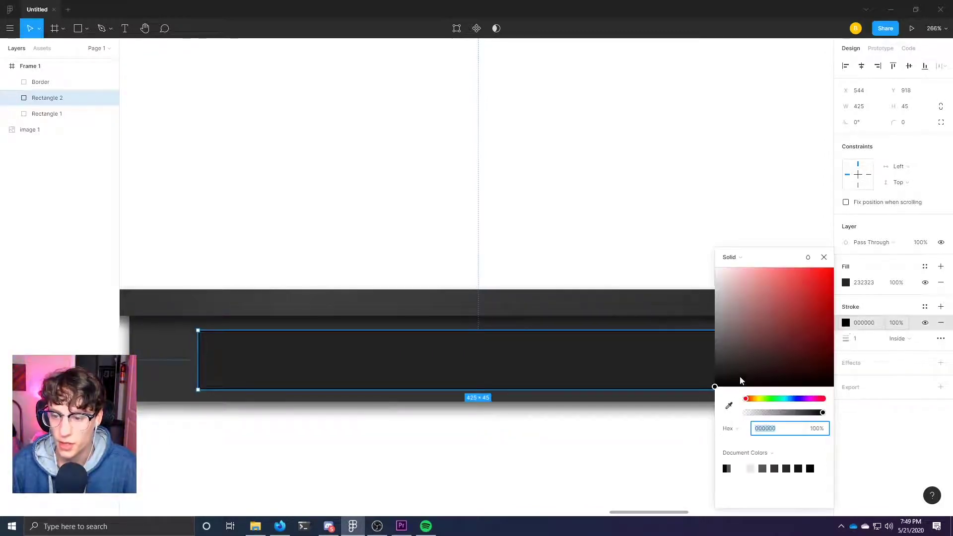
pyautogui.write('232323')
pyautogui.press('Return')
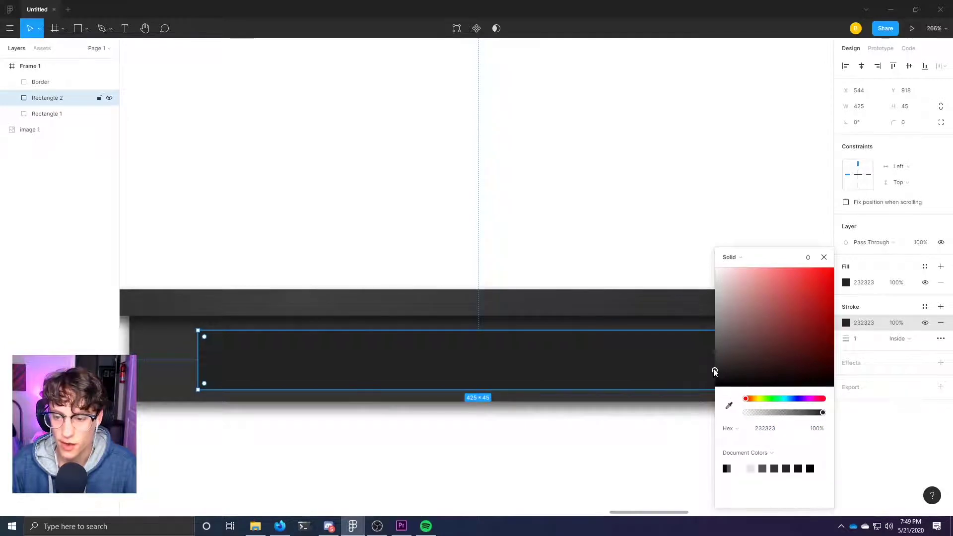
pyautogui.moveTo(713, 368); pyautogui.dragTo(706, 357)
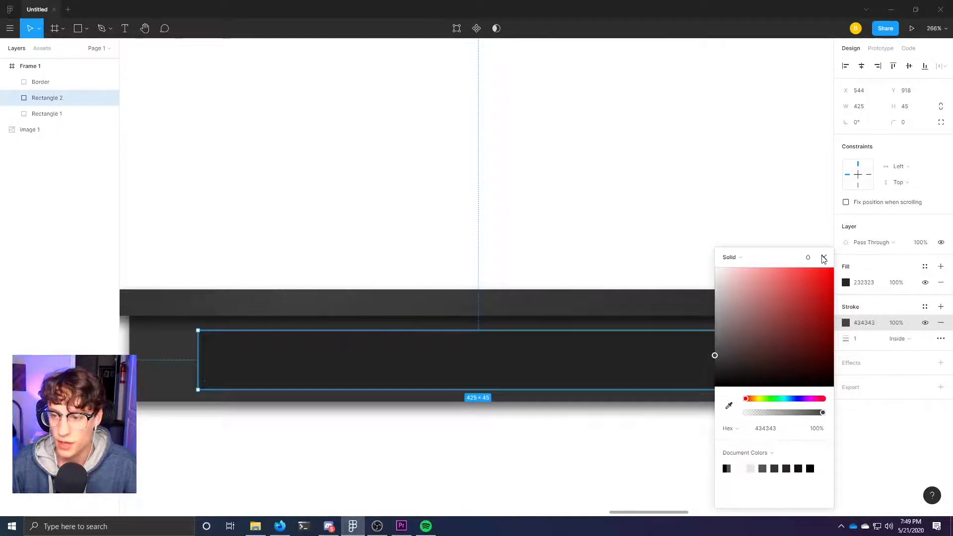
# Align the inner rectangle's stroke to the outside of its edge.
pyautogui.click(910, 340)
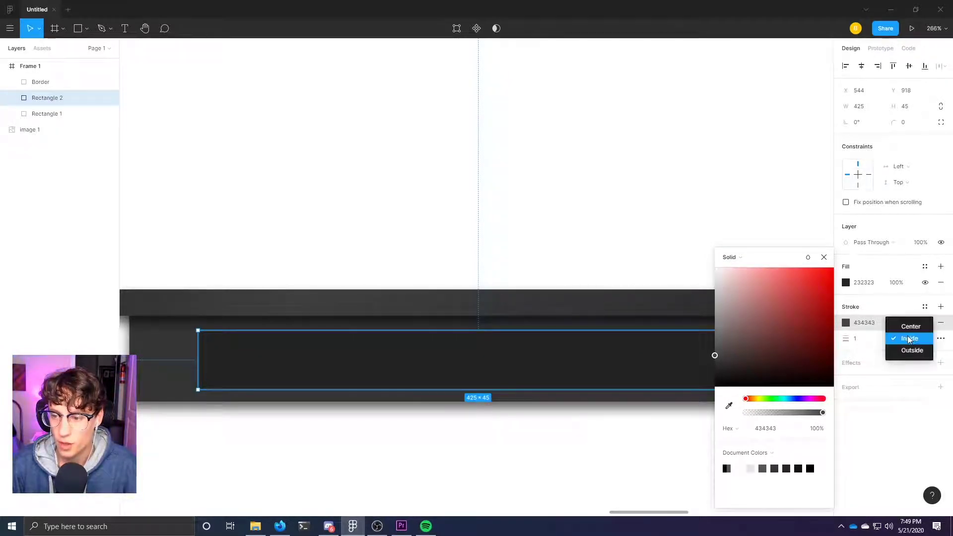
pyautogui.click(912, 350)
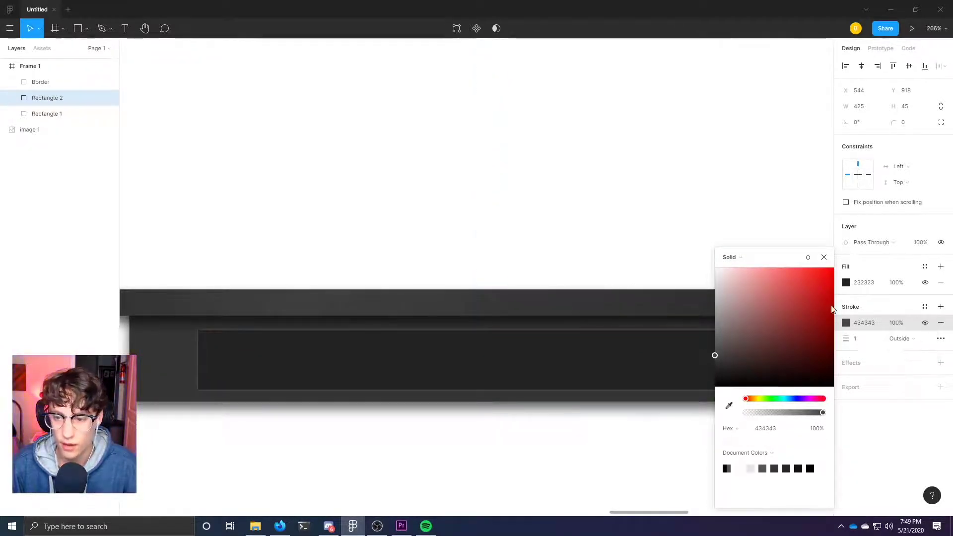
pyautogui.click(825, 258)
pyautogui.click(773, 423)
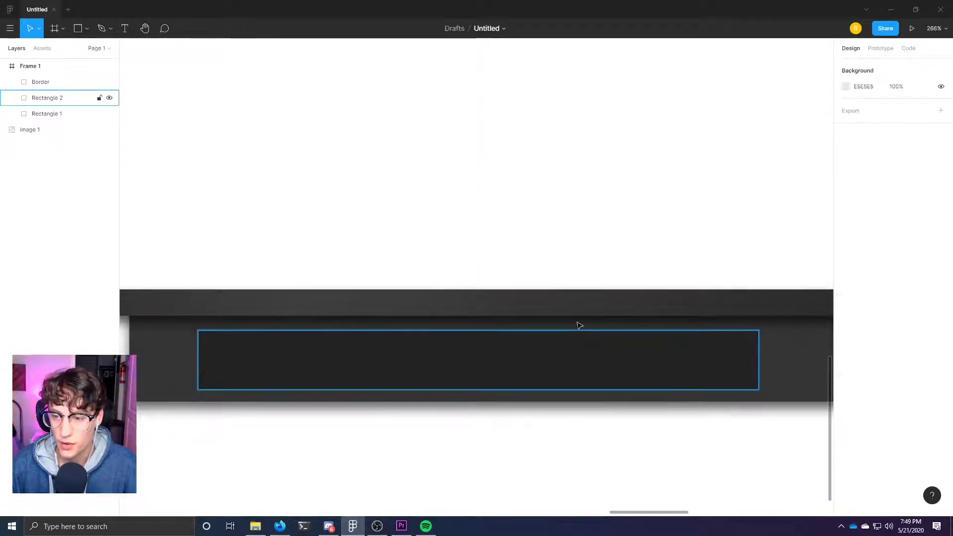
# Add an inner shadow to the inner rectangle with blur 5 and Y offset 5.
pyautogui.click(666, 357)
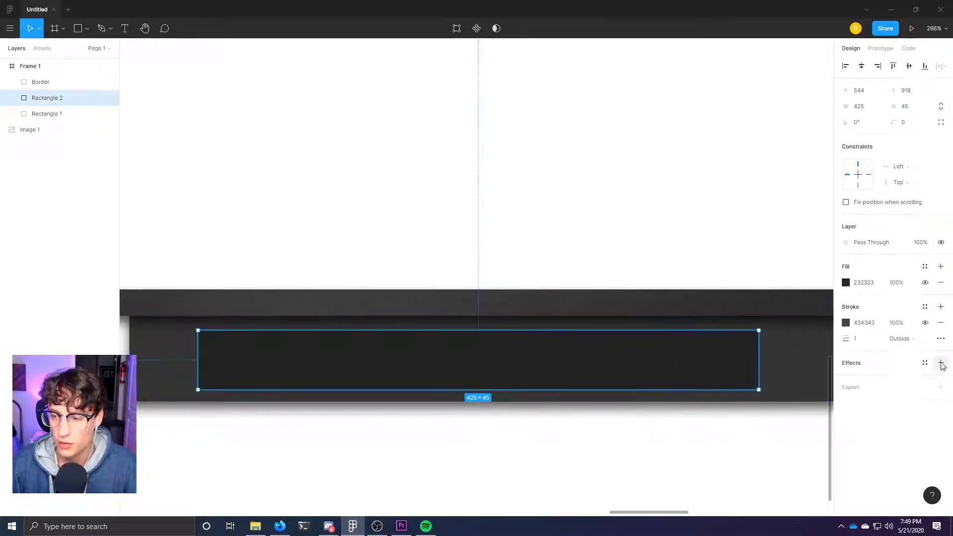
pyautogui.click(941, 363)
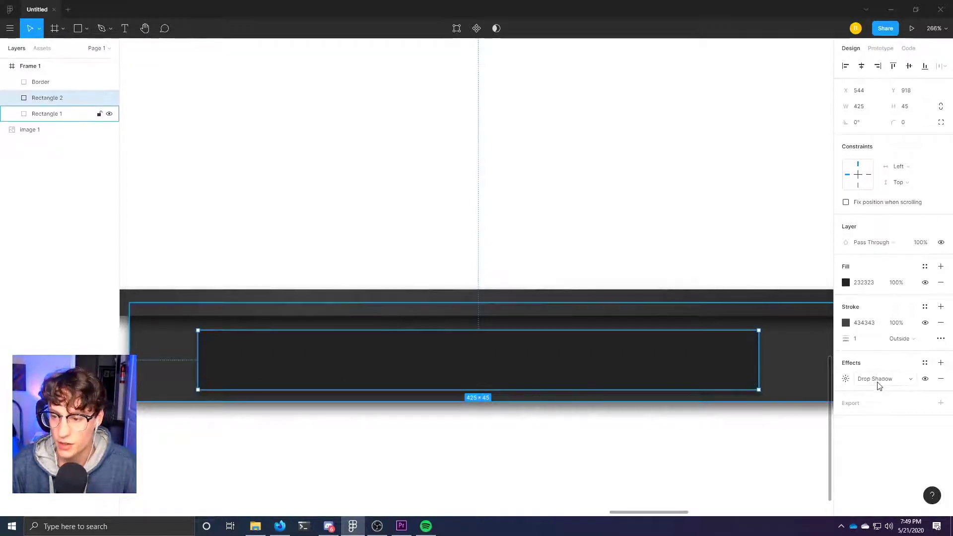
pyautogui.click(877, 383)
pyautogui.click(889, 367)
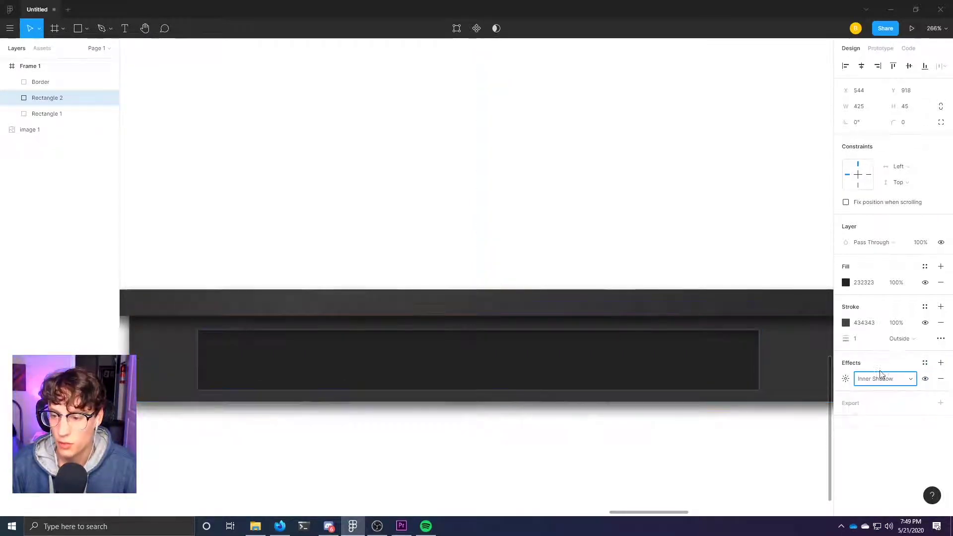
pyautogui.click(846, 379)
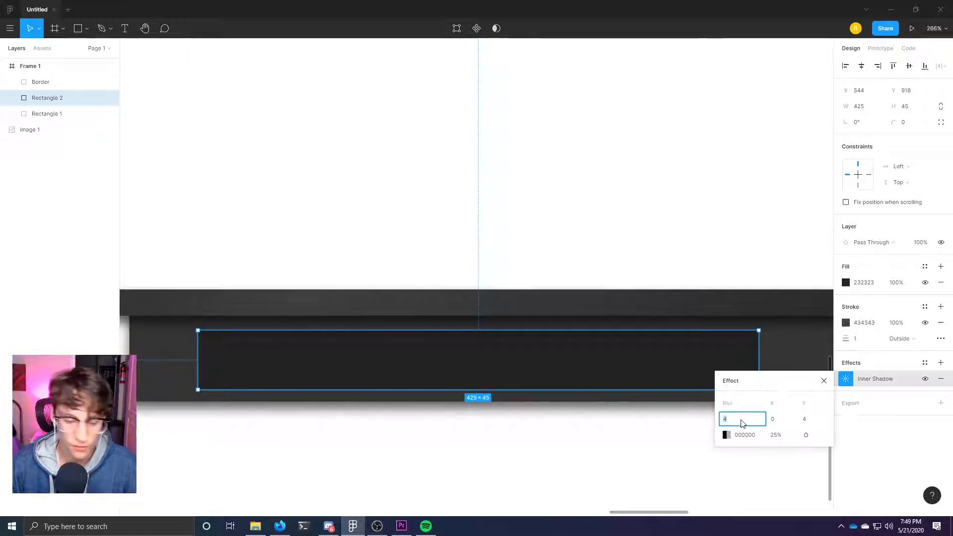
pyautogui.write('5')
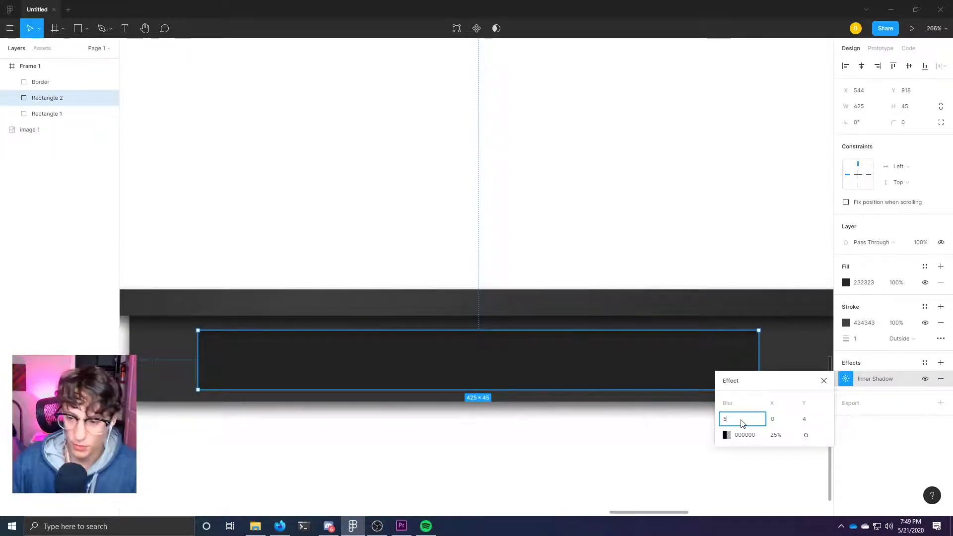
pyautogui.click(817, 425)
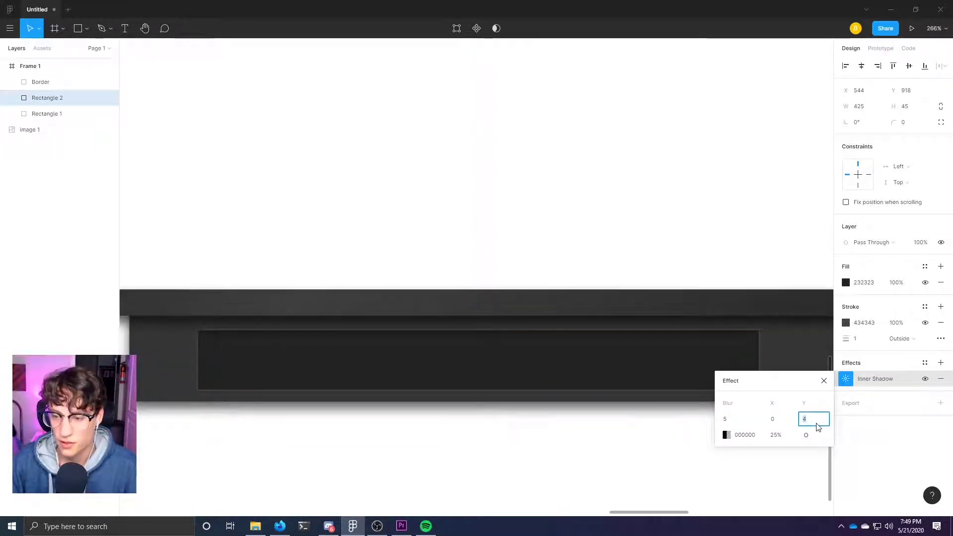
# Raise the opacity of the inner rectangle's black inner shadow to 65%.
pyautogui.click(726, 435)
pyautogui.moveTo(649, 417); pyautogui.dragTo(663, 417)
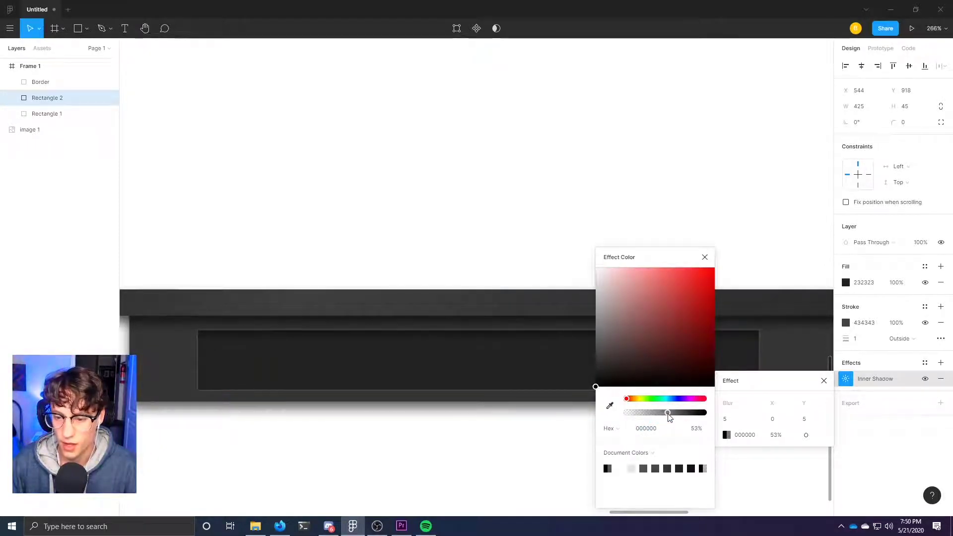
pyautogui.moveTo(669, 417); pyautogui.dragTo(671, 417)
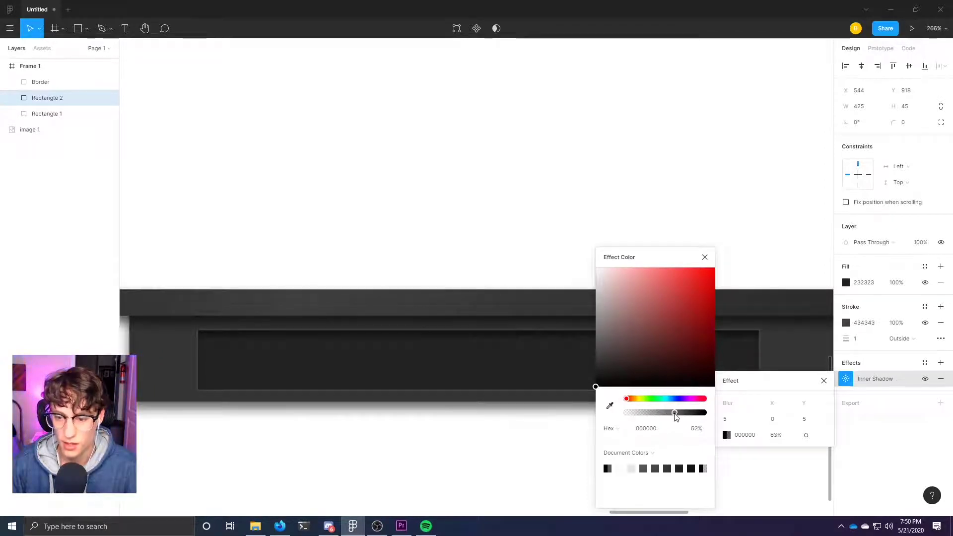
pyautogui.moveTo(677, 417); pyautogui.dragTo(678, 418)
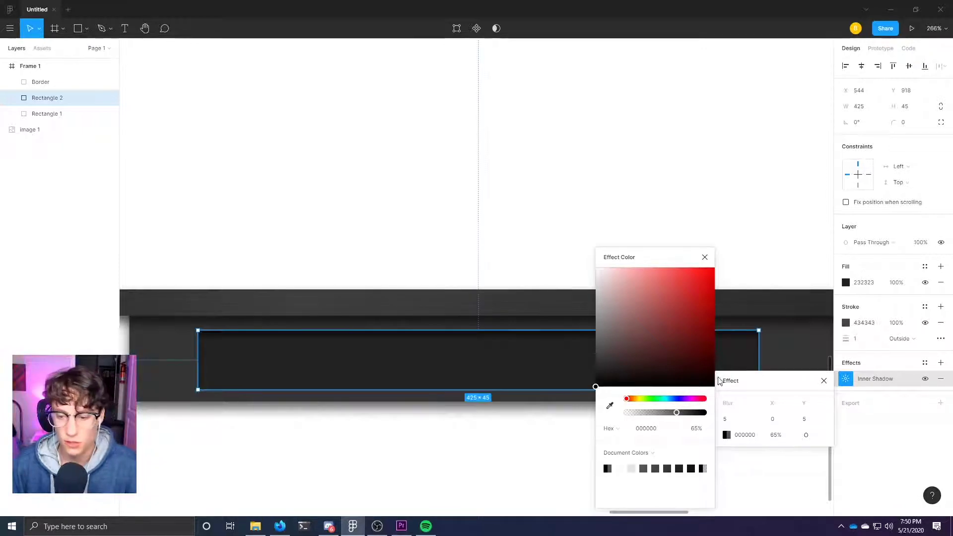
pyautogui.click(322, 415)
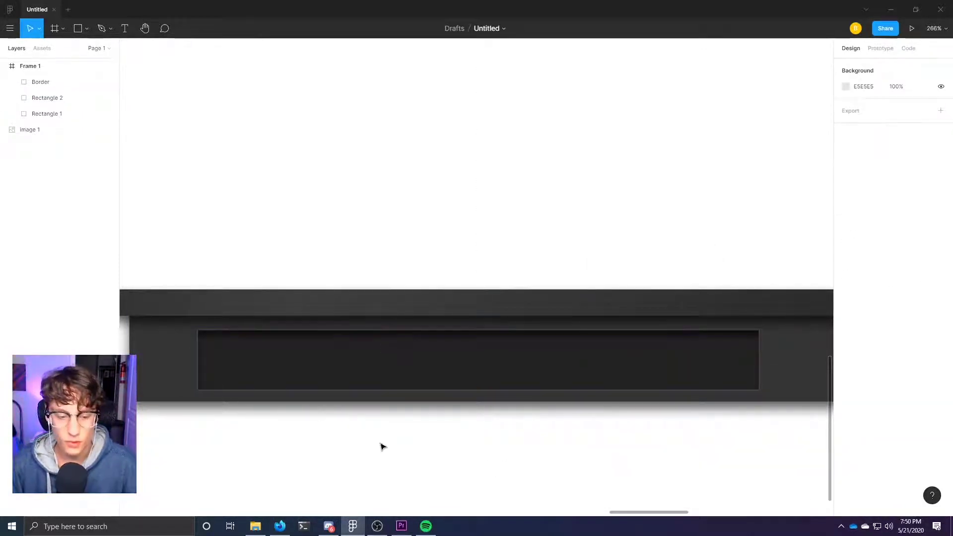
pyautogui.scroll(-10, 426, 424)
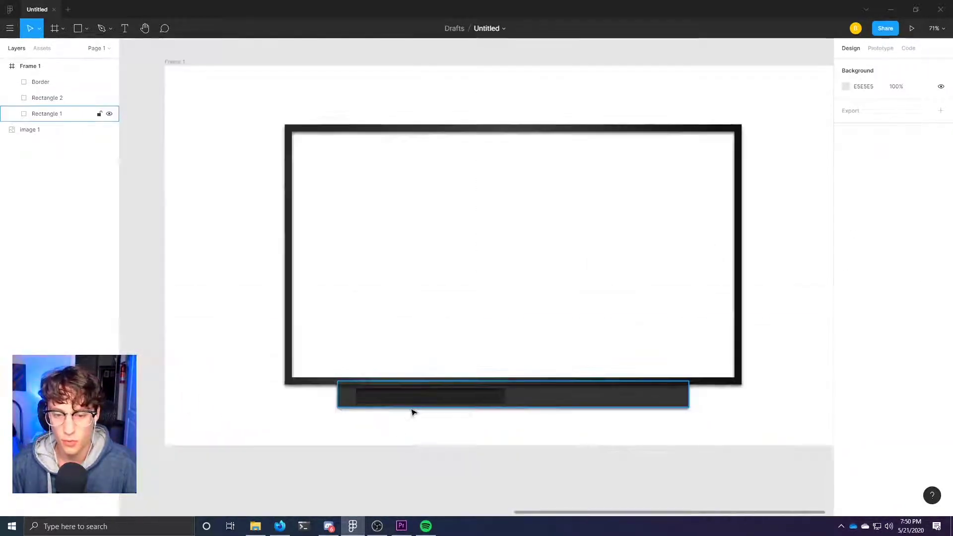
pyautogui.scroll(6, 427, 428)
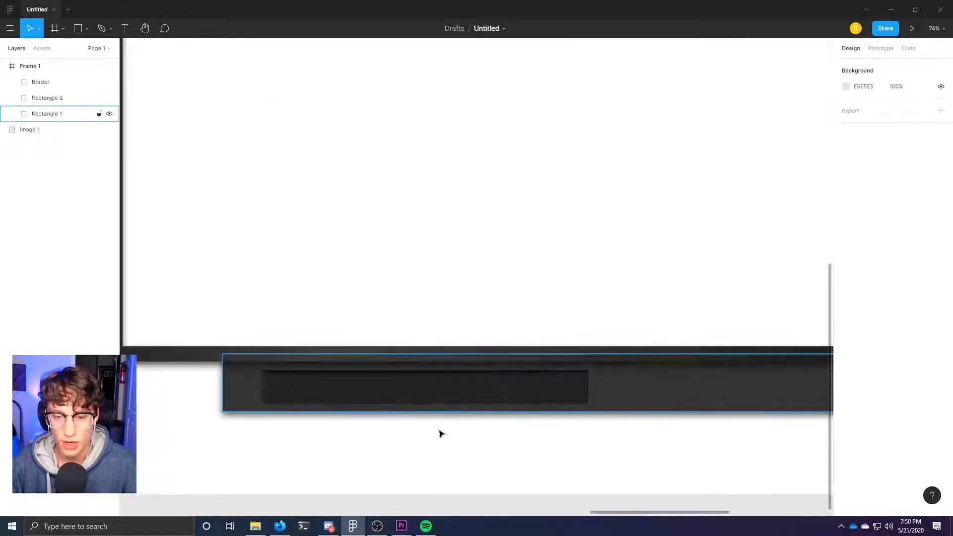
pyautogui.click(375, 390)
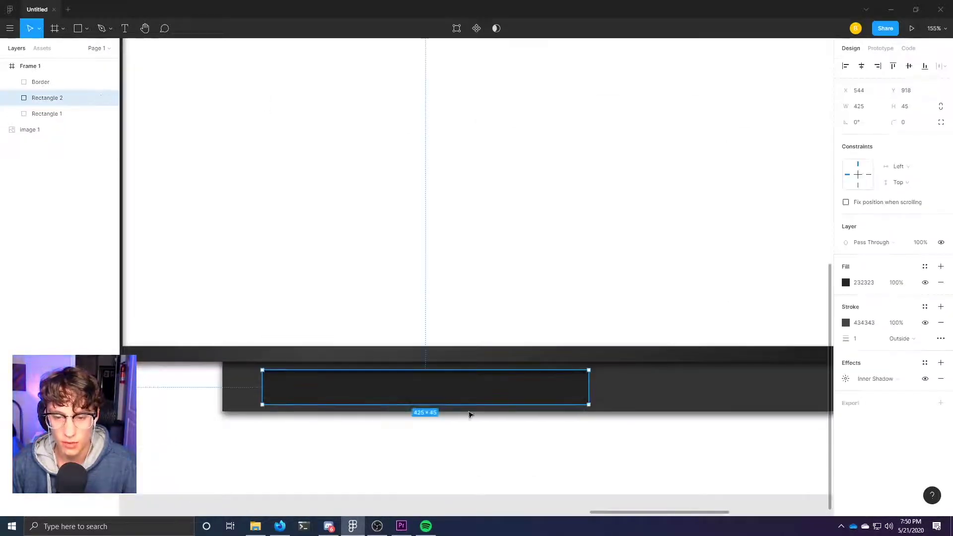
pyautogui.click(847, 379)
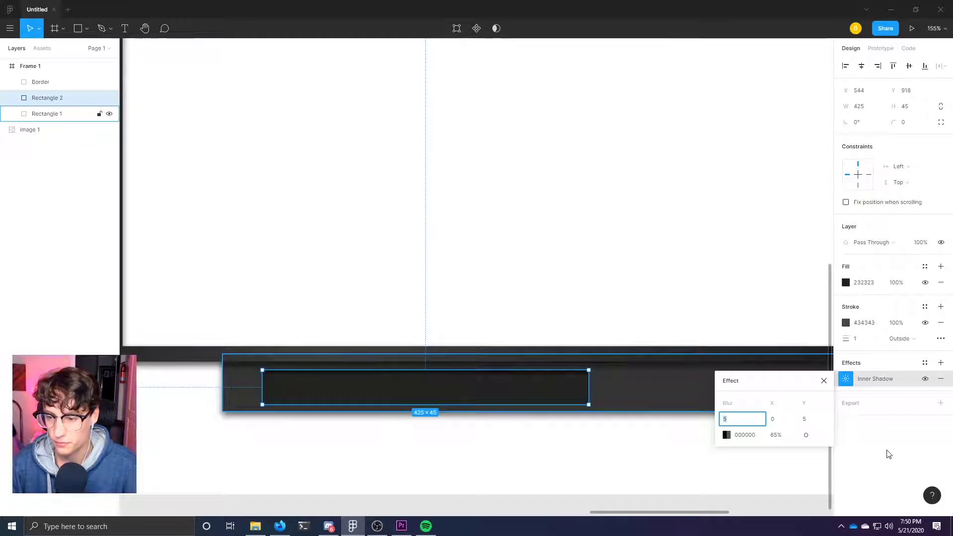
pyautogui.click(892, 463)
pyautogui.click(542, 493)
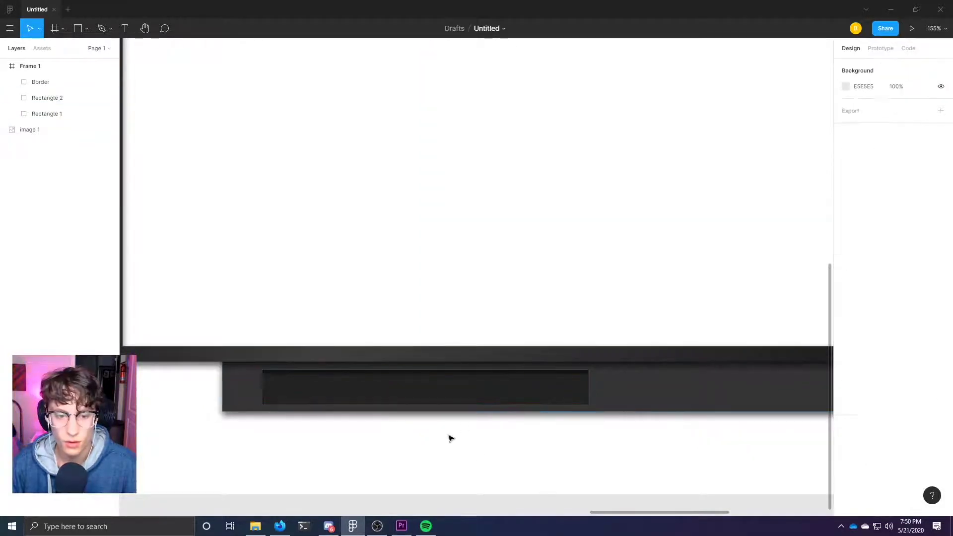
# Darken the inner rectangle's fill to 202020.
pyautogui.hscroll(2, 444, 463)
pyautogui.moveTo(445, 464); pyautogui.dragTo(418, 469)
pyautogui.click(47, 98)
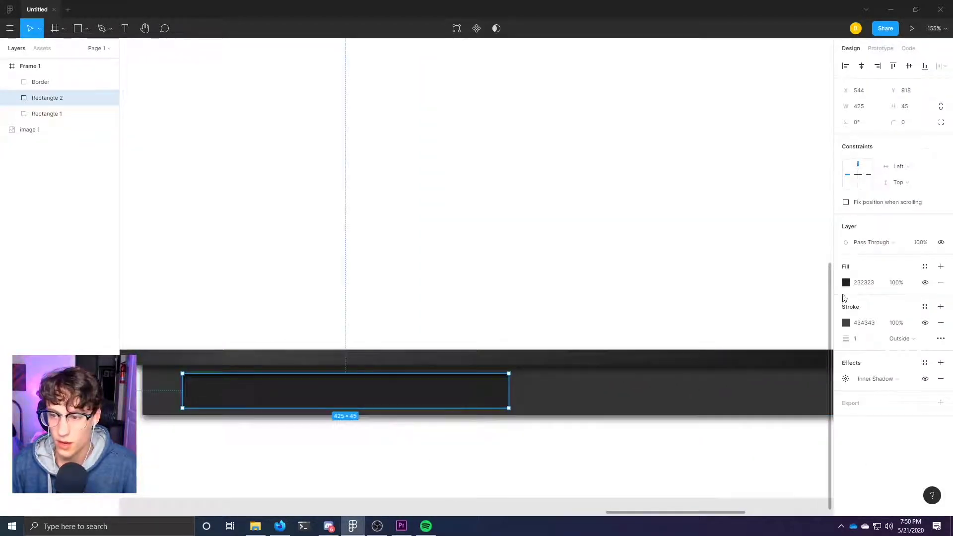
pyautogui.click(846, 283)
pyautogui.moveTo(715, 371); pyautogui.dragTo(716, 373)
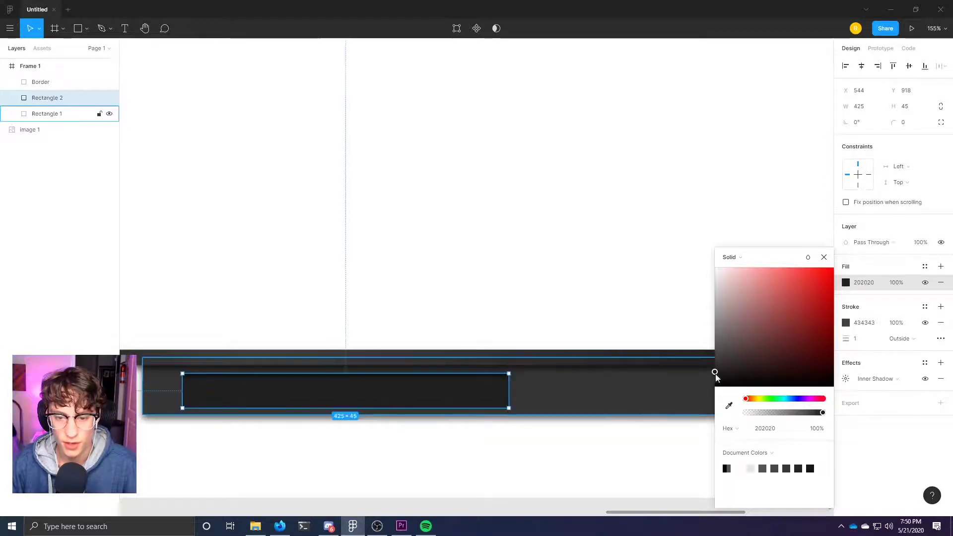
pyautogui.press('Escape')
pyautogui.click(438, 464)
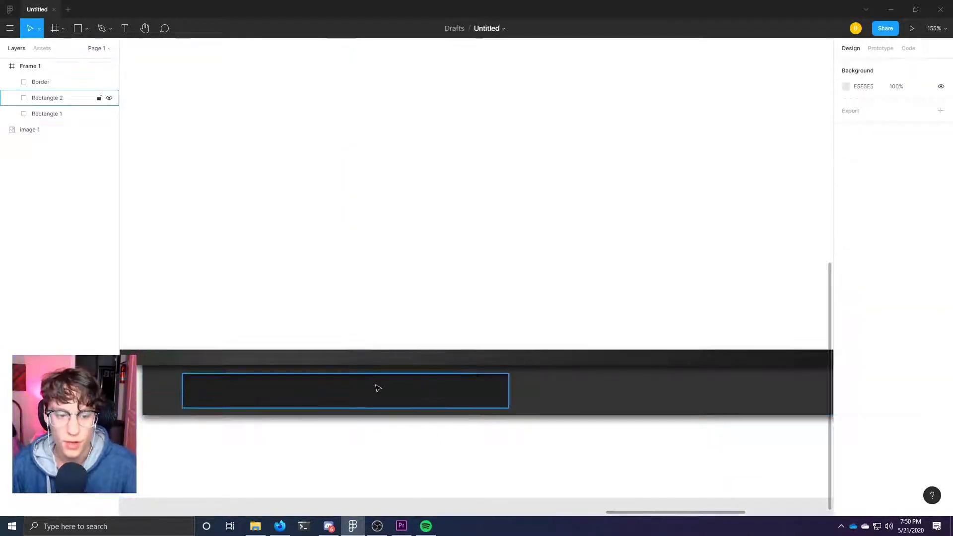
# Round the inner rectangle's corners with a radius of 10.
pyautogui.click(390, 387)
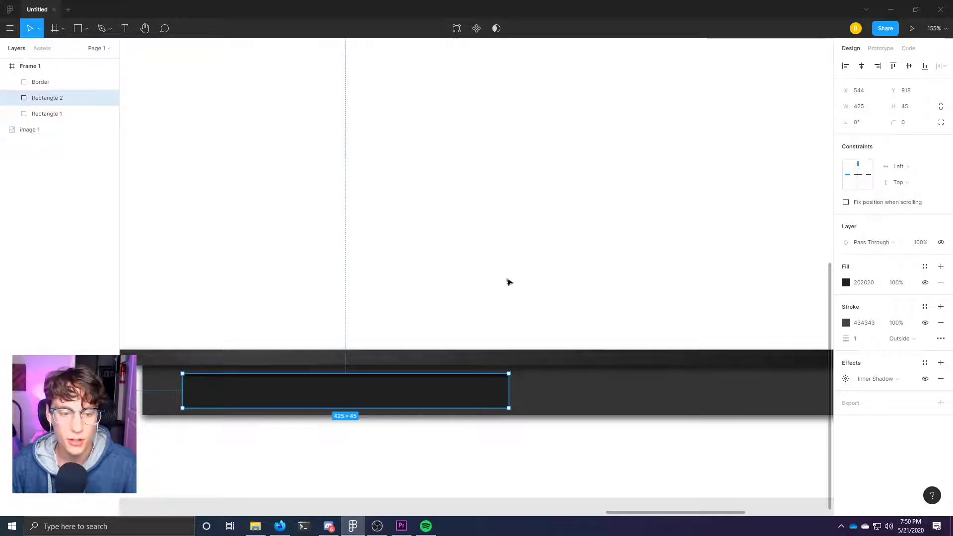
pyautogui.click(911, 126)
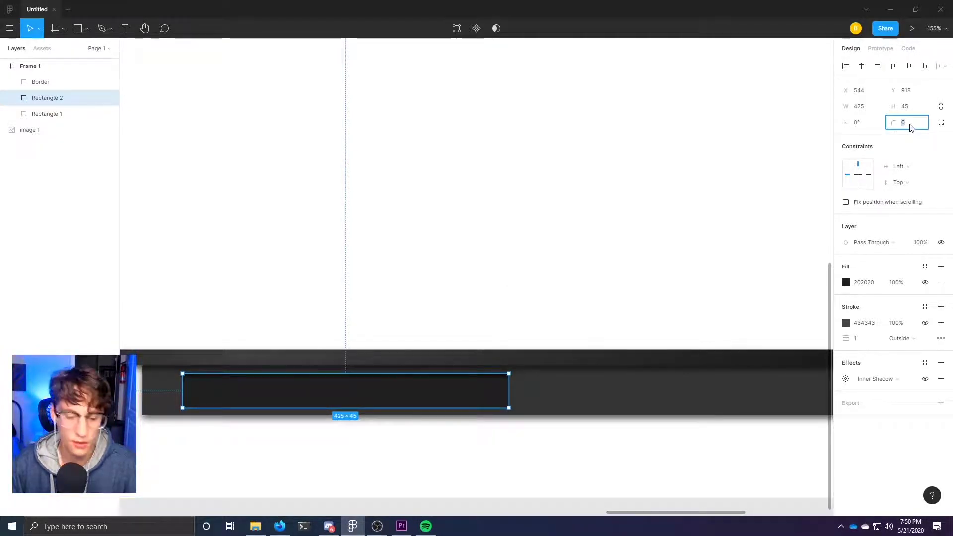
pyautogui.write('10')
pyautogui.press('Return')
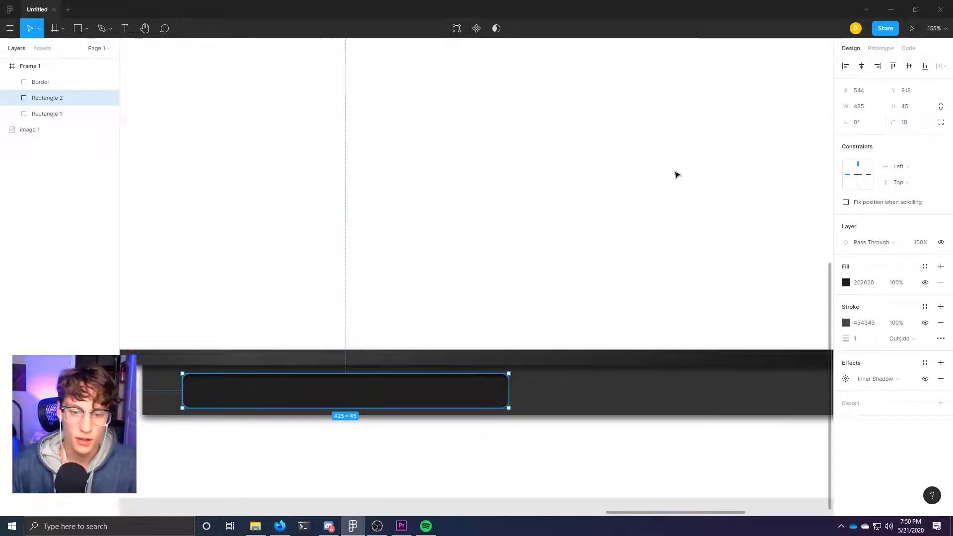
pyautogui.scroll(-1, 441, 399)
pyautogui.hscroll(-3, 441, 399)
pyautogui.click(441, 399)
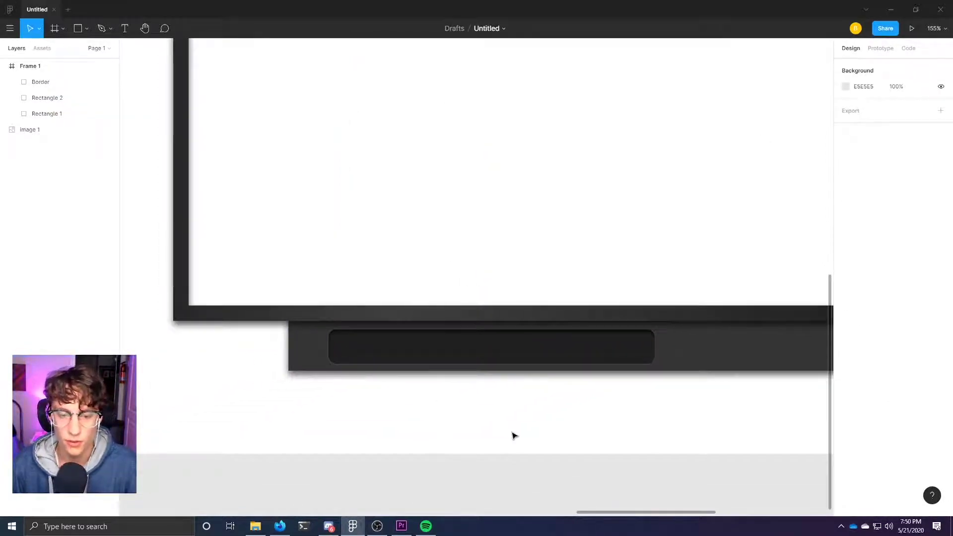
# Move the rounded inner panel to the right along the bar to X 598, keeping Y at 918.
pyautogui.scroll(-5, 573, 408)
pyautogui.moveTo(569, 407); pyautogui.dragTo(400, 406)
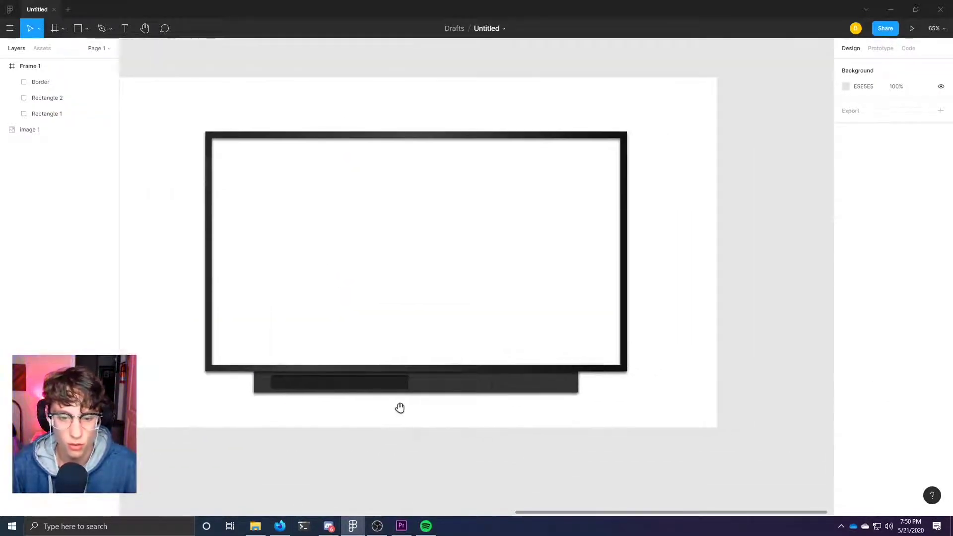
pyautogui.scroll(8, 340, 364)
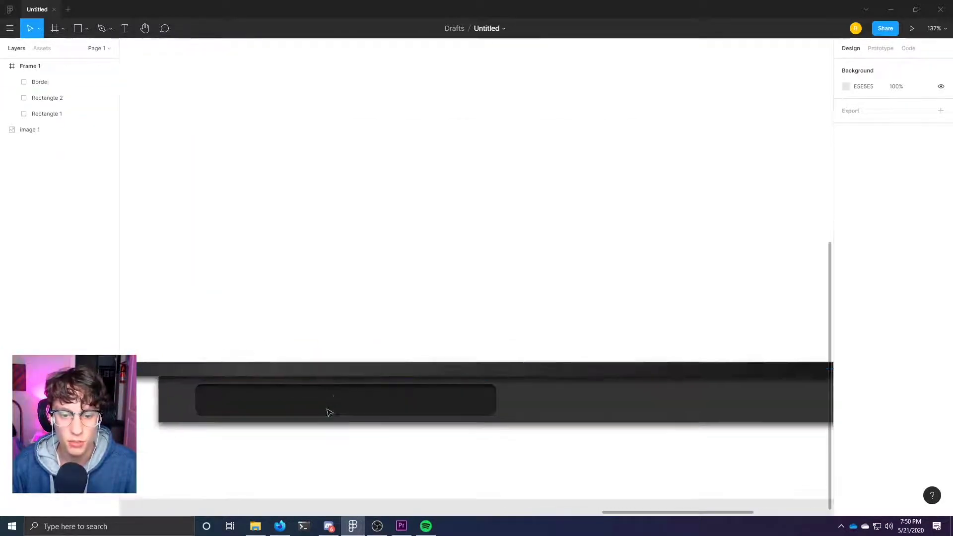
pyautogui.scroll(-3, 451, 385)
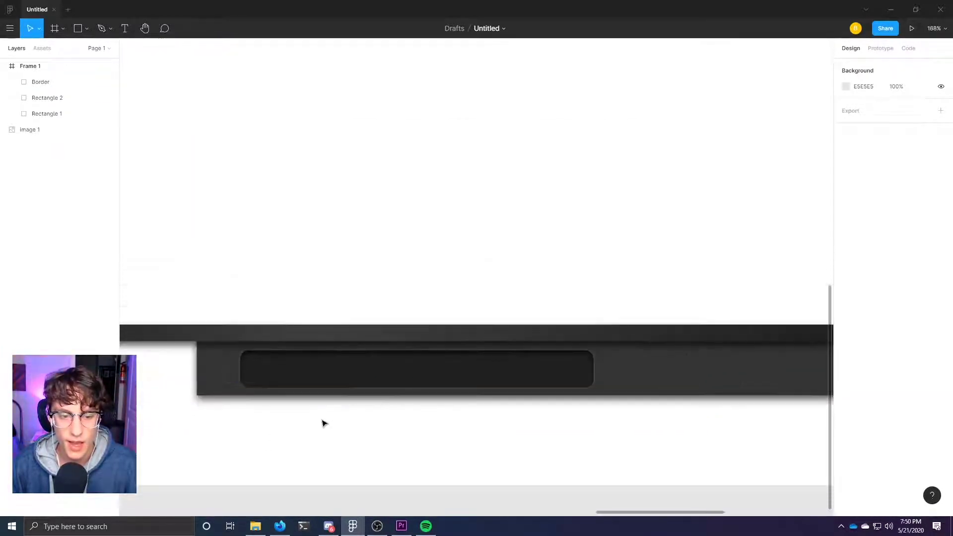
pyautogui.click(316, 382)
pyautogui.moveTo(315, 381); pyautogui.dragTo(362, 383)
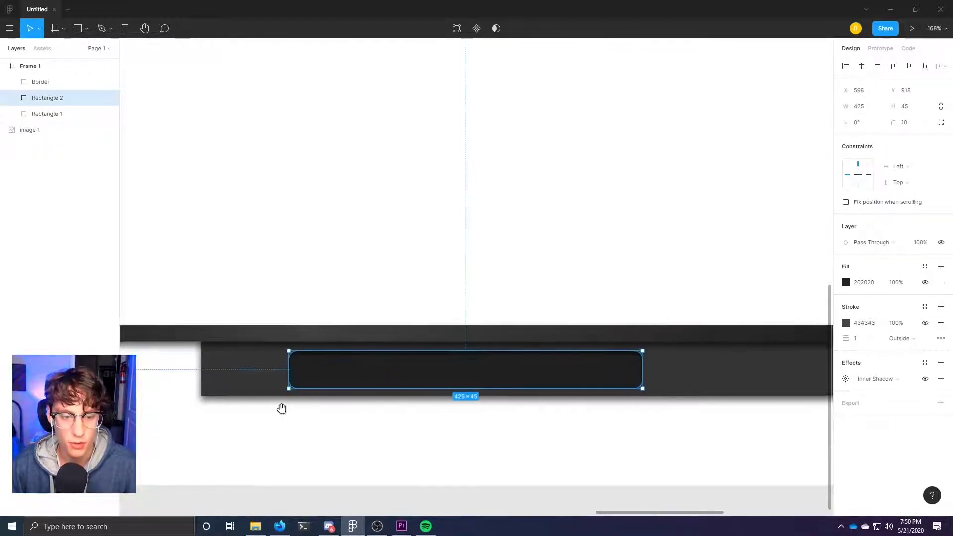
pyautogui.moveTo(281, 409); pyautogui.dragTo(424, 410)
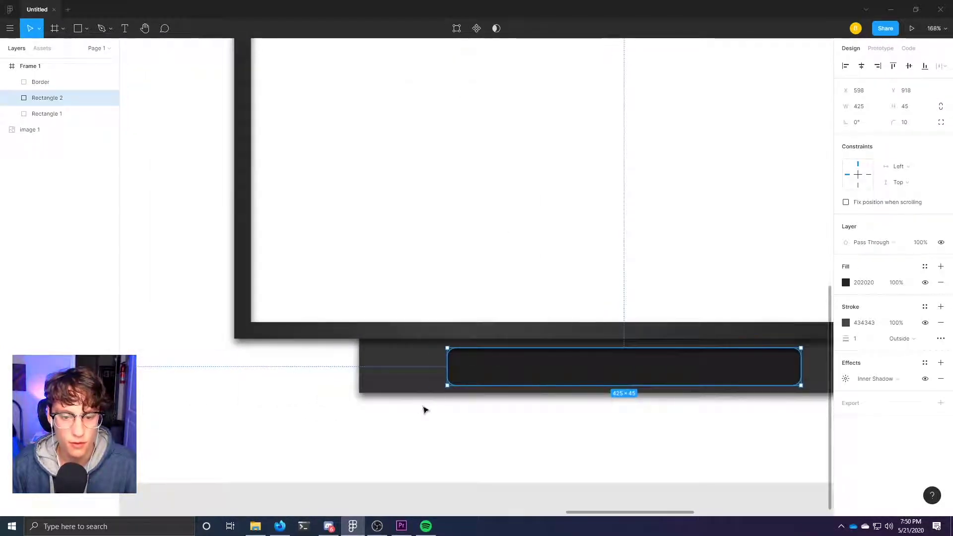
# Add a star shape at the bar's left end and set its width and height to 40.
pyautogui.click(88, 30)
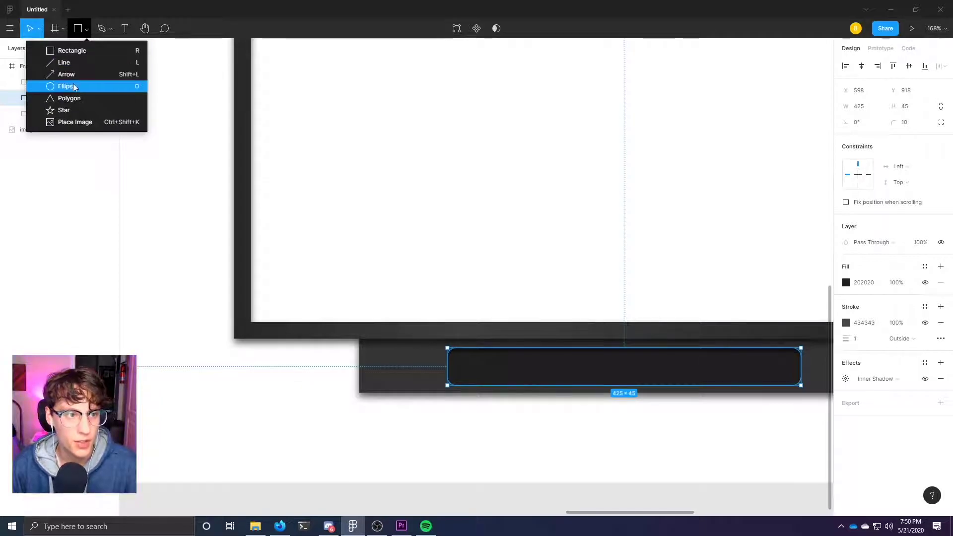
pyautogui.click(65, 111)
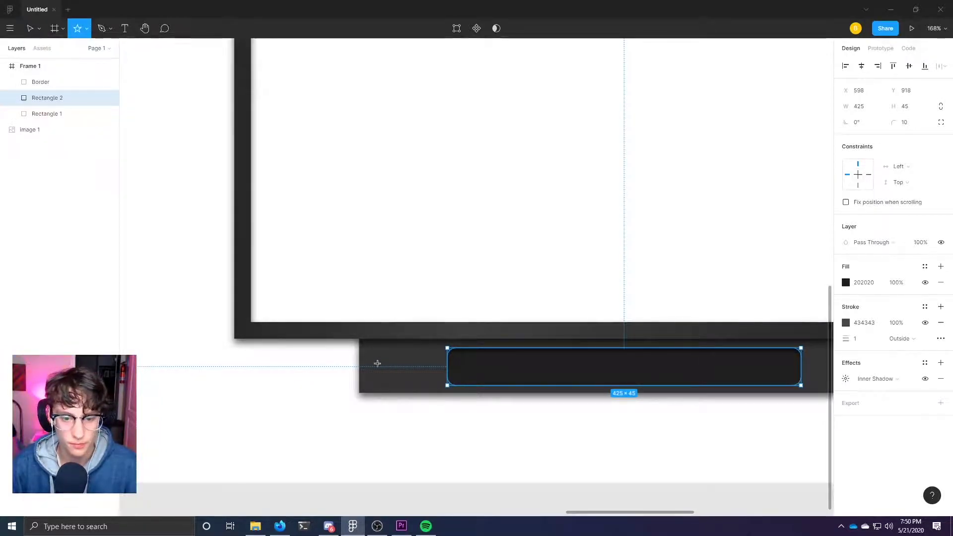
pyautogui.click(376, 362)
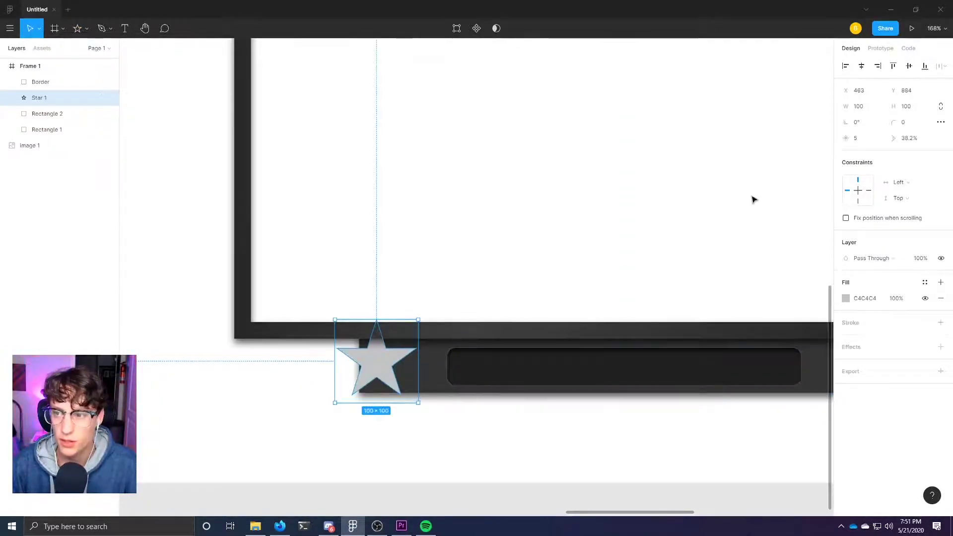
pyautogui.click(863, 107)
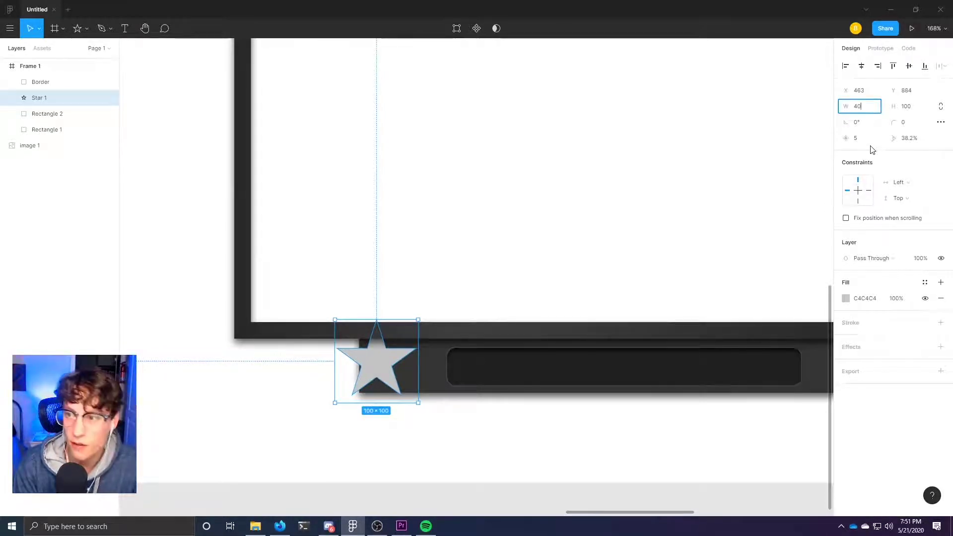
pyautogui.press('Return')
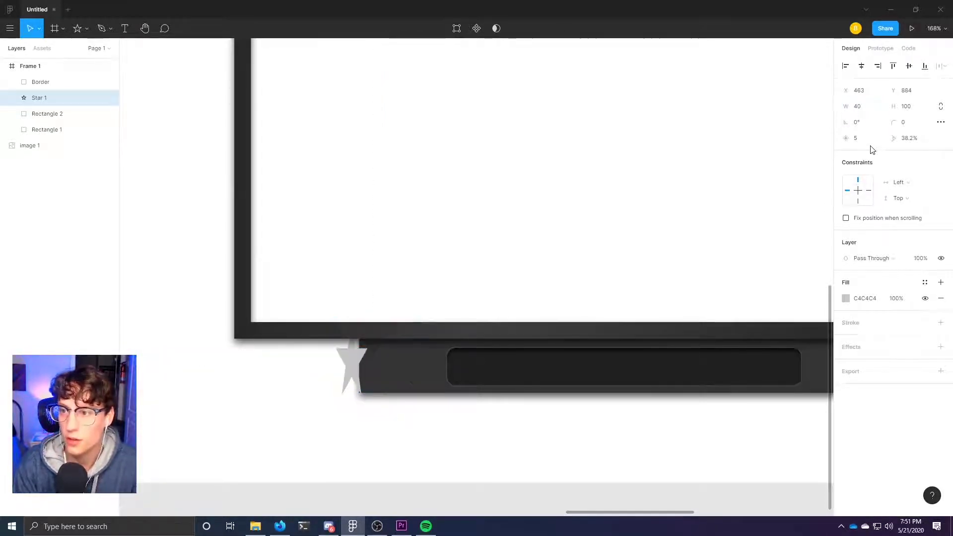
pyautogui.click(921, 109)
pyautogui.write('40')
pyautogui.press('Return')
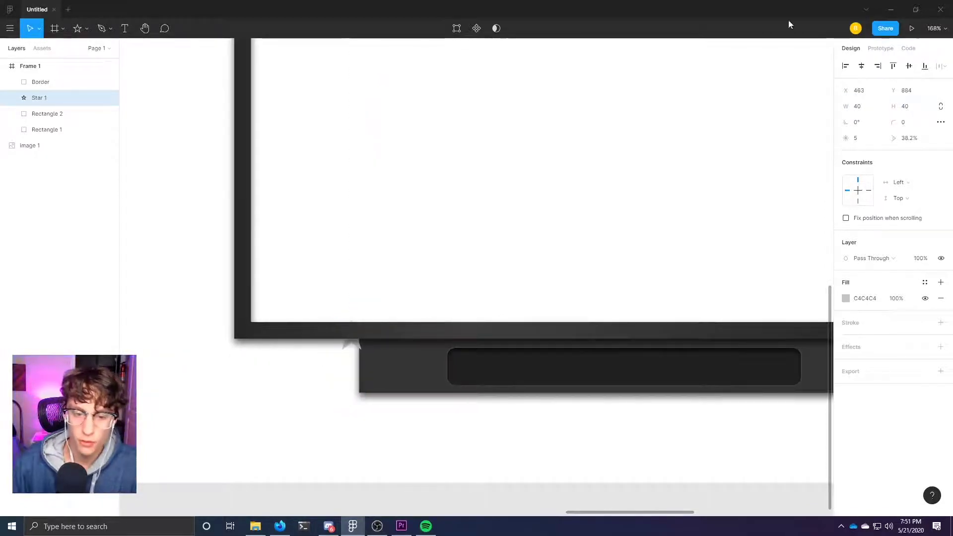
# Position the star on the bar's left end at X 504, Y 921 and change its fill to a linear gradient.
pyautogui.moveTo(357, 342); pyautogui.dragTo(383, 369)
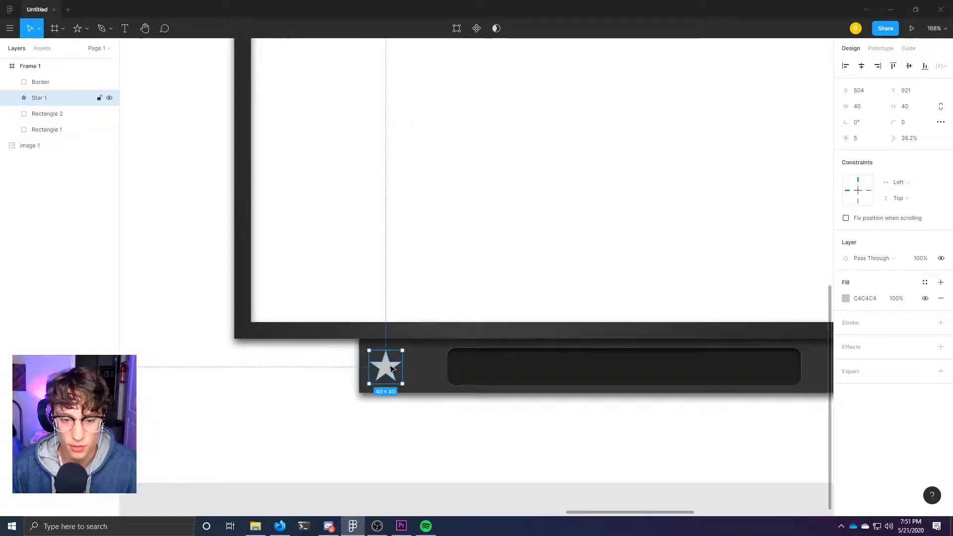
pyautogui.click(846, 299)
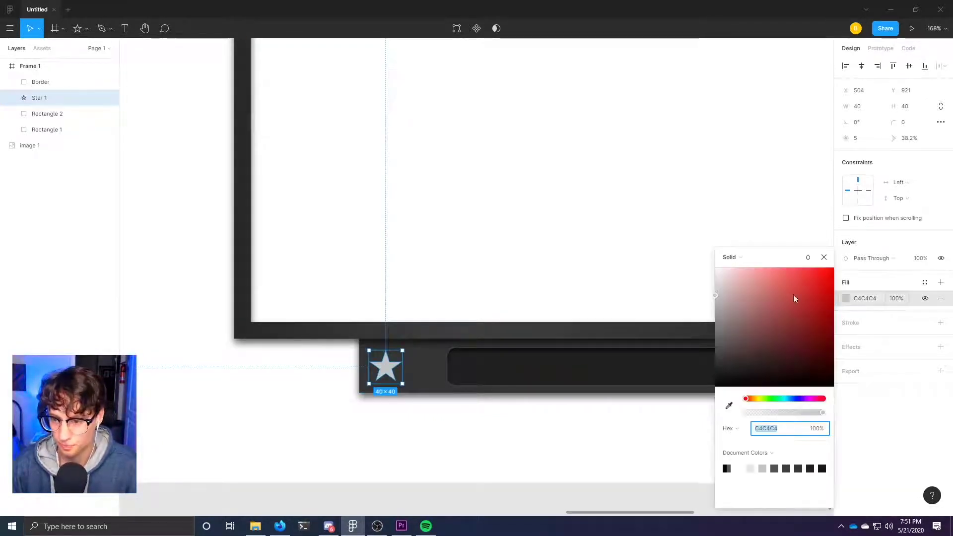
pyautogui.click(749, 263)
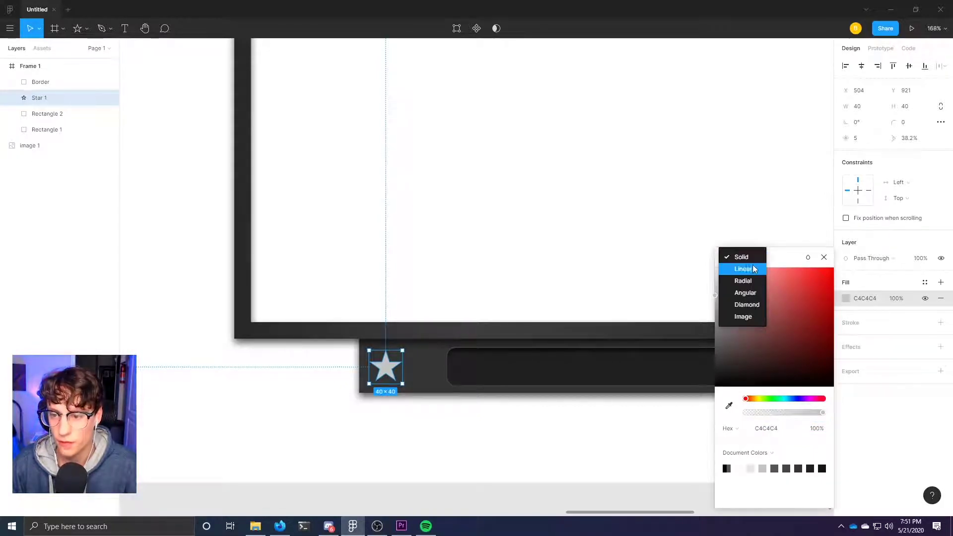
pyautogui.click(752, 277)
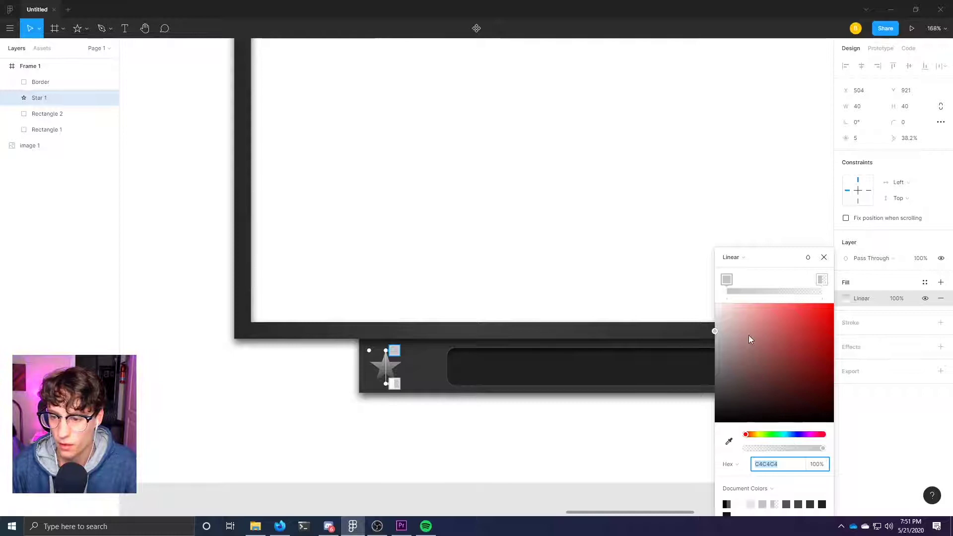
# Colour the star's gradient from light red at the top to fully opaque dark red 530000 at the bottom.
pyautogui.click(727, 281)
pyautogui.moveTo(813, 378); pyautogui.dragTo(790, 308)
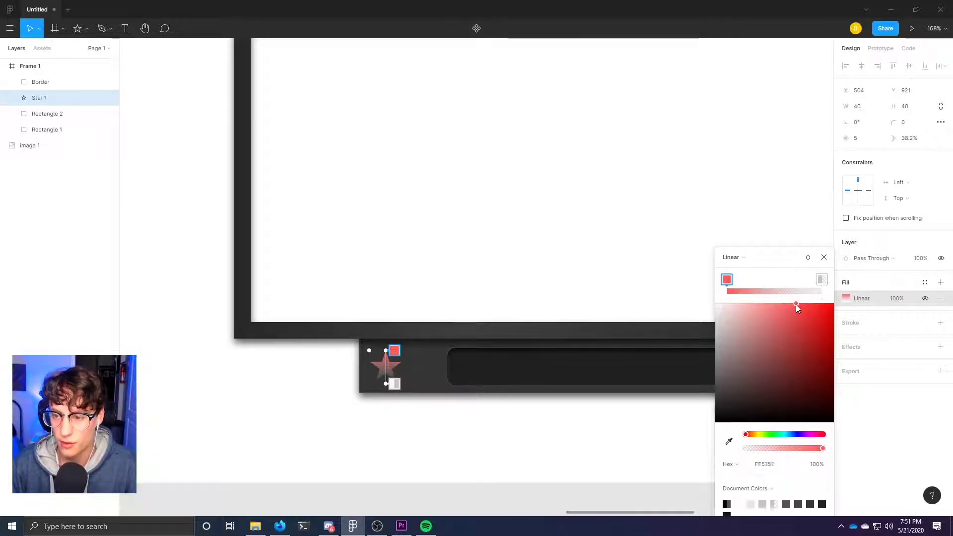
pyautogui.click(822, 279)
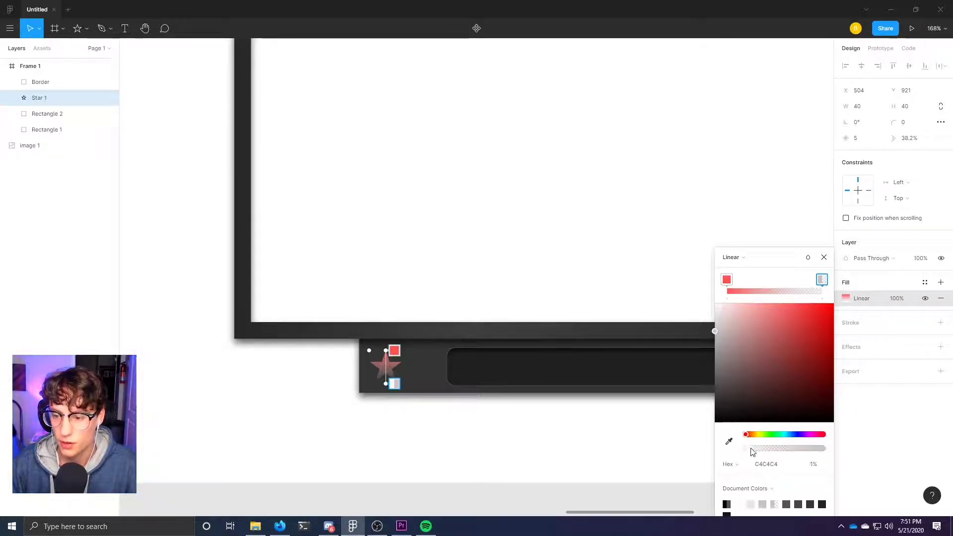
pyautogui.moveTo(753, 450); pyautogui.dragTo(826, 448)
pyautogui.moveTo(769, 324); pyautogui.dragTo(860, 386)
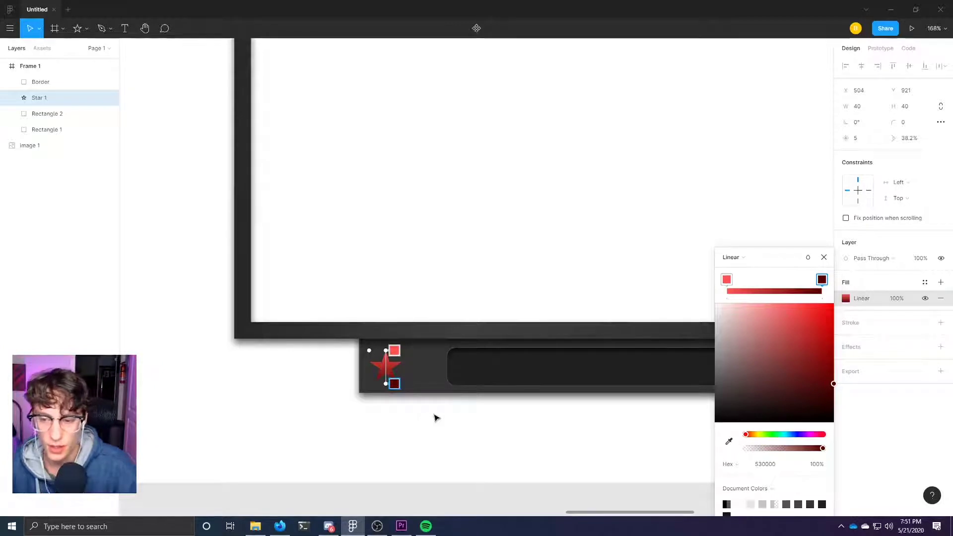
pyautogui.click(825, 259)
pyautogui.click(410, 434)
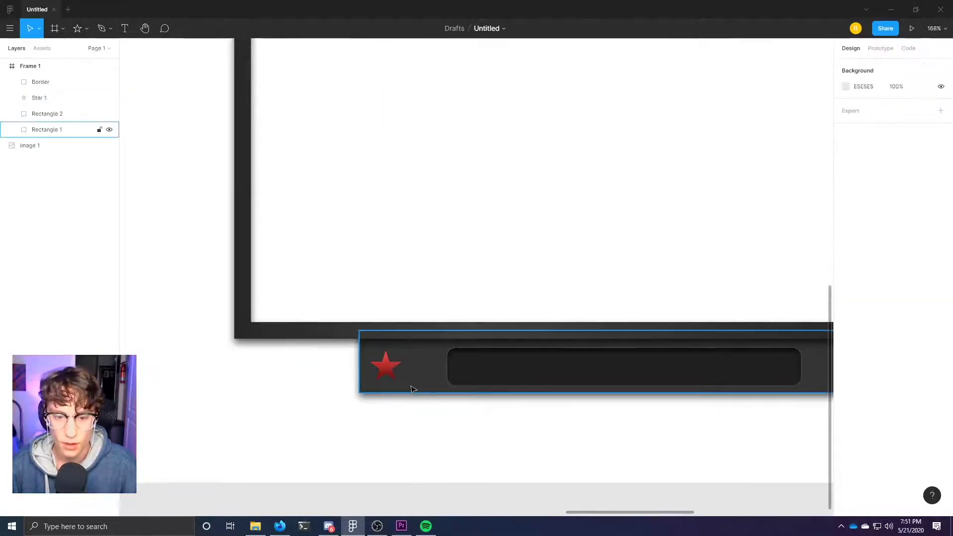
# Give the star a 1-pixel outside stroke in dark red 740000.
pyautogui.click(386, 369)
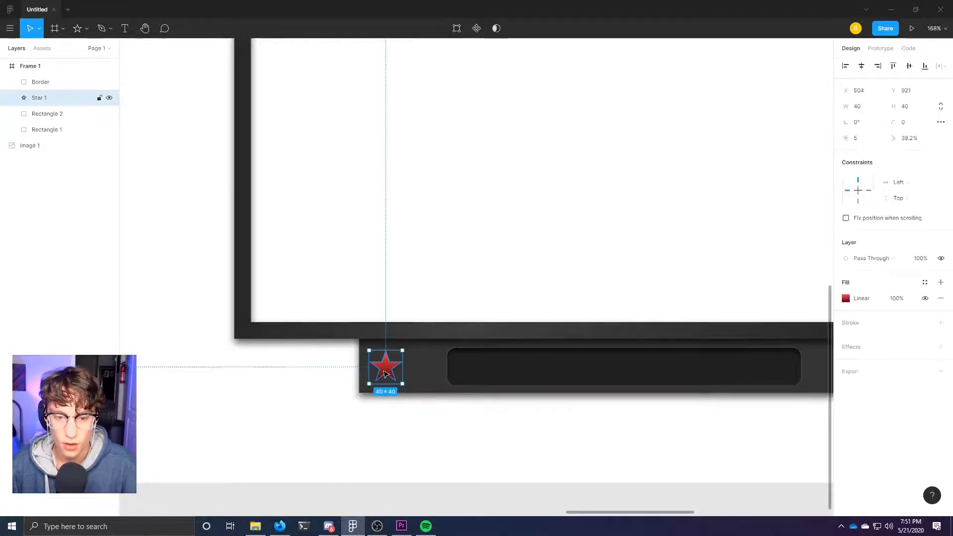
pyautogui.click(941, 324)
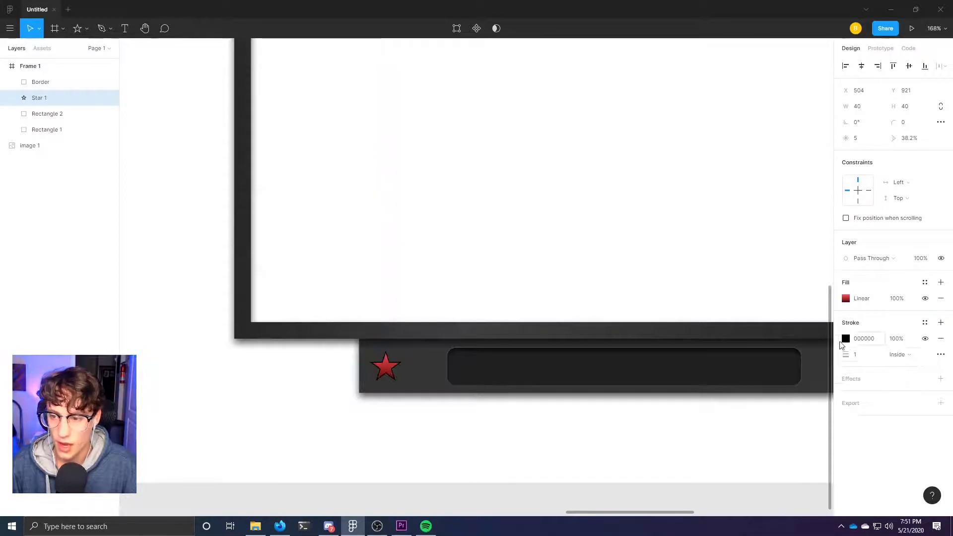
pyautogui.click(902, 355)
pyautogui.click(908, 367)
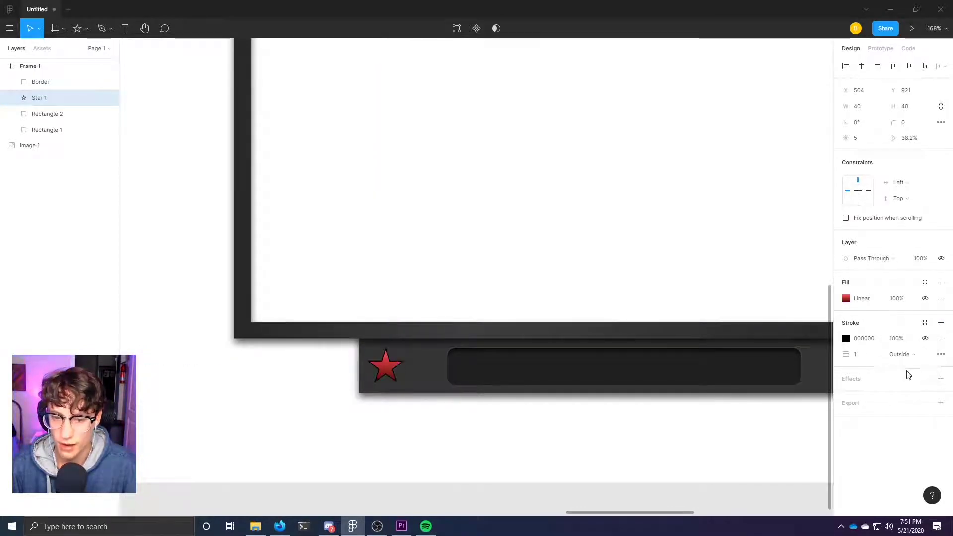
pyautogui.click(846, 338)
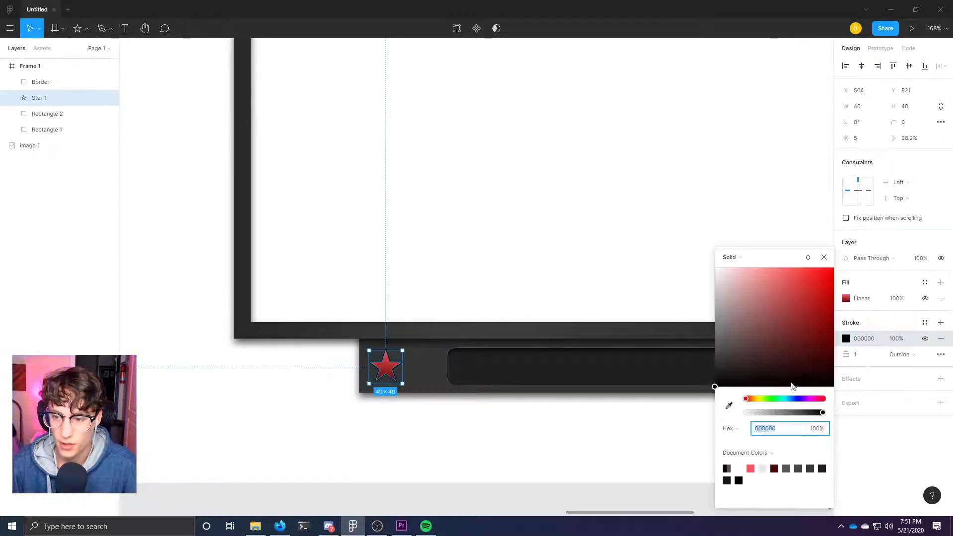
pyautogui.moveTo(795, 334)
pyautogui.mouseDown()
pyautogui.moveTo(836, 339)
pyautogui.moveTo(839, 359)
pyautogui.moveTo(839, 344)
pyautogui.mouseUp()
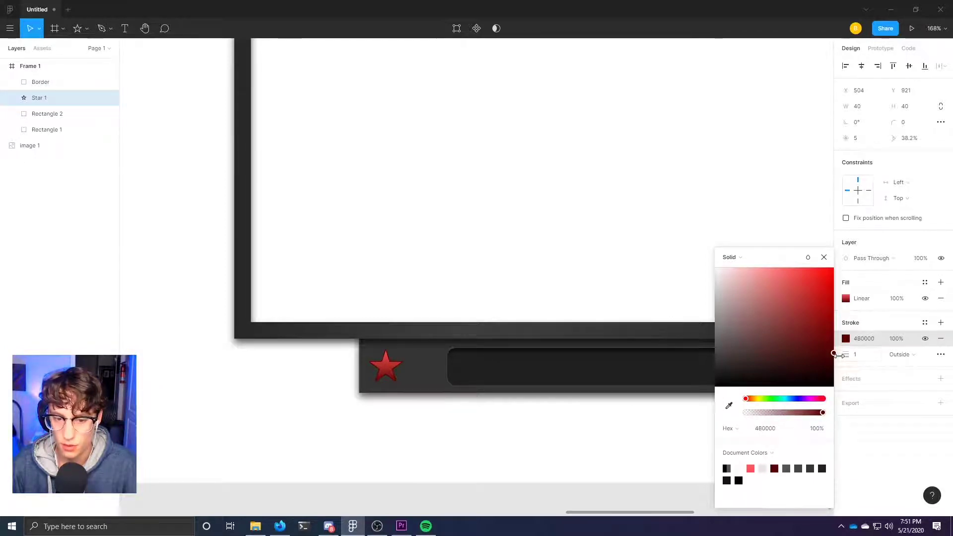
pyautogui.moveTo(843, 330); pyautogui.dragTo(846, 339)
pyautogui.click(823, 257)
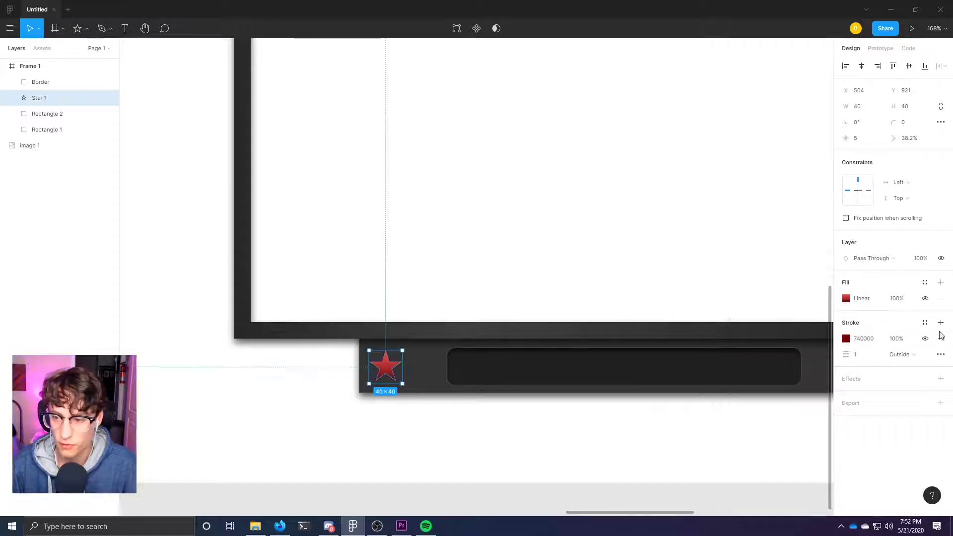
# Add a drop shadow to the star with blur 2, Y offset 2 and black colour at 60% opacity.
pyautogui.click(941, 379)
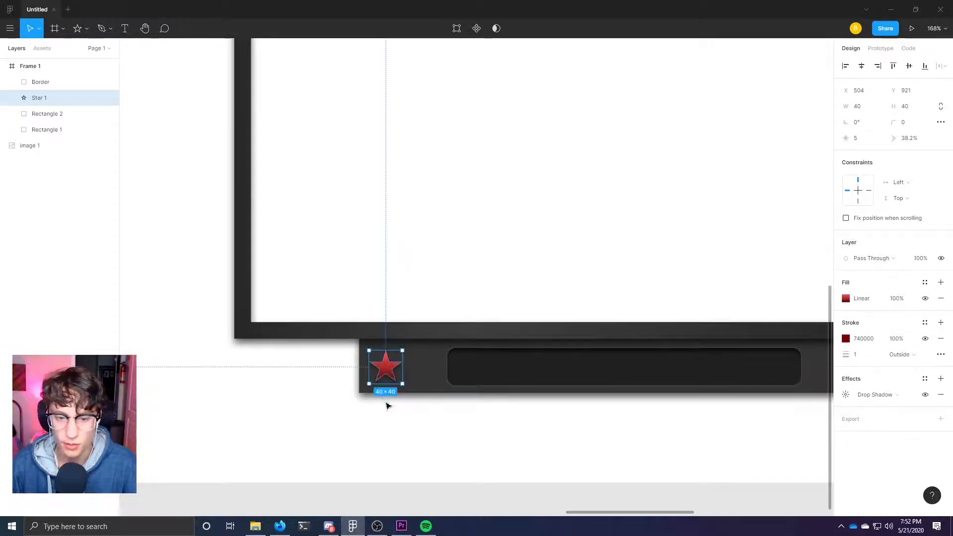
pyautogui.click(411, 421)
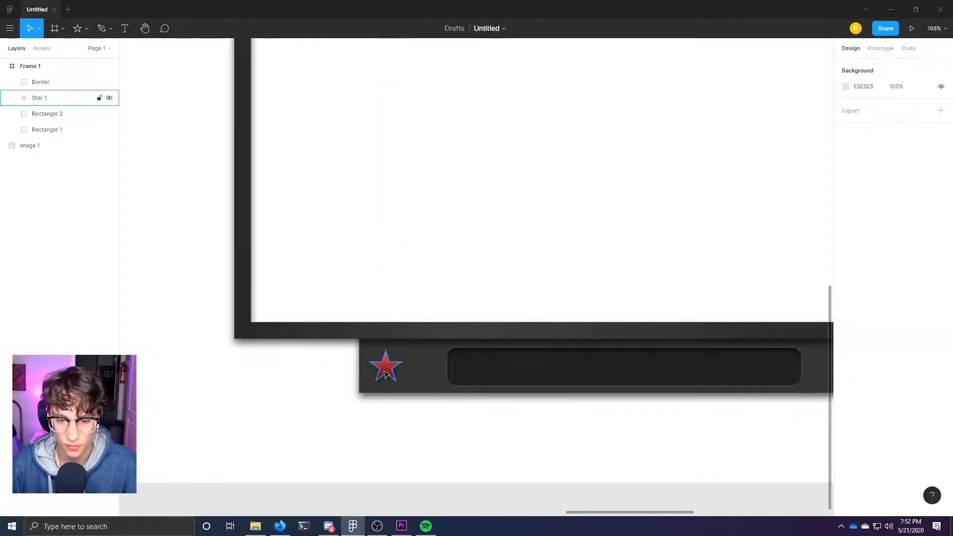
pyautogui.click(385, 367)
pyautogui.click(846, 394)
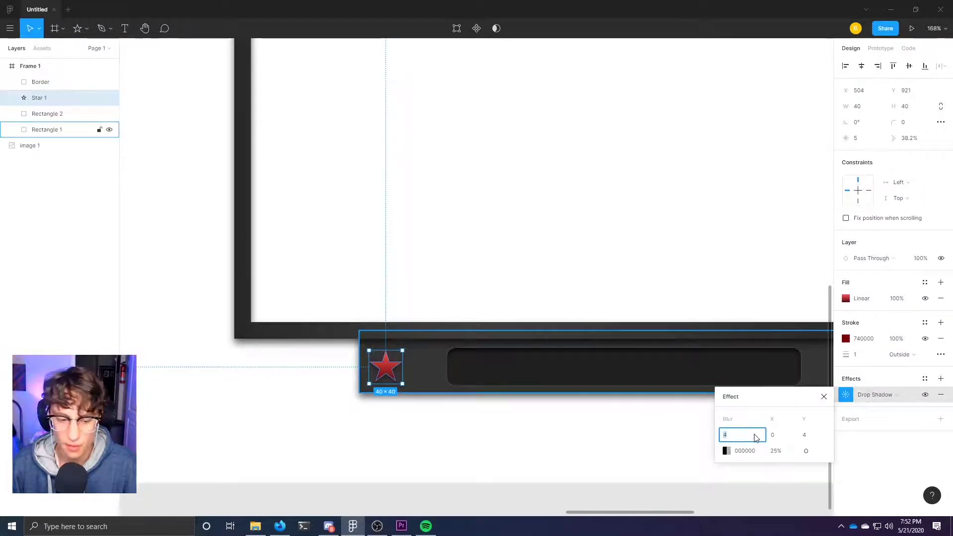
pyautogui.write('2')
pyautogui.click(808, 435)
pyautogui.write('2')
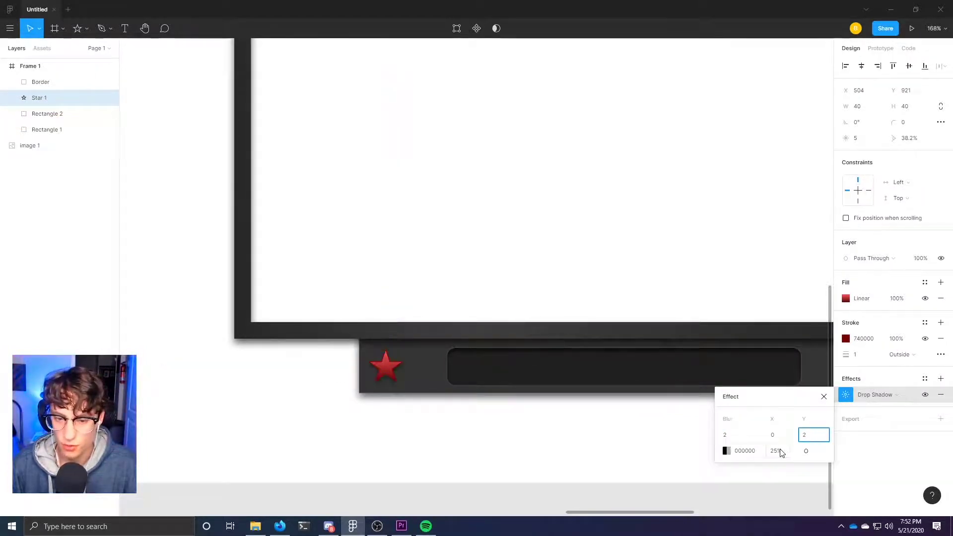
pyautogui.click(780, 453)
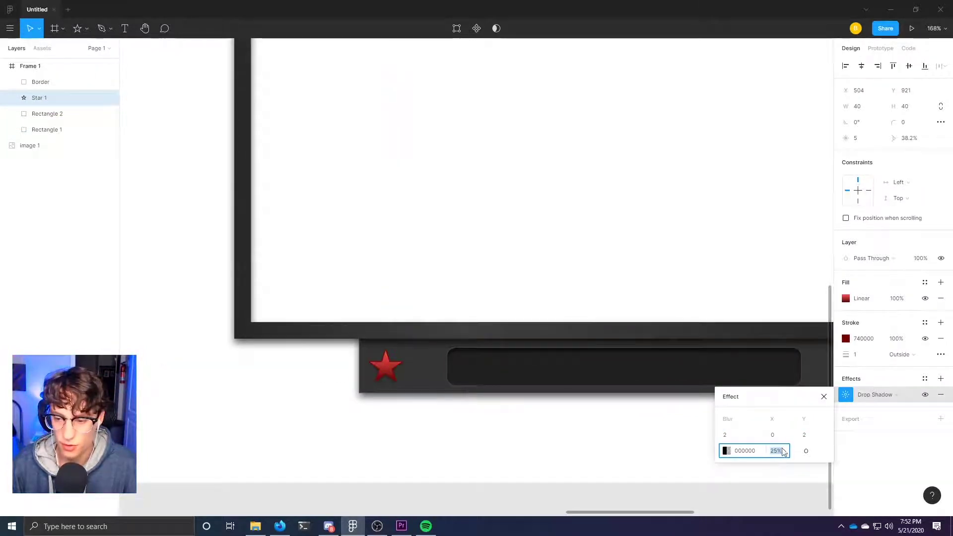
pyautogui.click(727, 451)
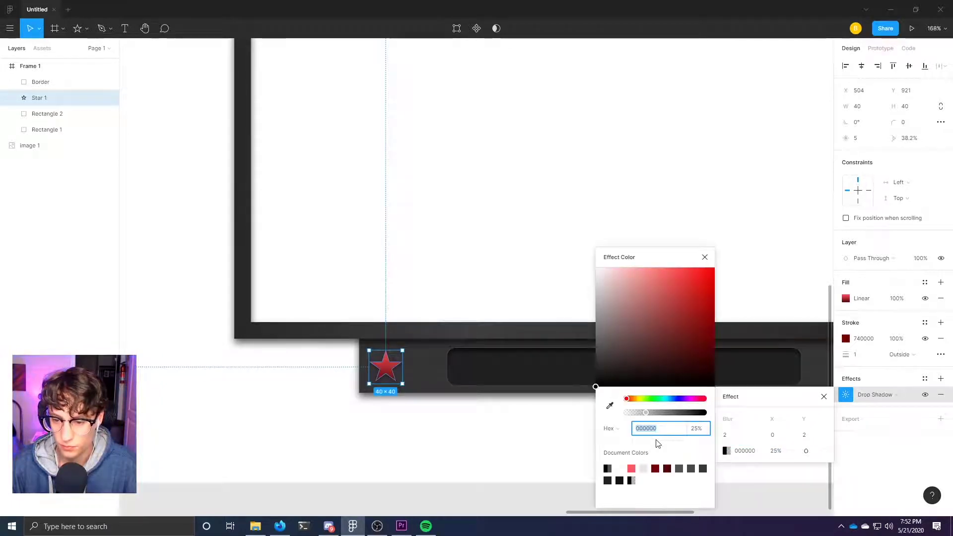
pyautogui.moveTo(644, 418); pyautogui.dragTo(674, 421)
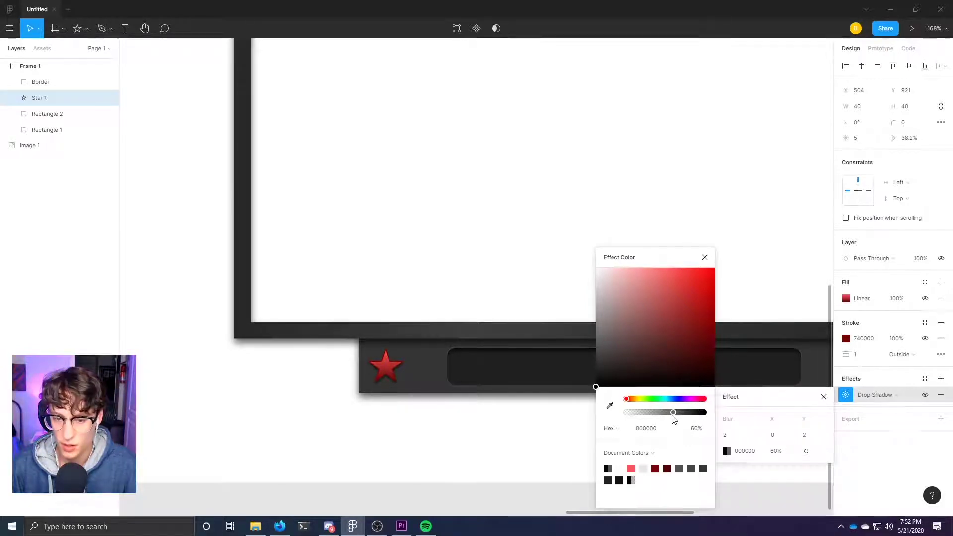
# Set the star's drop shadow blur to 5 and its Y offset to 0.
pyautogui.click(738, 436)
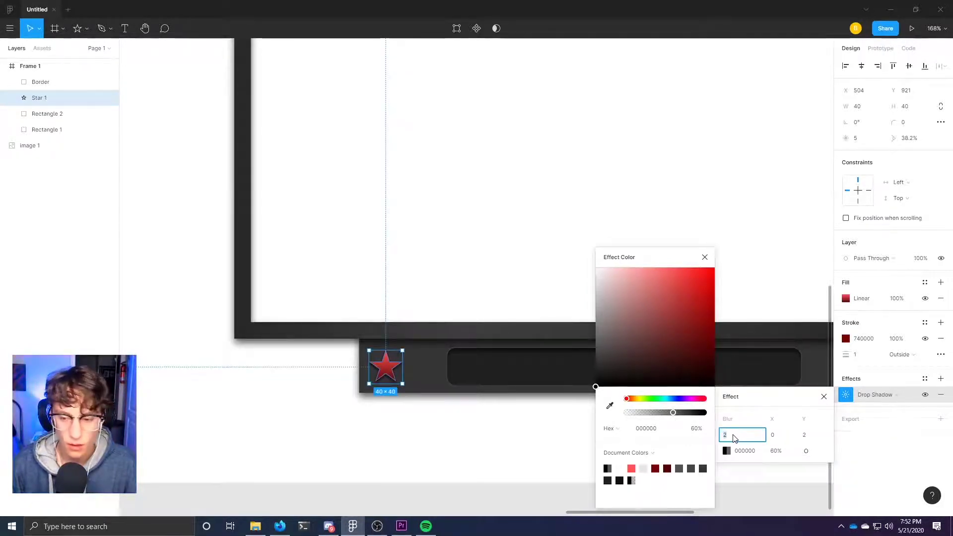
pyautogui.click(554, 436)
pyautogui.click(380, 383)
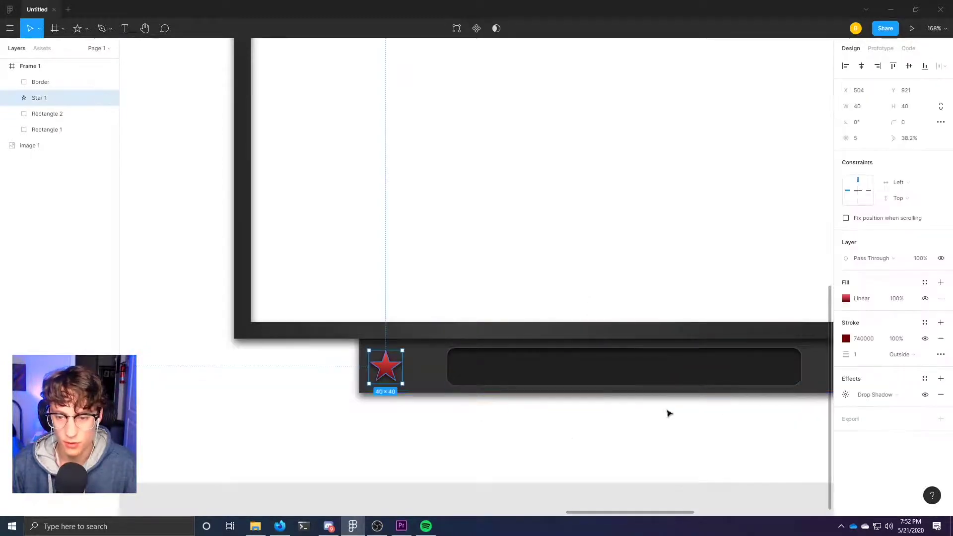
pyautogui.click(846, 394)
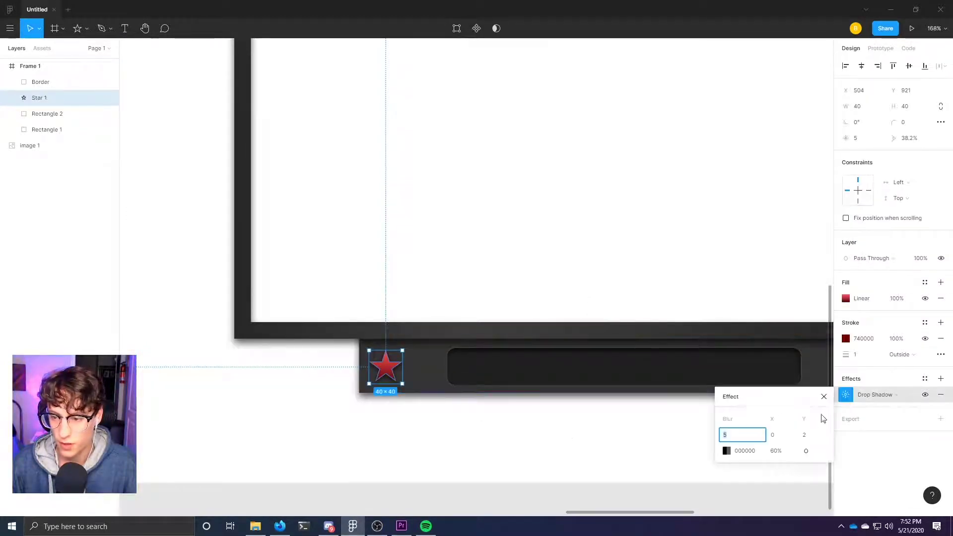
pyautogui.click(813, 436)
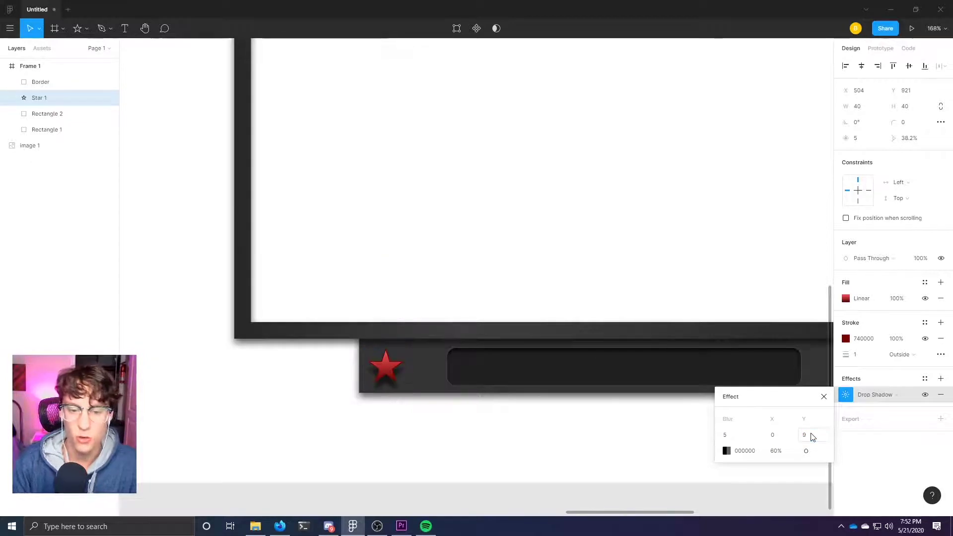
pyautogui.press('Return')
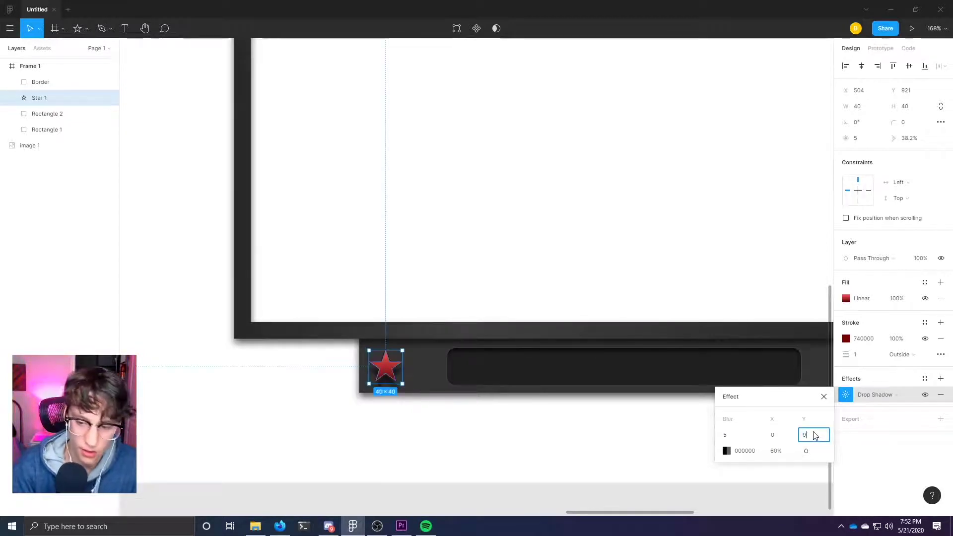
pyautogui.press('Escape')
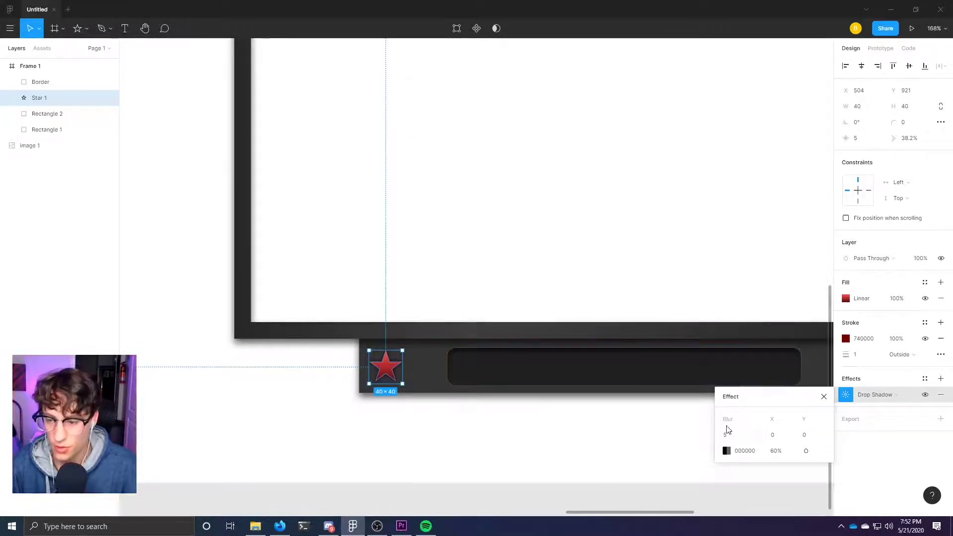
# Try larger blur values of 12 and 10 for the star's drop shadow, and return the blur to 5.
pyautogui.click(751, 437)
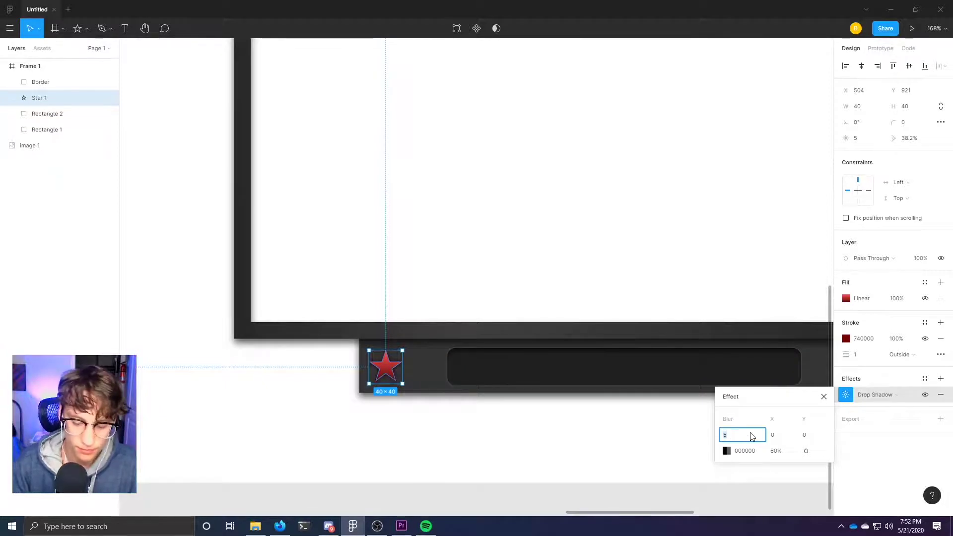
pyautogui.press('Up')
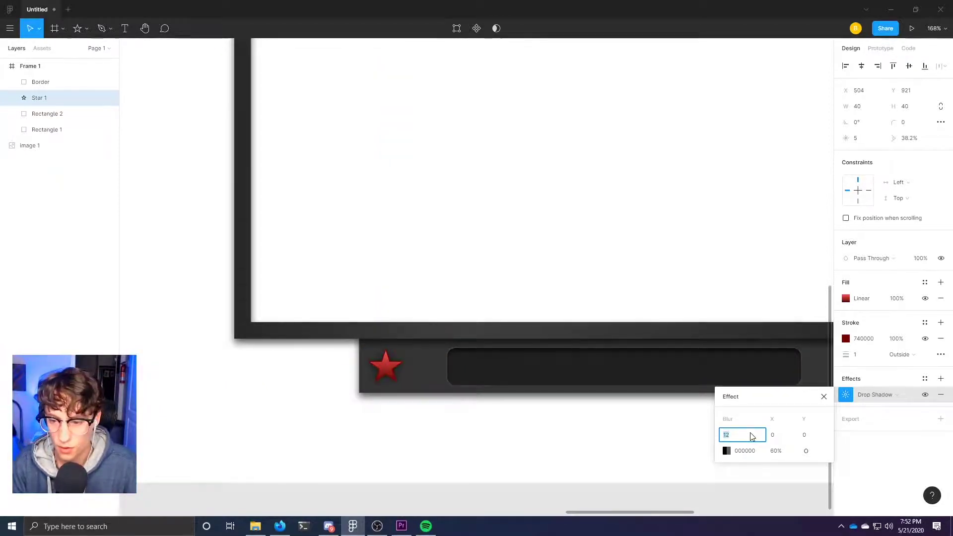
pyautogui.click(315, 383)
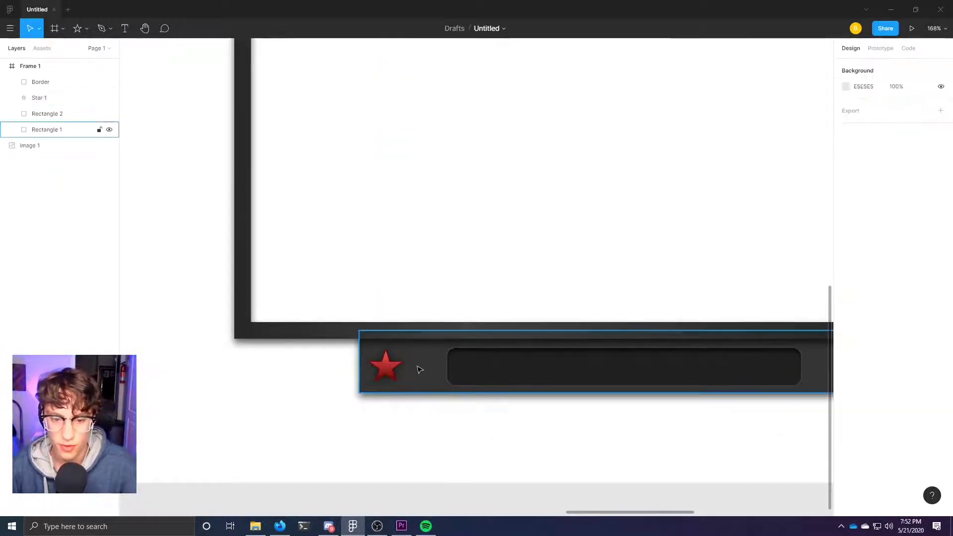
pyautogui.click(392, 366)
pyautogui.click(846, 395)
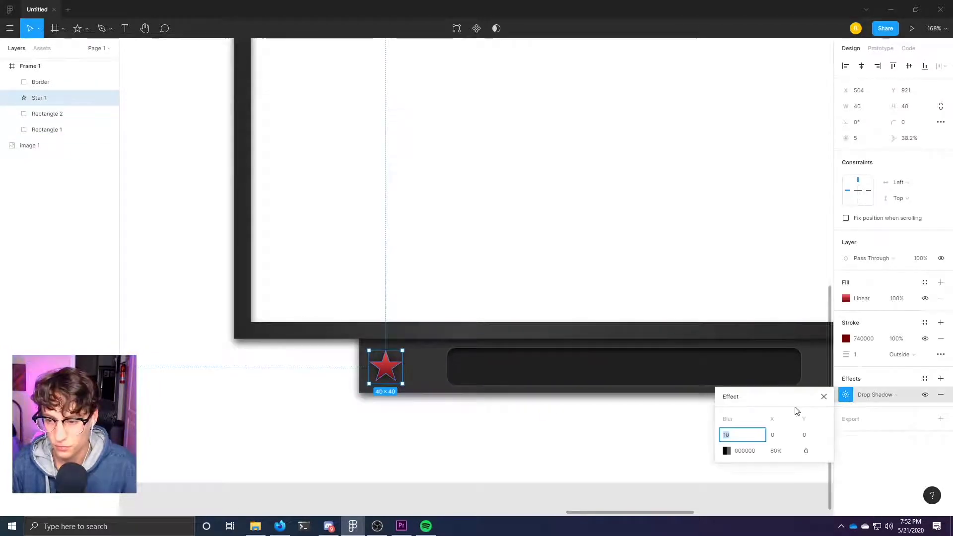
pyautogui.click(744, 437)
pyautogui.write('5')
pyautogui.press('Return')
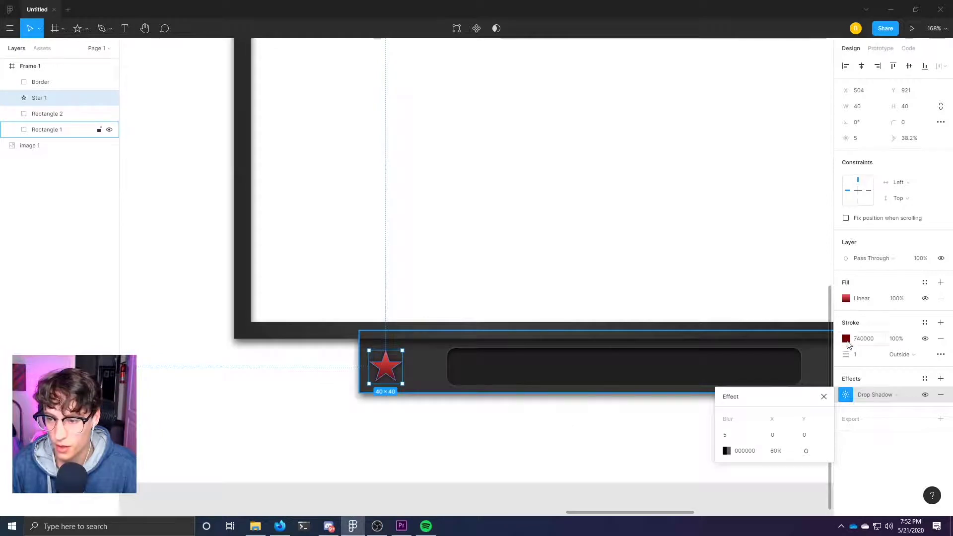
# Darken the star's stroke colour to 530000 and reduce its opacity to 22%.
pyautogui.click(846, 339)
pyautogui.click(833, 333)
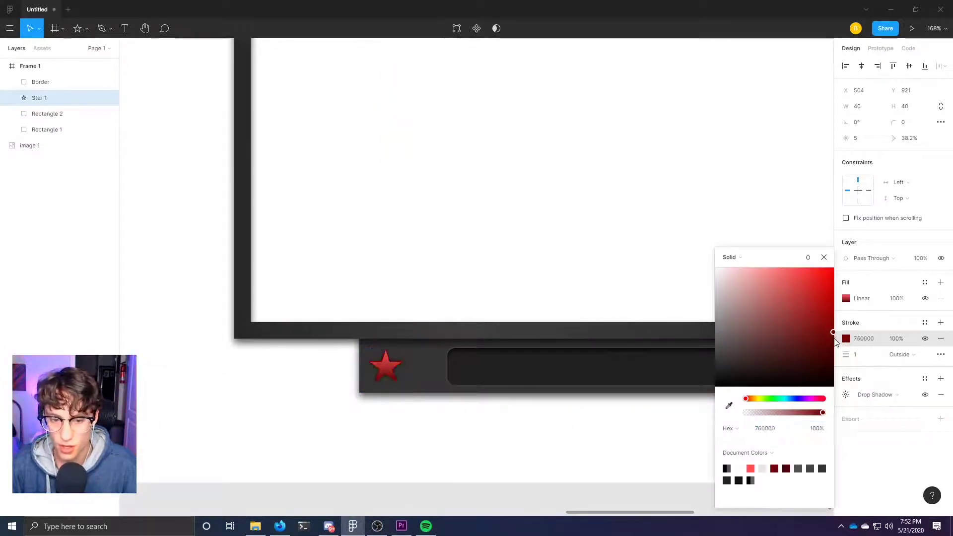
pyautogui.moveTo(834, 339); pyautogui.dragTo(835, 356)
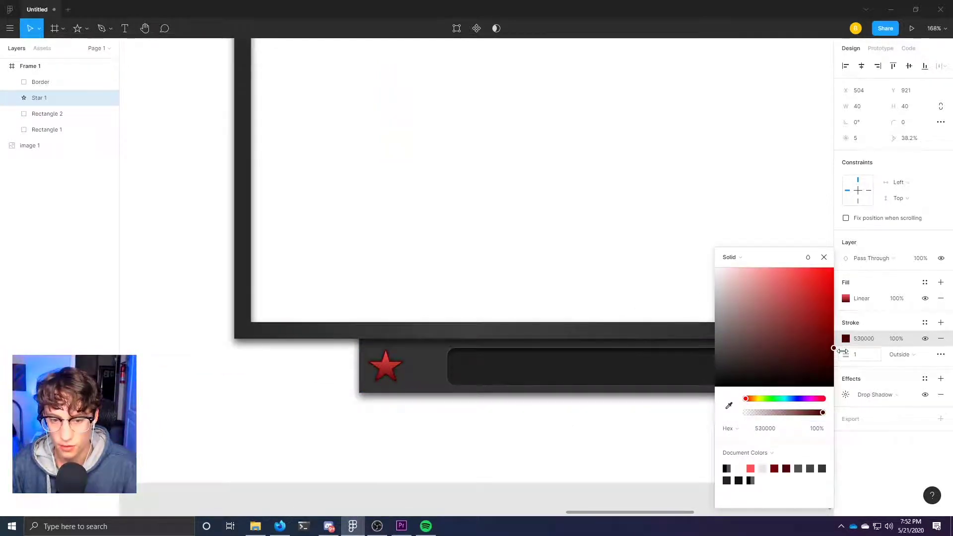
pyautogui.moveTo(823, 412); pyautogui.dragTo(809, 413)
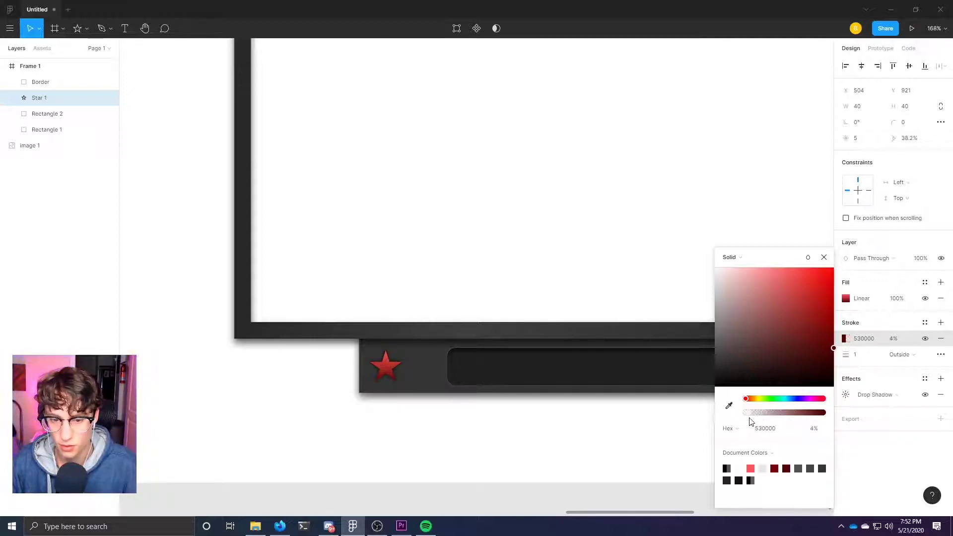
pyautogui.moveTo(751, 422); pyautogui.dragTo(752, 422)
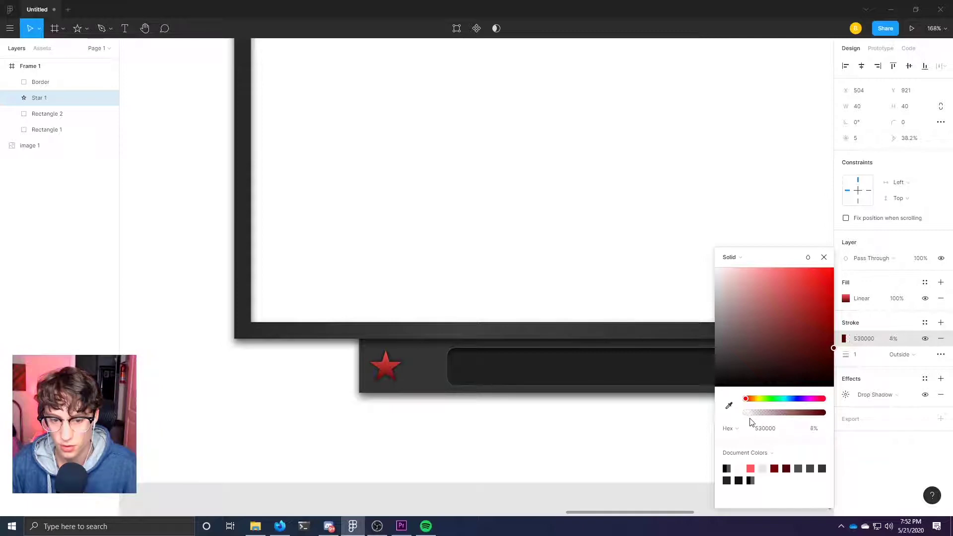
pyautogui.moveTo(755, 419); pyautogui.dragTo(764, 417)
pyautogui.click(825, 258)
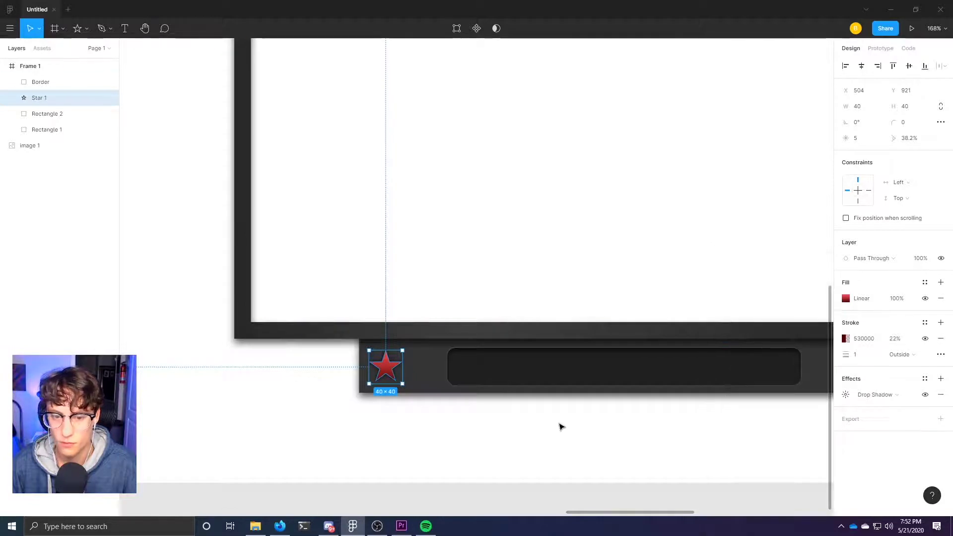
# Nudge the star right to X 511 and move the rounded panel left to X 567, closer to the star.
pyautogui.click(560, 426)
pyautogui.scroll(-5, 498, 413)
pyautogui.scroll(3, 471, 384)
pyautogui.scroll(5, 437, 380)
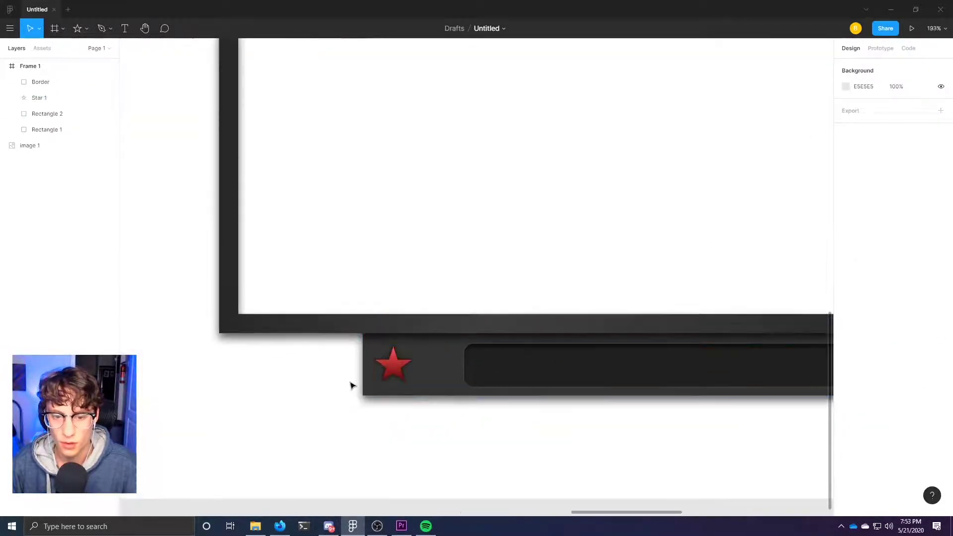
pyautogui.click(392, 367)
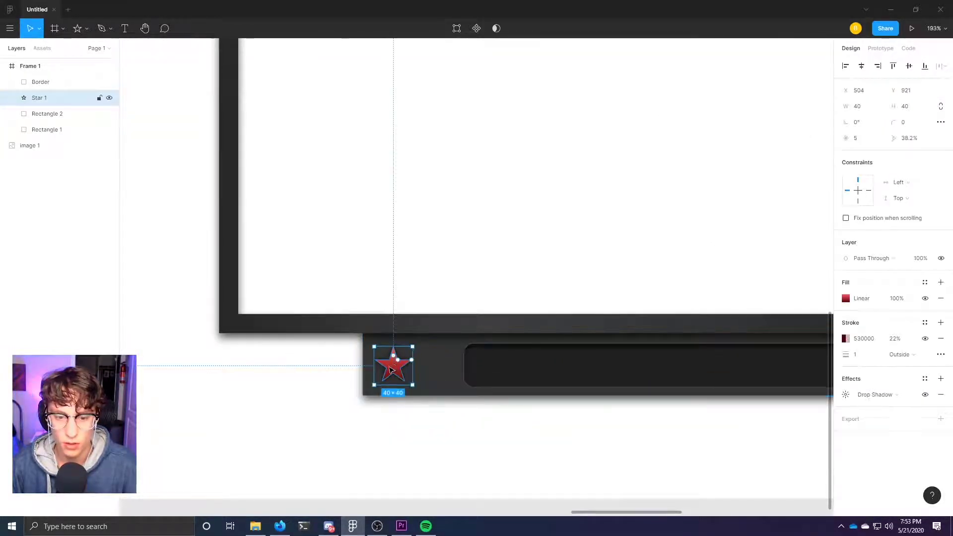
pyautogui.moveTo(394, 368); pyautogui.dragTo(400, 373)
pyautogui.click(509, 364)
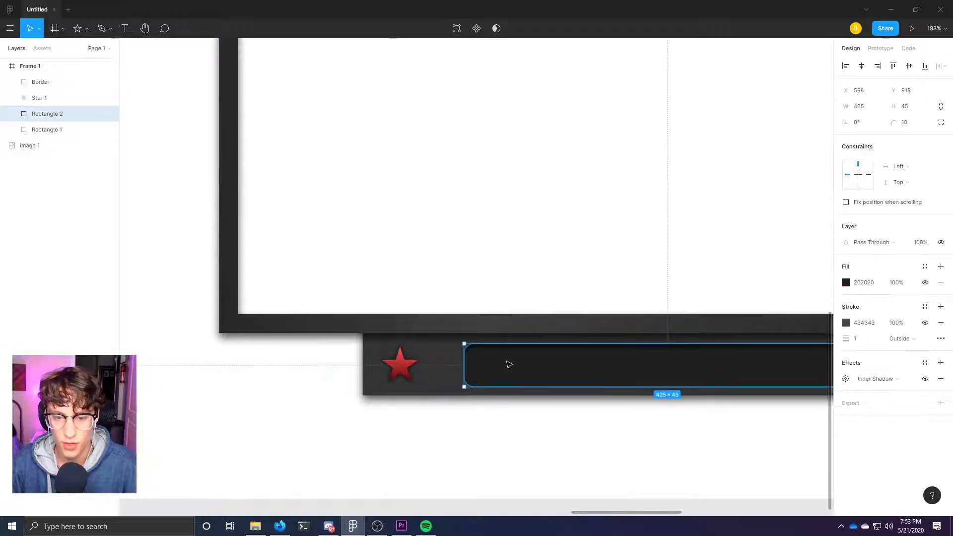
pyautogui.moveTo(538, 370); pyautogui.dragTo(507, 375)
pyautogui.scroll(-8, 421, 417)
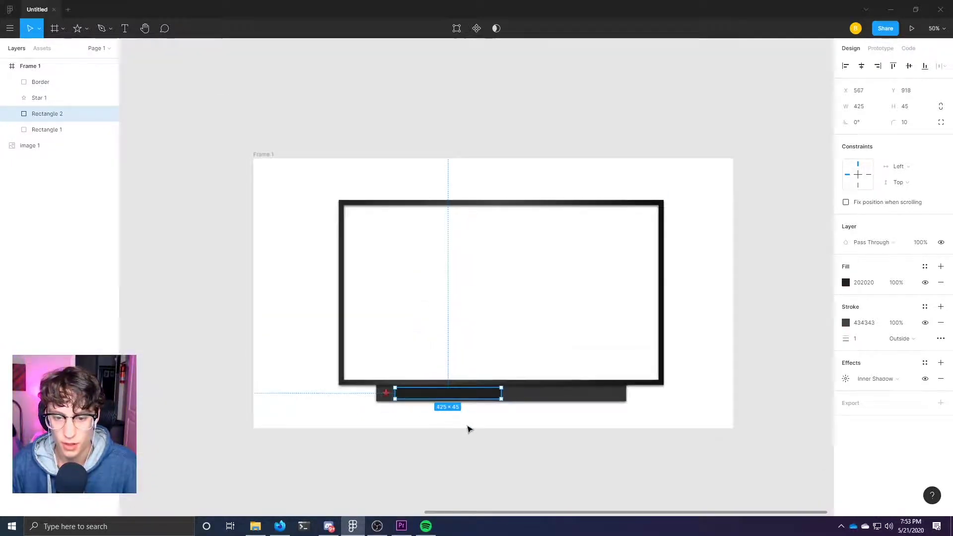
pyautogui.click(464, 422)
# Duplicate the rounded panel and place the copy in the bar beside the original at X 1008, Y 918.
pyautogui.scroll(4, 430, 401)
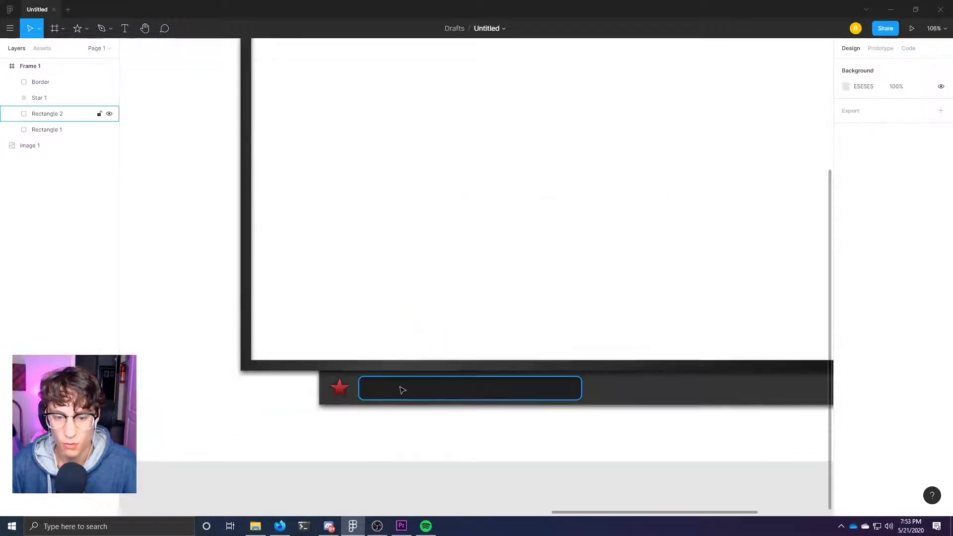
pyautogui.click(403, 391)
pyautogui.hotkey('ctrl', 'd')
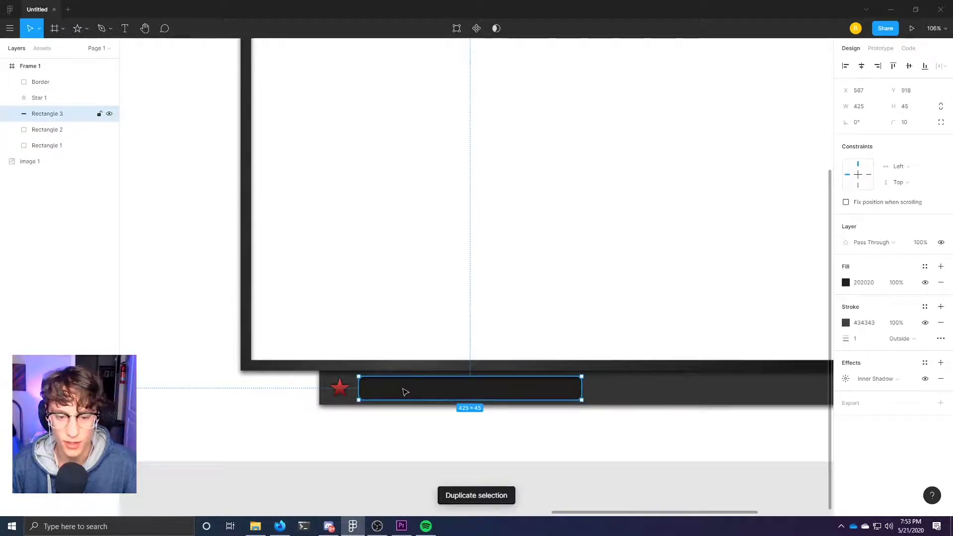
pyautogui.moveTo(393, 391); pyautogui.dragTo(628, 402)
pyautogui.hscroll(4, 664, 415)
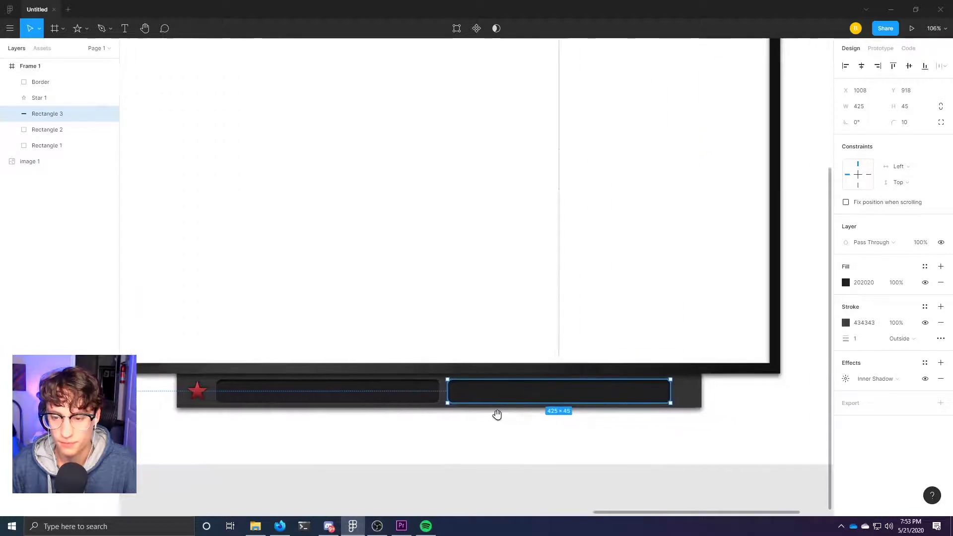
pyautogui.hscroll(3, 586, 440)
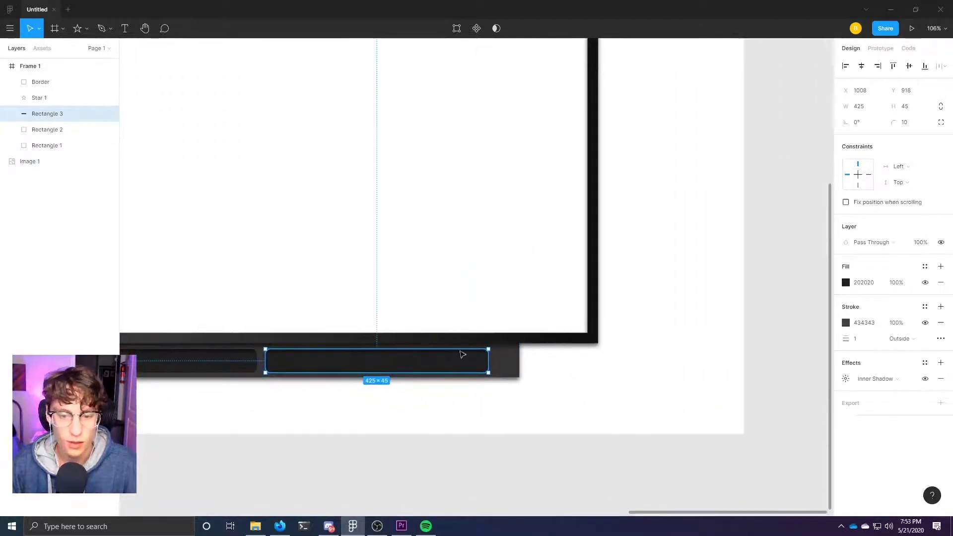
pyautogui.hscroll(-2, 340, 407)
pyautogui.hscroll(-3, 340, 408)
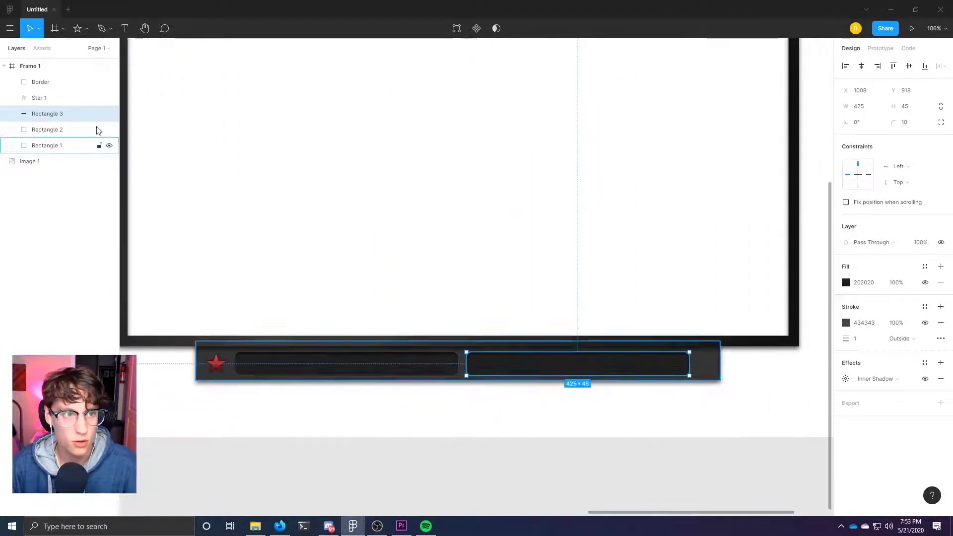
# Add a 100 × 100 triangle with the Polygon tool and move it to the bar's right end.
pyautogui.click(85, 30)
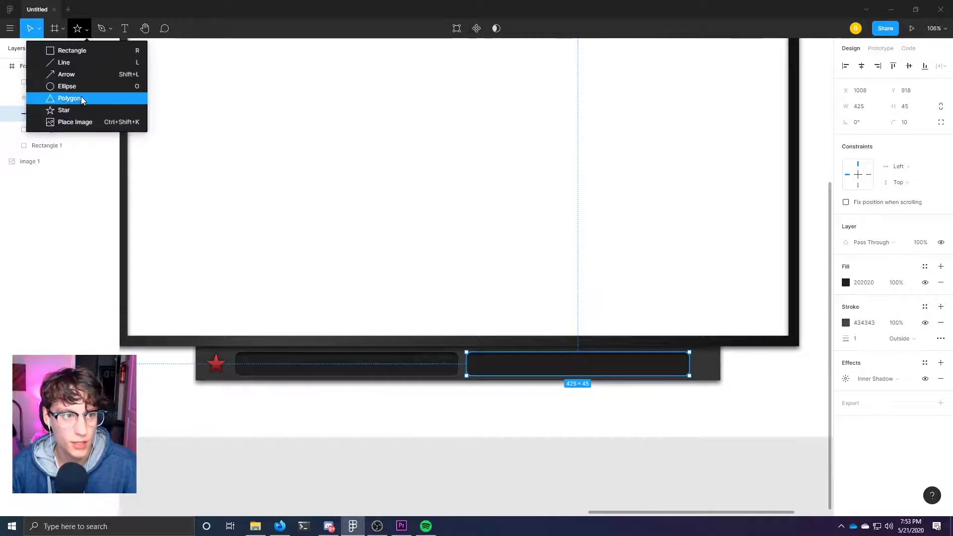
pyautogui.click(67, 95)
pyautogui.click(689, 365)
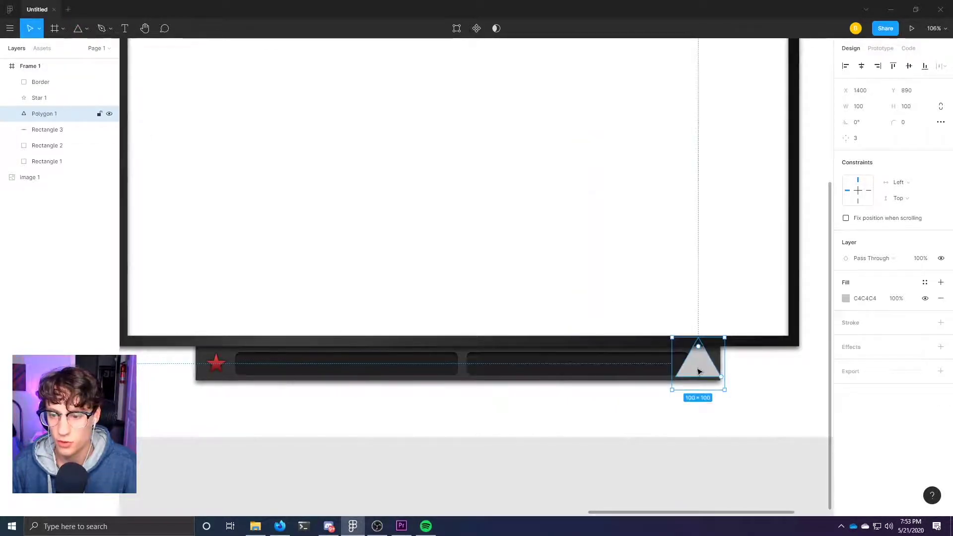
pyautogui.moveTo(689, 365); pyautogui.dragTo(707, 375)
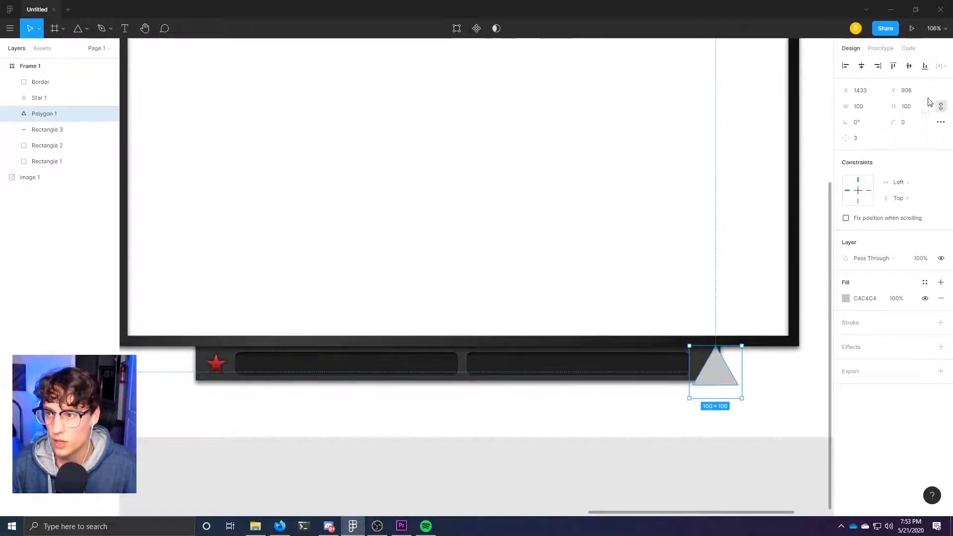
# Resize the triangle proportionally to 40 × 40 and position it beside the second panel at X 1442, Y 921.
pyautogui.click(863, 110)
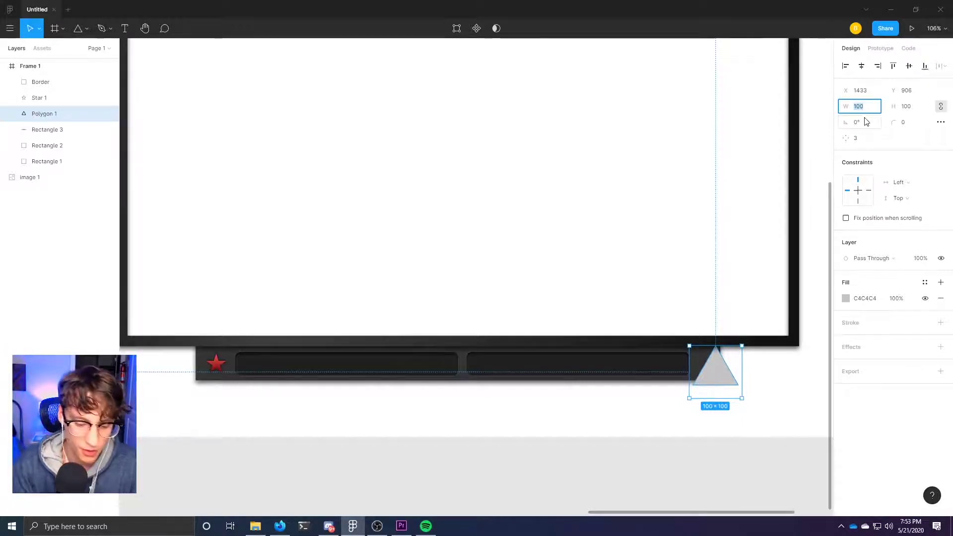
pyautogui.write('4')
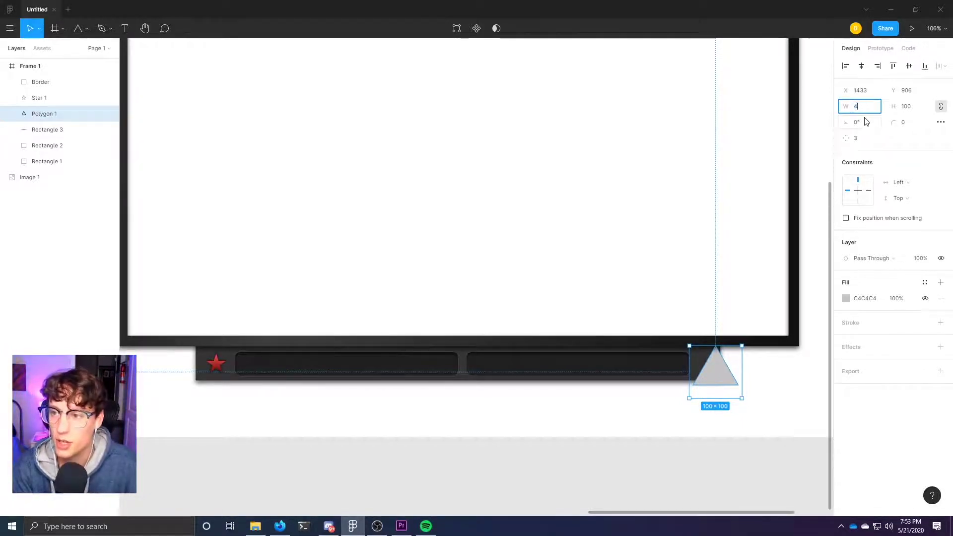
pyautogui.write('0')
pyautogui.press('Return')
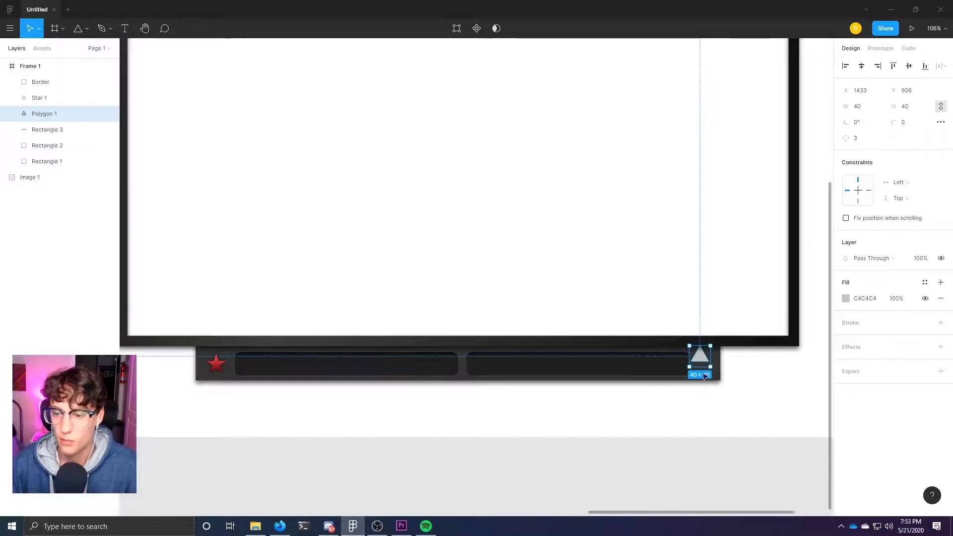
pyautogui.moveTo(702, 355); pyautogui.dragTo(709, 366)
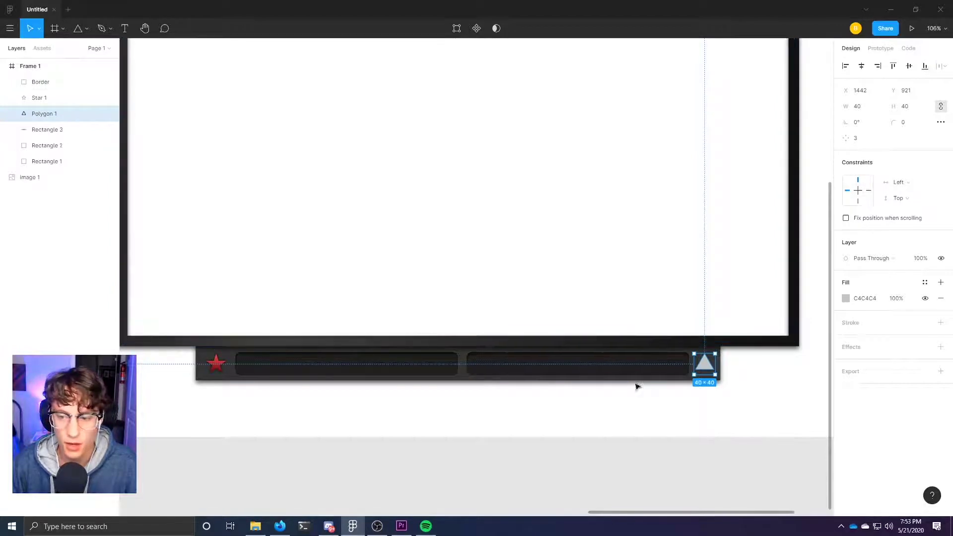
# Save the star's gradient fill as a colour style named "red gradient".
pyautogui.click(216, 365)
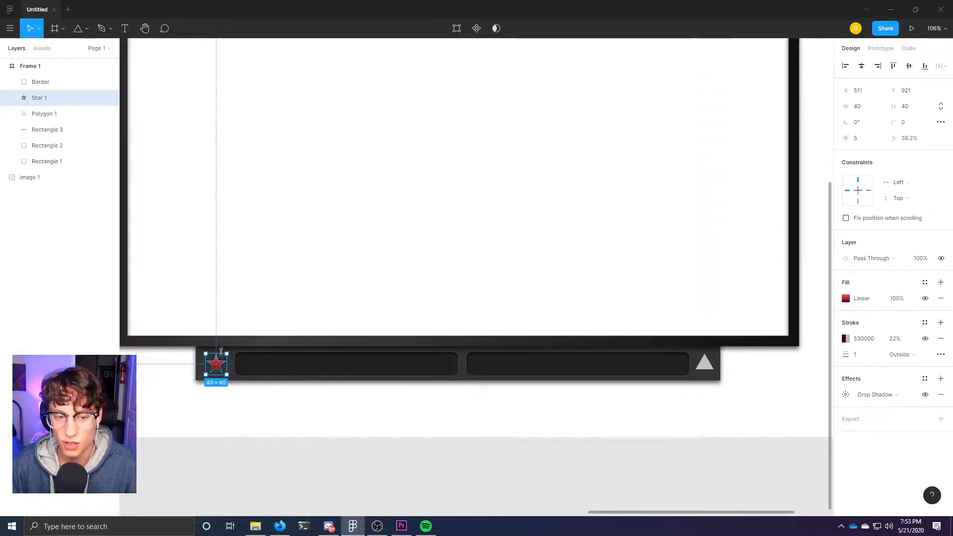
pyautogui.click(926, 283)
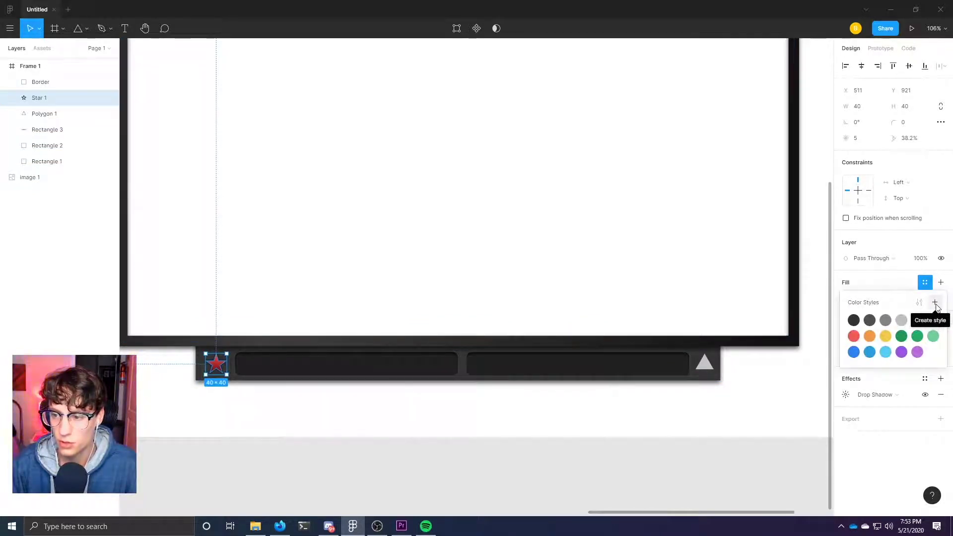
pyautogui.click(935, 304)
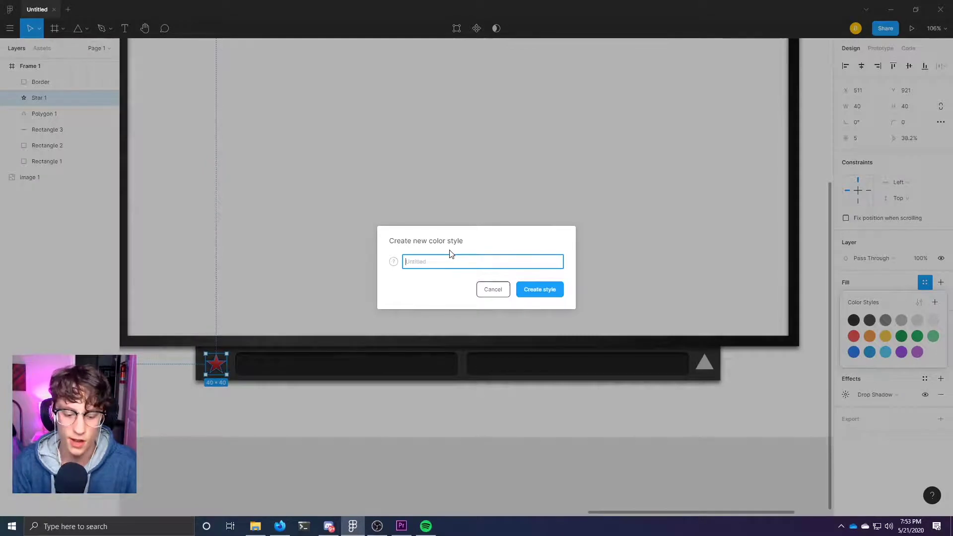
pyautogui.write('red gradient')
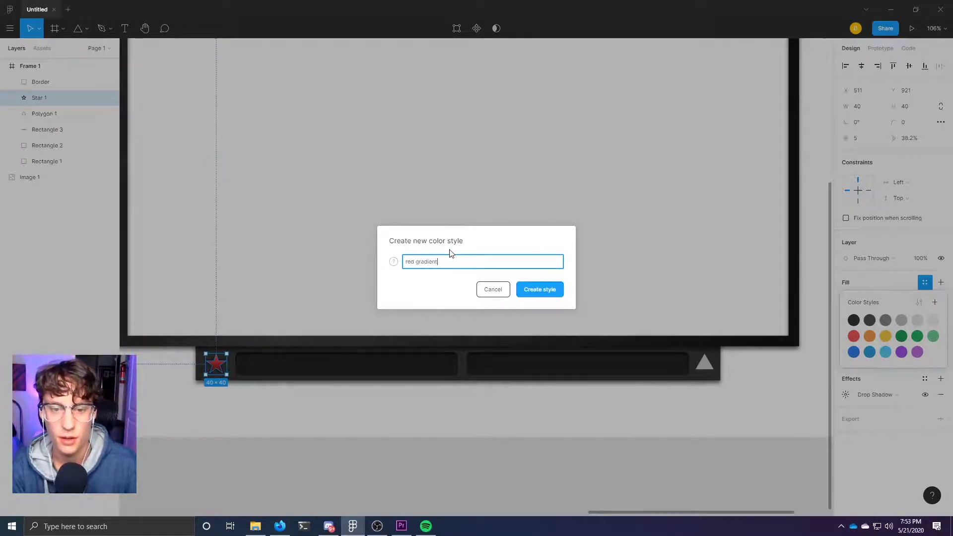
pyautogui.press('Return')
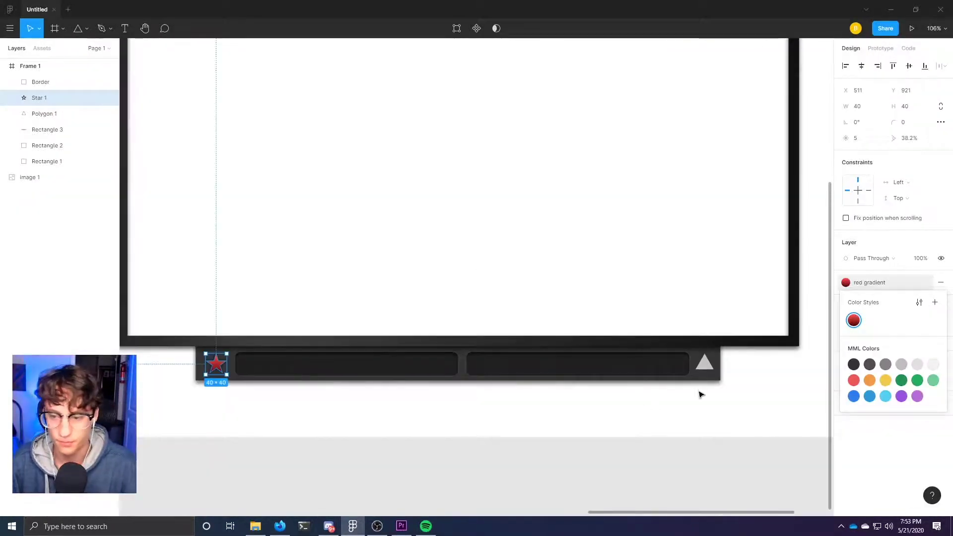
# Apply the "red gradient" colour style to the triangle's fill.
pyautogui.click(703, 367)
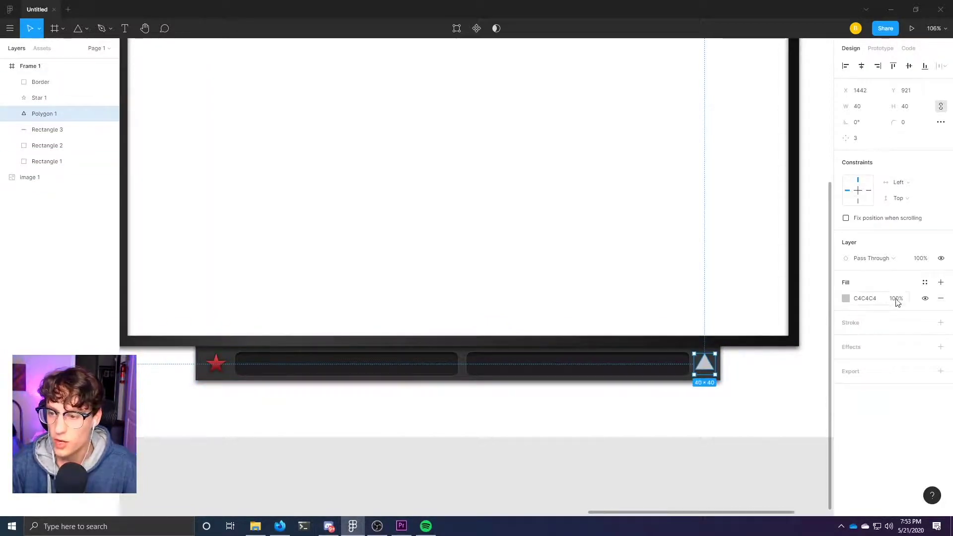
pyautogui.click(925, 282)
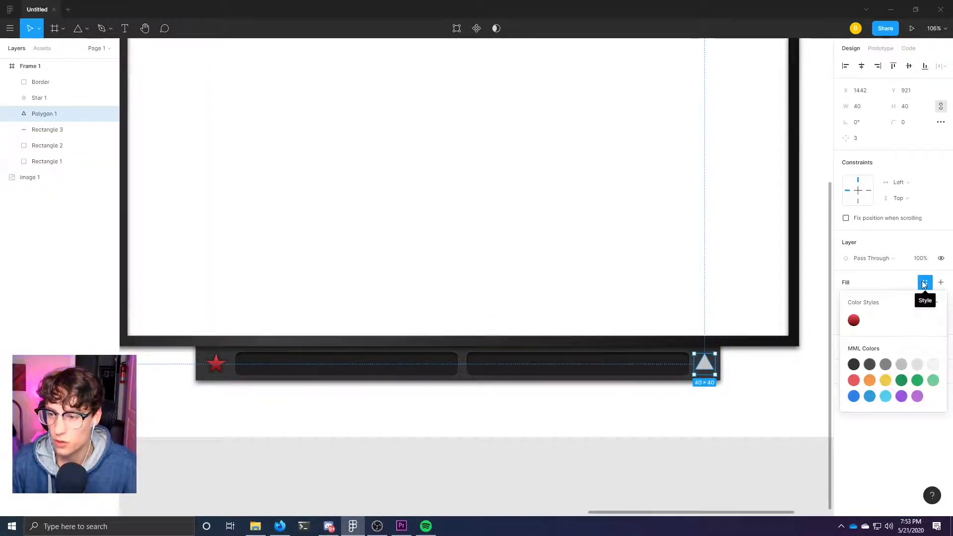
pyautogui.click(854, 320)
pyautogui.click(734, 442)
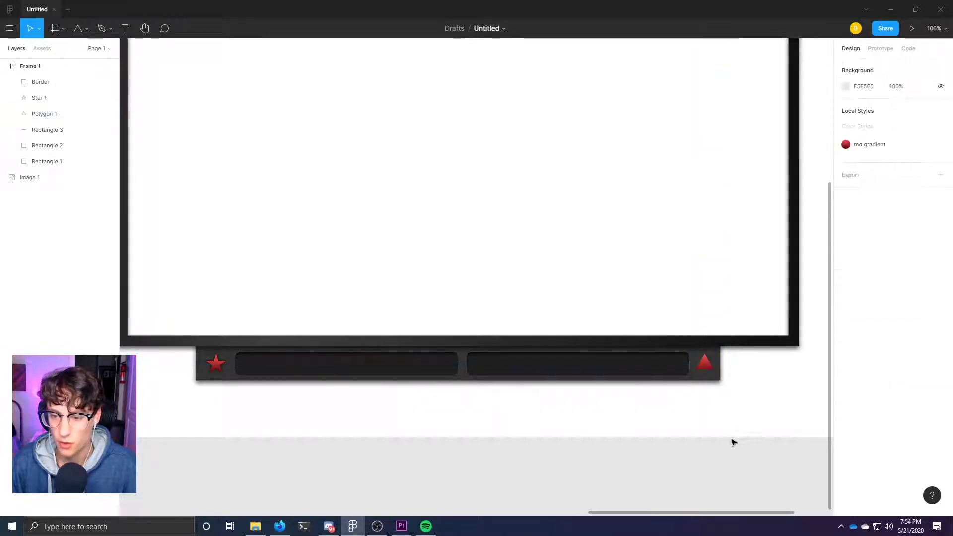
# Add a 1-pixel inside black stroke and a drop shadow to the triangle.
pyautogui.click(707, 367)
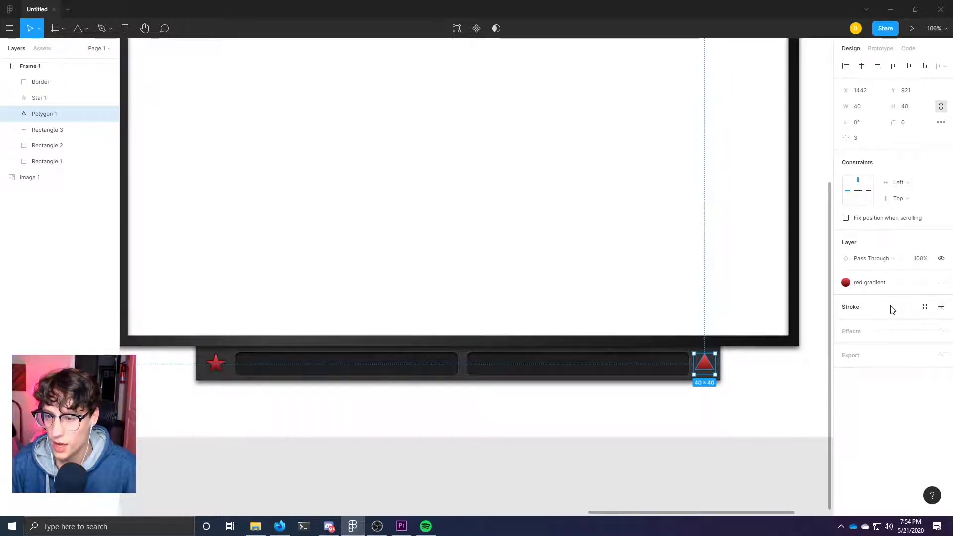
pyautogui.click(942, 308)
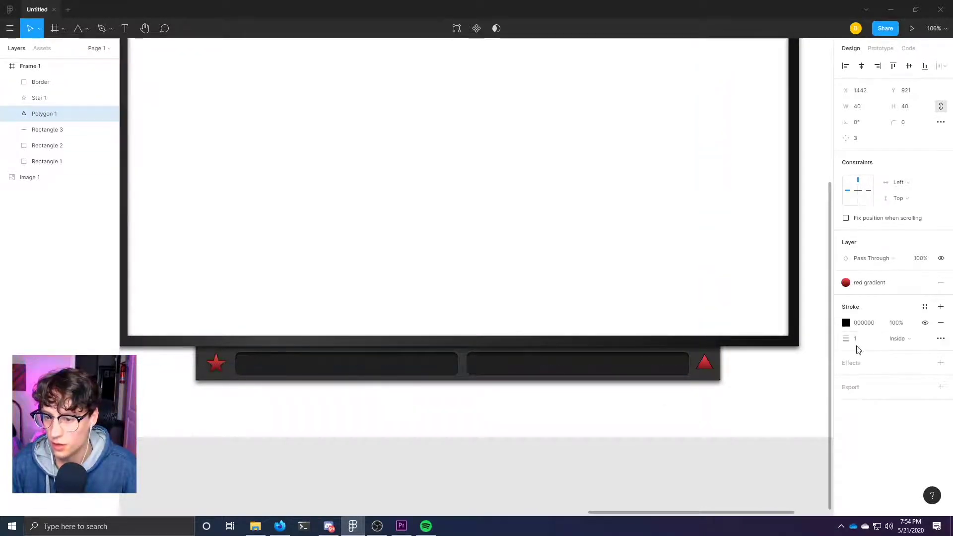
pyautogui.click(942, 364)
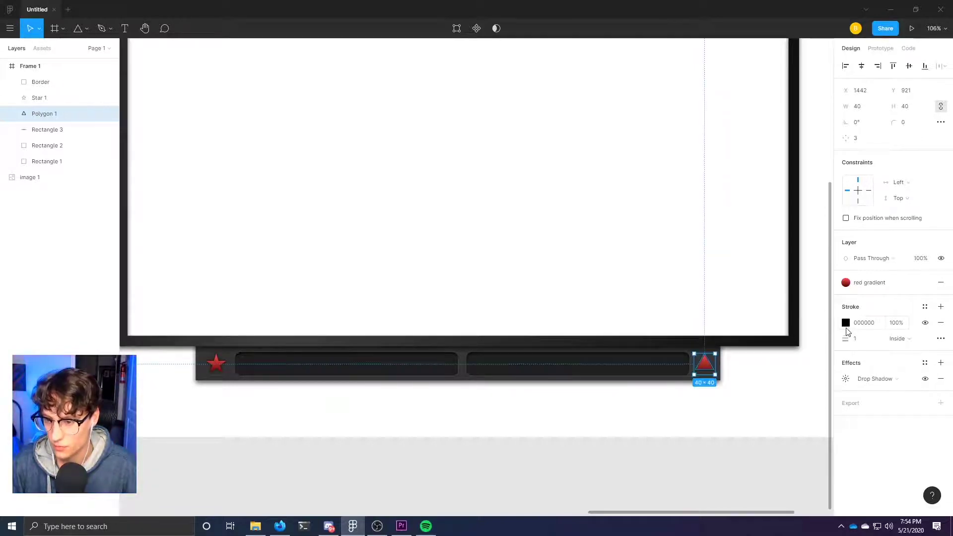
# Save the star's stroke colour as a colour style named "red gradient stroke".
pyautogui.click(50, 98)
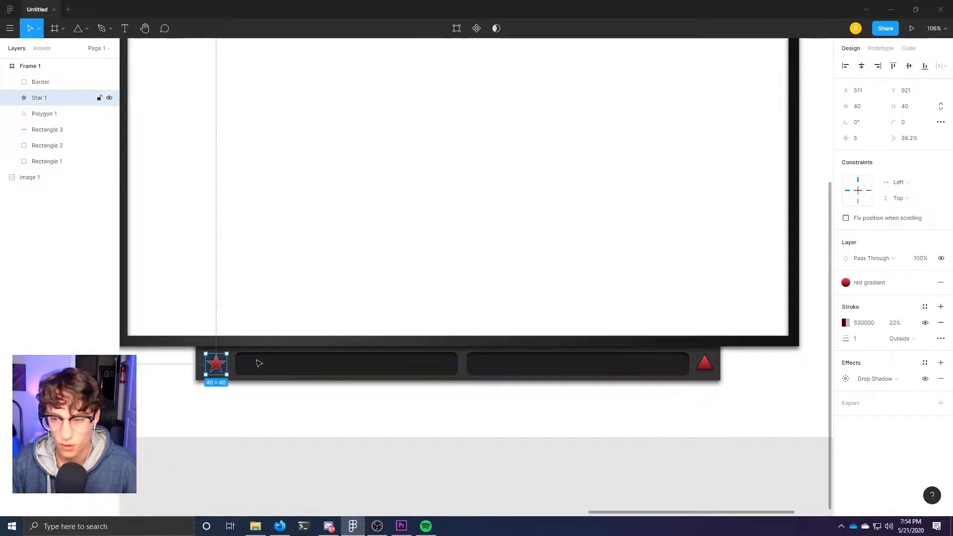
pyautogui.click(925, 307)
pyautogui.click(936, 327)
pyautogui.write('red gradient stroke')
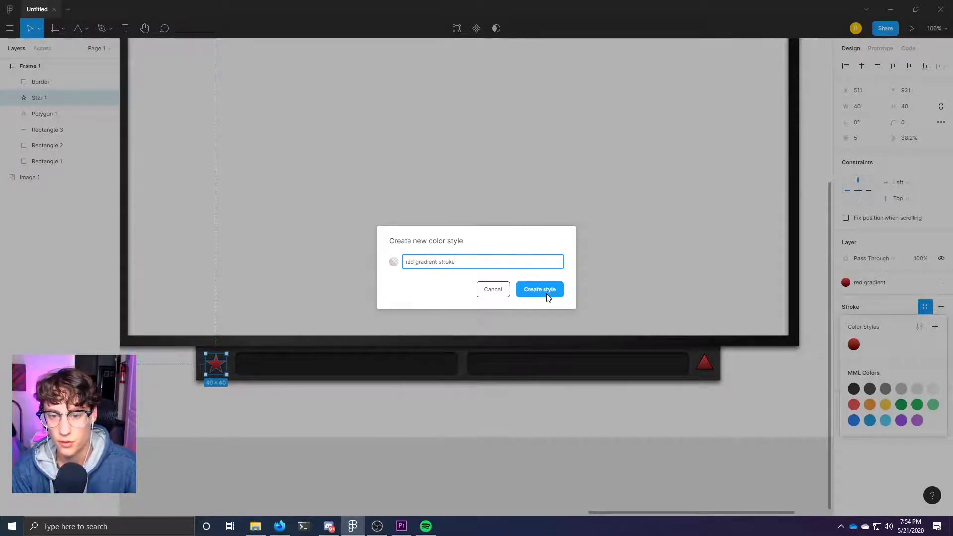
pyautogui.click(549, 296)
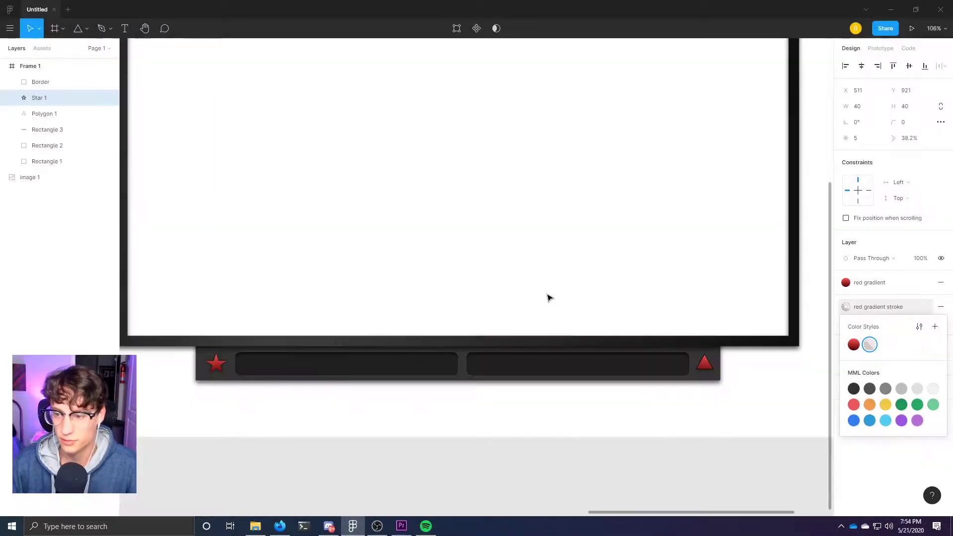
# Save the star's drop shadow effects as an effect style named "red gradient drop shadow".
pyautogui.click(806, 364)
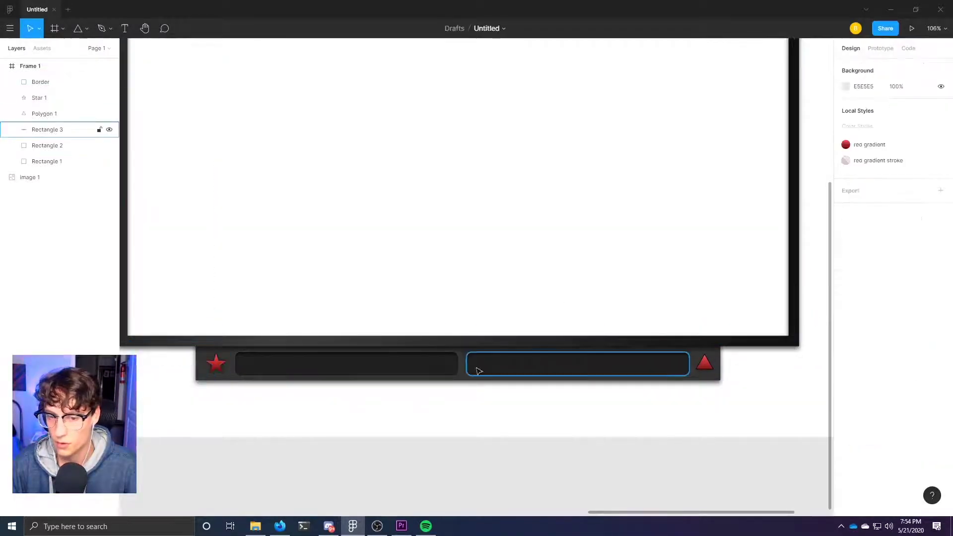
pyautogui.click(216, 363)
pyautogui.click(941, 348)
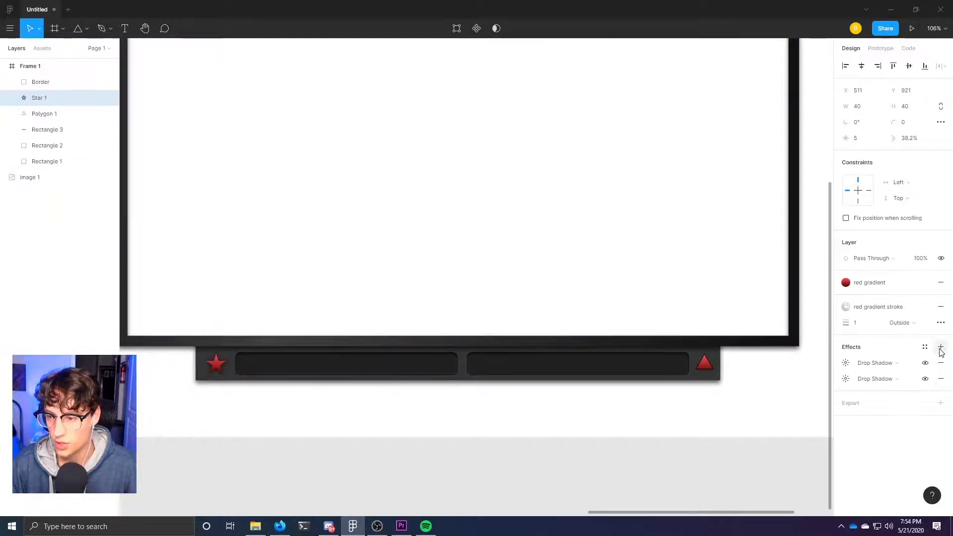
pyautogui.click(941, 363)
pyautogui.click(925, 347)
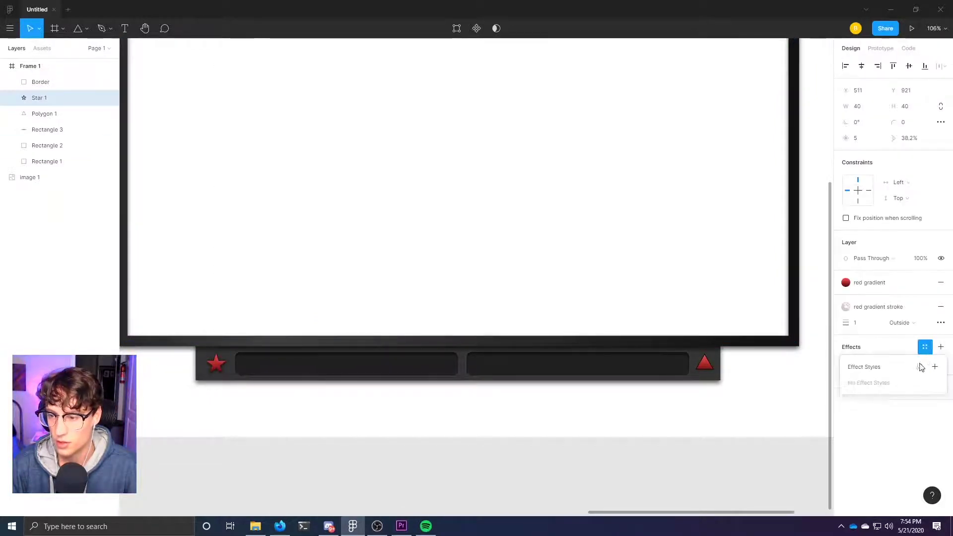
pyautogui.click(938, 368)
pyautogui.write('red gradient drop shadow')
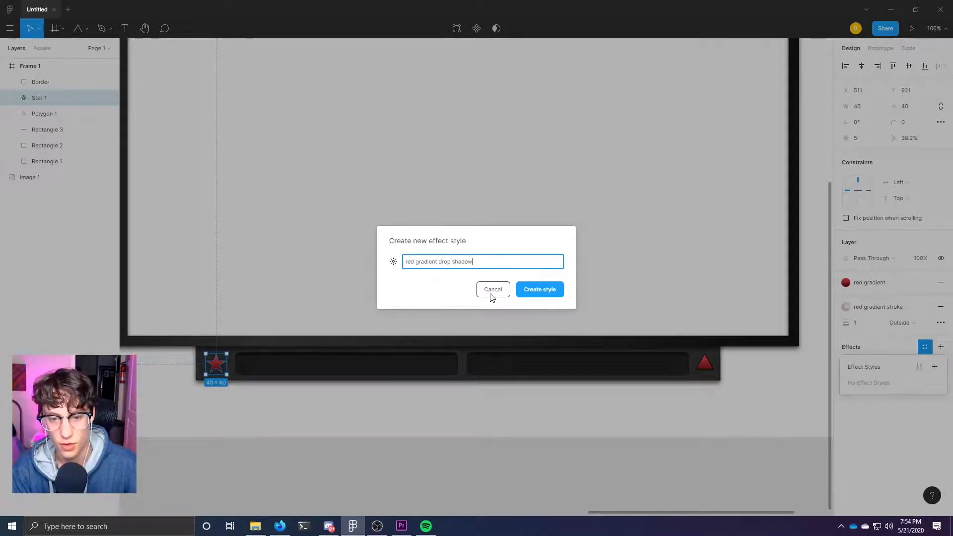
pyautogui.press('Return')
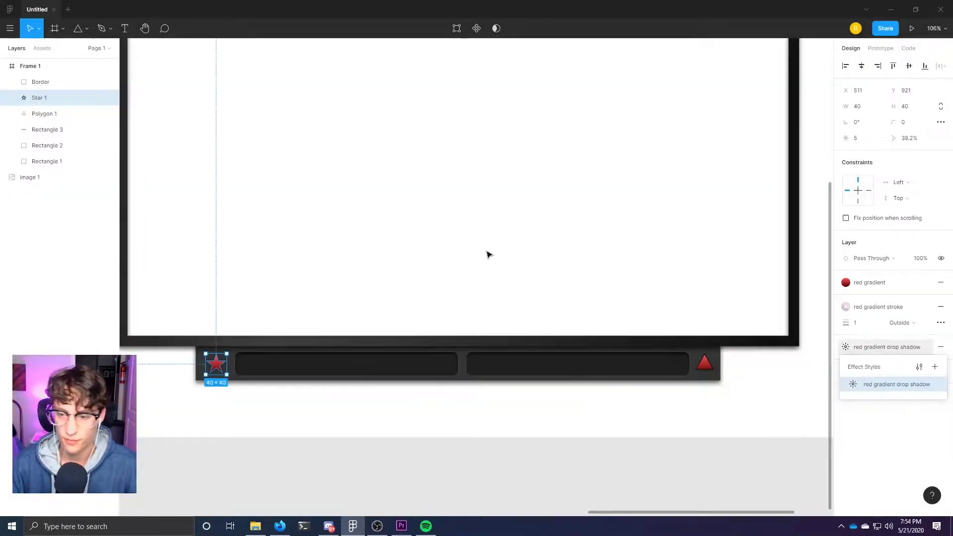
# Apply the "red gradient stroke" colour style and the "red gradient drop shadow" effect style to the triangle.
pyautogui.click(45, 114)
pyautogui.click(925, 307)
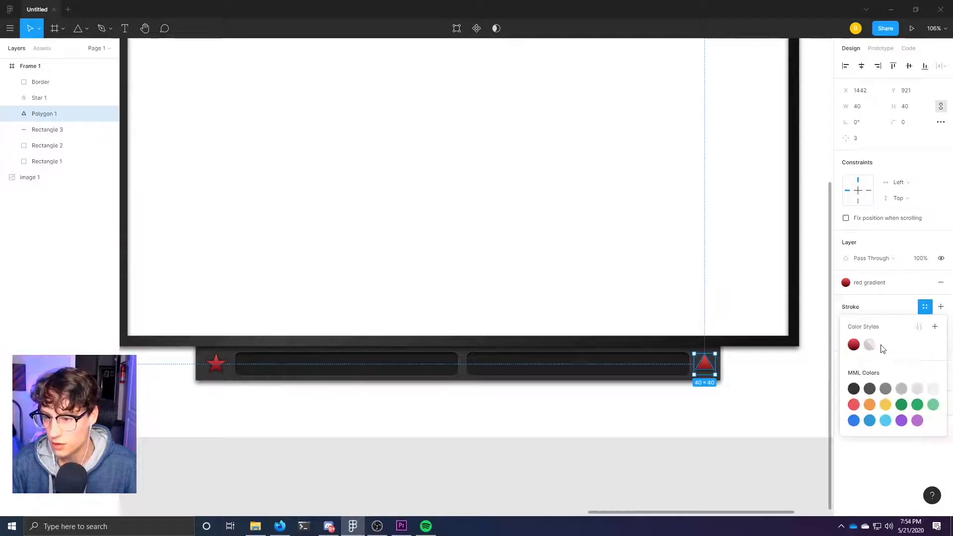
pyautogui.click(871, 345)
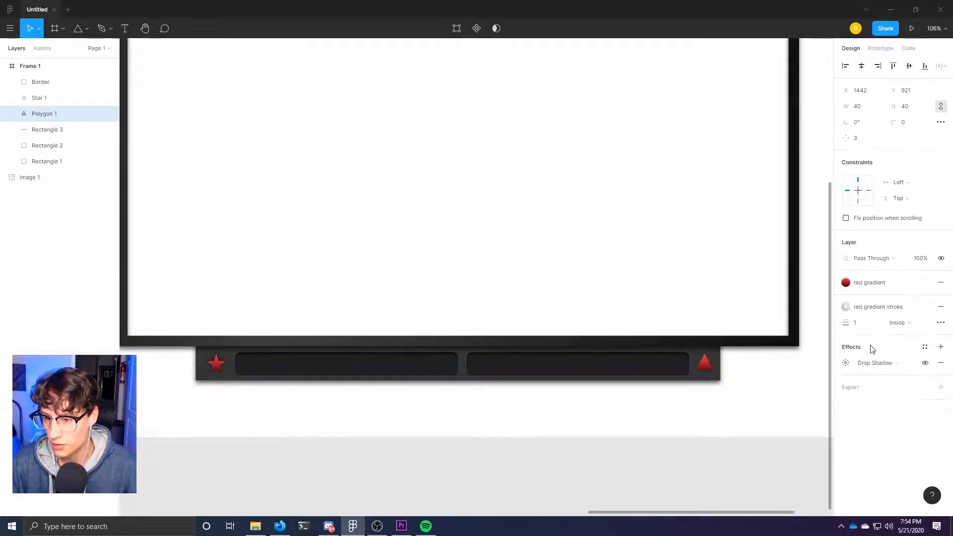
pyautogui.click(925, 347)
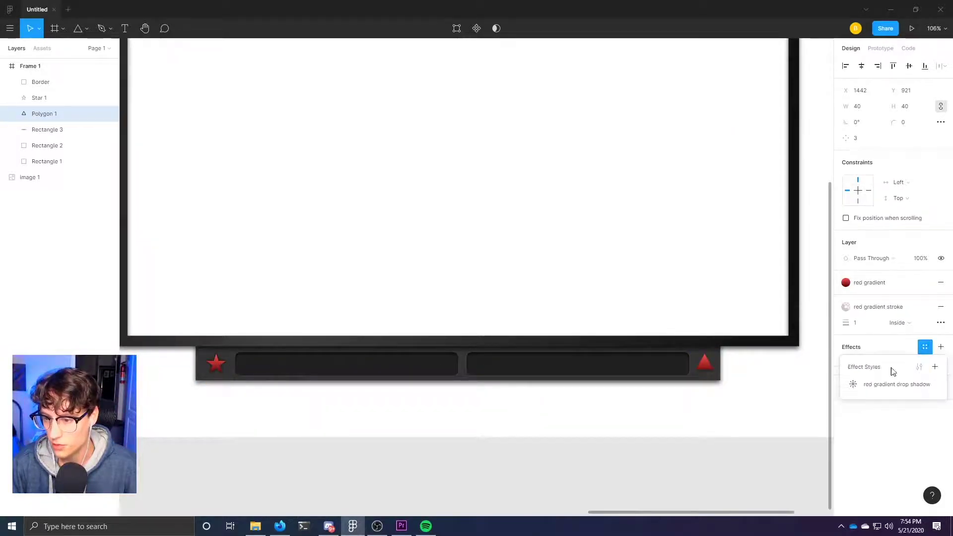
pyautogui.click(871, 385)
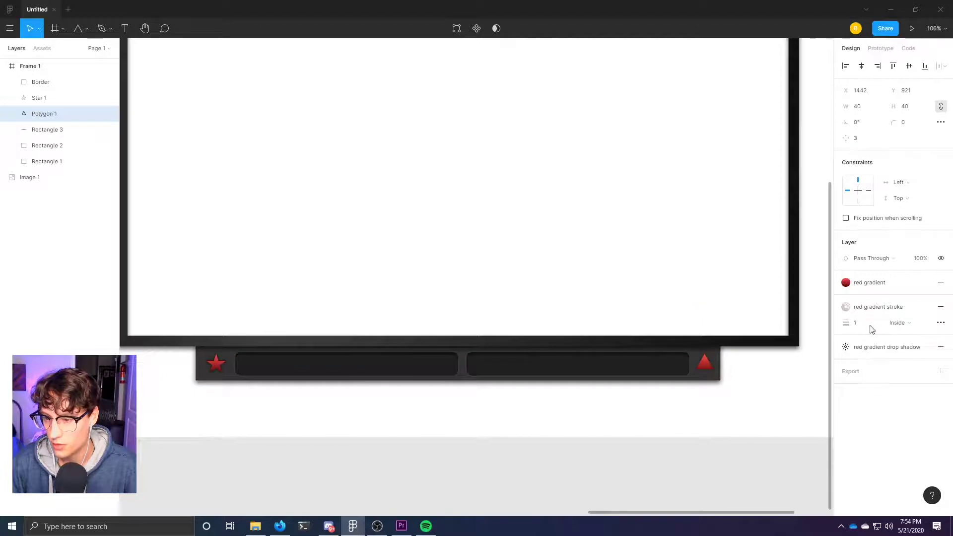
pyautogui.click(795, 415)
# Compare the icon-to-panel gaps on both sides of the bar and set the triangle's spacing from its panel to 16.
pyautogui.click(680, 370)
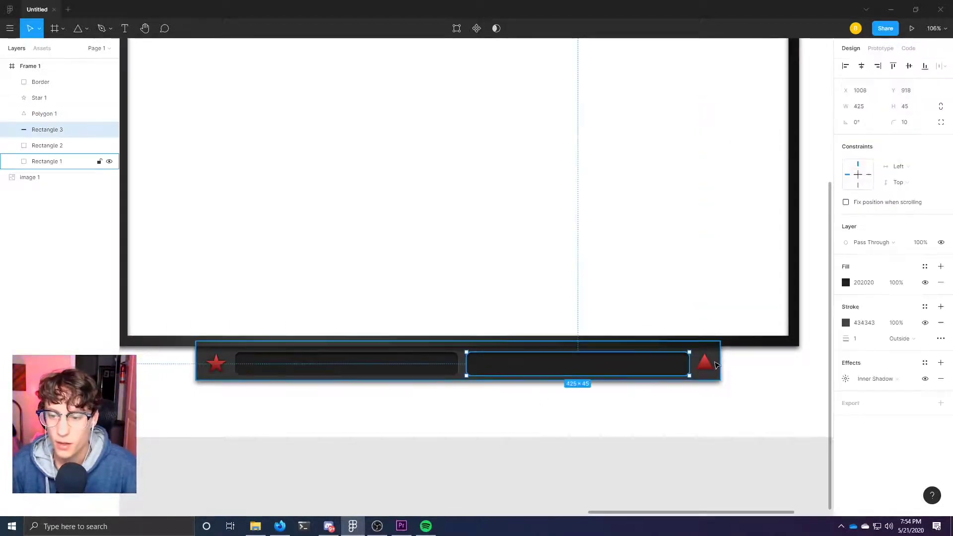
pyautogui.keyDown('shift'); pyautogui.click(706, 365); pyautogui.keyUp('shift')
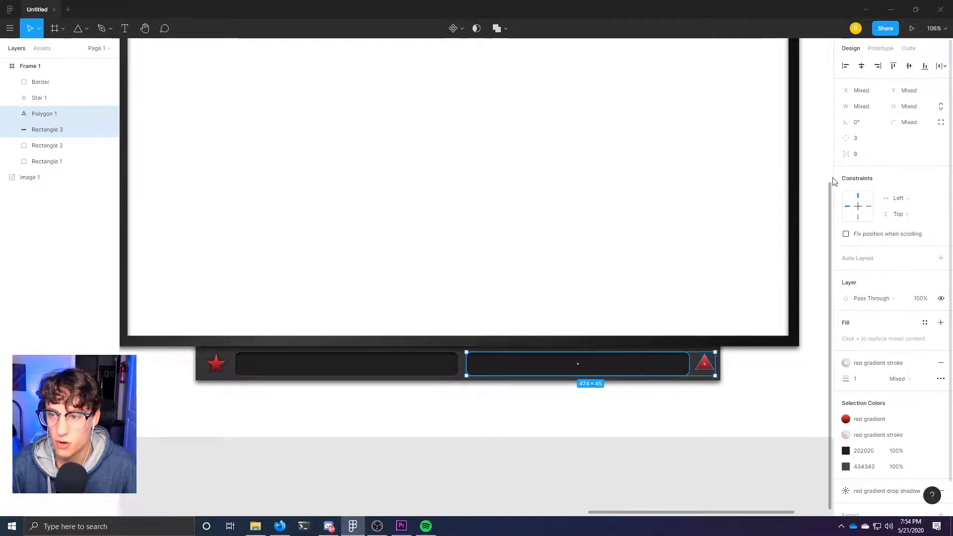
pyautogui.click(47, 145)
pyautogui.keyDown('shift'); pyautogui.click(39, 97); pyautogui.keyUp('shift')
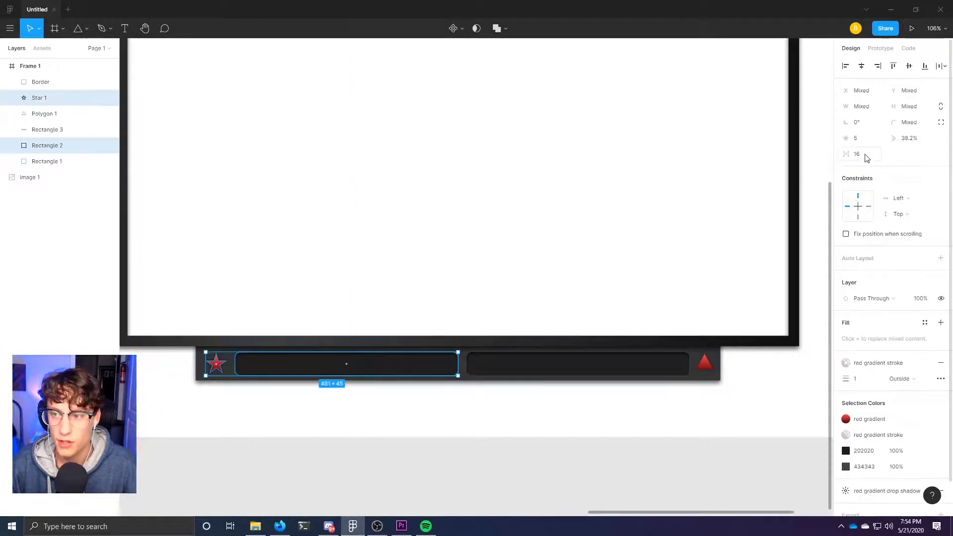
pyautogui.click(615, 364)
pyautogui.keyDown('shift'); pyautogui.click(704, 363); pyautogui.keyUp('shift')
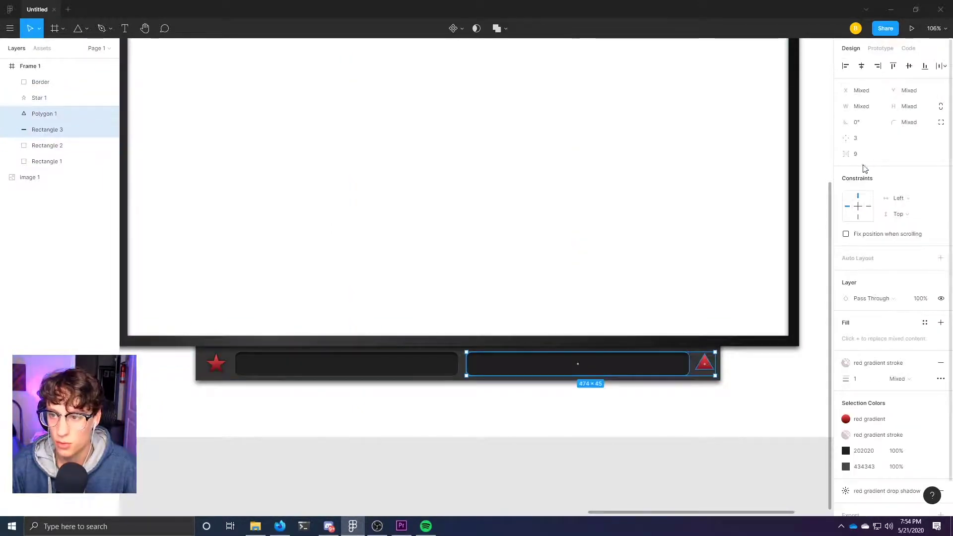
pyautogui.click(869, 157)
pyautogui.write('1')
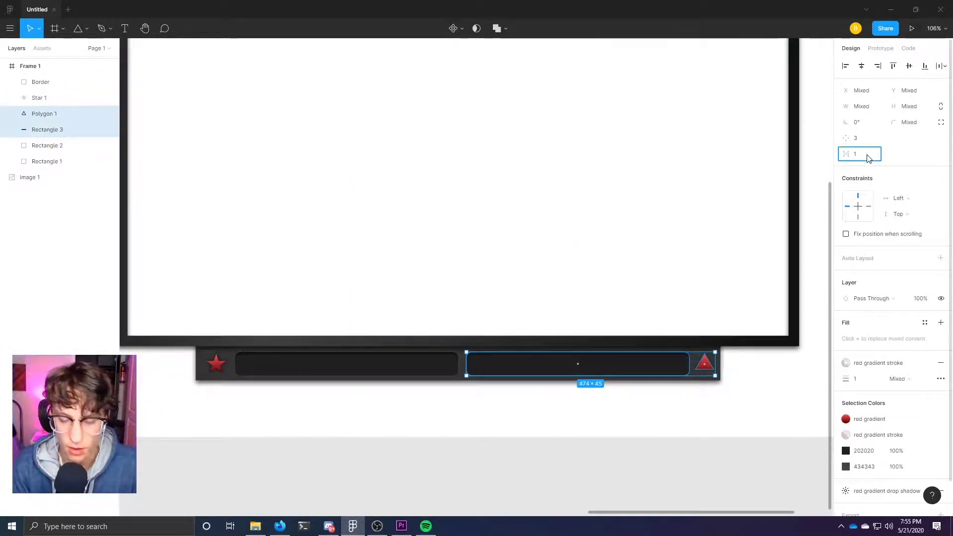
pyautogui.write('6')
pyautogui.press('Return')
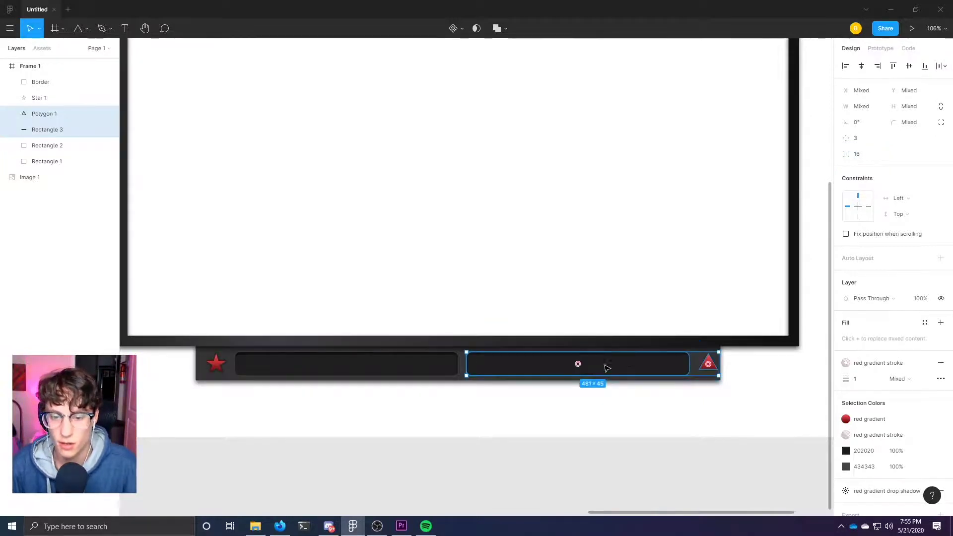
# Shift the triangle and its panel together toward the star's panel and check the spacing across all four bar items.
pyautogui.moveTo(615, 367); pyautogui.dragTo(611, 368)
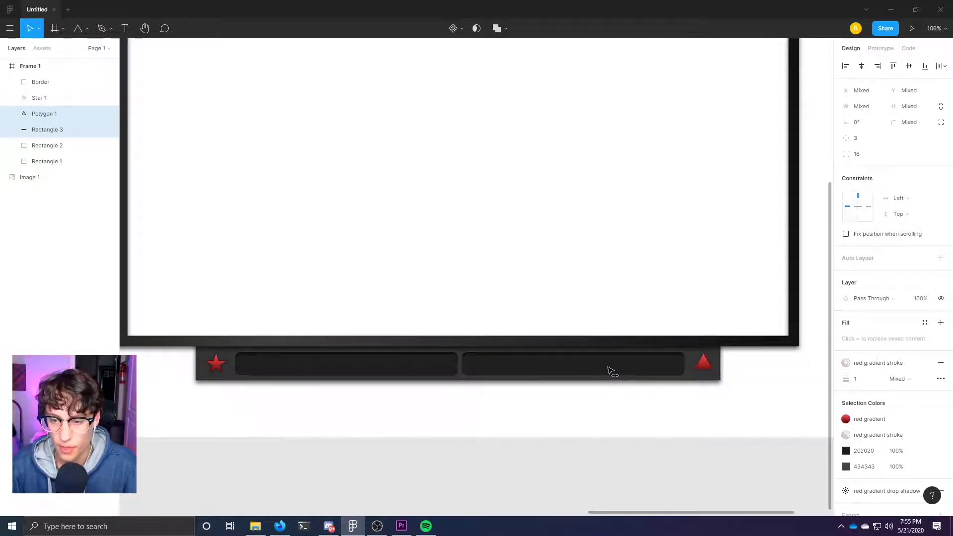
pyautogui.keyDown('shift'); pyautogui.click(278, 371); pyautogui.keyUp('shift')
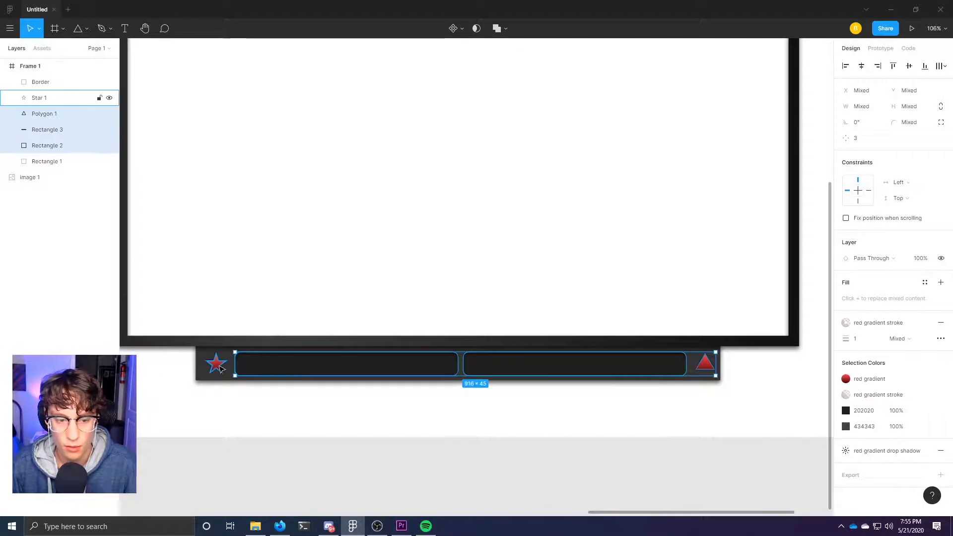
pyautogui.keyDown('shift'); pyautogui.click(221, 367); pyautogui.keyUp('shift')
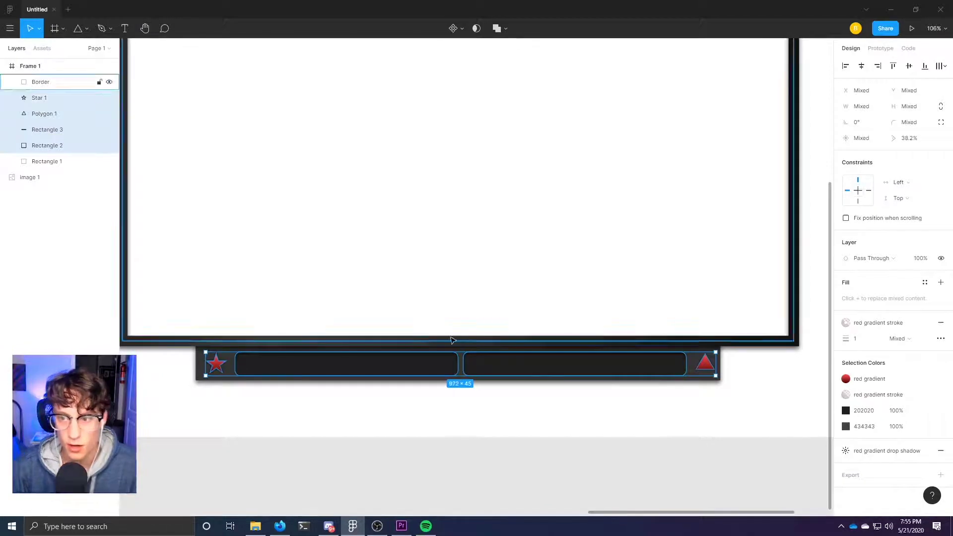
pyautogui.click(866, 139)
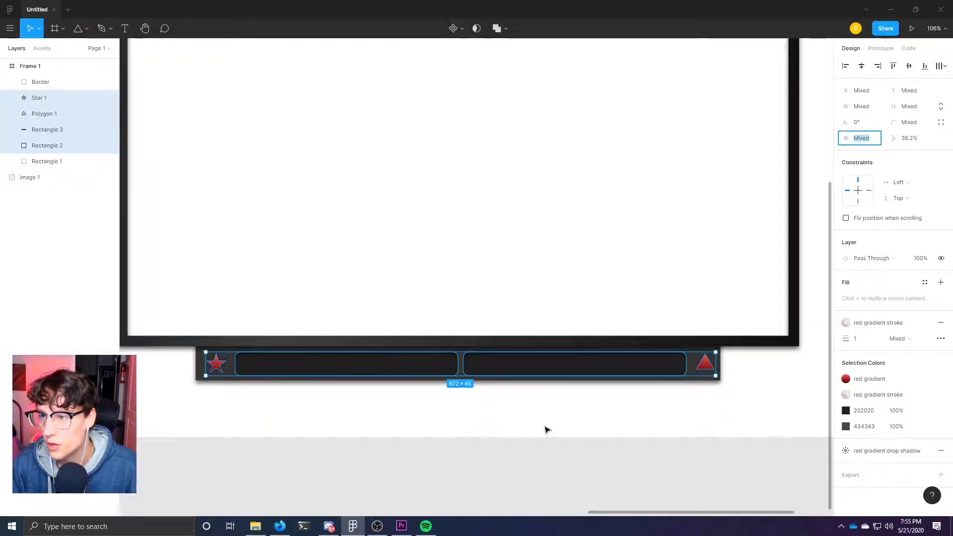
# Shift the star and its panel together slightly away from the triangle's panel to even the gaps at 16.
pyautogui.click(506, 408)
pyautogui.click(333, 367)
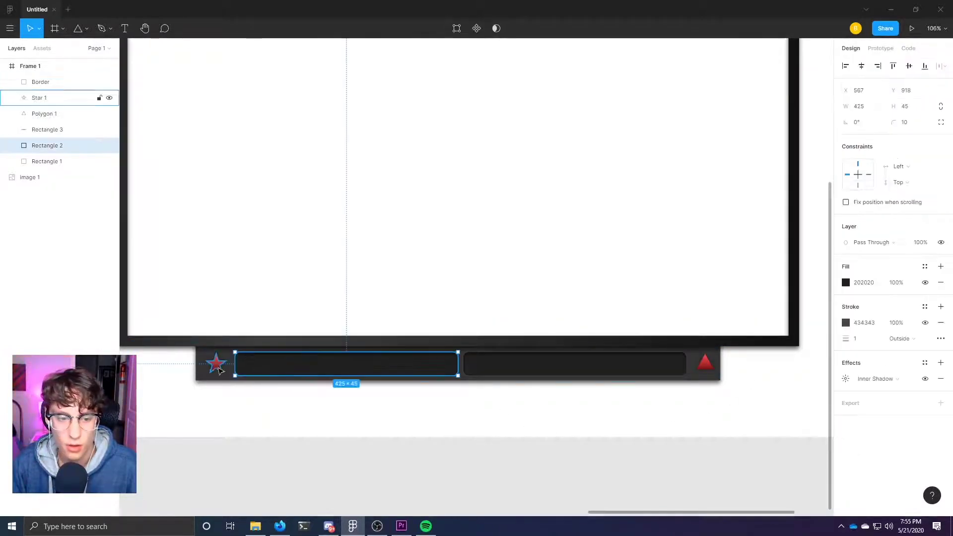
pyautogui.keyDown('shift'); pyautogui.click(216, 364); pyautogui.keyUp('shift')
pyautogui.moveTo(404, 368); pyautogui.dragTo(401, 368)
pyautogui.click(277, 396)
# Select the star, triangle and both panels and position them as a group centred on the bar.
pyautogui.click(213, 364)
pyautogui.keyDown('shift'); pyautogui.click(266, 363); pyautogui.keyUp('shift')
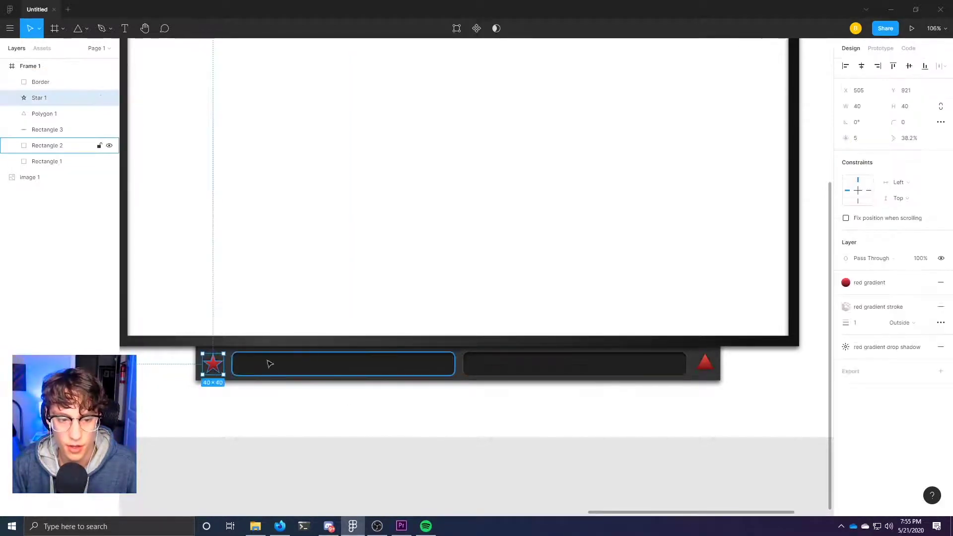
pyautogui.keyDown('shift'); pyautogui.click(562, 366); pyautogui.keyUp('shift')
pyautogui.keyDown('shift'); pyautogui.click(705, 363); pyautogui.keyUp('shift')
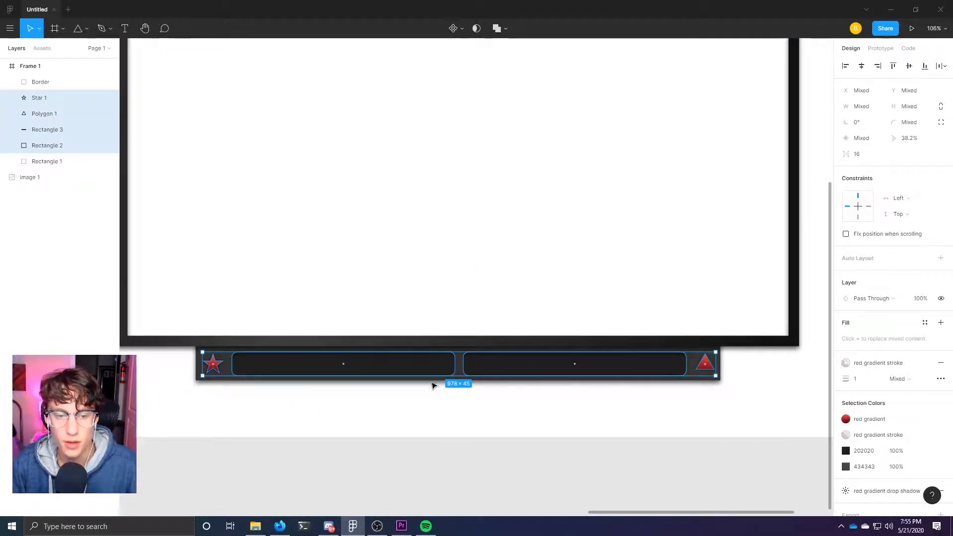
pyautogui.moveTo(532, 373); pyautogui.dragTo(532, 373)
pyautogui.click(490, 393)
# Draw a closed four-point shape with the Pen tool along the border's outer left edge, with angled upper and lower ends.
pyautogui.scroll(-5, 490, 393)
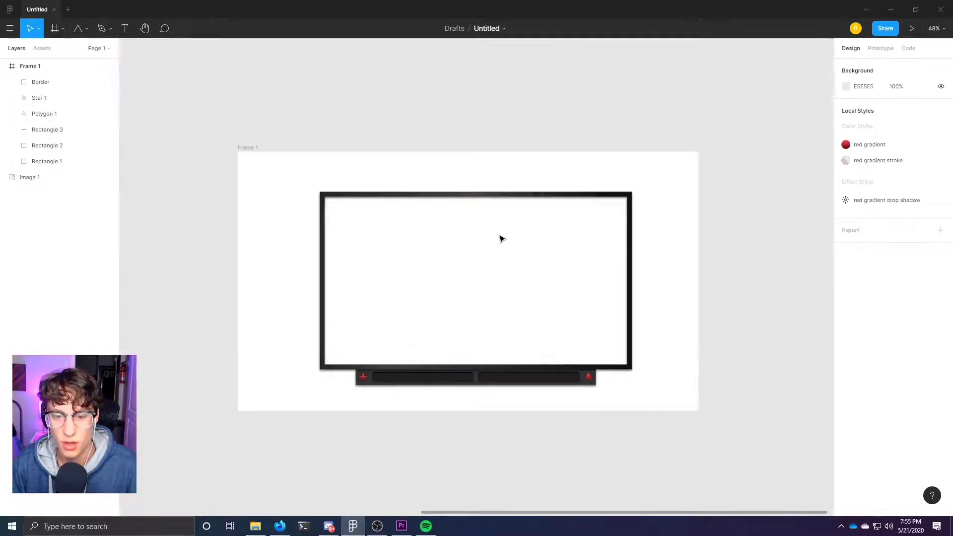
pyautogui.scroll(3, 501, 238)
pyautogui.scroll(-2, 484, 287)
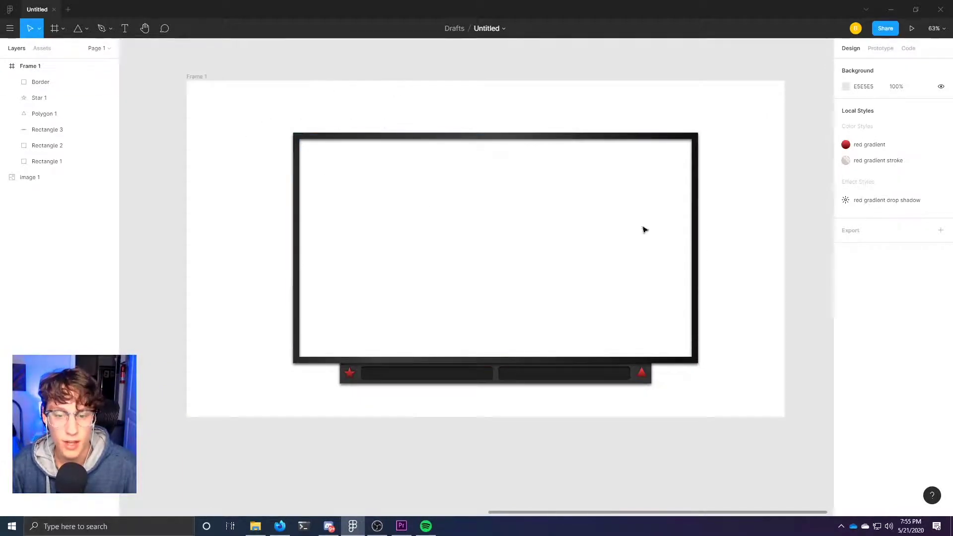
pyautogui.scroll(1, 397, 268)
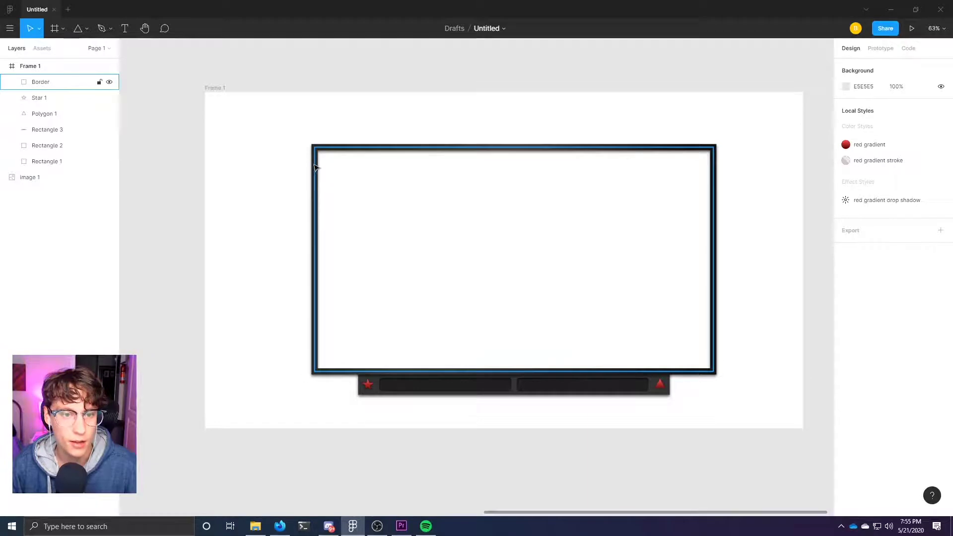
pyautogui.press('Escape')
pyautogui.click(101, 28)
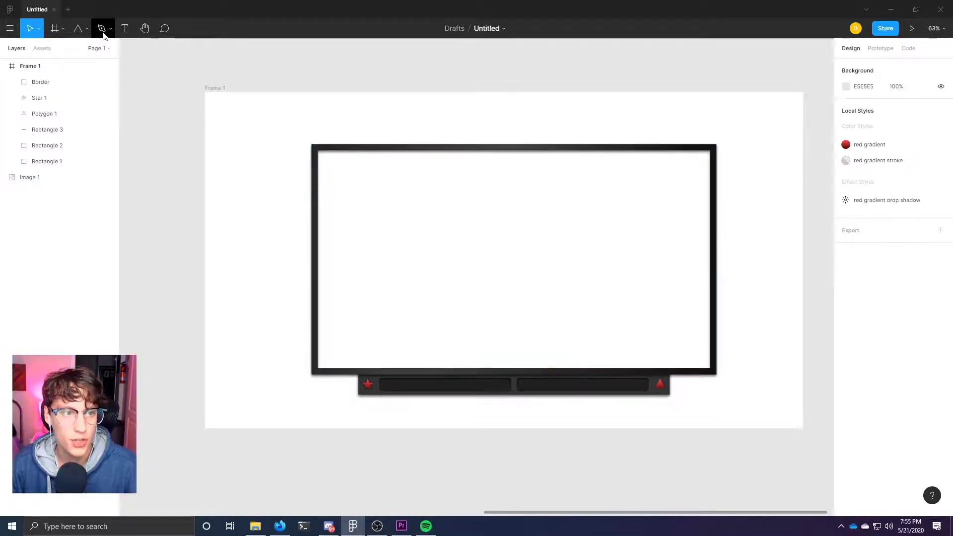
pyautogui.click(314, 161)
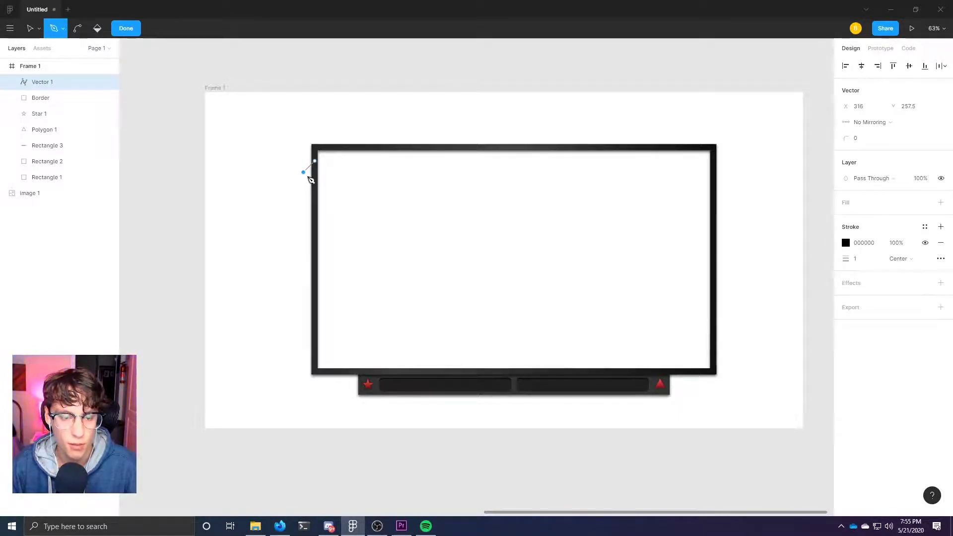
pyautogui.keyDown('shift'); pyautogui.click(311, 180); pyautogui.keyUp('shift')
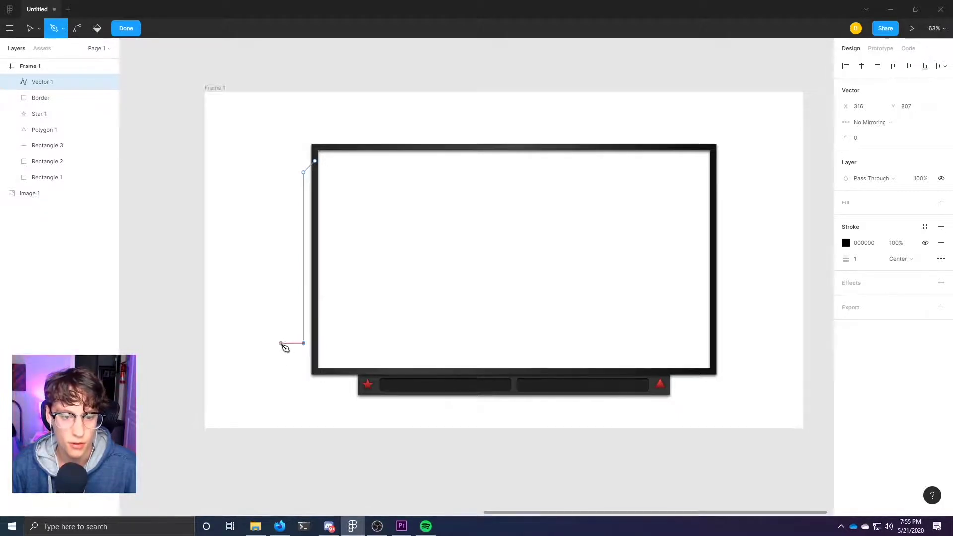
pyautogui.keyDown('shift'); pyautogui.click(304, 358); pyautogui.keyUp('shift')
pyautogui.click(316, 357)
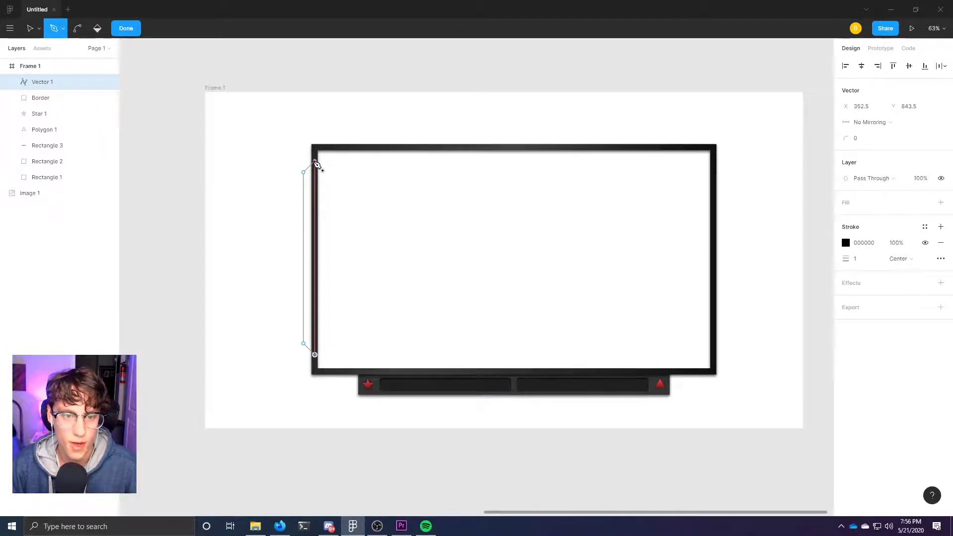
pyautogui.click(316, 162)
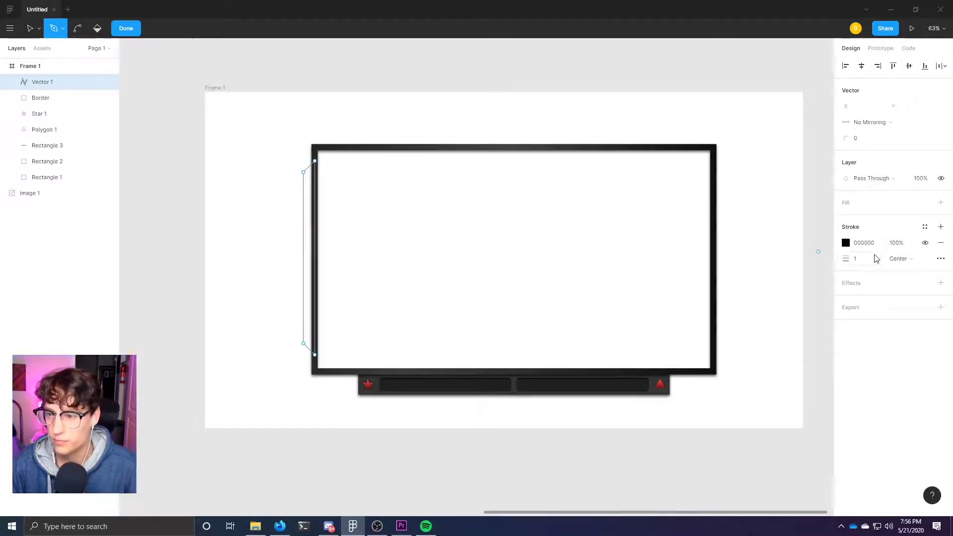
# Try the "red gradient" colour style on the new side shape's stroke and remove the stroke entirely.
pyautogui.click(926, 227)
pyautogui.click(855, 265)
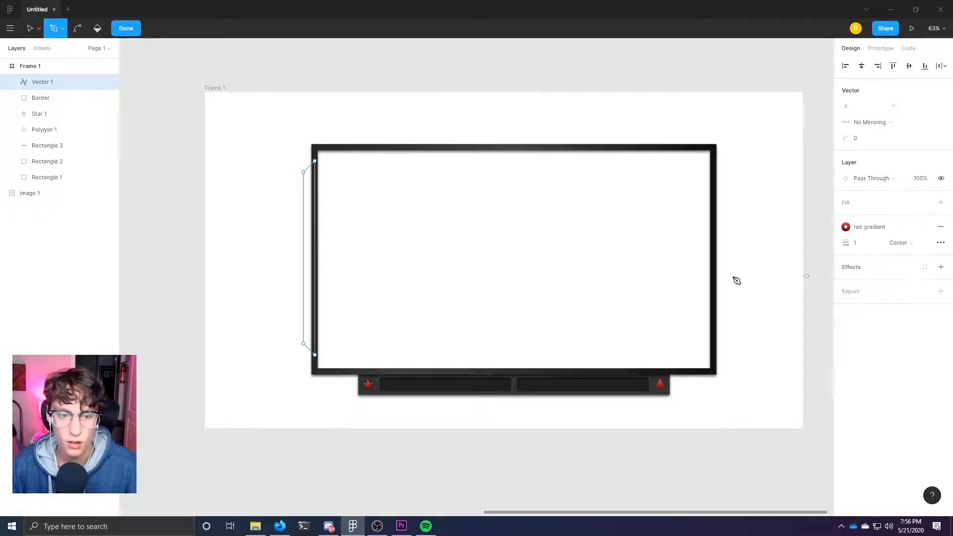
pyautogui.click(942, 227)
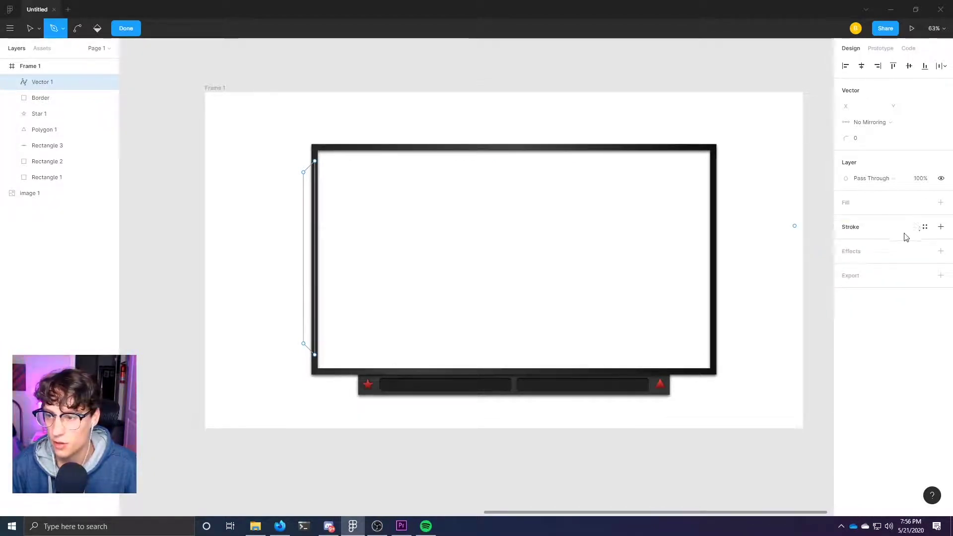
# Add a fill to the new side shape and apply the "red gradient" colour style to it.
pyautogui.click(941, 203)
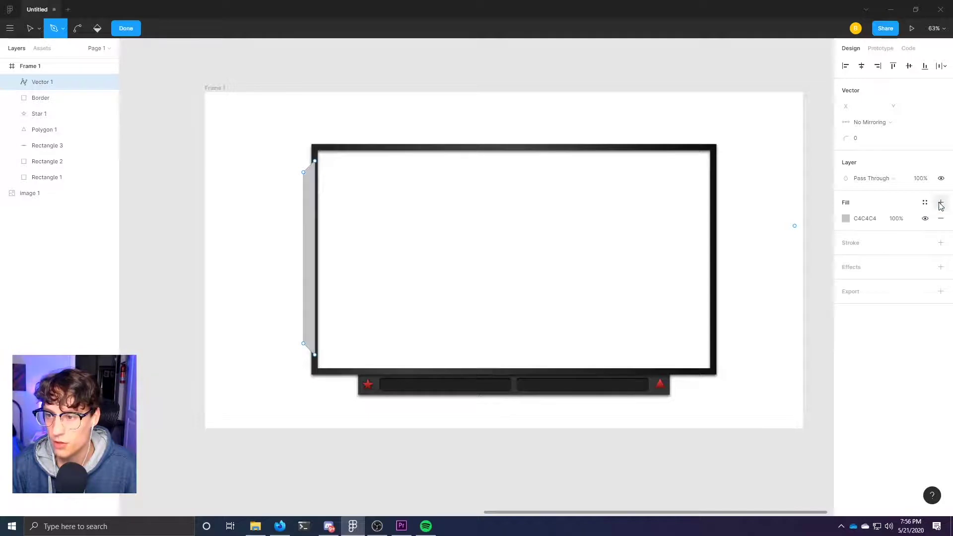
pyautogui.click(926, 203)
pyautogui.click(853, 242)
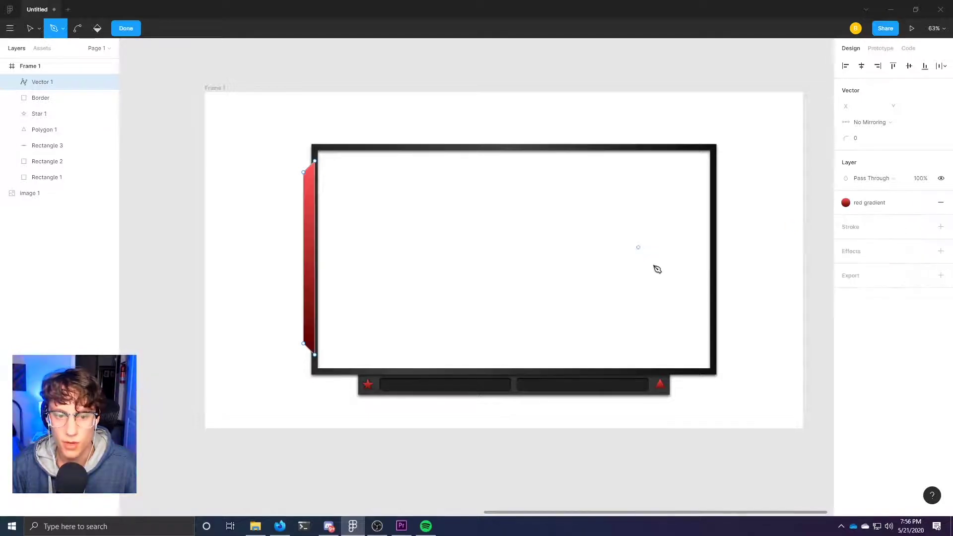
# Detach the side shape's fill from its style and turn the linear gradient horizontal, bright red outside and dark red towards the border.
pyautogui.click(861, 202)
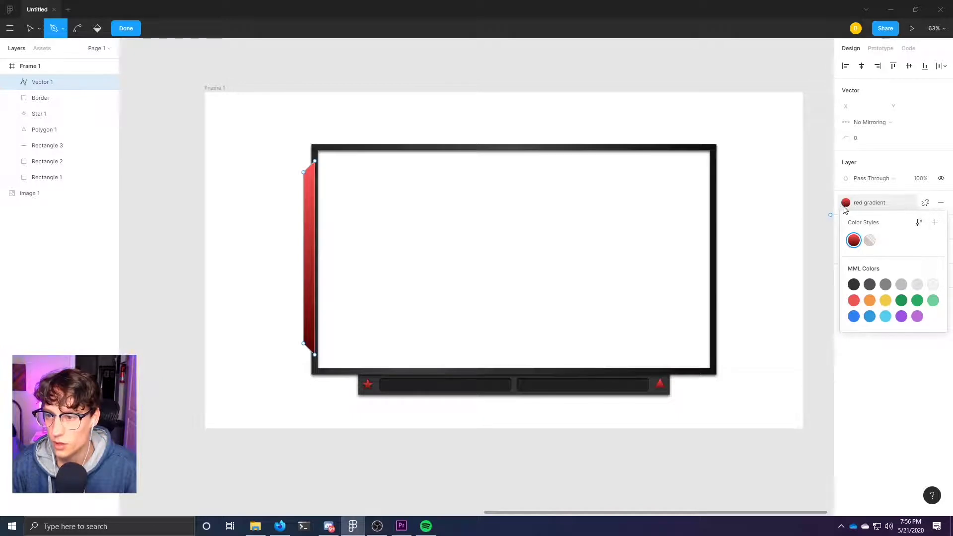
pyautogui.click(874, 212)
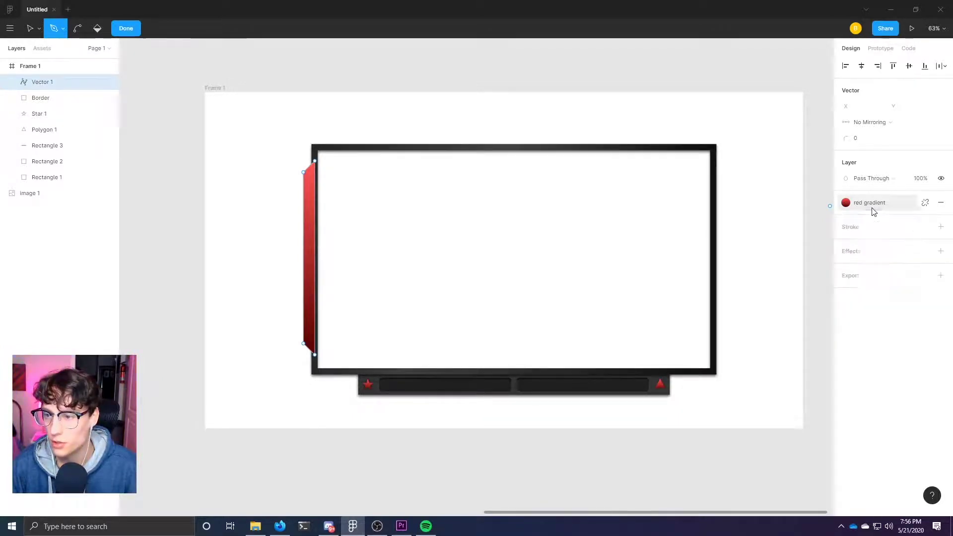
pyautogui.click(926, 202)
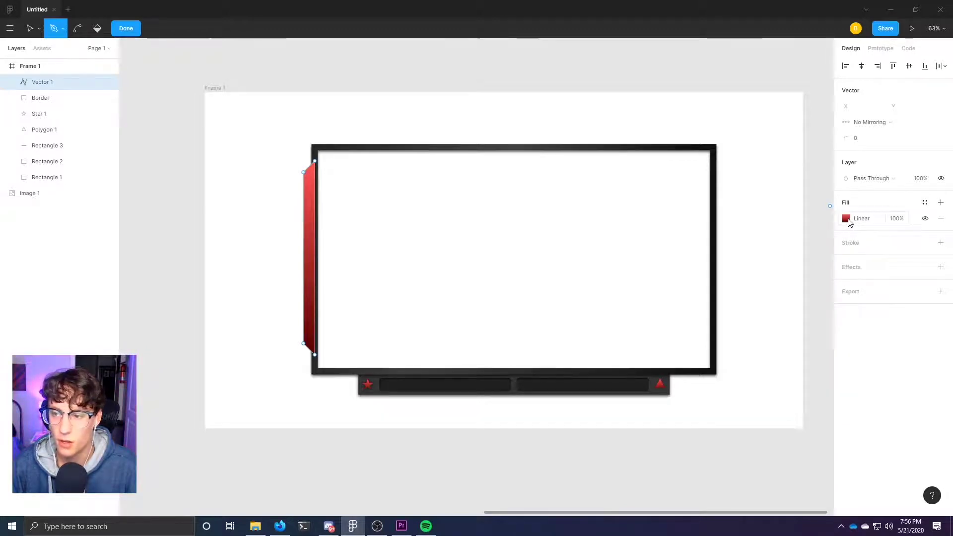
pyautogui.click(846, 219)
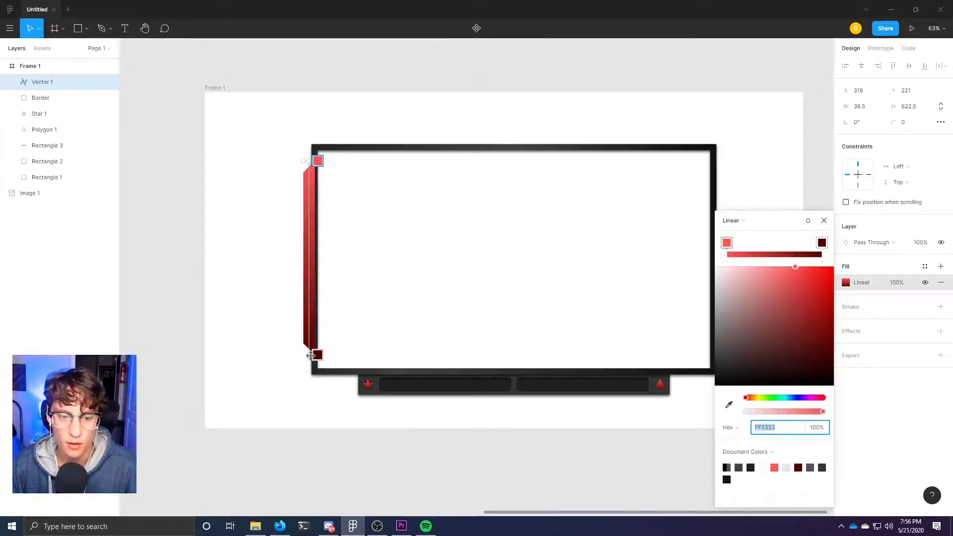
pyautogui.moveTo(311, 355); pyautogui.dragTo(331, 255)
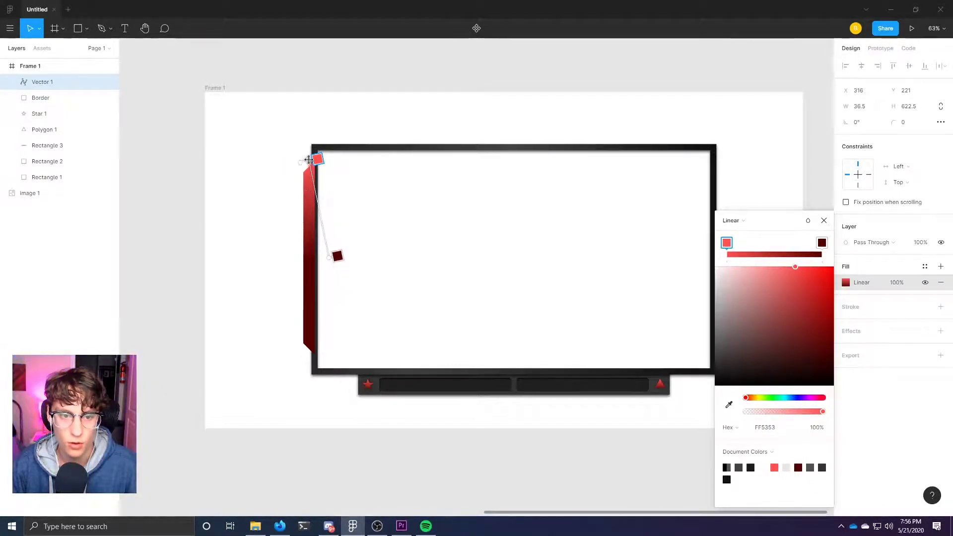
pyautogui.moveTo(307, 160); pyautogui.dragTo(319, 256)
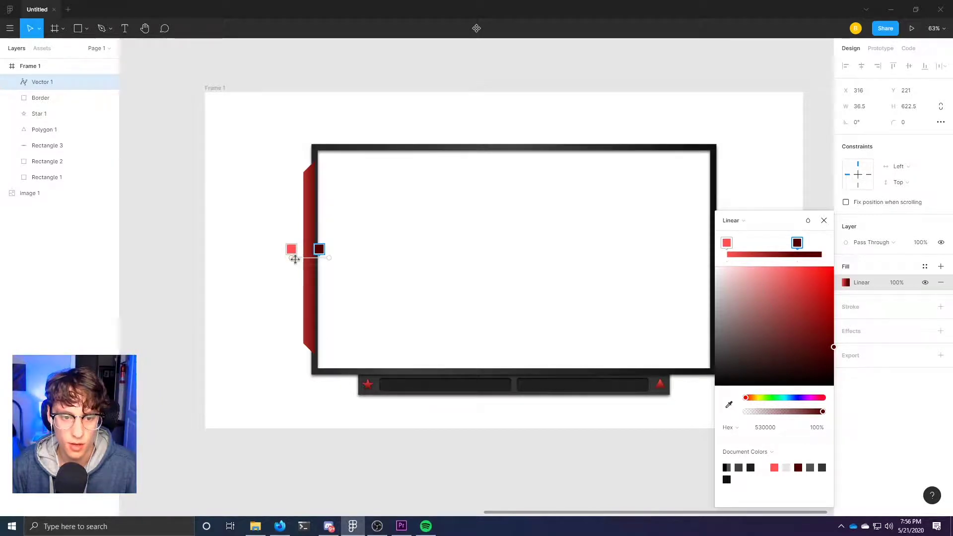
pyautogui.moveTo(293, 256); pyautogui.dragTo(295, 258)
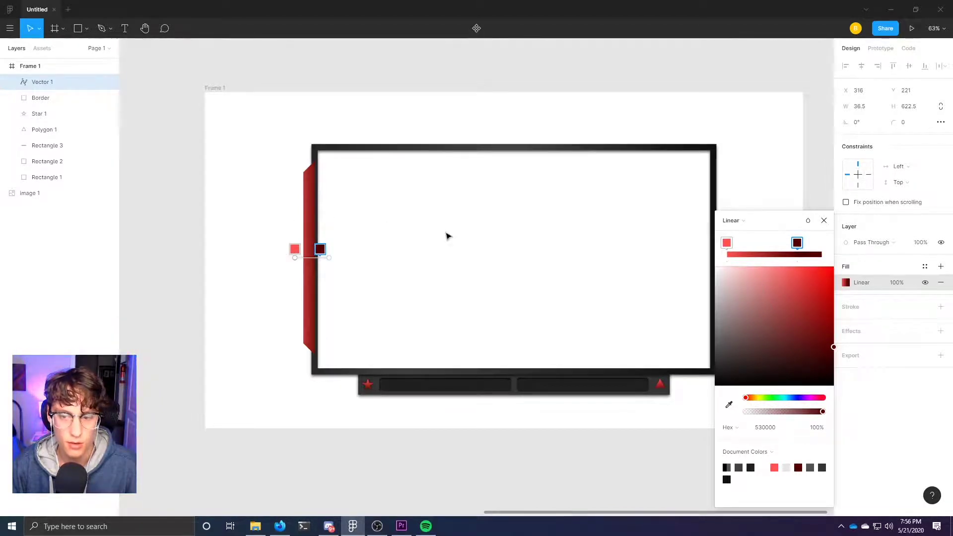
pyautogui.click(824, 221)
pyautogui.click(270, 198)
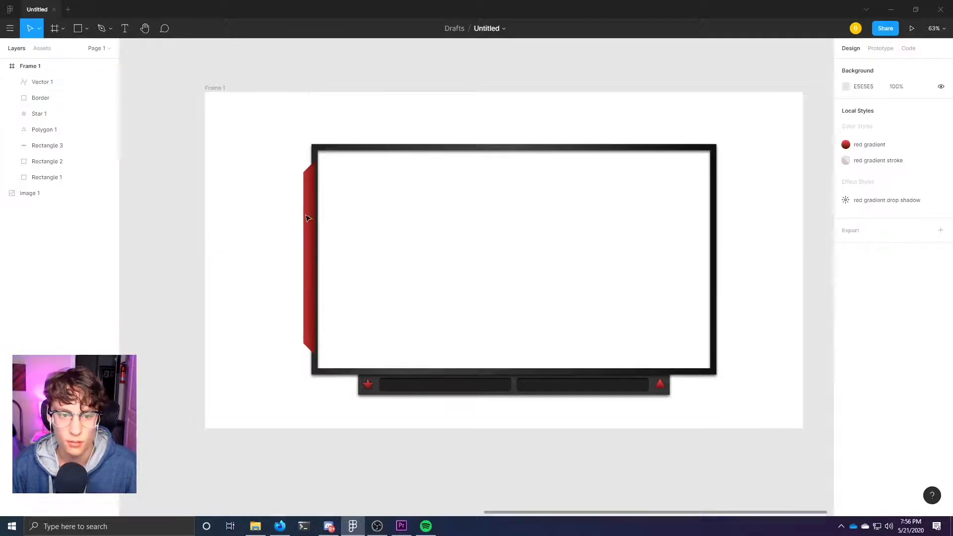
# Move the side shape's layer directly beneath Border and align the two on their vertical centres.
pyautogui.moveTo(55, 89); pyautogui.dragTo(54, 102)
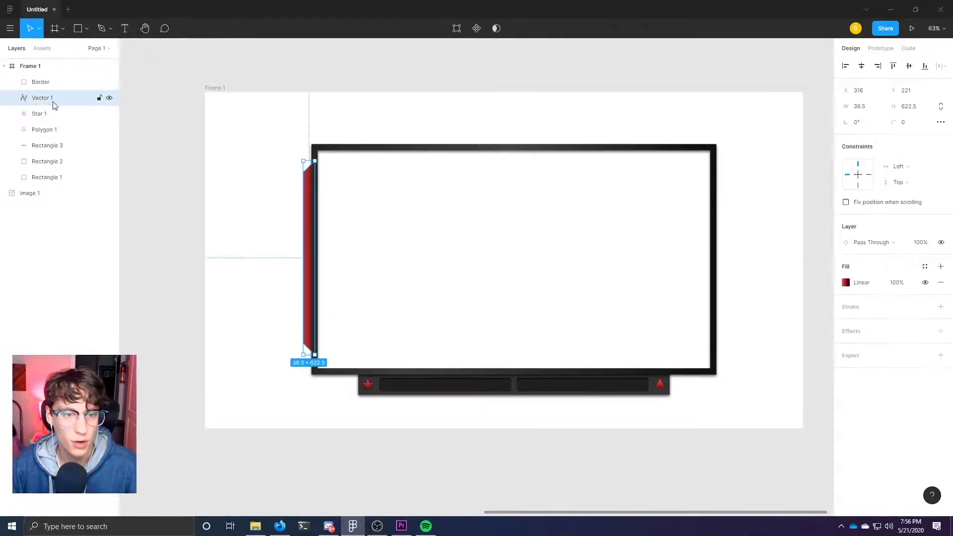
pyautogui.click(242, 195)
pyautogui.click(57, 95)
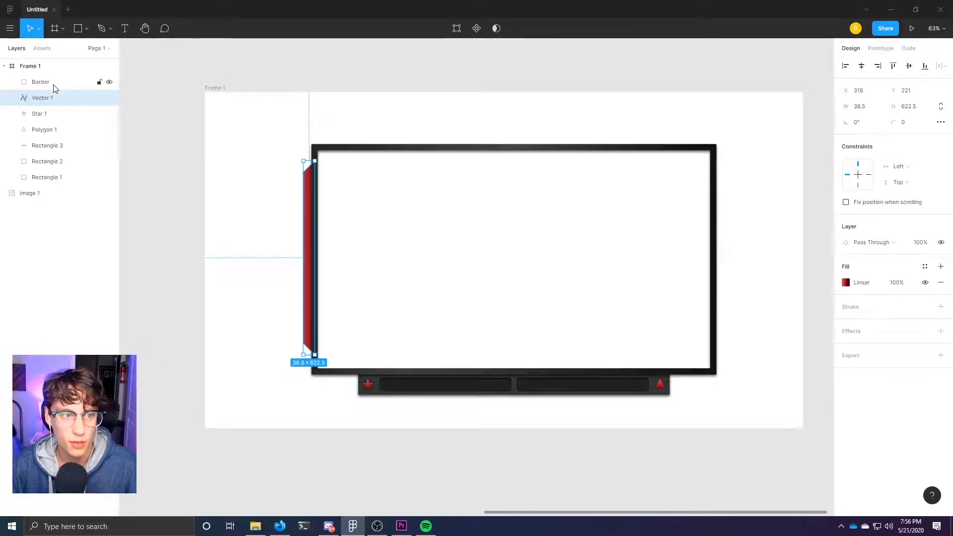
pyautogui.keyDown('shift'); pyautogui.click(55, 84); pyautogui.keyUp('shift')
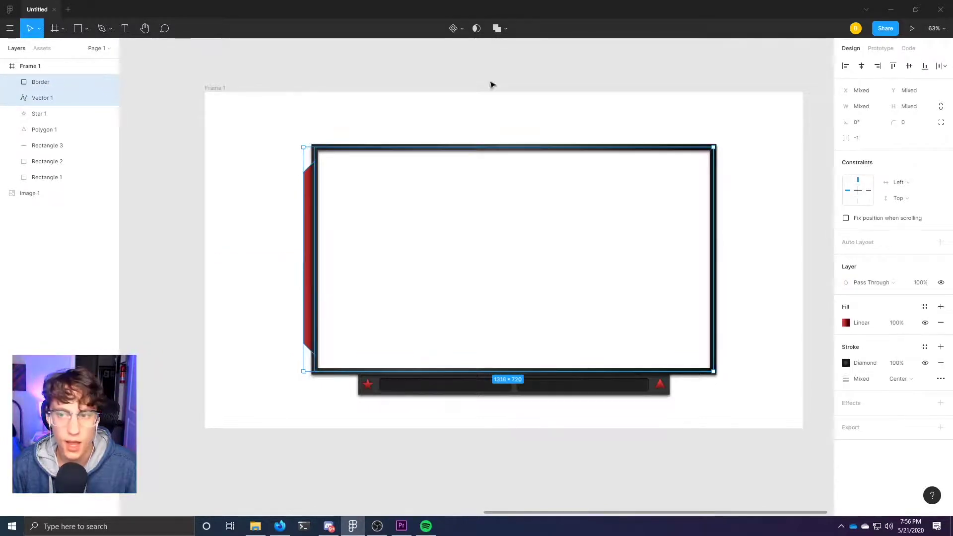
pyautogui.click(909, 71)
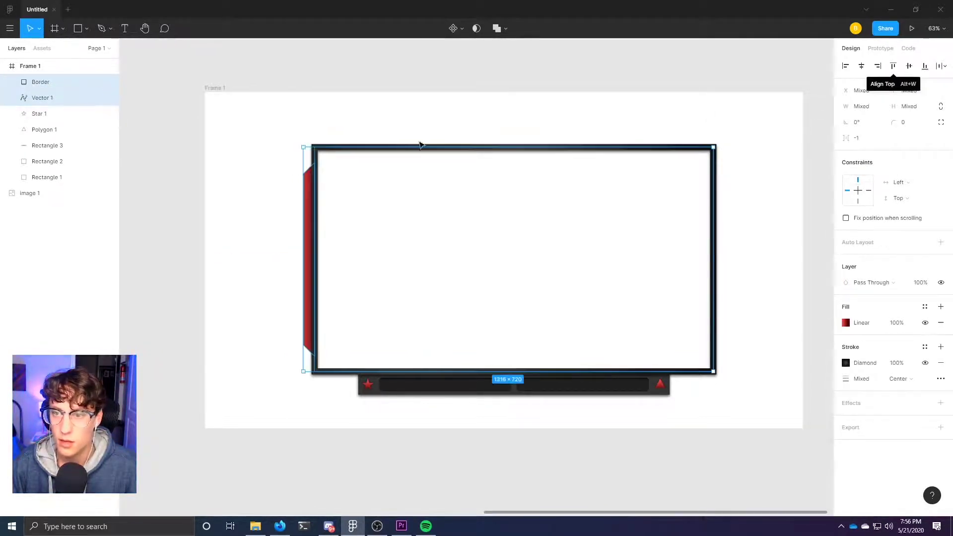
pyautogui.click(192, 202)
# Duplicate the side shape, rotate the copy 180° and place it mirrored along the border's opposite outer edge.
pyautogui.click(84, 99)
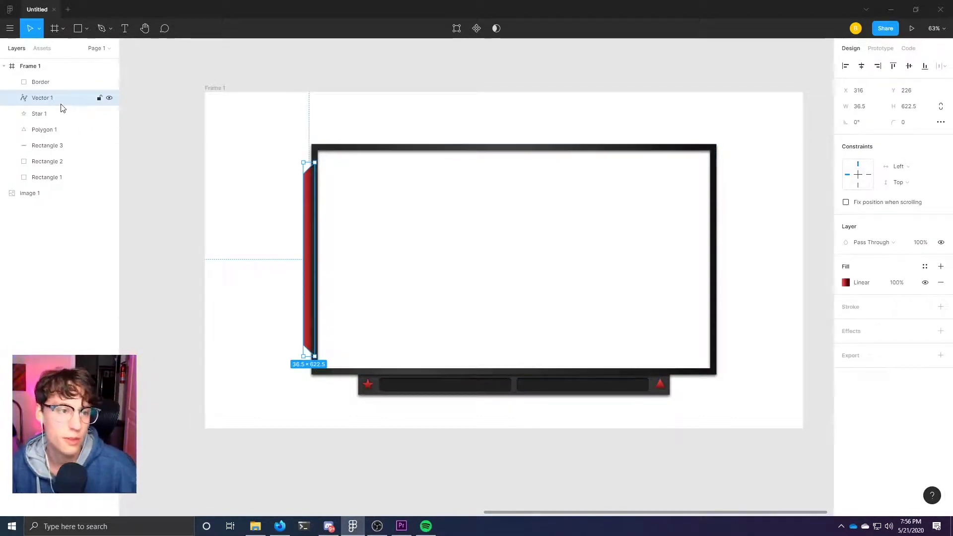
pyautogui.hotkey('ctrl', 'd')
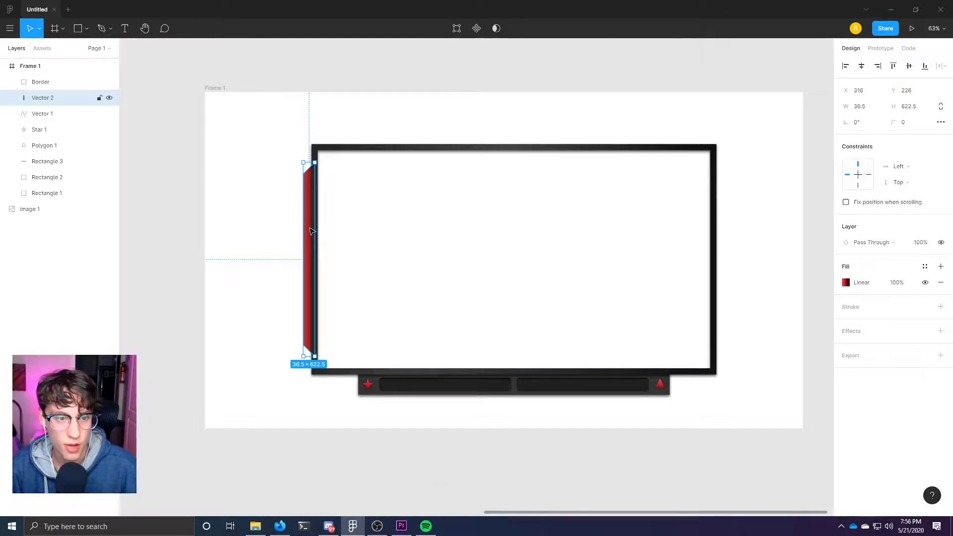
pyautogui.moveTo(309, 235); pyautogui.dragTo(520, 258)
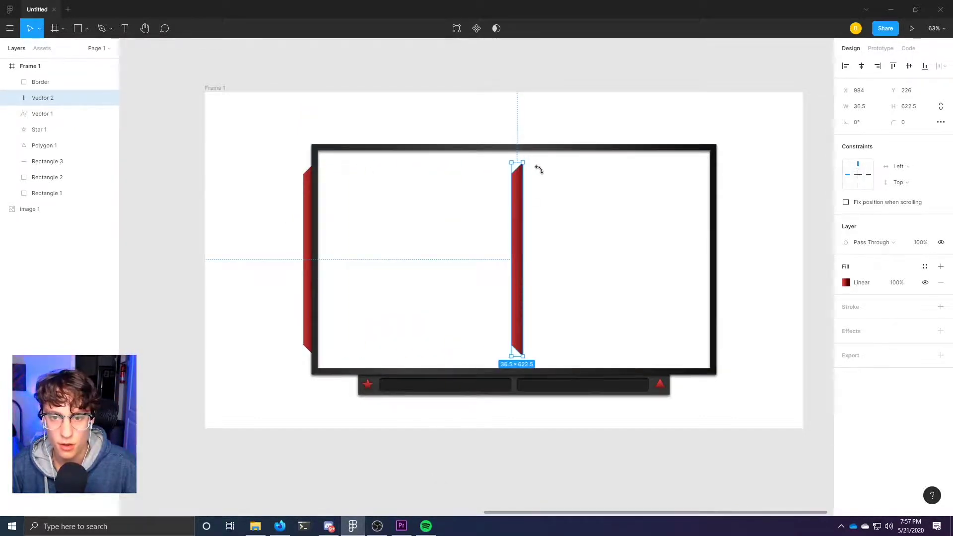
pyautogui.moveTo(539, 170); pyautogui.dragTo(722, 307)
pyautogui.hscroll(2, 554, 241)
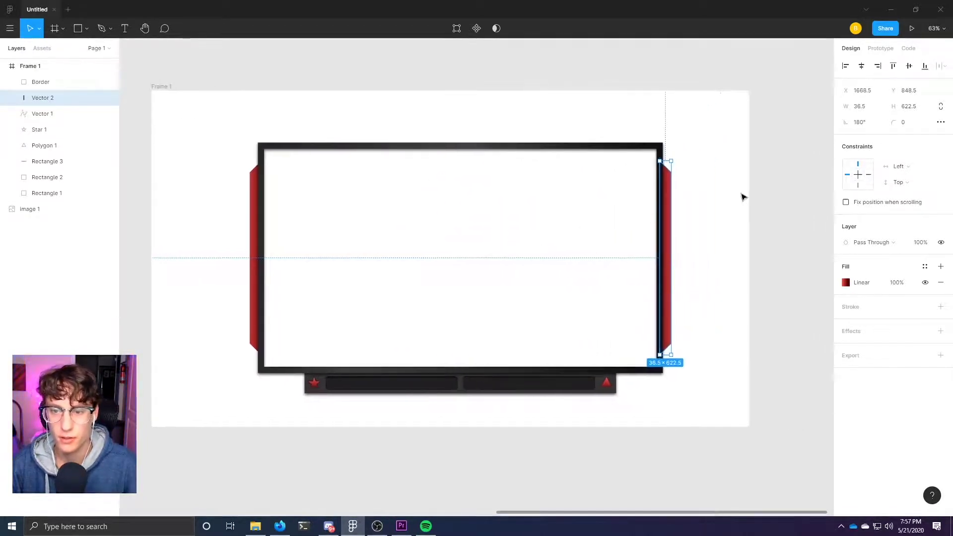
pyautogui.click(743, 197)
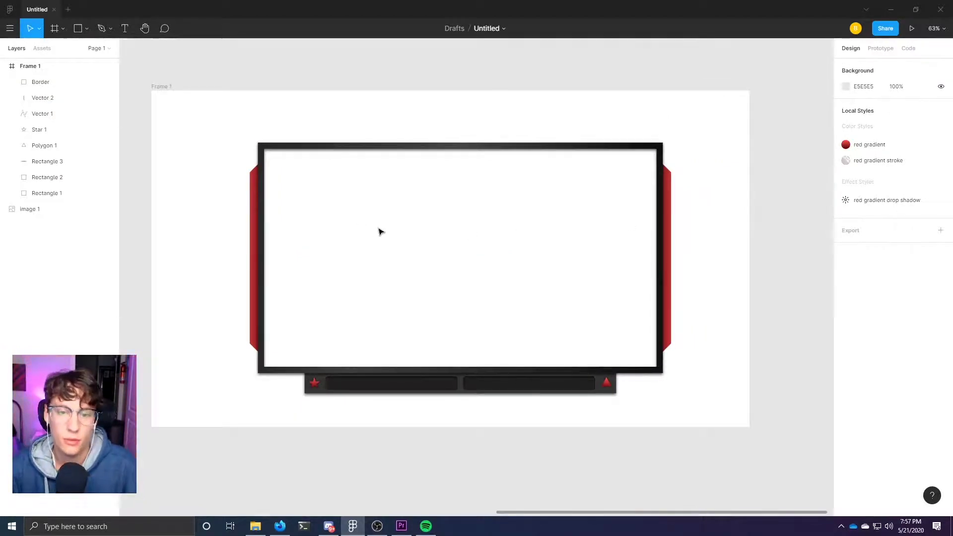
# Group all the overlay layers in Frame 1, from Border down to Rectangle 1.
pyautogui.click(42, 82)
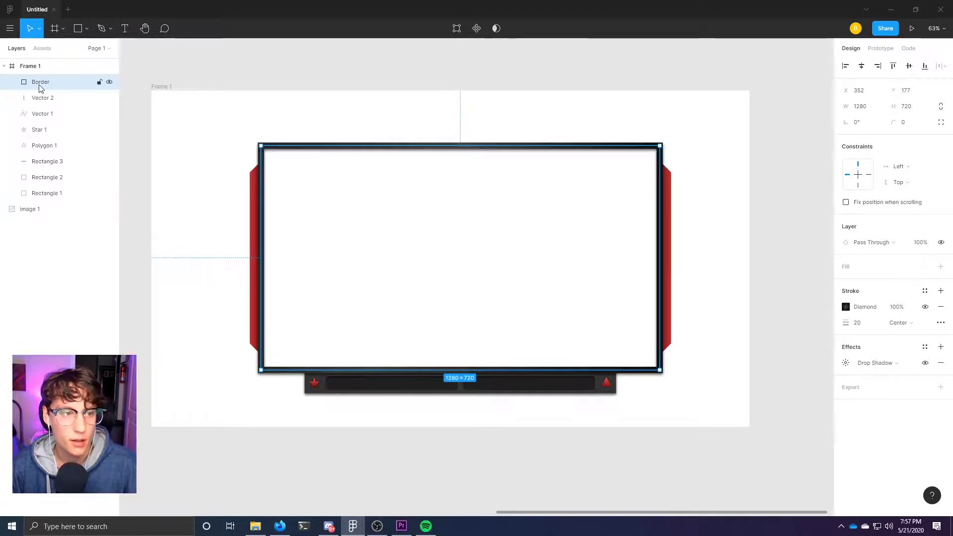
pyautogui.keyDown('shift'); pyautogui.click(57, 193); pyautogui.keyUp('shift')
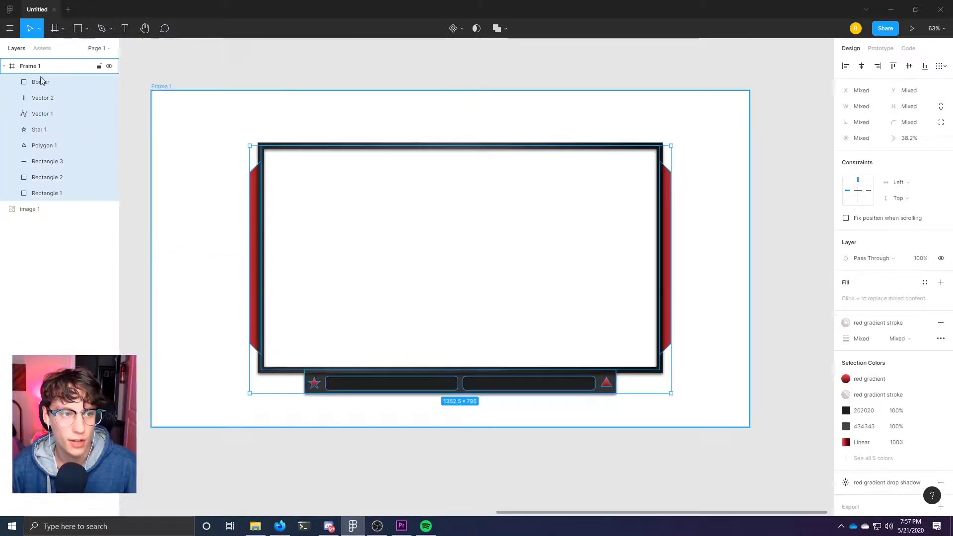
pyautogui.rightClick(54, 111)
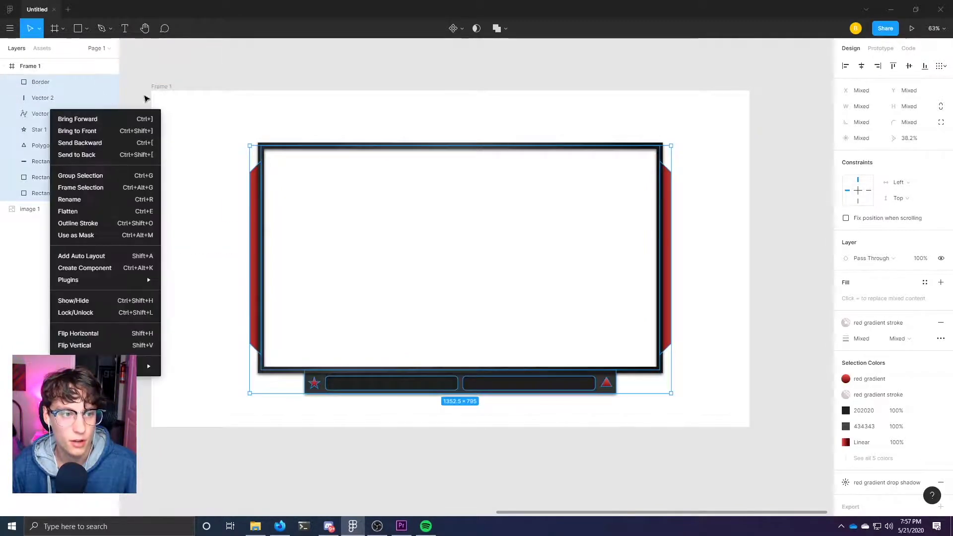
pyautogui.click(80, 176)
# Add a 1x PNG export setting to the overlay group with its preview shown, and export the group.
pyautogui.scroll(-2, 887, 462)
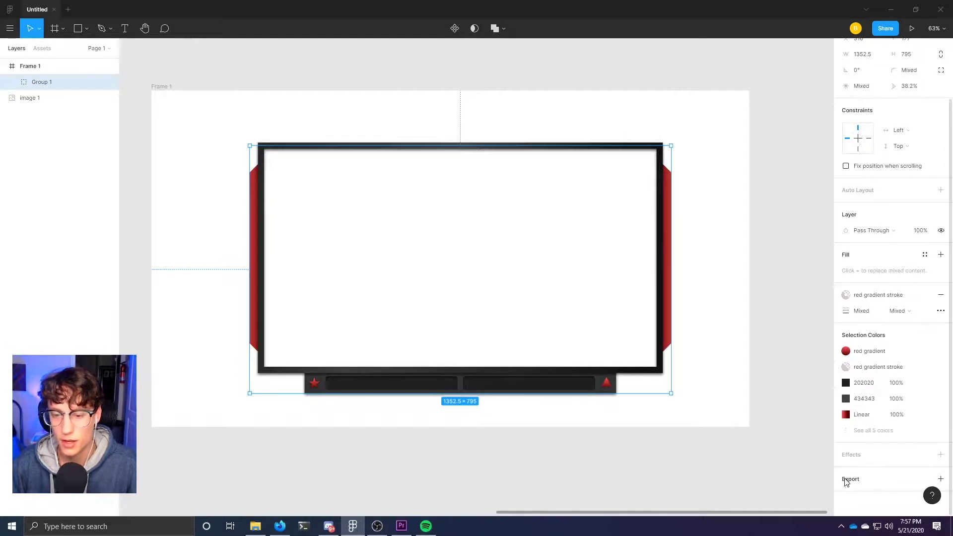
pyautogui.click(942, 479)
pyautogui.scroll(-3, 924, 471)
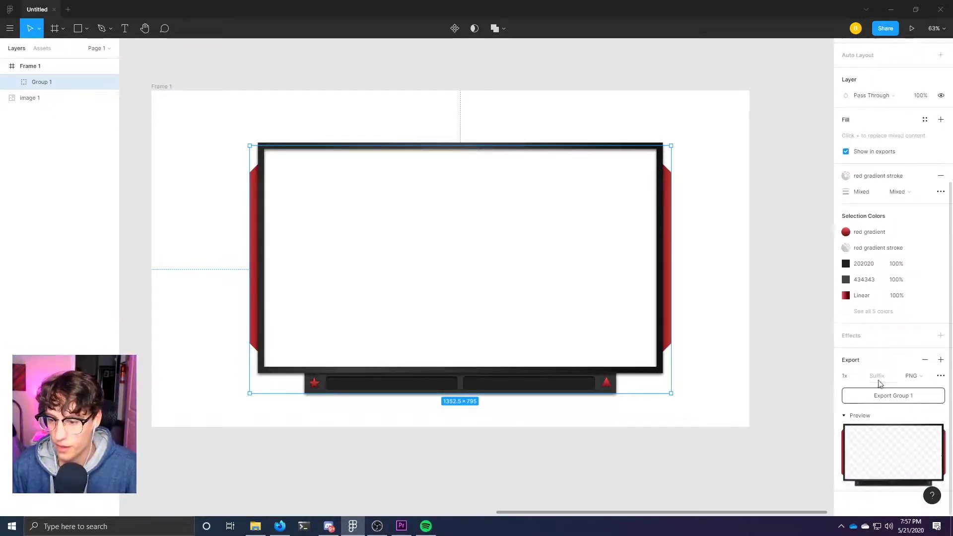
pyautogui.click(852, 416)
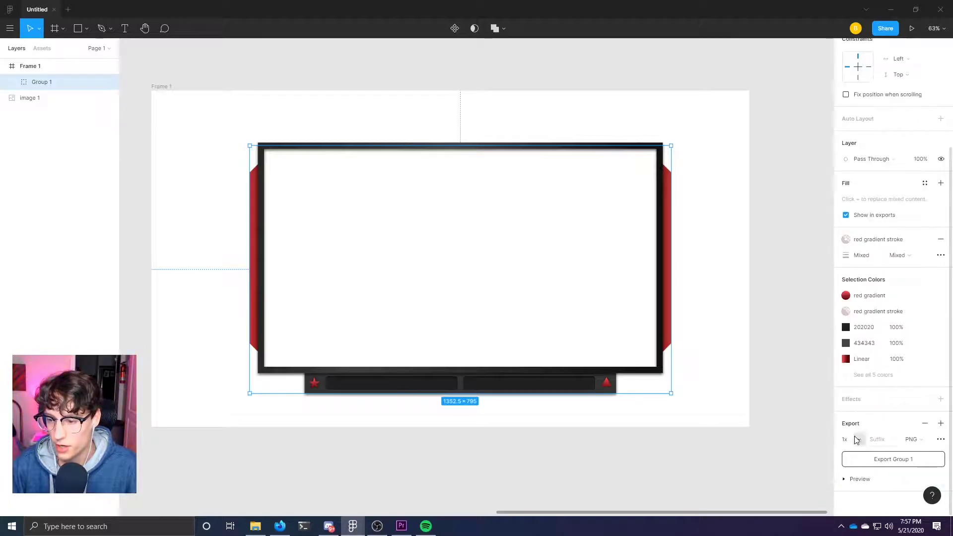
pyautogui.click(859, 482)
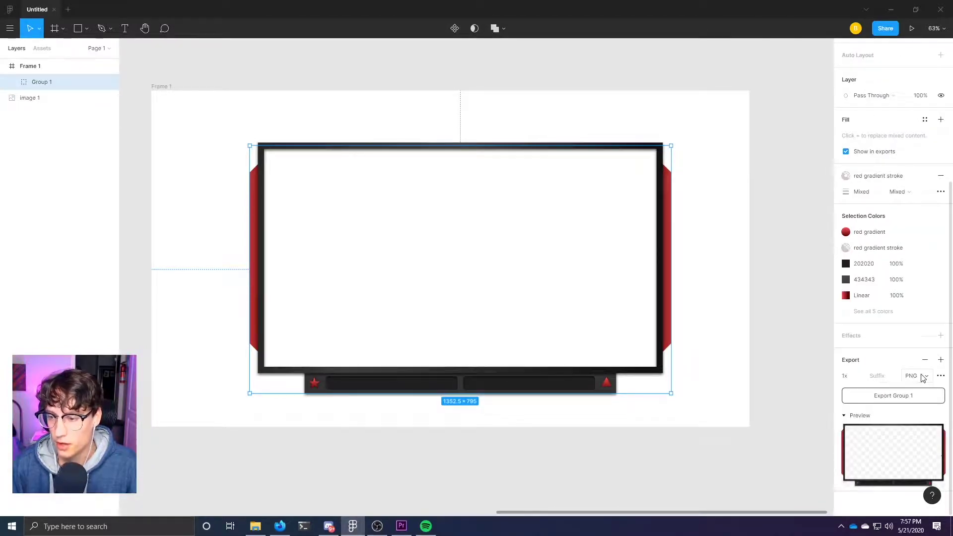
pyautogui.click(889, 397)
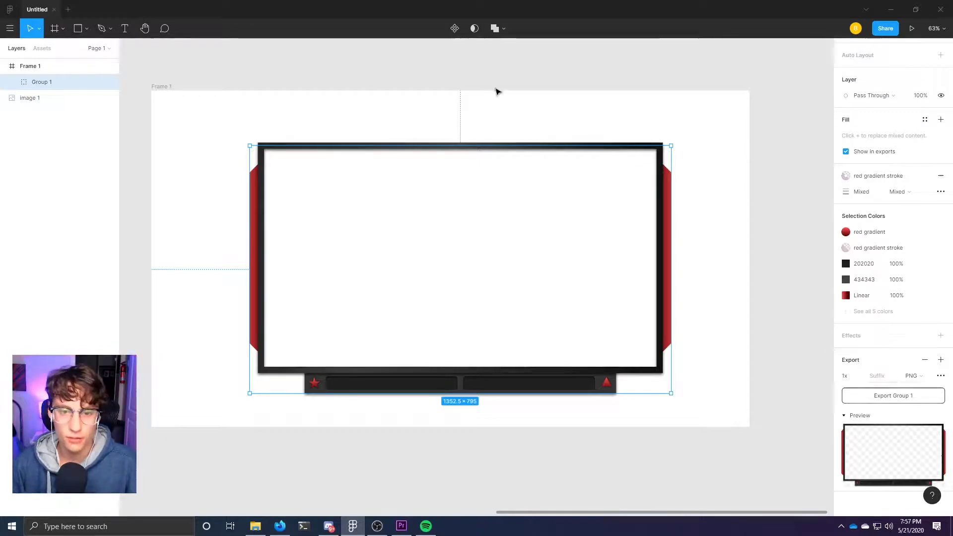
pyautogui.click(468, 104)
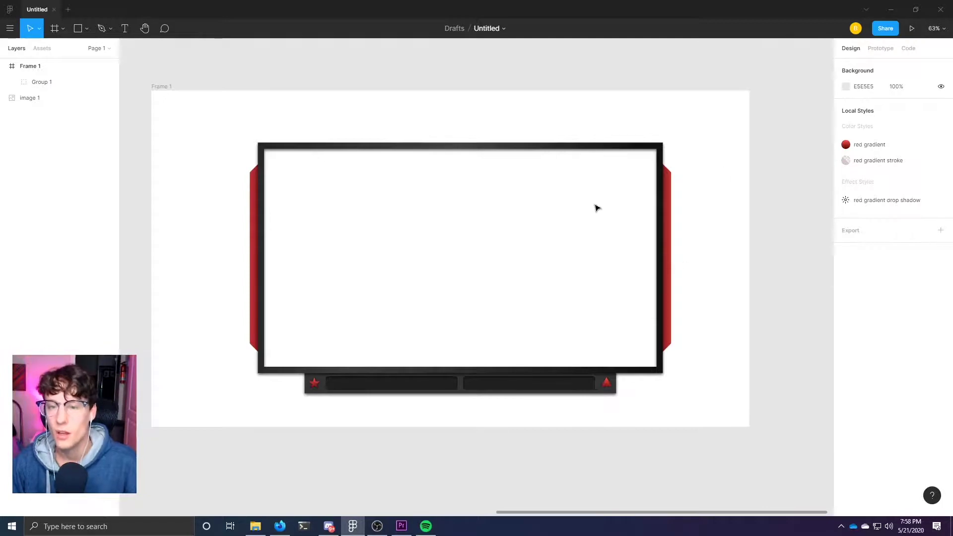
# Examine the reference stream pack image up close, covering its webcam frame, intermission screen, alerts and info panels.
pyautogui.press('-')
pyautogui.press('-')
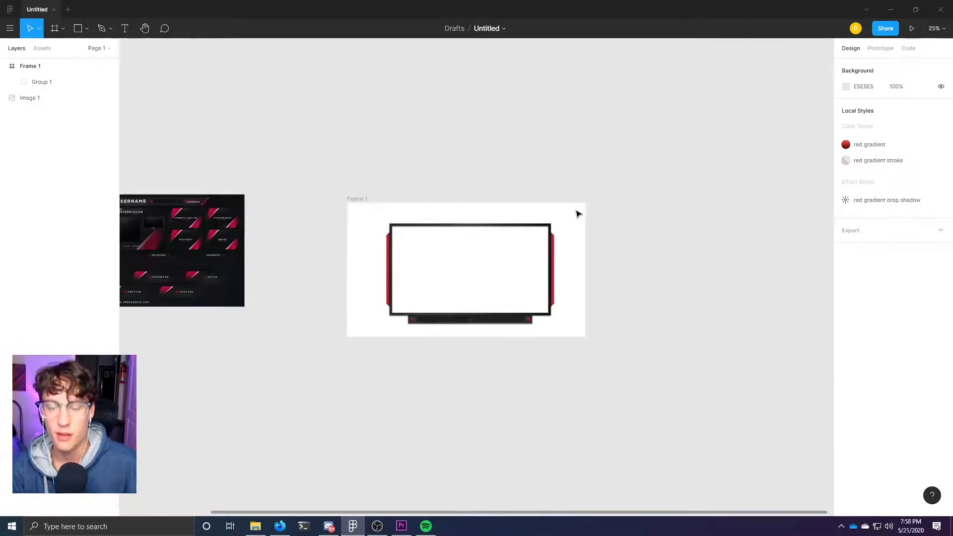
pyautogui.moveTo(254, 246); pyautogui.dragTo(533, 251)
pyautogui.click(521, 251)
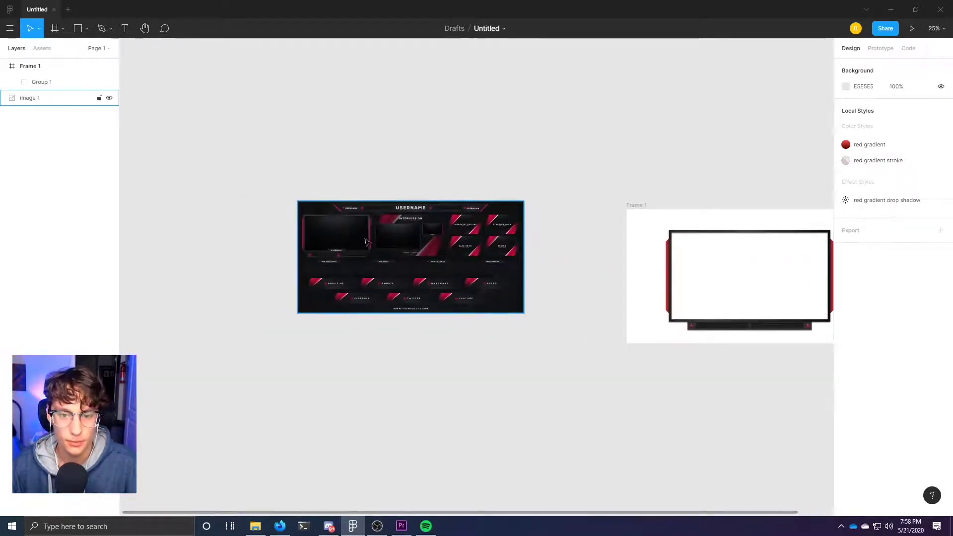
pyautogui.press('+')
pyautogui.press('+')
pyautogui.moveTo(303, 281); pyautogui.dragTo(562, 290)
pyautogui.moveTo(395, 236); pyautogui.dragTo(652, 191)
pyautogui.moveTo(514, 217); pyautogui.dragTo(449, 260)
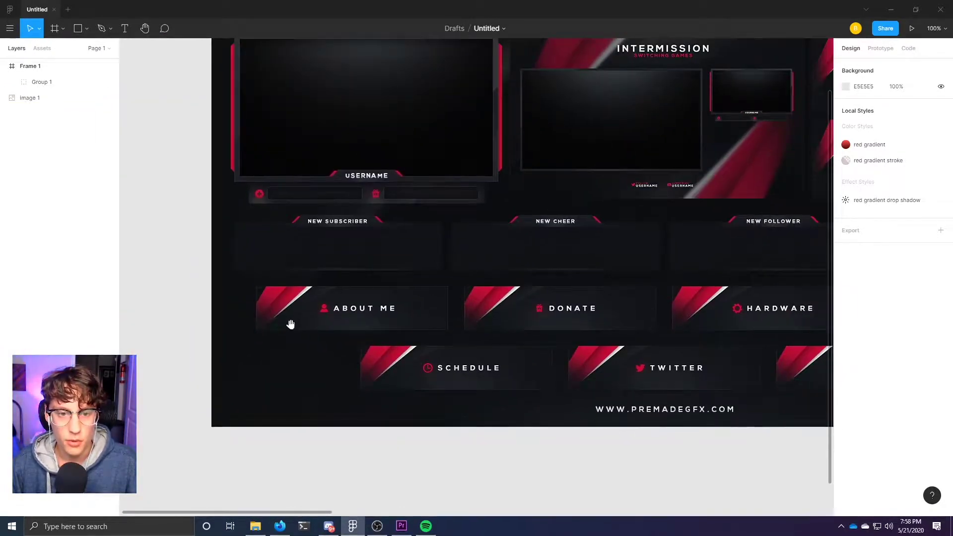
pyautogui.moveTo(625, 297); pyautogui.dragTo(558, 380)
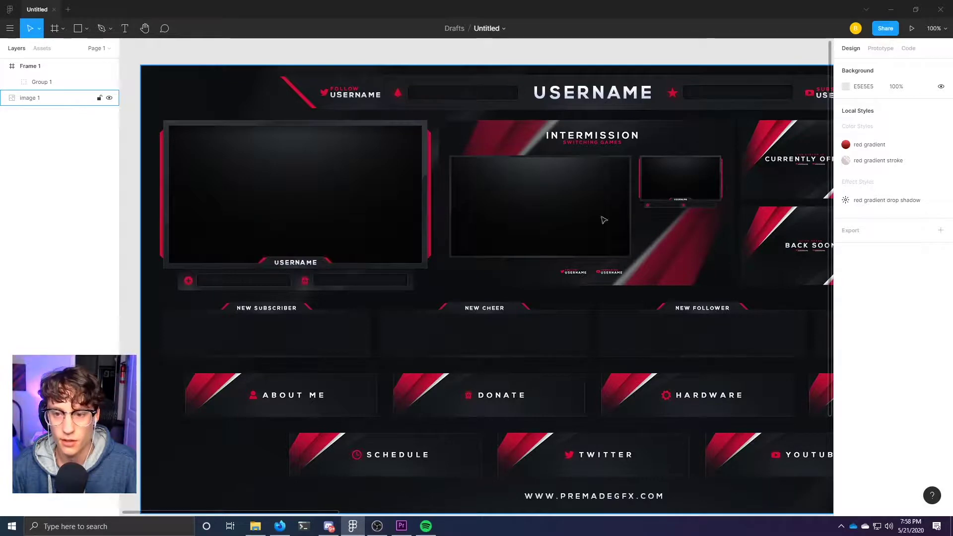
pyautogui.hscroll(6, 507, 184)
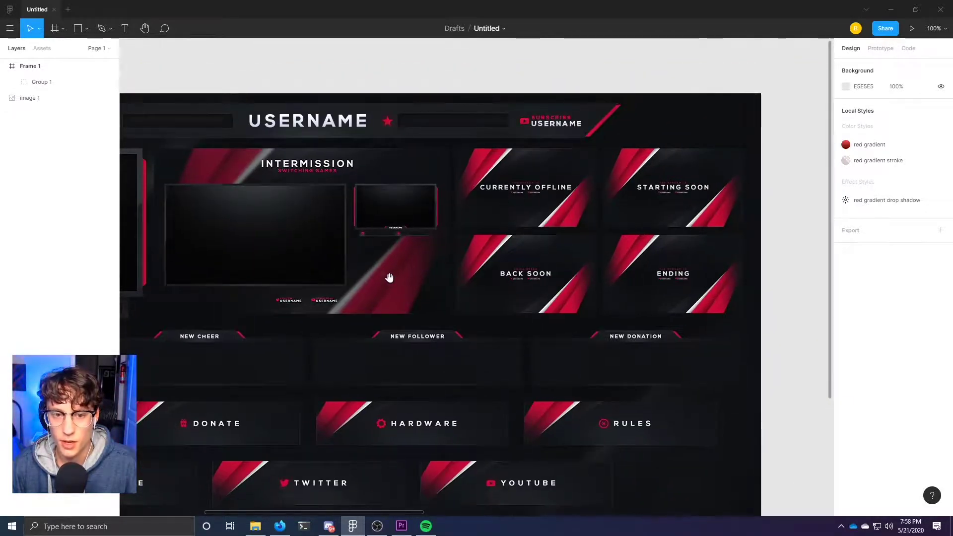
pyautogui.moveTo(390, 278); pyautogui.dragTo(548, 293)
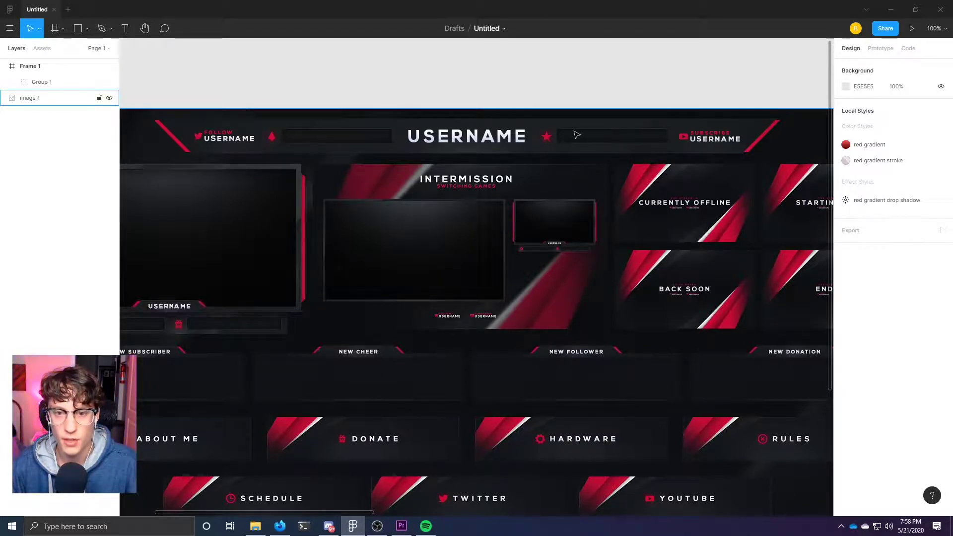
pyautogui.scroll(-5, 421, 226)
pyautogui.moveTo(250, 296); pyautogui.dragTo(498, 287)
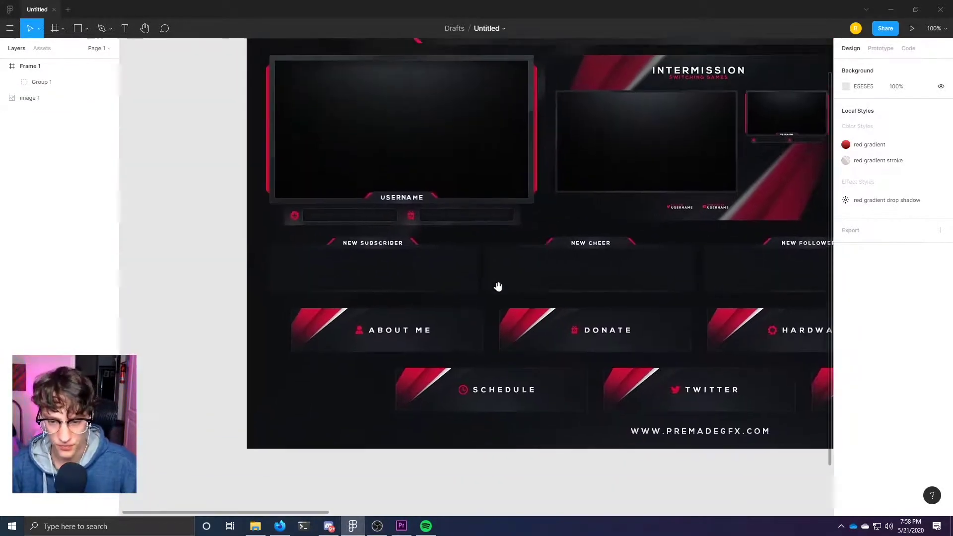
# Examine the reference pack's screens and info panels and compare them with the finished overlay.
pyautogui.hscroll(10, 498, 287)
pyautogui.scroll(1, 298, 304)
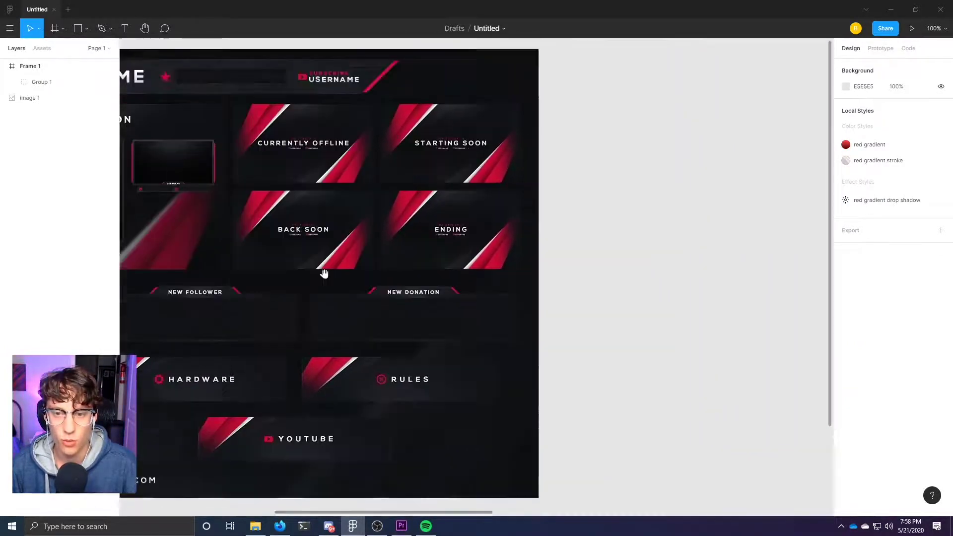
pyautogui.hscroll(10, 325, 274)
pyautogui.scroll(-2, 217, 202)
pyautogui.moveTo(122, 212); pyautogui.dragTo(247, 234)
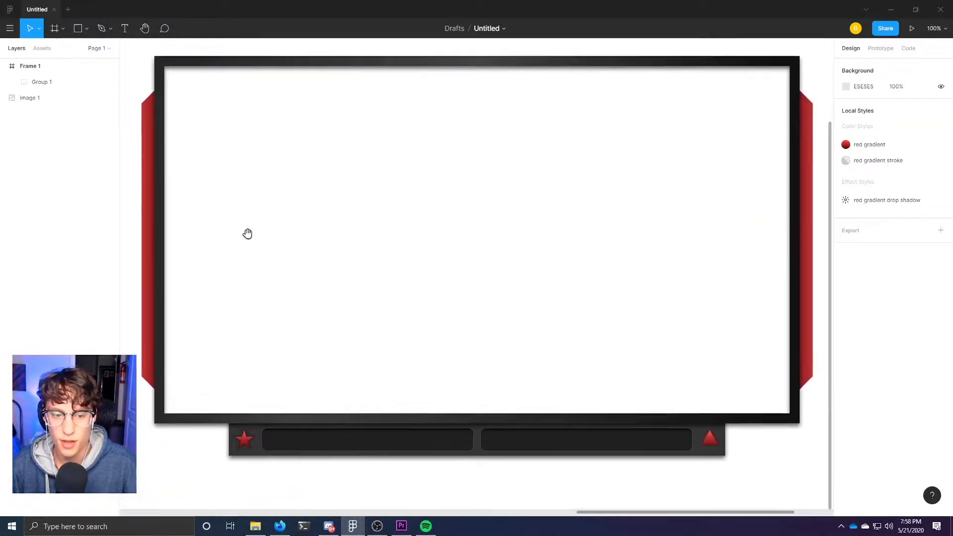
pyautogui.hscroll(1, 247, 234)
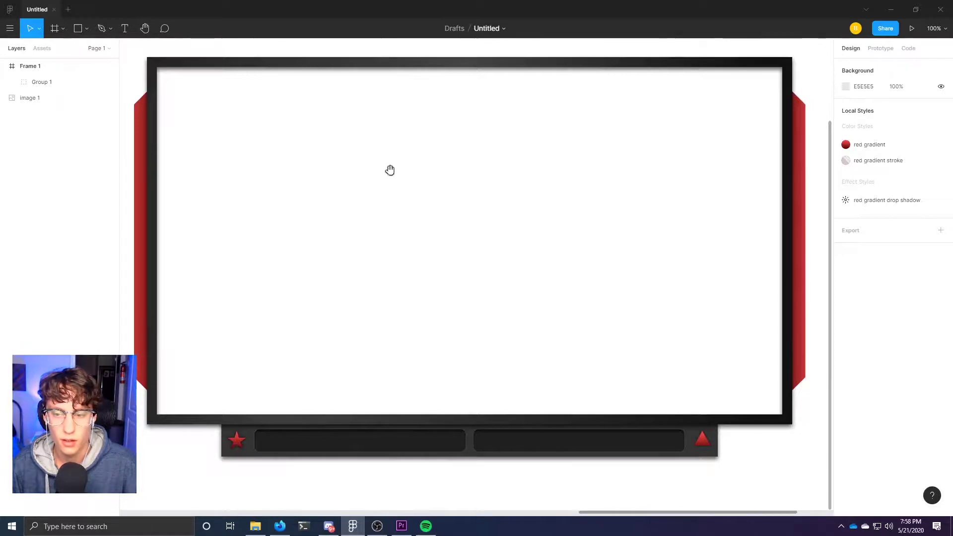
# Create a new frame on the empty canvas to the right of Frame 1.
pyautogui.hscroll(4, 397, 189)
pyautogui.scroll(-2, 398, 189)
pyautogui.scroll(-5, 502, 247)
pyautogui.click(532, 239)
pyautogui.hscroll(5, 472, 243)
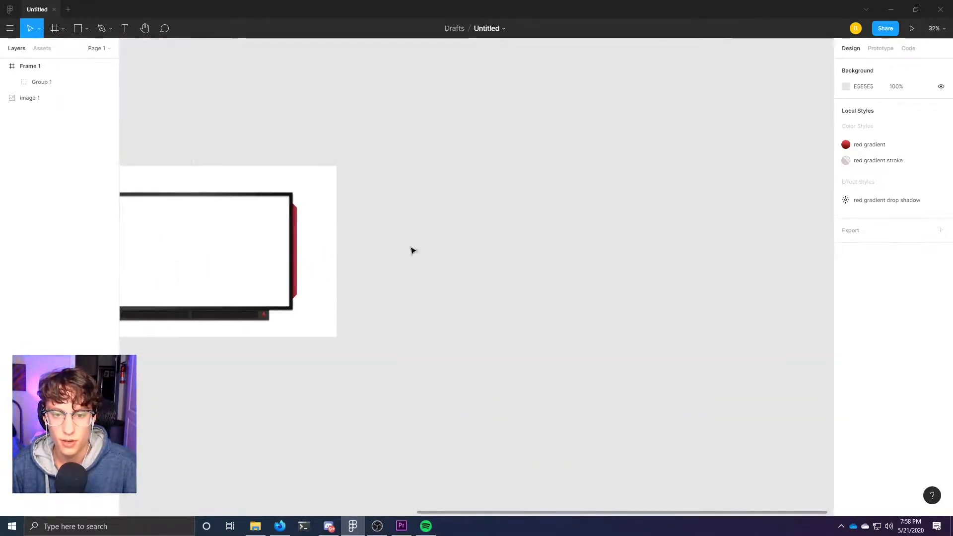
pyautogui.scroll(1, 420, 238)
pyautogui.press('f')
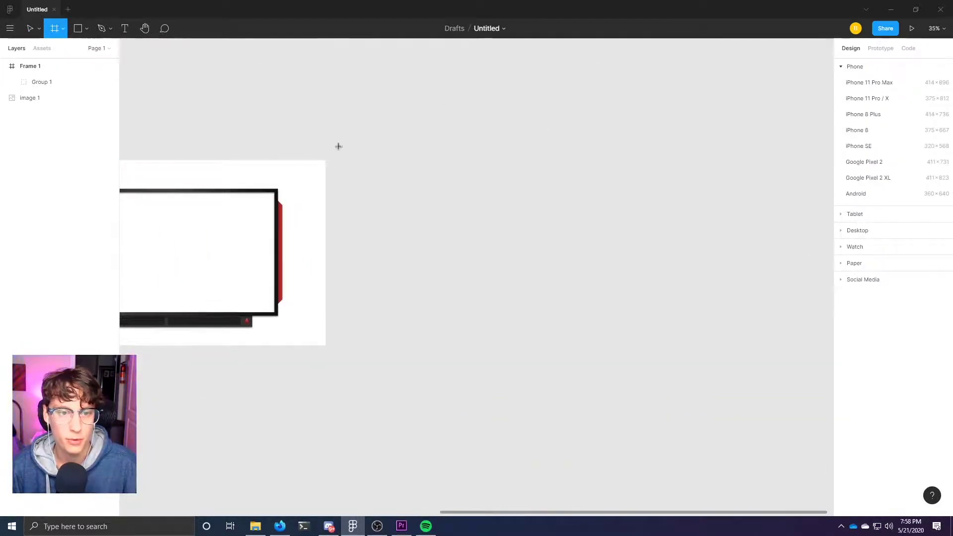
pyautogui.click(381, 169)
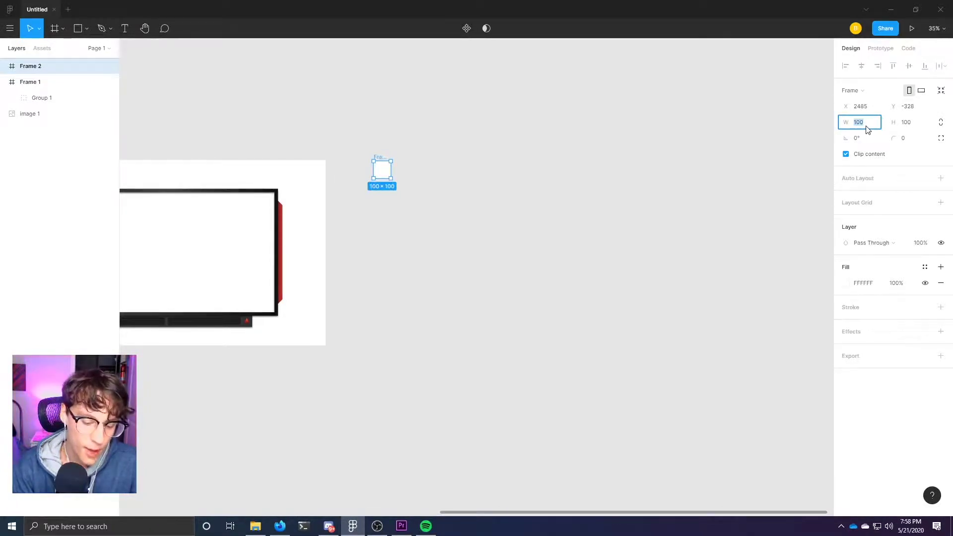
# Set the new frame's size to 640 wide by 150 high.
pyautogui.write('6')
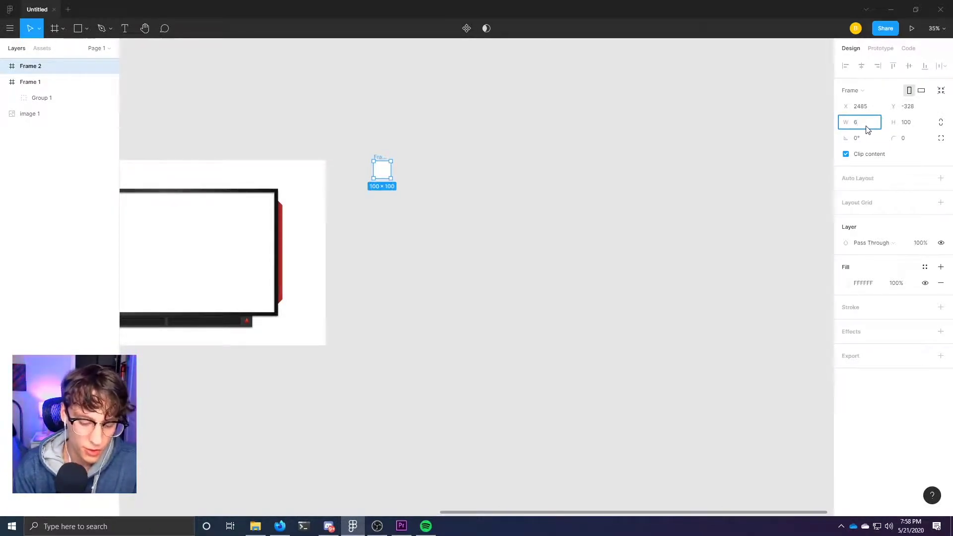
pyautogui.write('5')
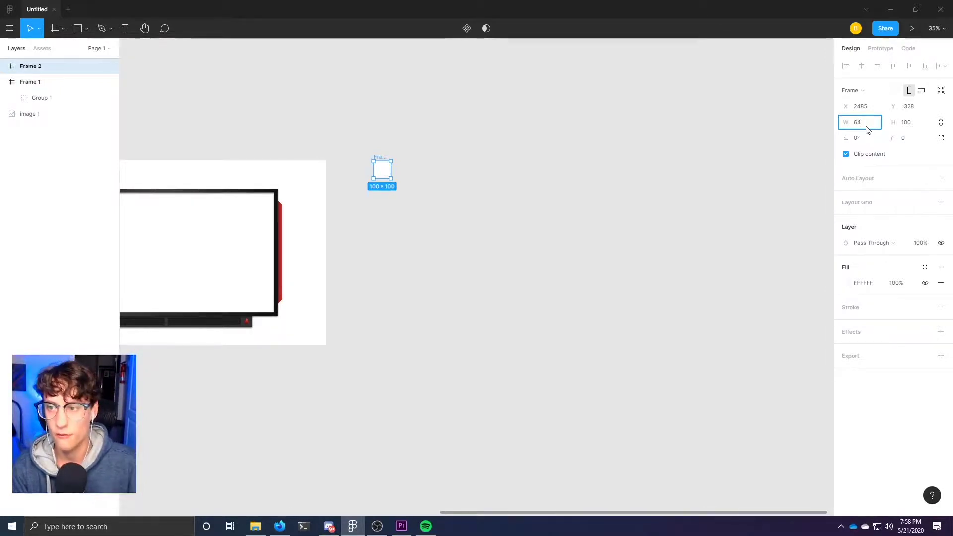
pyautogui.write('0')
pyautogui.press('Tab')
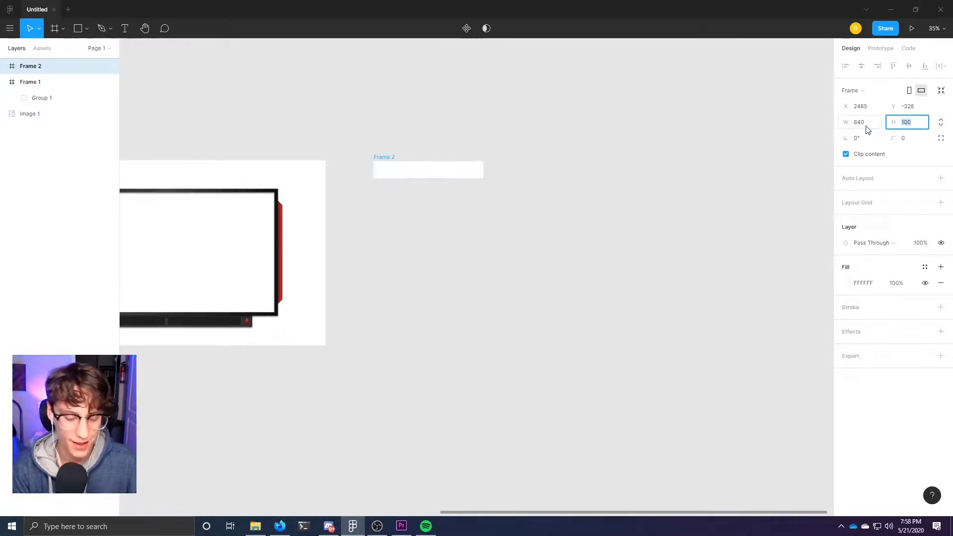
pyautogui.write('150')
pyautogui.press('Return')
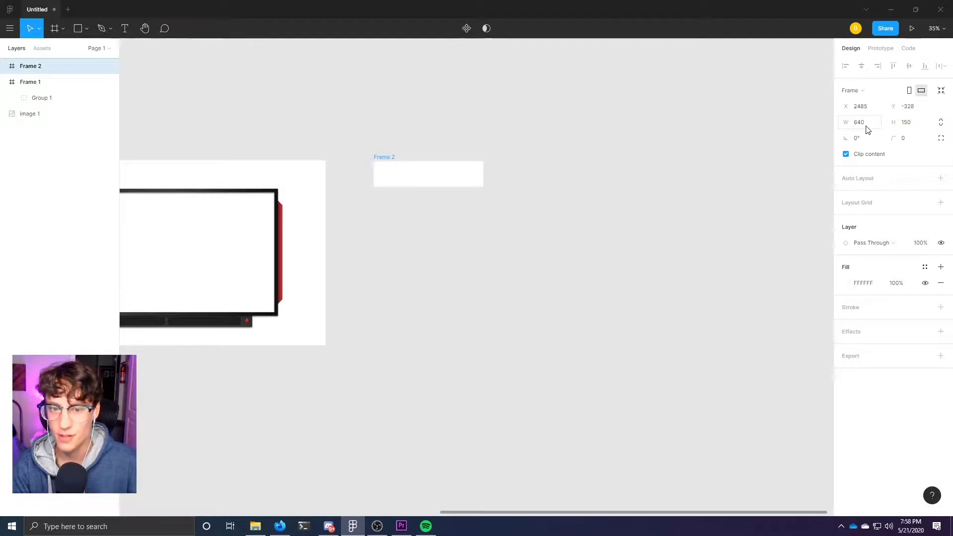
# Change Frame 2's fill to the solid dark grey 1D1D1D.
pyautogui.keyDown('ctrl'); pyautogui.scroll(5, 393, 168); pyautogui.keyUp('ctrl')
pyautogui.keyDown('ctrl'); pyautogui.scroll(3, 395, 168); pyautogui.keyUp('ctrl')
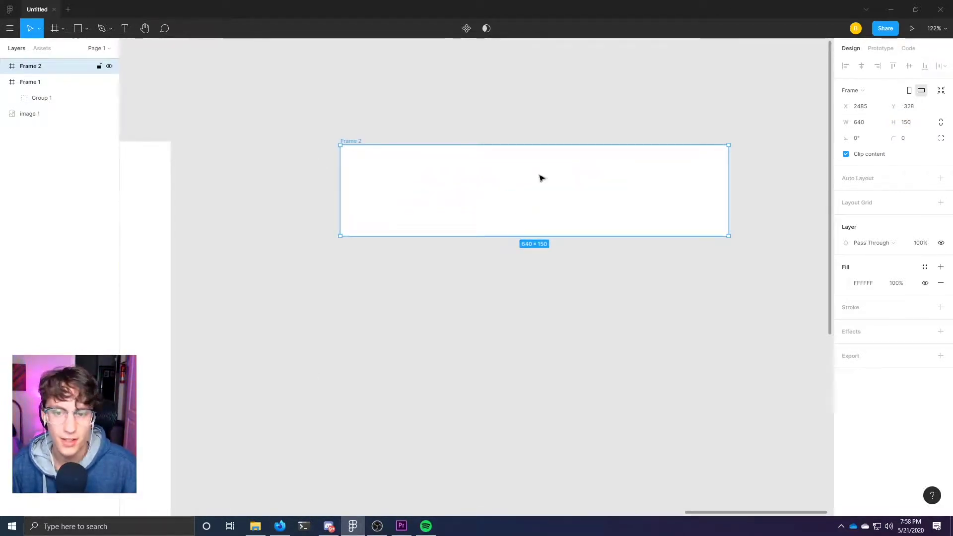
pyautogui.click(846, 284)
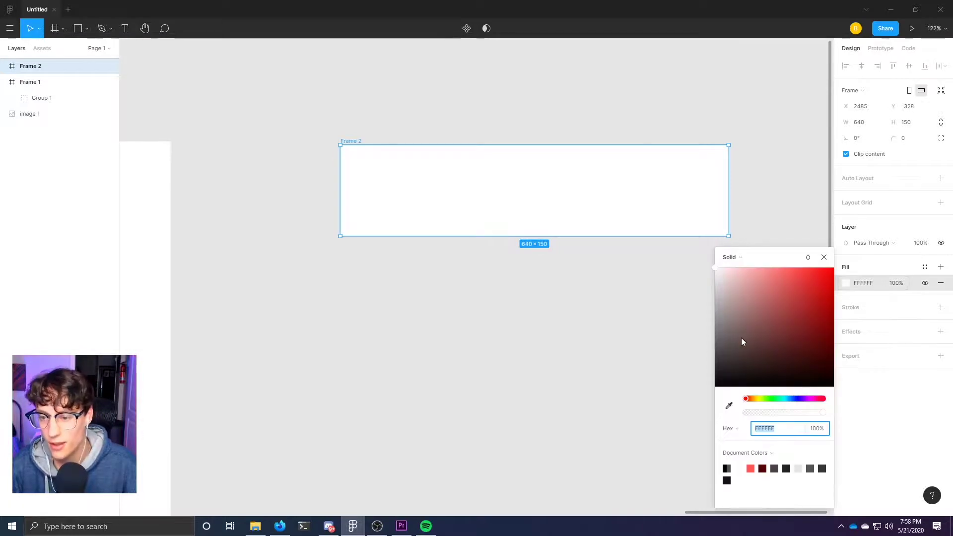
pyautogui.moveTo(743, 342); pyautogui.dragTo(703, 371)
pyautogui.moveTo(685, 378); pyautogui.dragTo(683, 379)
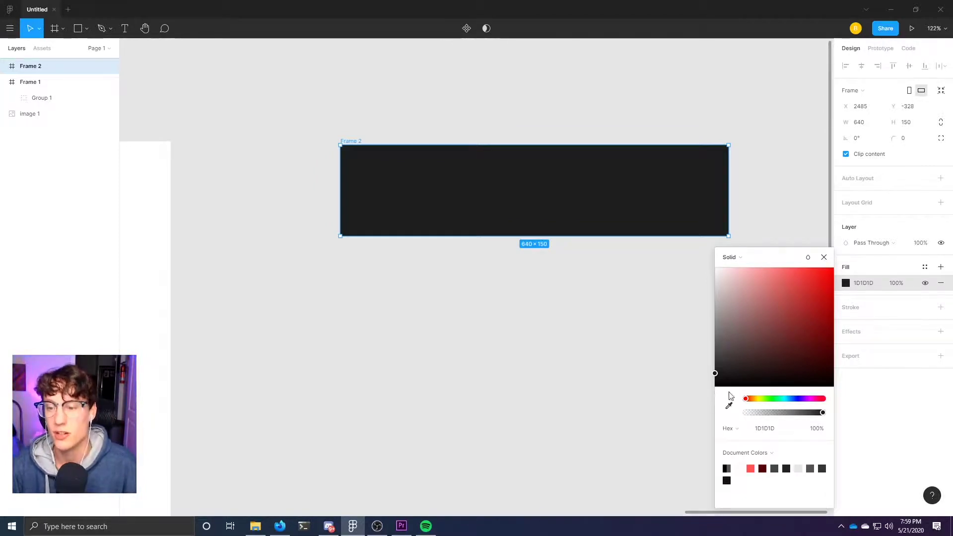
pyautogui.click(825, 259)
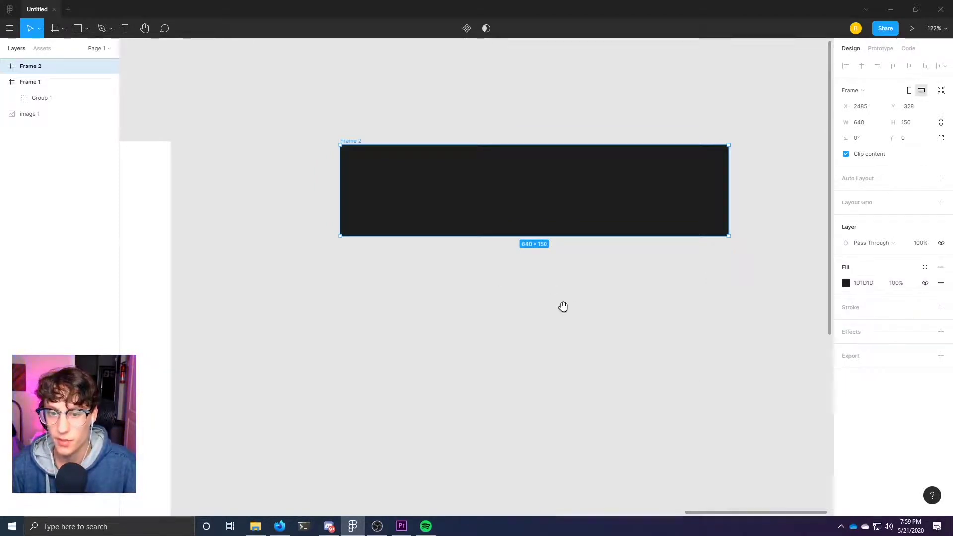
# Draw a closed, tapering curved shape about 247 × 422 with the Pen tool, sweeping diagonally across the left part of Frame 2.
pyautogui.moveTo(562, 307); pyautogui.dragTo(481, 360)
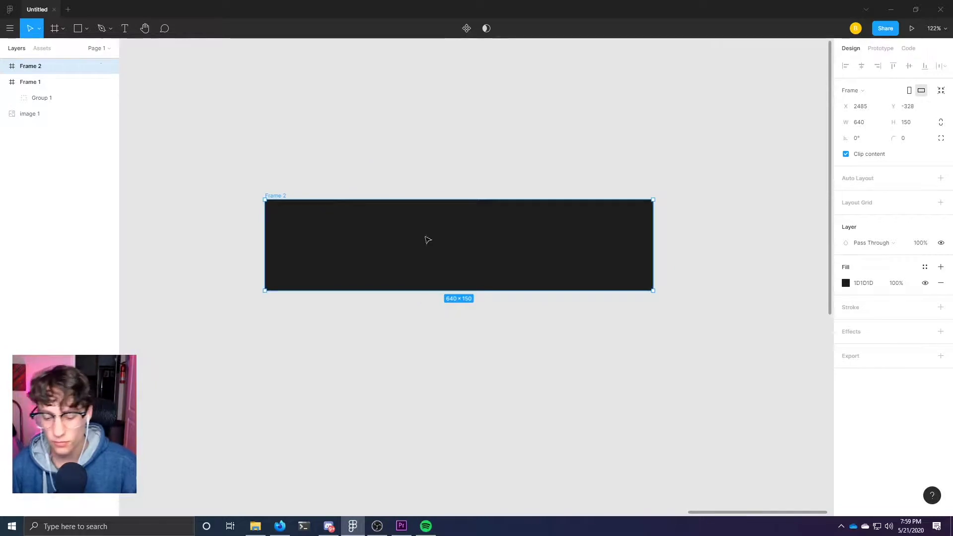
pyautogui.click(439, 147)
pyautogui.press('p')
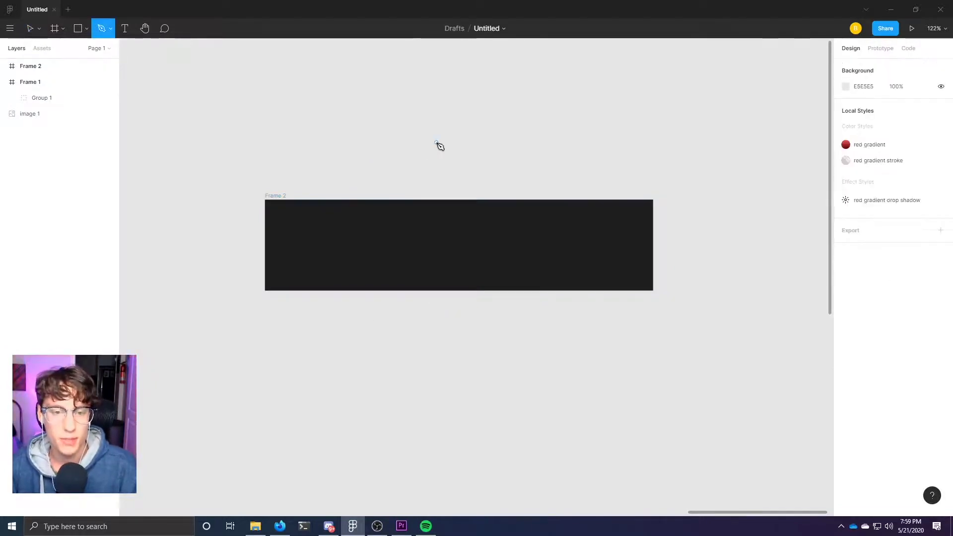
pyautogui.click(422, 173)
pyautogui.click(299, 358)
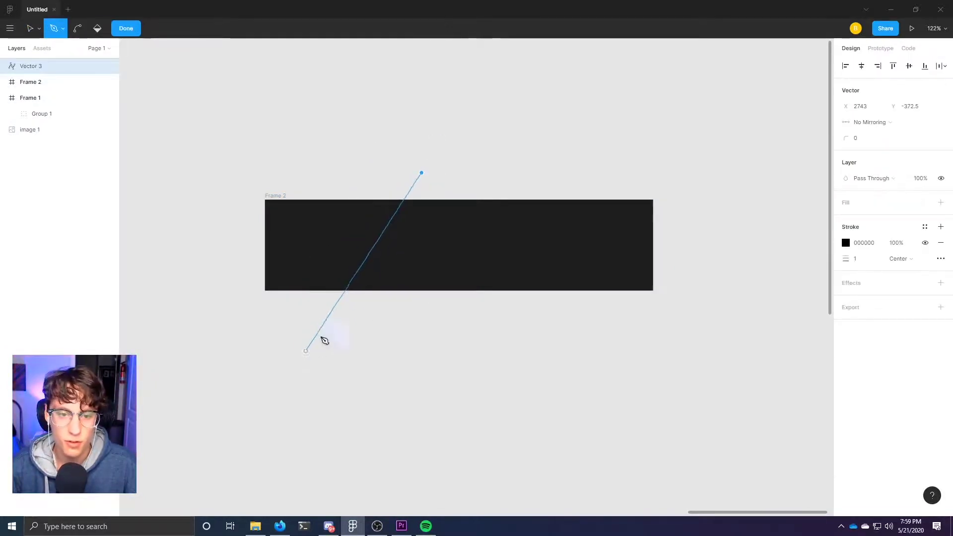
pyautogui.scroll(-2, 281, 321)
pyautogui.moveTo(272, 341); pyautogui.dragTo(256, 486)
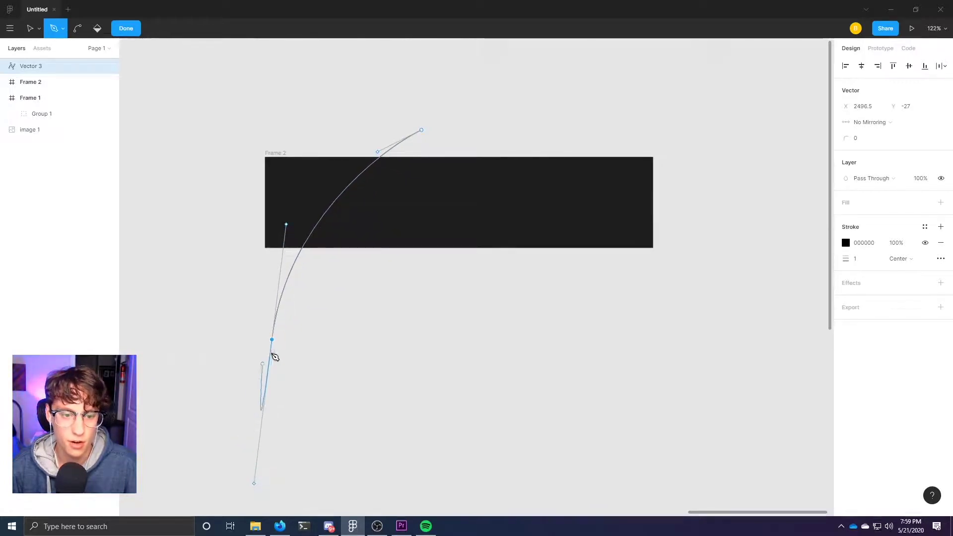
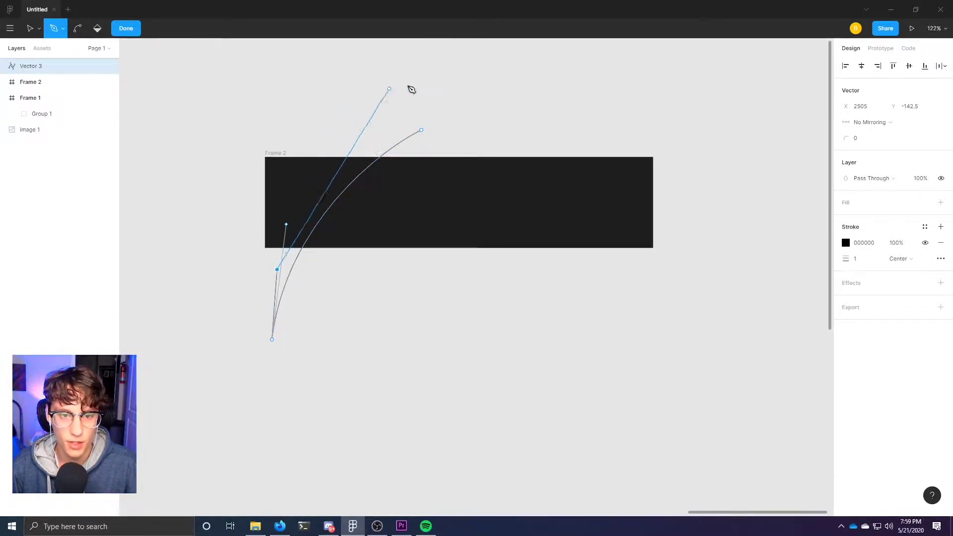
pyautogui.moveTo(383, 84); pyautogui.dragTo(465, 138)
pyautogui.click(383, 229)
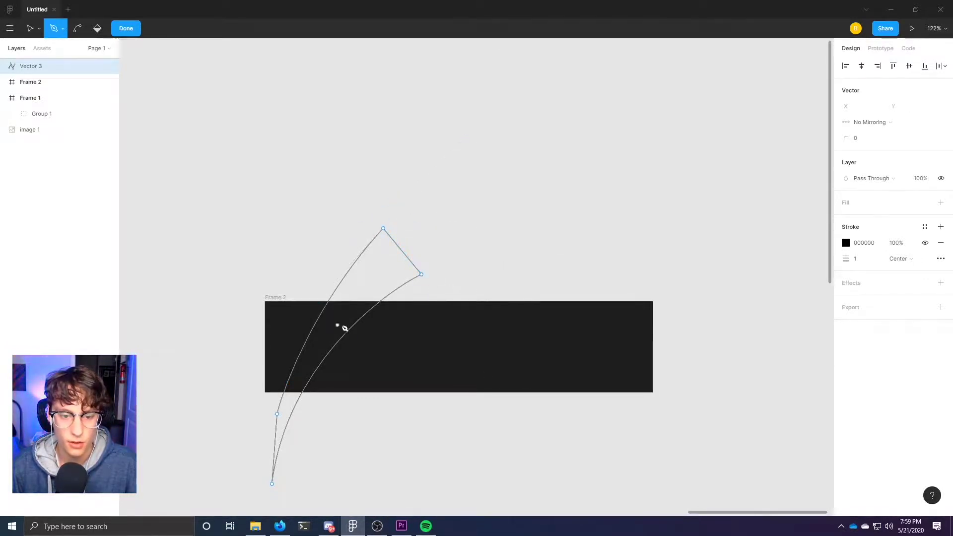
# Remove the curved shape's stroke and fill it with the red gradient color style.
pyautogui.click(941, 243)
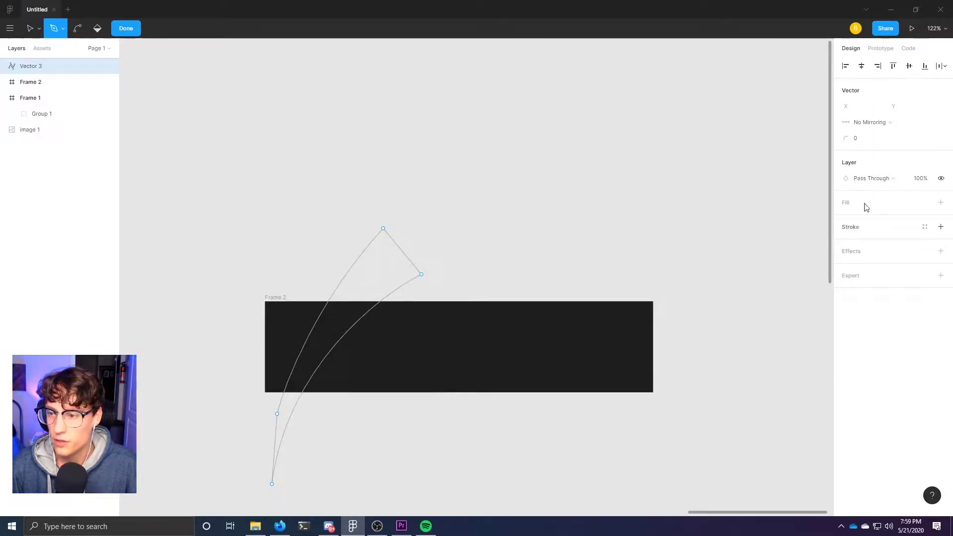
pyautogui.click(941, 203)
pyautogui.click(924, 202)
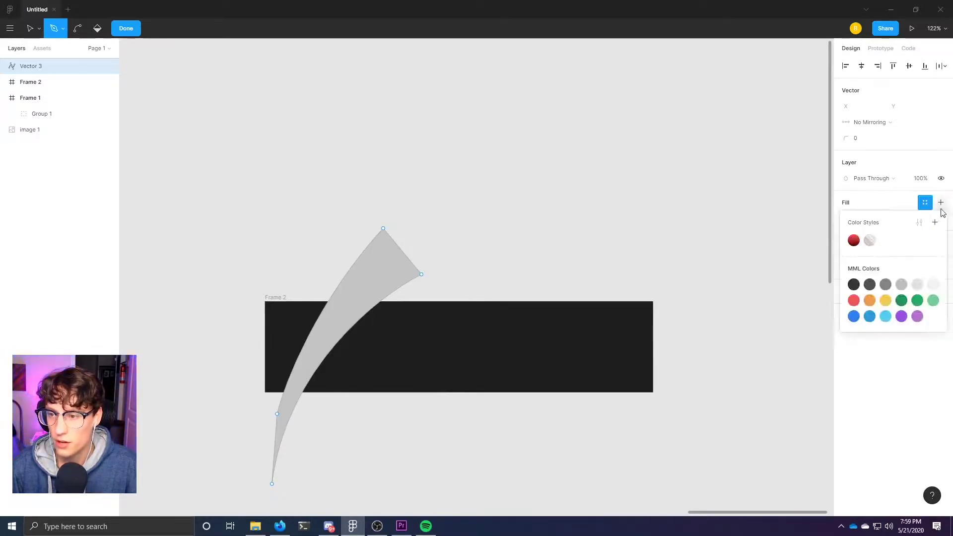
pyautogui.click(859, 243)
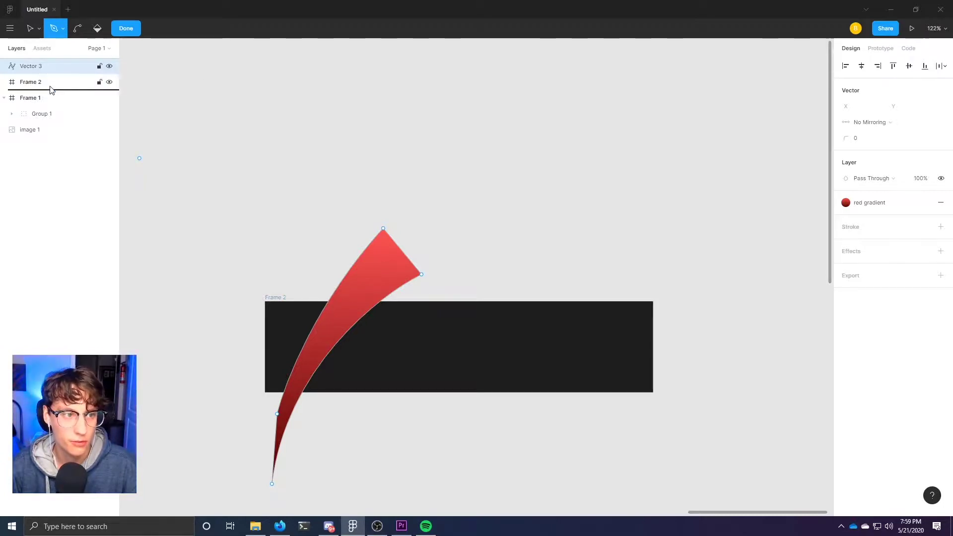
# Nest the curved shape's layer inside Frame 2 so it is clipped to the frame, and finish editing the vector.
pyautogui.moveTo(30, 66); pyautogui.dragTo(46, 84)
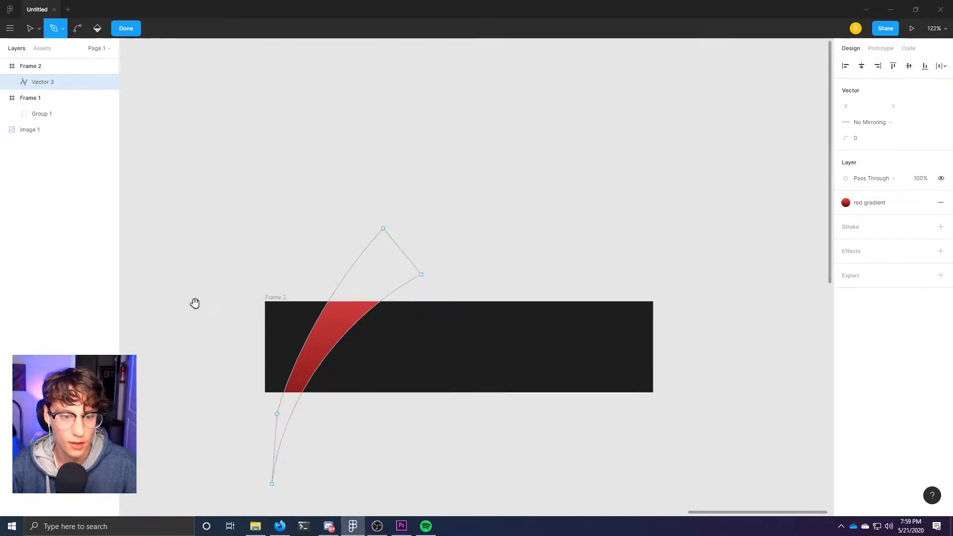
pyautogui.scroll(-3, 315, 217)
pyautogui.click(30, 29)
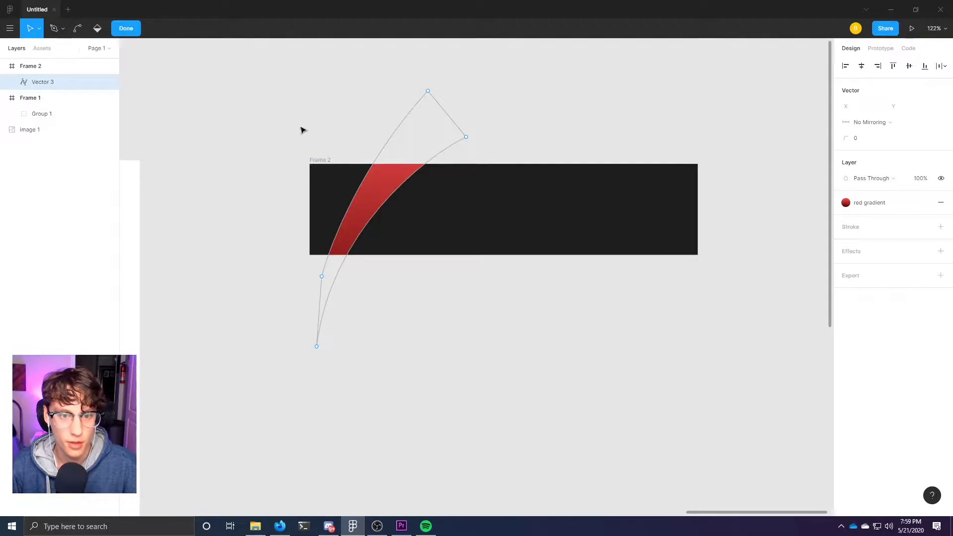
pyautogui.click(43, 67)
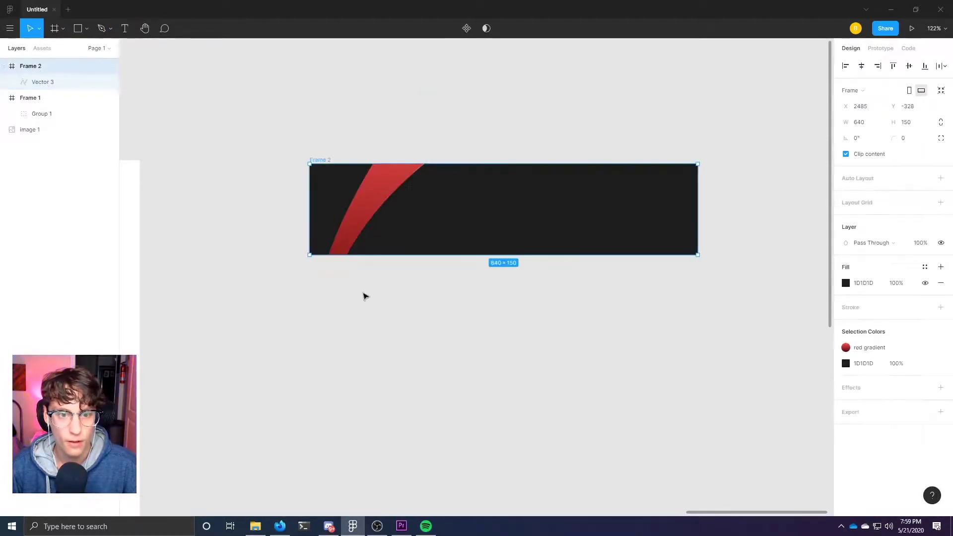
pyautogui.click(364, 295)
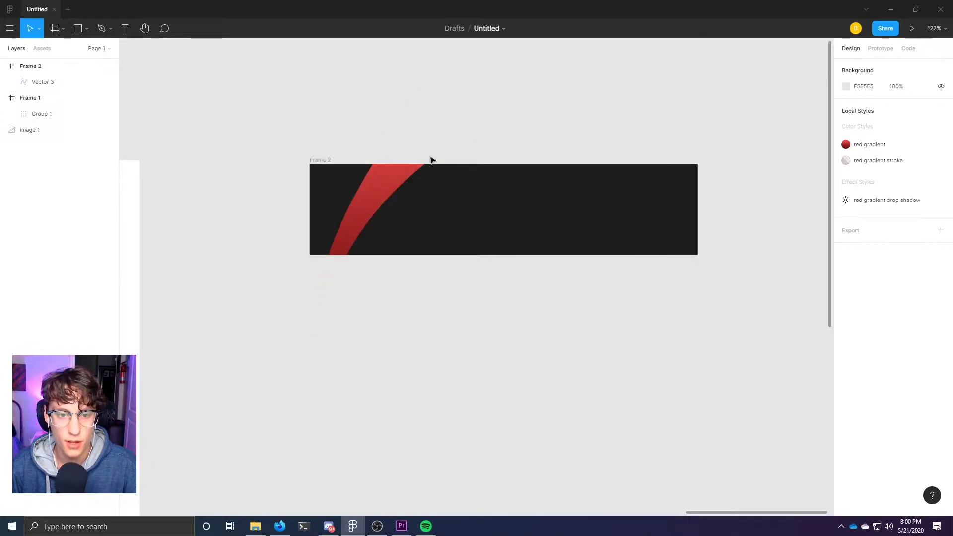
# Add a drop shadow to the curved shape with blur 5, Y offset 5 and black at 50% opacity.
pyautogui.click(376, 188)
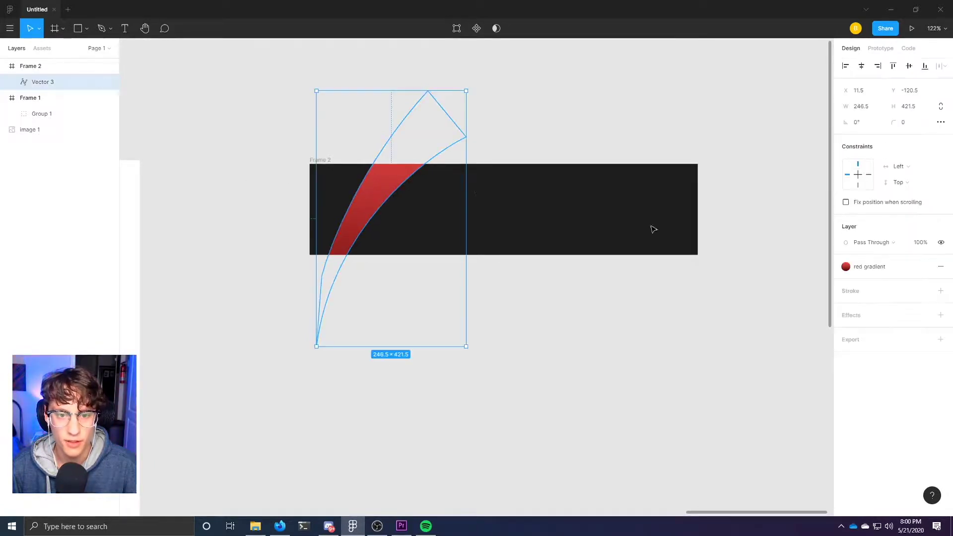
pyautogui.click(941, 316)
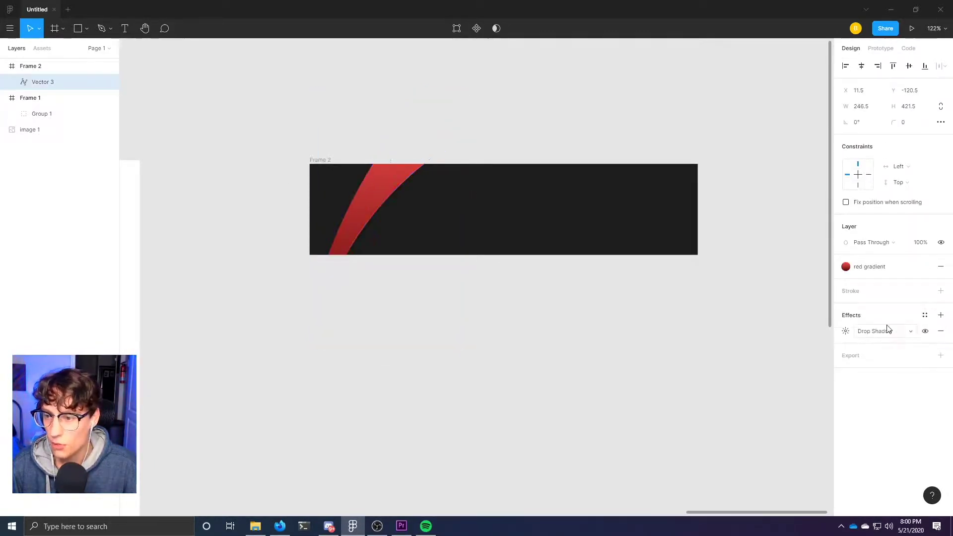
pyautogui.click(847, 332)
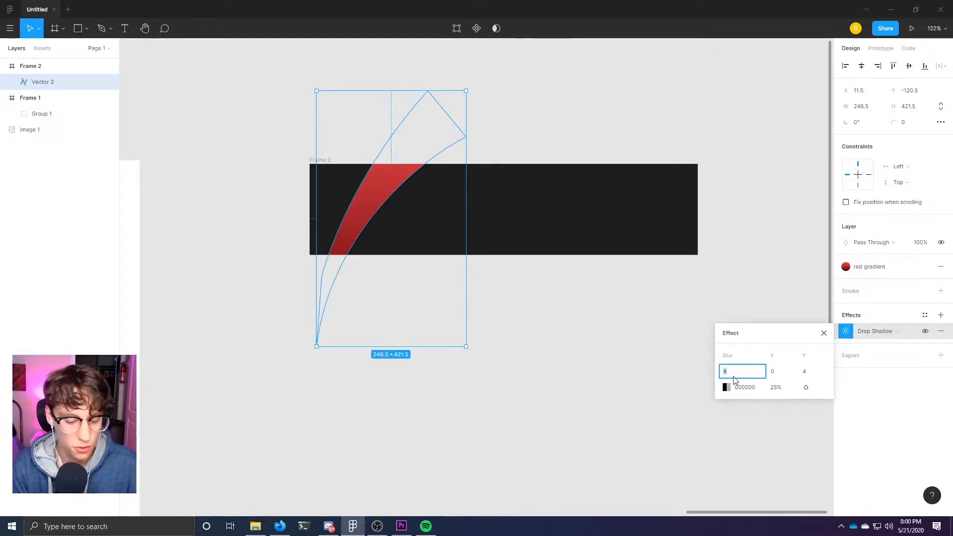
pyautogui.write('5')
pyautogui.click(817, 372)
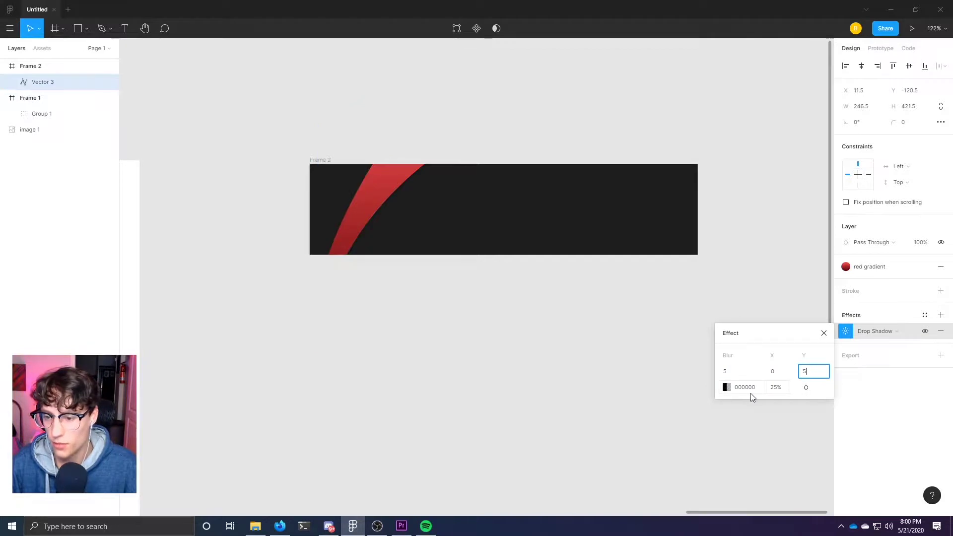
pyautogui.click(725, 388)
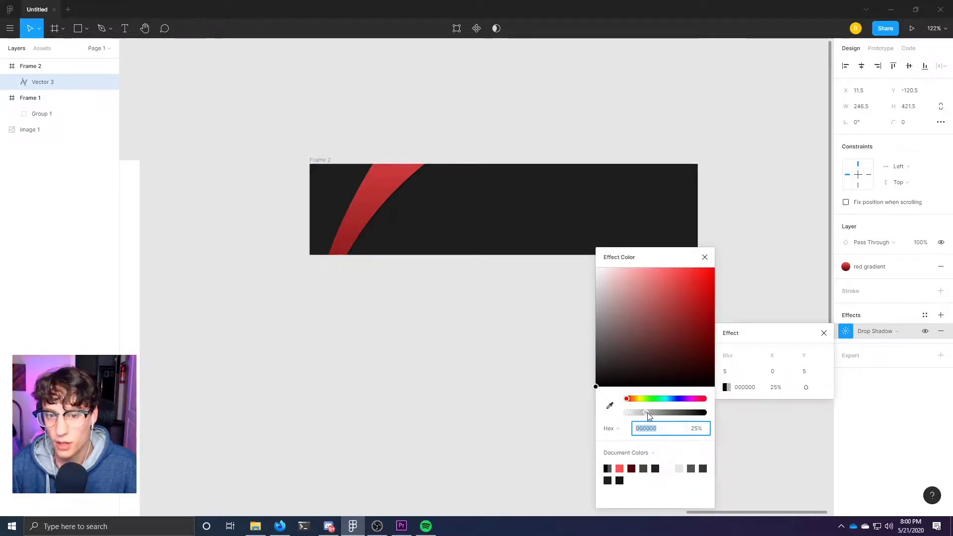
pyautogui.moveTo(649, 416); pyautogui.dragTo(665, 419)
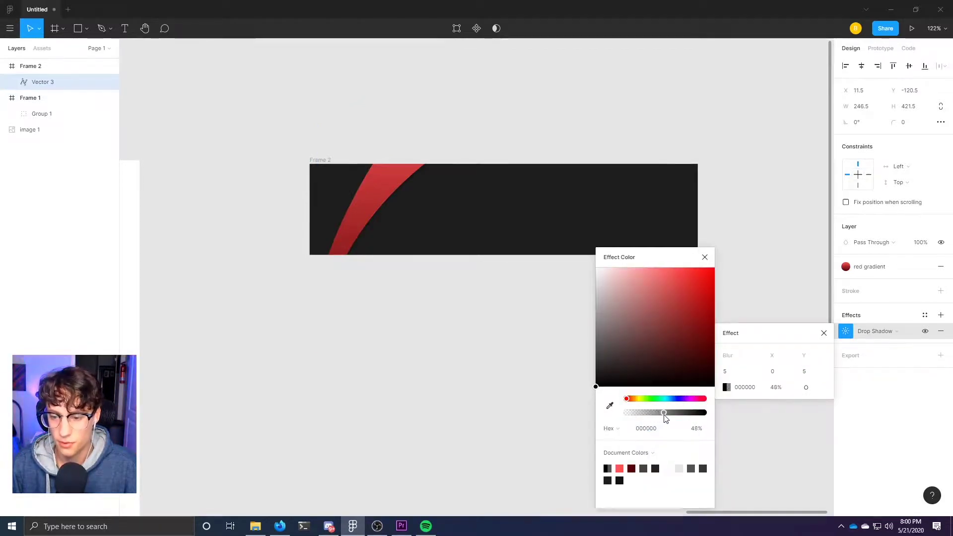
pyautogui.click(790, 456)
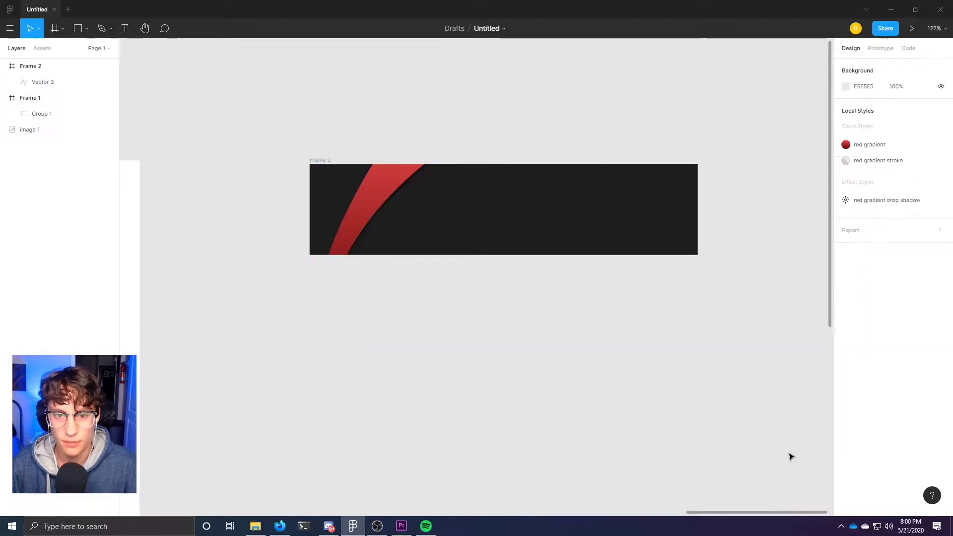
# Set the drop shadow blur of the red curved shape in Frame 2 to 8.
pyautogui.click(50, 82)
pyautogui.click(846, 331)
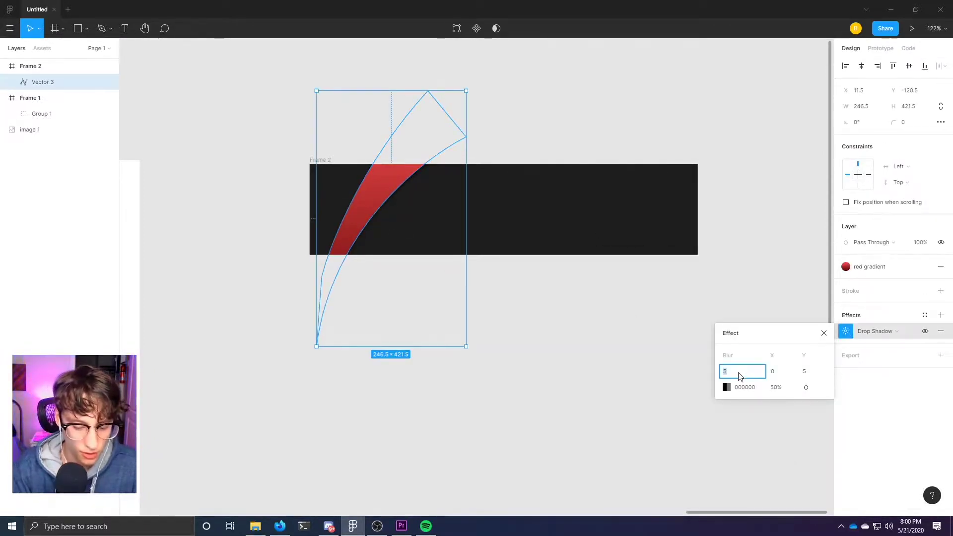
pyautogui.write('8')
pyautogui.press('Return')
pyautogui.click(581, 143)
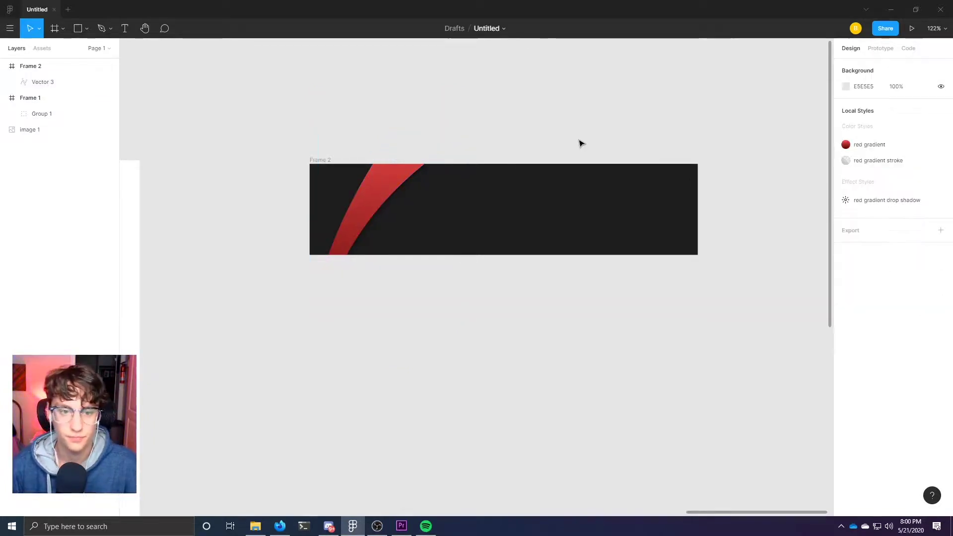
# Detach the curved shape's fill from the red gradient style and angle its gradient along the curve, bright at the upper end and dark at the lower end.
pyautogui.click(360, 197)
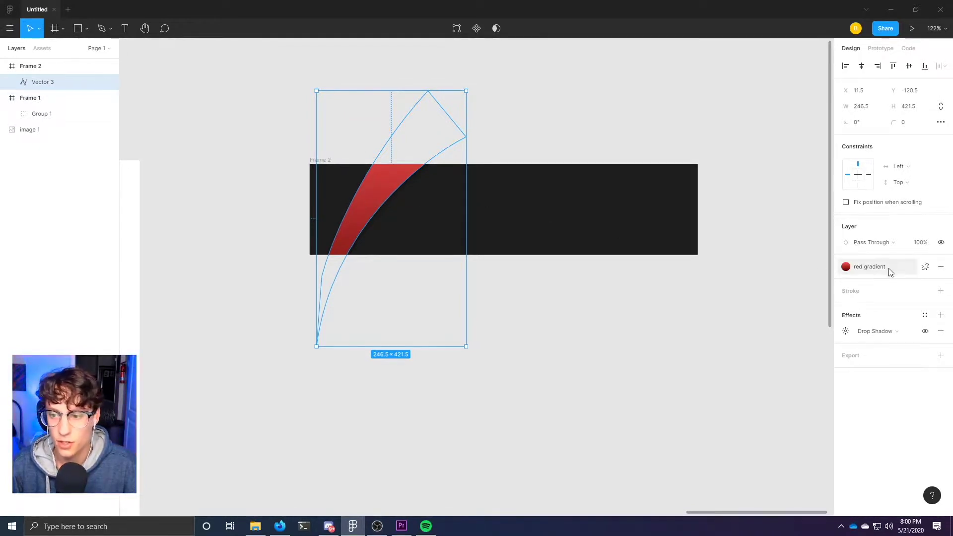
pyautogui.click(922, 267)
pyautogui.click(847, 284)
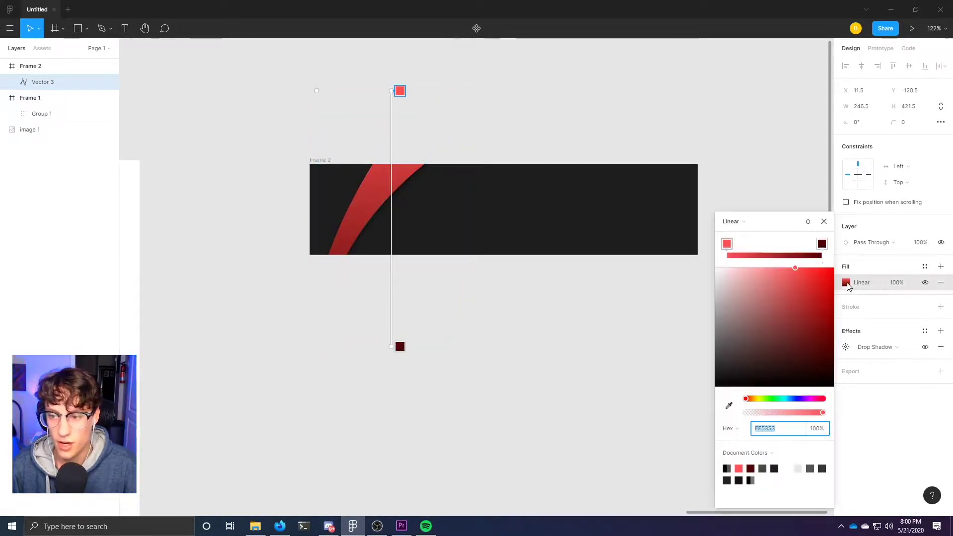
pyautogui.moveTo(392, 348); pyautogui.dragTo(383, 279)
pyautogui.moveTo(387, 94)
pyautogui.mouseDown()
pyautogui.moveTo(383, 130)
pyautogui.moveTo(389, 89)
pyautogui.moveTo(391, 101)
pyautogui.mouseUp()
pyautogui.moveTo(385, 277); pyautogui.dragTo(341, 257)
pyautogui.moveTo(401, 102); pyautogui.dragTo(432, 111)
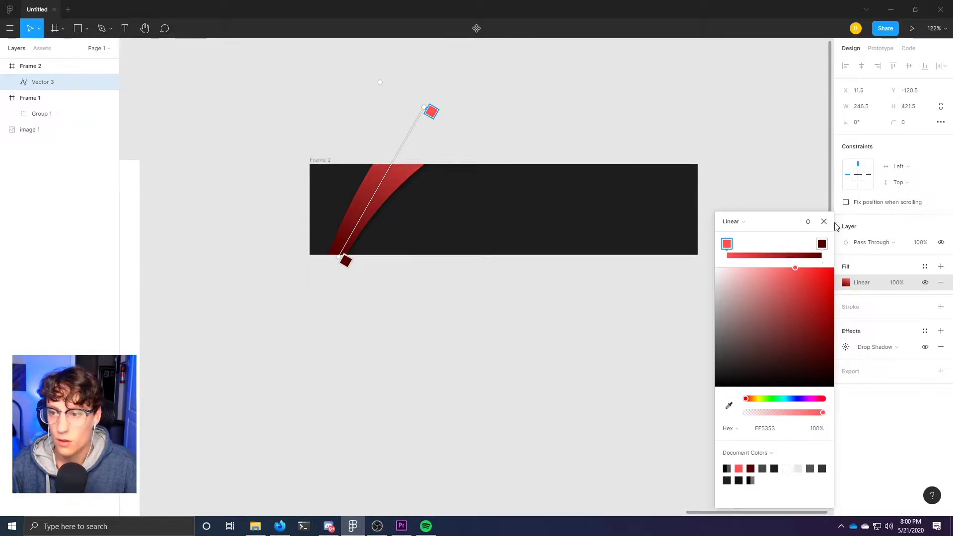
pyautogui.click(825, 221)
pyautogui.click(355, 156)
# Duplicate the red curved shape, shift the copy about 28 px left and rotate it about 4.8° counterclockwise.
pyautogui.hscroll(-5, 425, 313)
pyautogui.scroll(2, 426, 313)
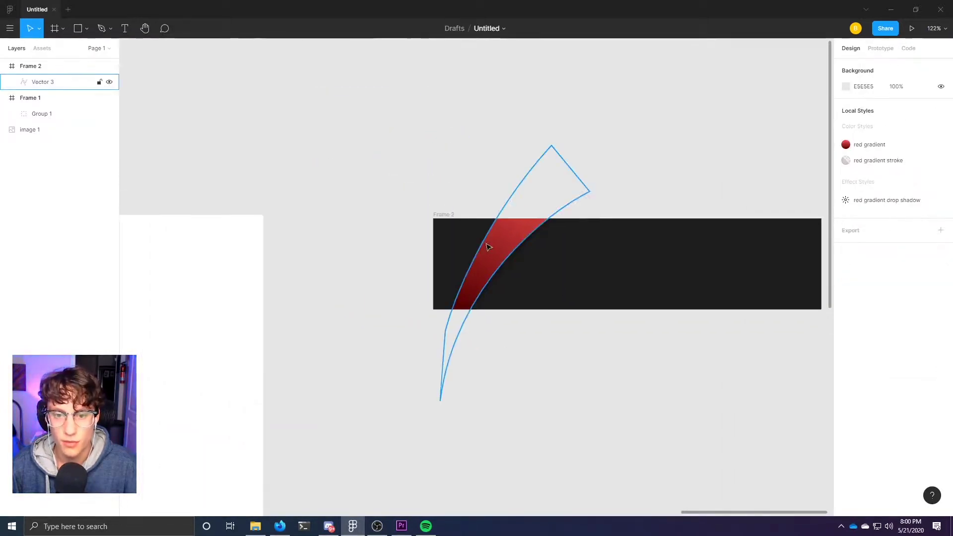
pyautogui.click(488, 247)
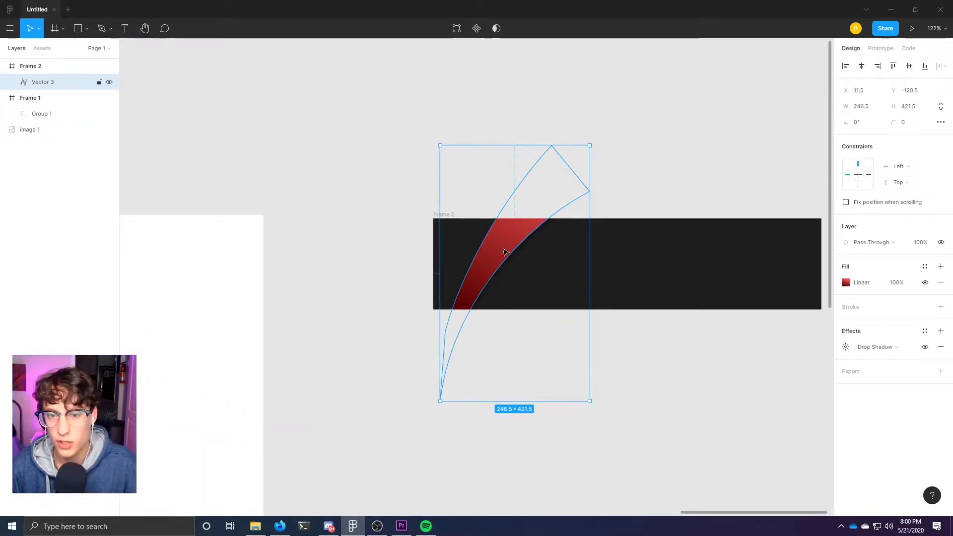
pyautogui.hotkey('ctrl', 'd')
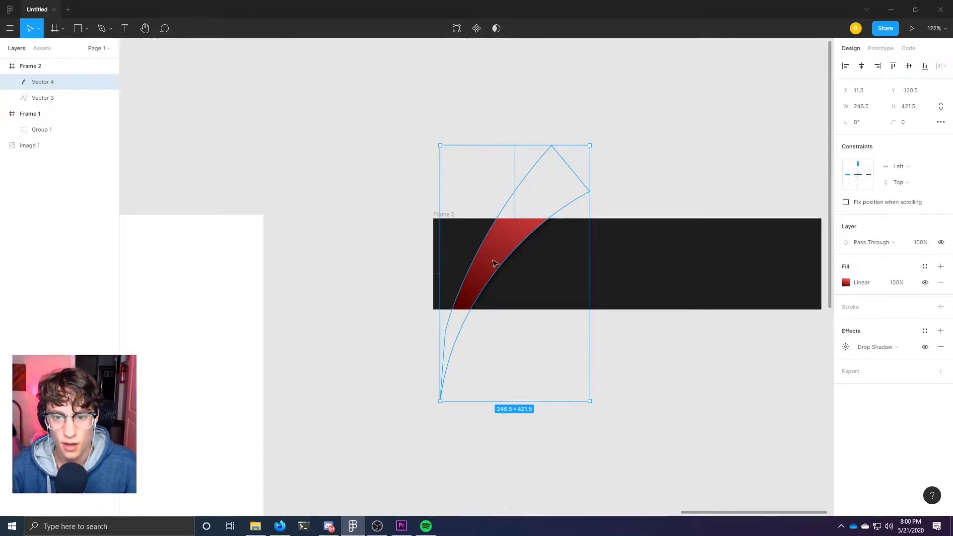
pyautogui.moveTo(495, 263); pyautogui.dragTo(480, 264)
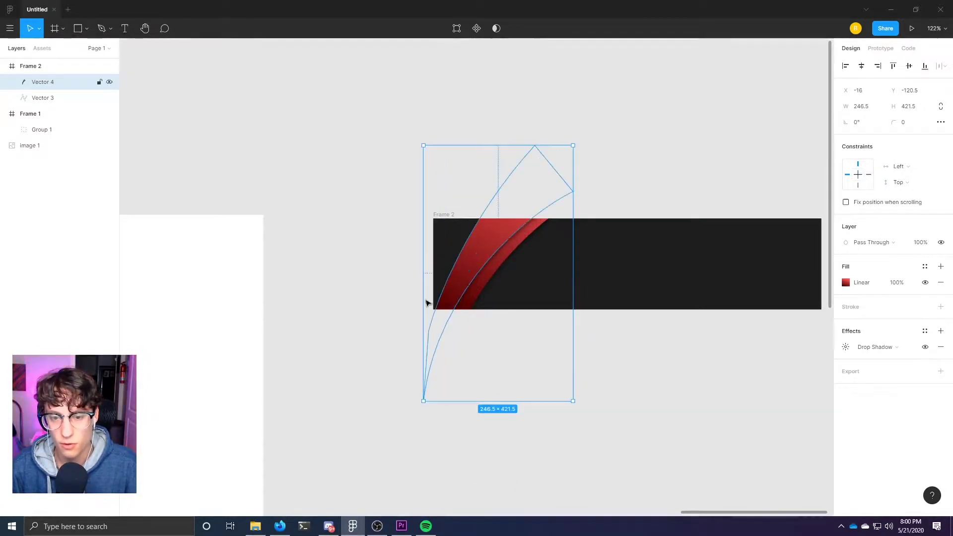
pyautogui.moveTo(424, 401); pyautogui.dragTo(433, 408)
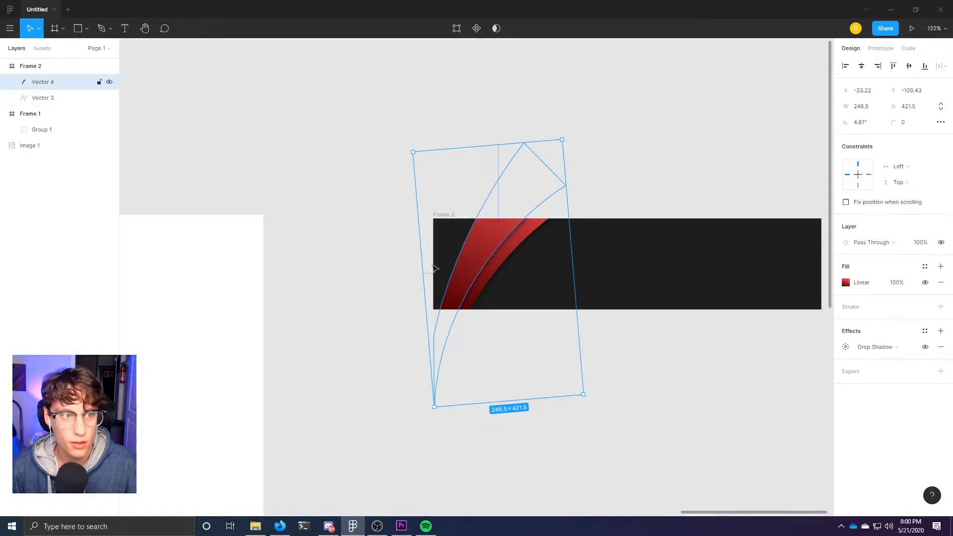
pyautogui.click(603, 194)
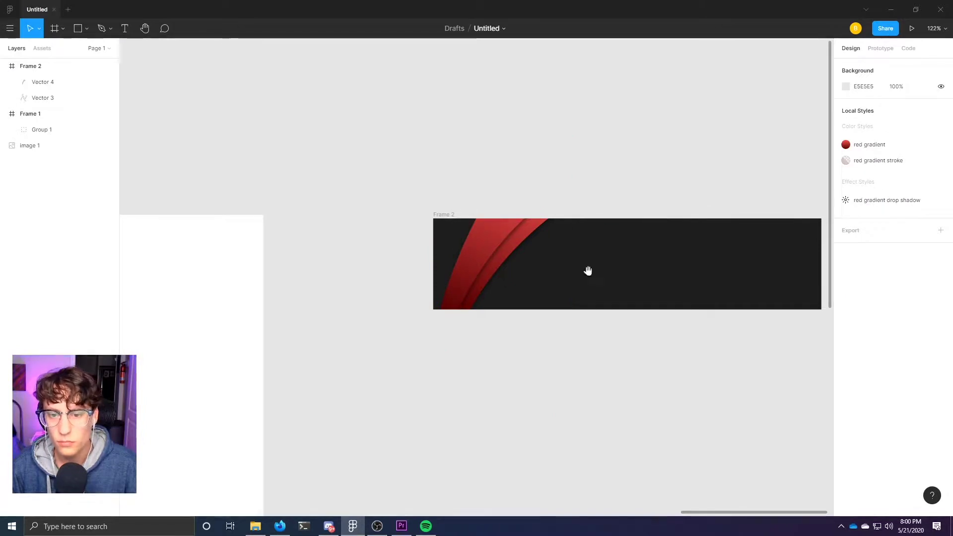
# Draw a closed, tapering curved shape about 185 × 306 with the Pen tool, following just outside the right edge of the red shapes.
pyautogui.moveTo(587, 270); pyautogui.dragTo(436, 259)
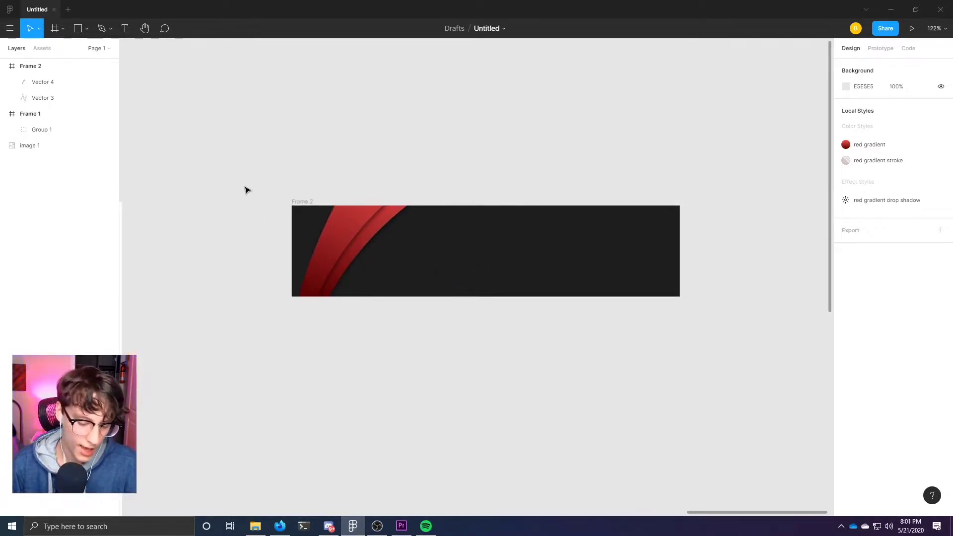
pyautogui.press('p')
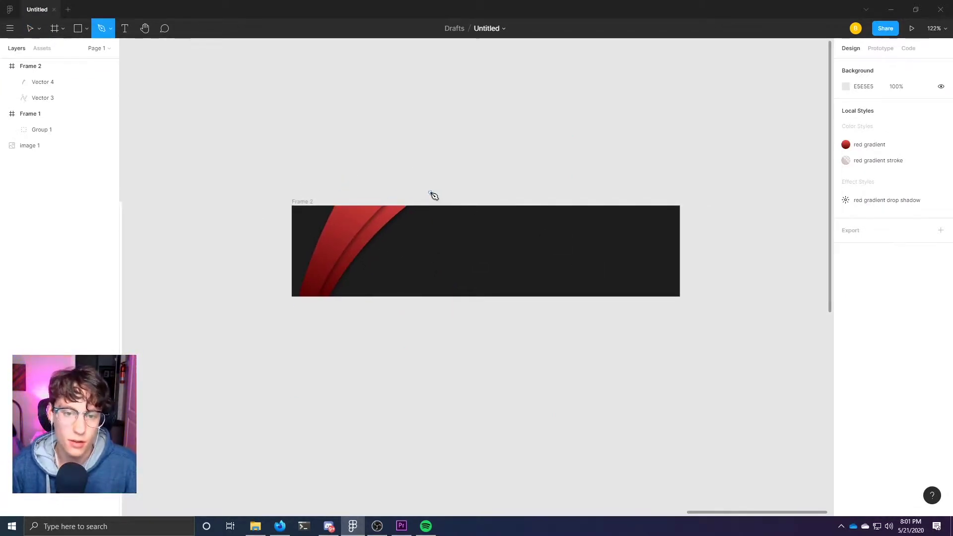
pyautogui.click(431, 192)
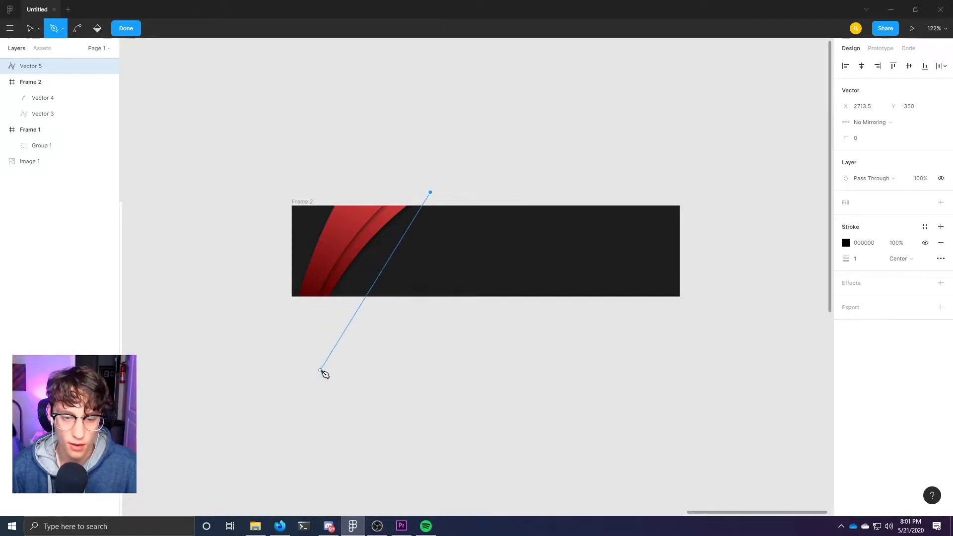
pyautogui.moveTo(319, 369); pyautogui.dragTo(332, 451)
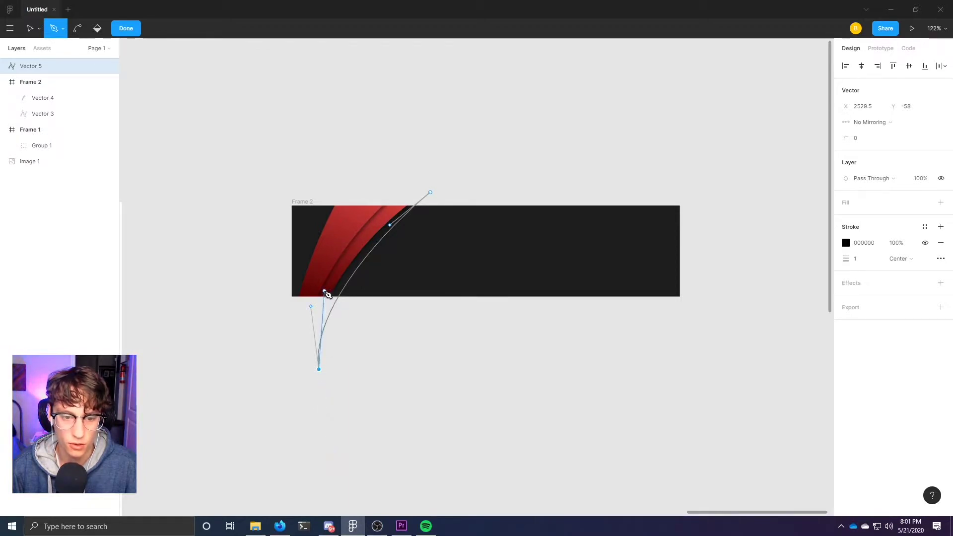
pyautogui.click(376, 184)
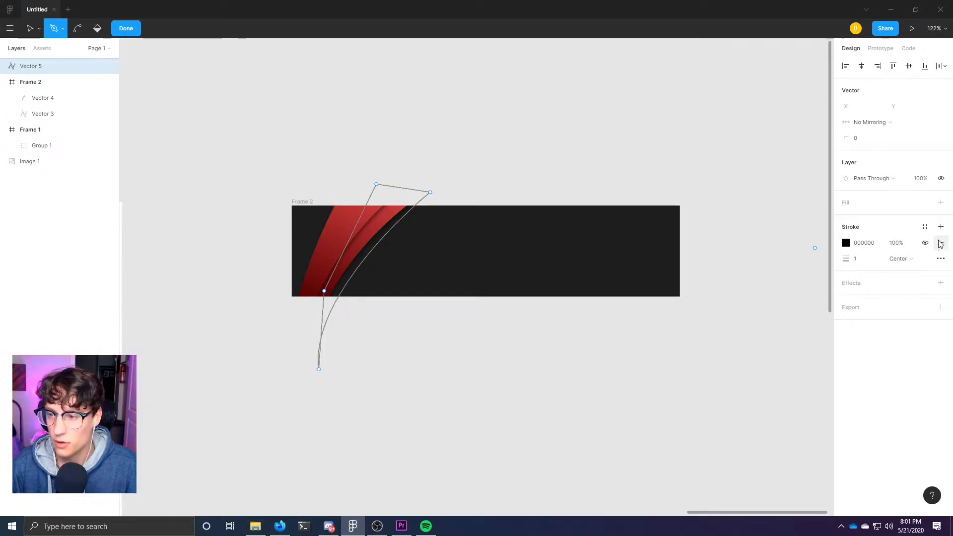
# Remove the new curved shape's stroke and give it a linear gradient fill.
pyautogui.click(941, 244)
pyautogui.click(941, 203)
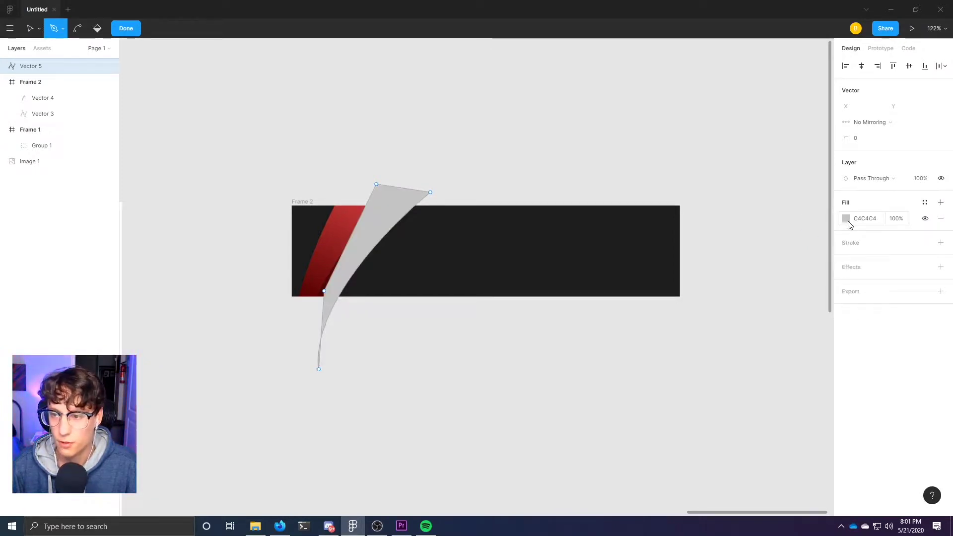
pyautogui.click(847, 219)
pyautogui.click(752, 225)
pyautogui.click(750, 230)
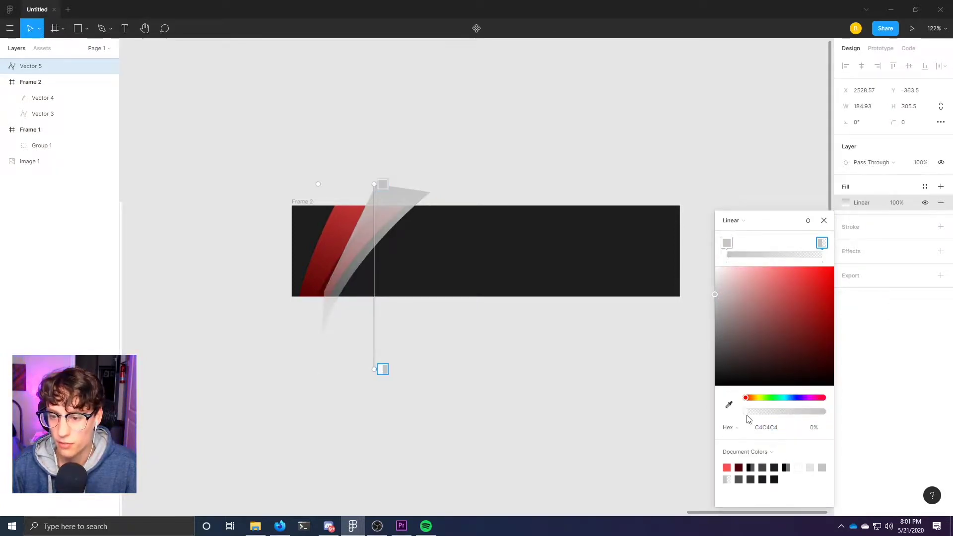
# Make the gradient run from CBCBCB grey to opaque near-white, angled along the curve with the grey end at the lower part.
pyautogui.moveTo(748, 412); pyautogui.dragTo(921, 408)
pyautogui.moveTo(752, 303); pyautogui.dragTo(701, 258)
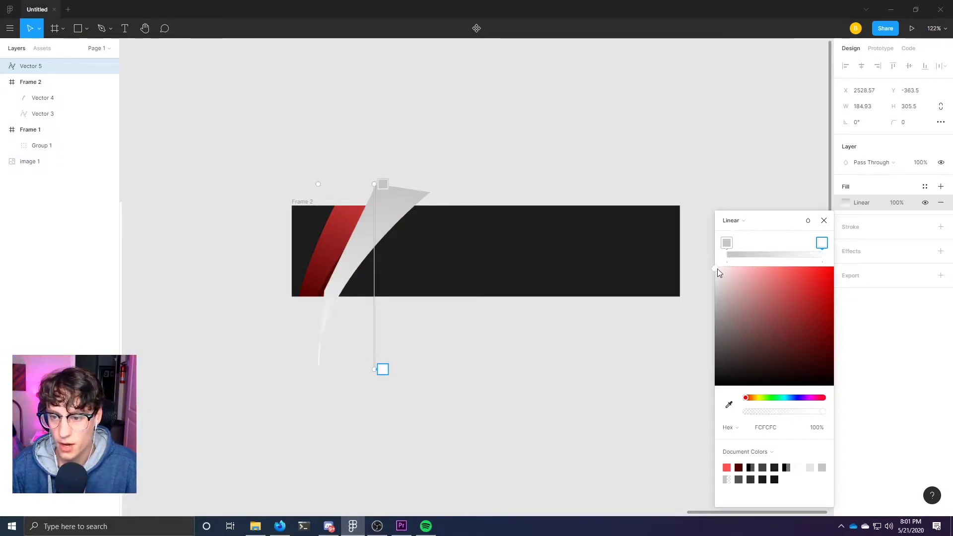
pyautogui.click(727, 243)
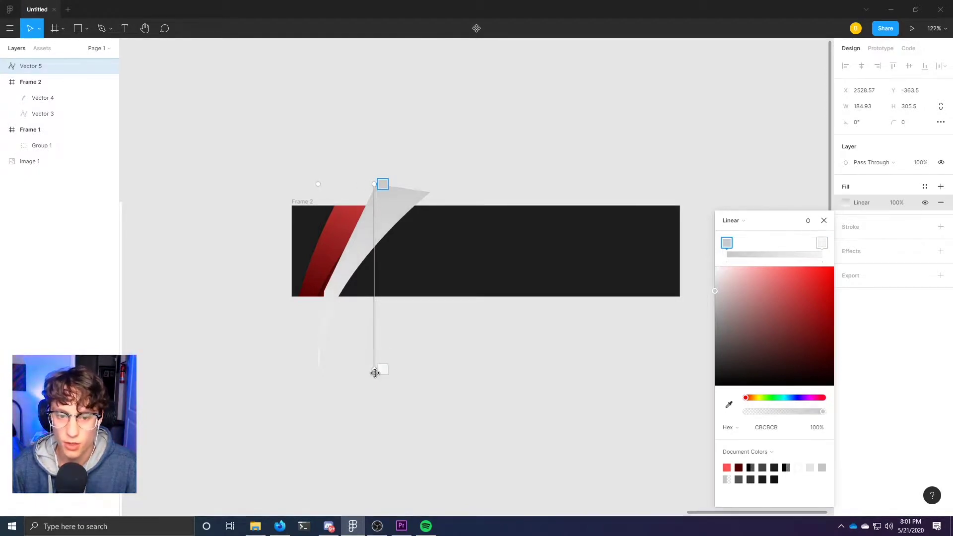
pyautogui.moveTo(375, 371); pyautogui.dragTo(341, 274)
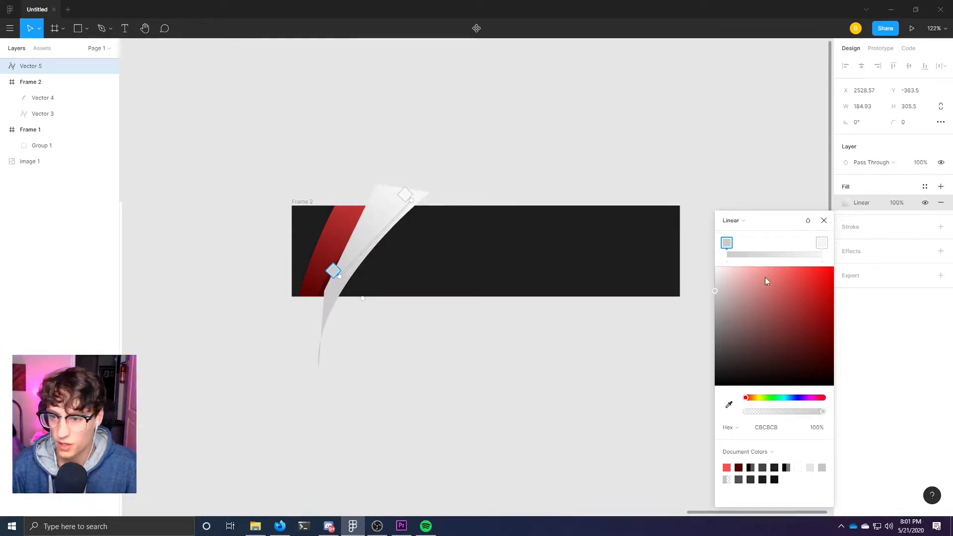
pyautogui.click(826, 221)
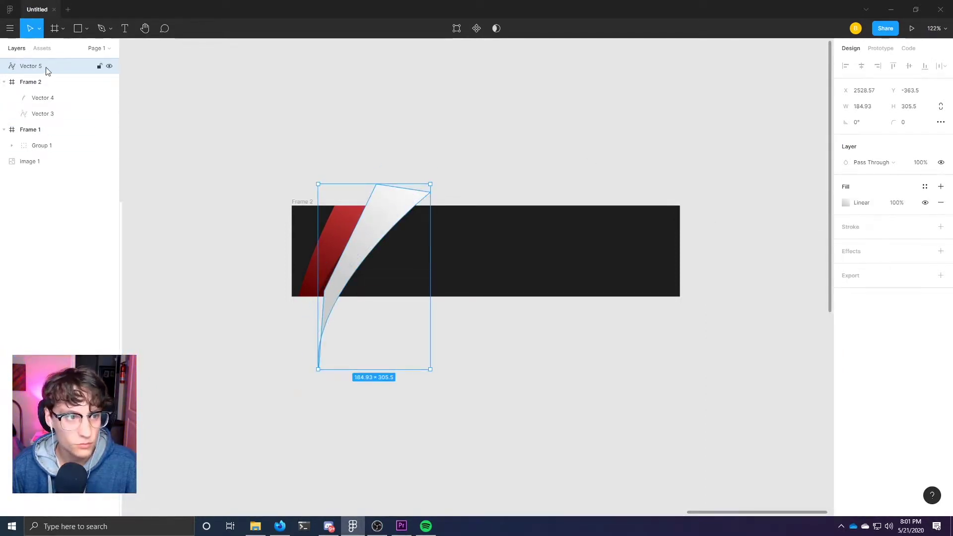
# Nest the light curved shape's layer at the bottom of Frame 2, behind both red shapes.
pyautogui.moveTo(57, 82); pyautogui.dragTo(64, 118)
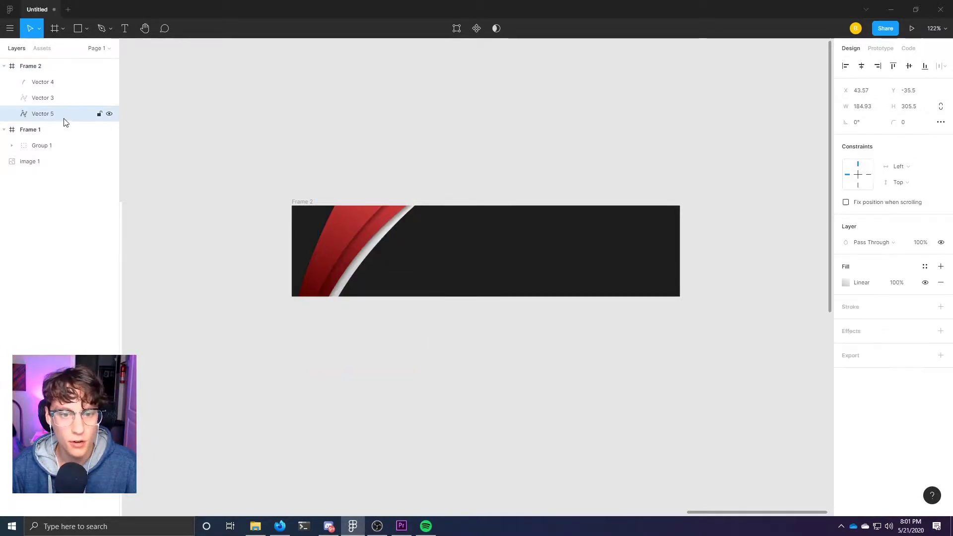
pyautogui.click(449, 89)
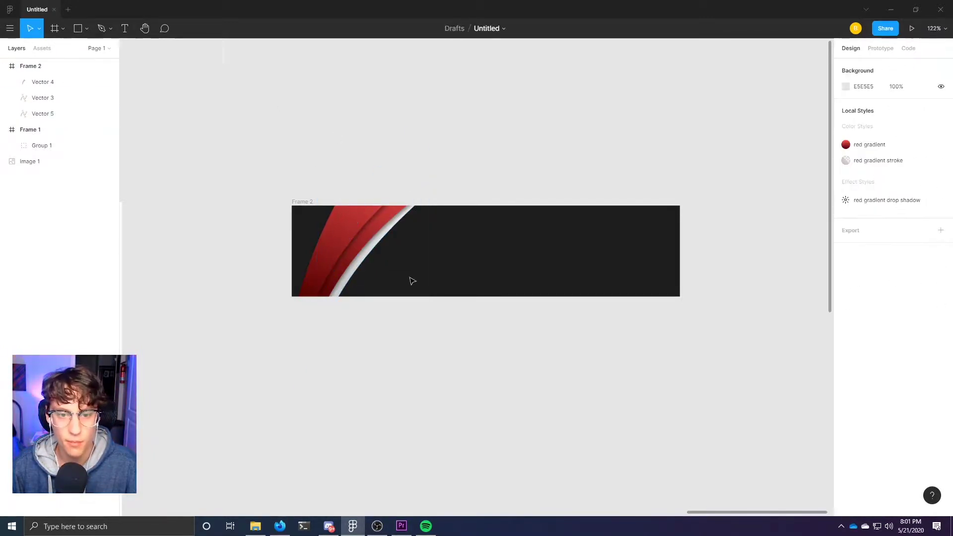
pyautogui.moveTo(480, 361); pyautogui.dragTo(400, 368)
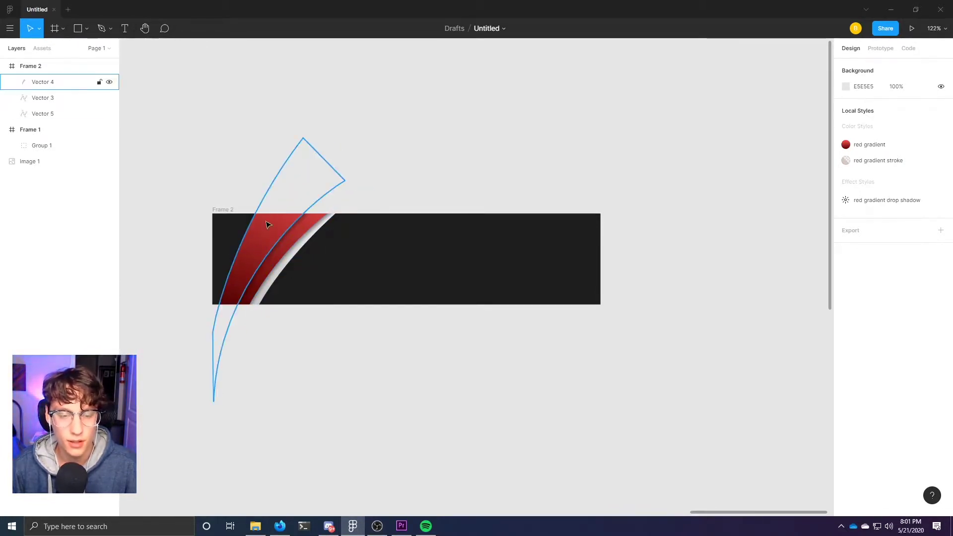
pyautogui.moveTo(370, 338); pyautogui.dragTo(423, 329)
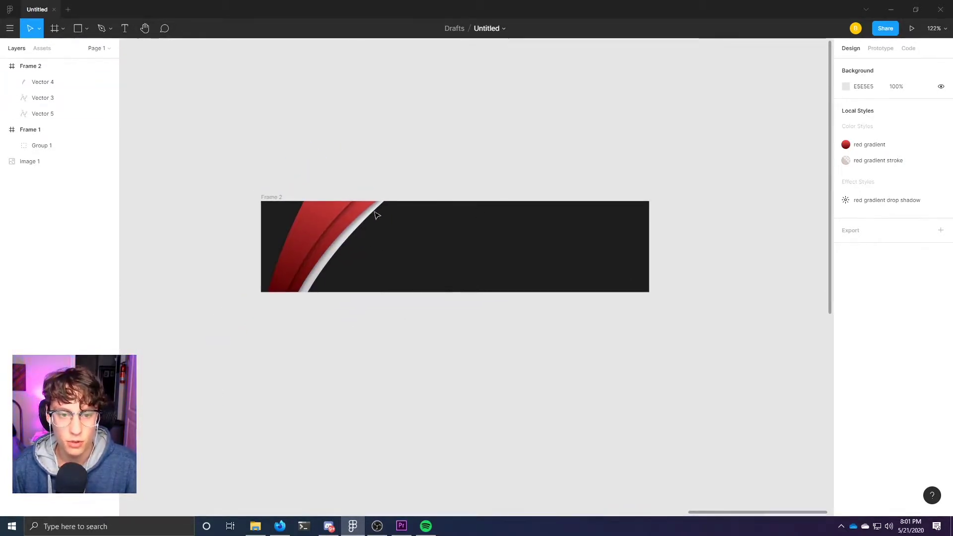
# Add the text "Panel" to Frame 2 and centre it horizontally and vertically in the frame.
pyautogui.press('t')
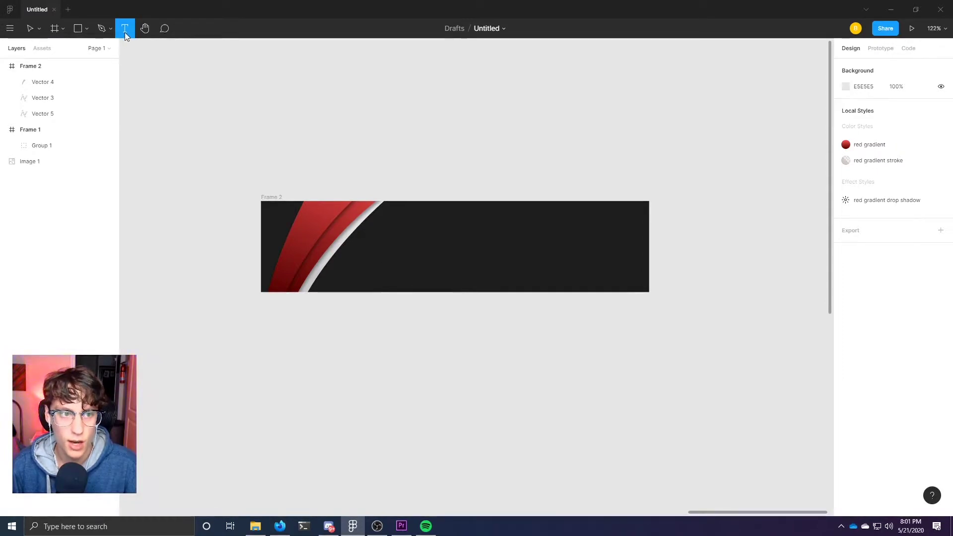
pyautogui.click(385, 258)
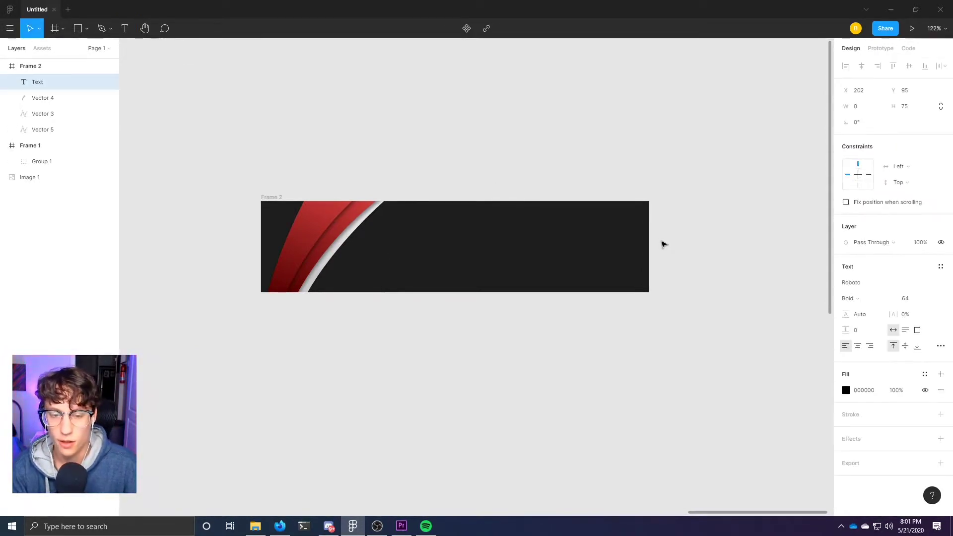
pyautogui.write('Panel')
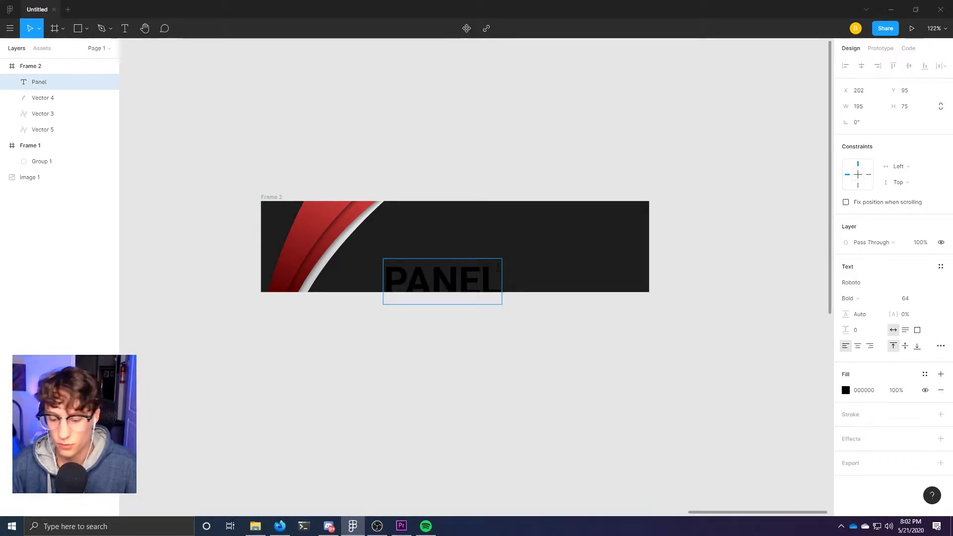
pyautogui.press('Escape')
pyautogui.moveTo(425, 291); pyautogui.dragTo(441, 266)
pyautogui.click(863, 69)
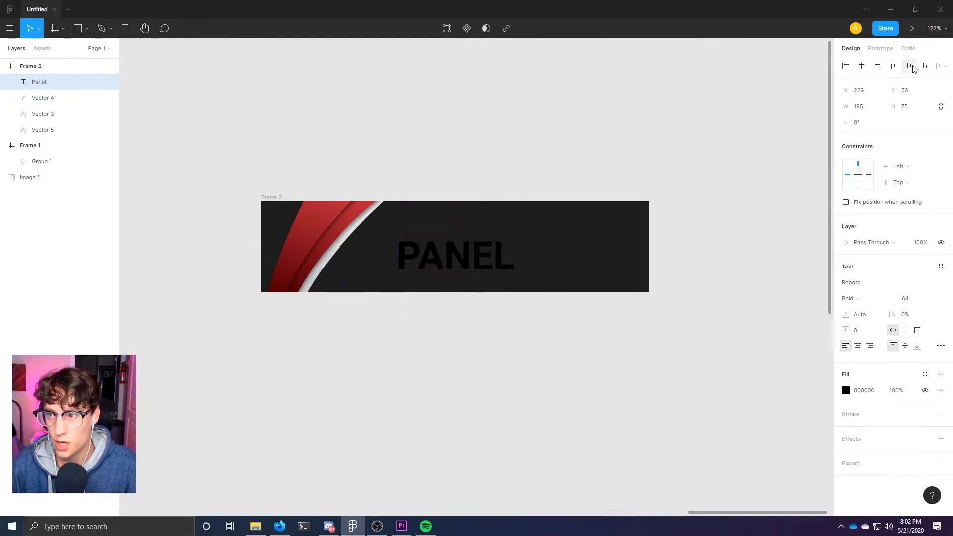
pyautogui.click(909, 66)
# Set the panel text's fill color to EFEFEF.
pyautogui.click(846, 390)
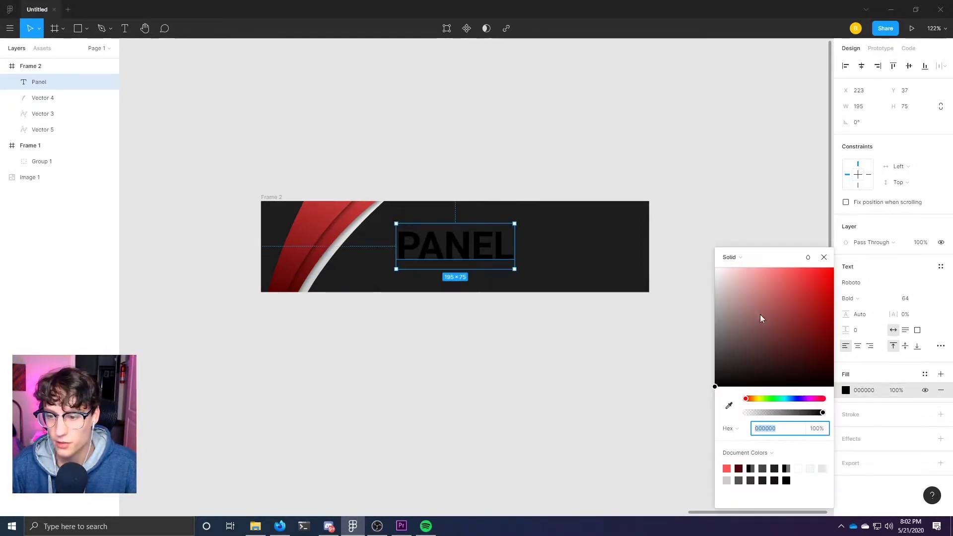
pyautogui.write('FFFFFF')
pyautogui.press('Return')
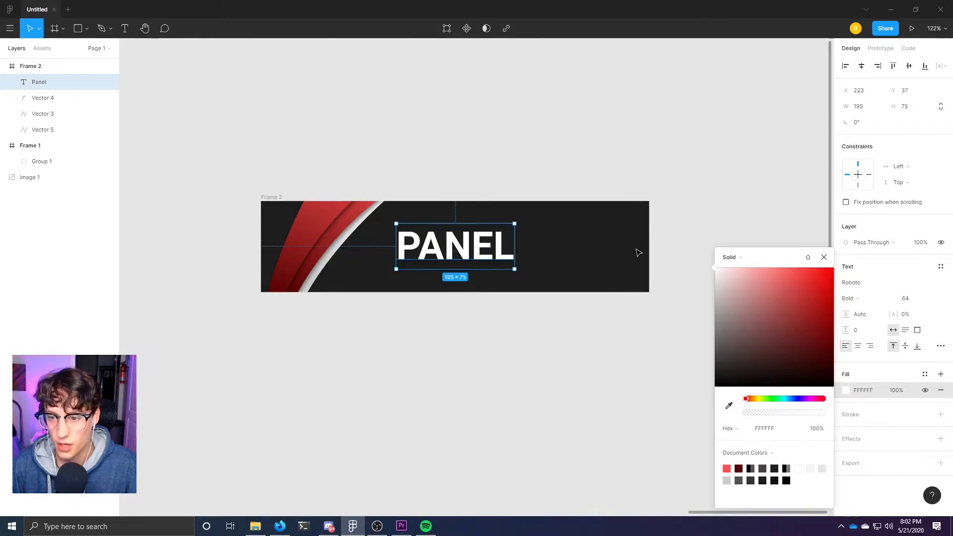
pyautogui.write('E9E9E9')
pyautogui.press('Return')
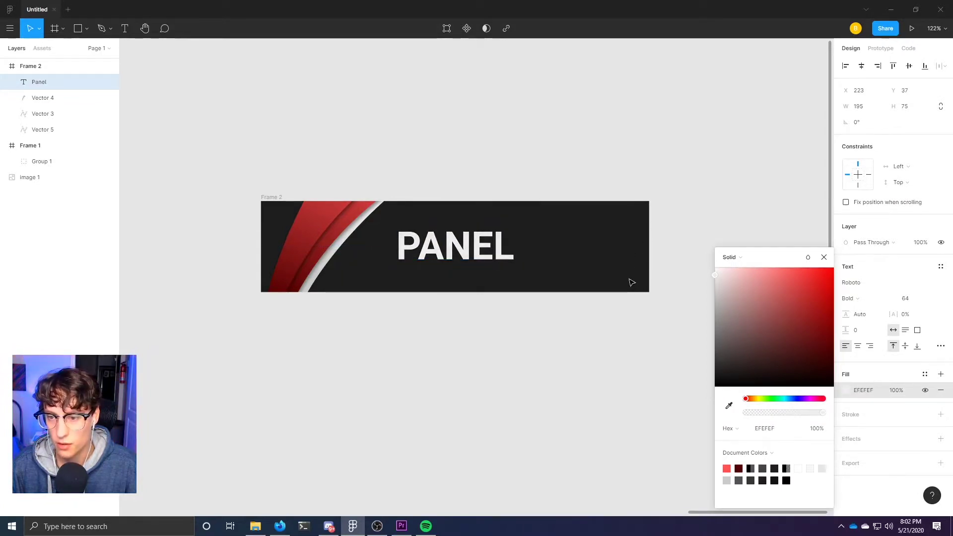
pyautogui.click(825, 258)
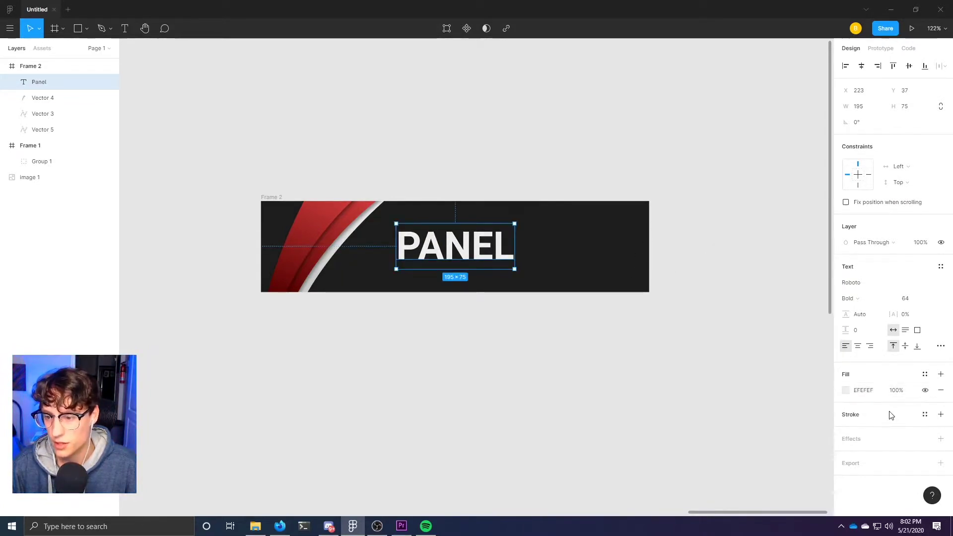
# Add a drop shadow to the panel text with blur 10, Y offset 5 and black at 50% opacity.
pyautogui.click(941, 439)
pyautogui.click(845, 455)
pyautogui.click(726, 482)
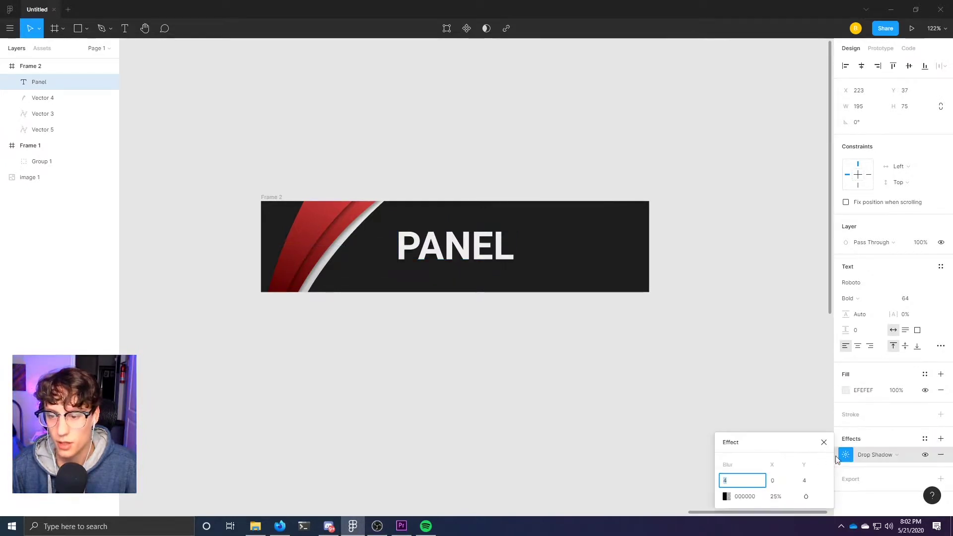
pyautogui.write('10')
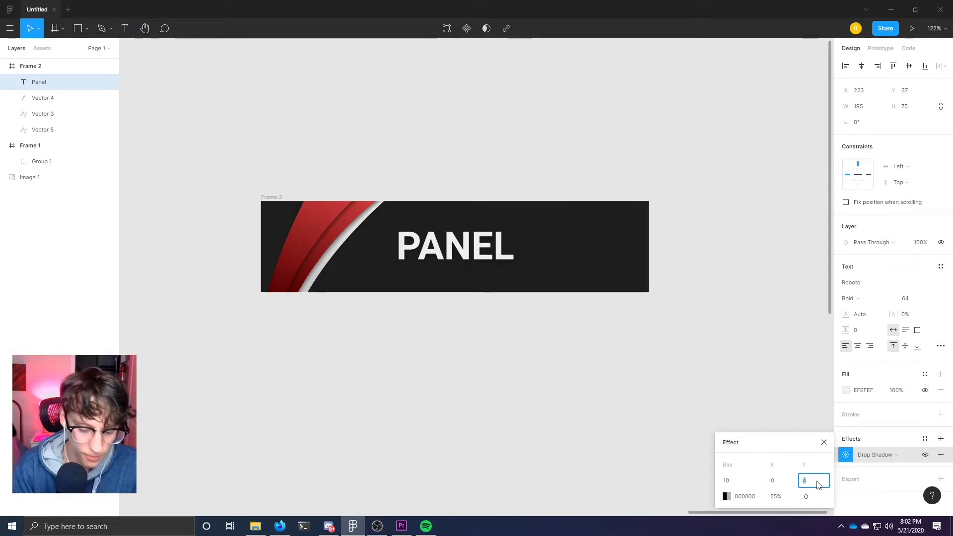
pyautogui.click(727, 497)
pyautogui.moveTo(642, 417); pyautogui.dragTo(657, 417)
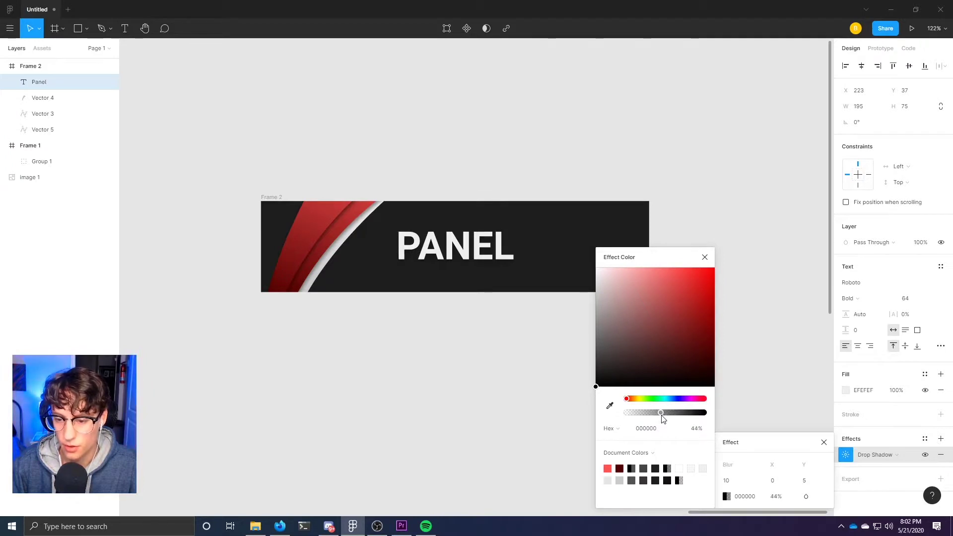
pyautogui.click(705, 257)
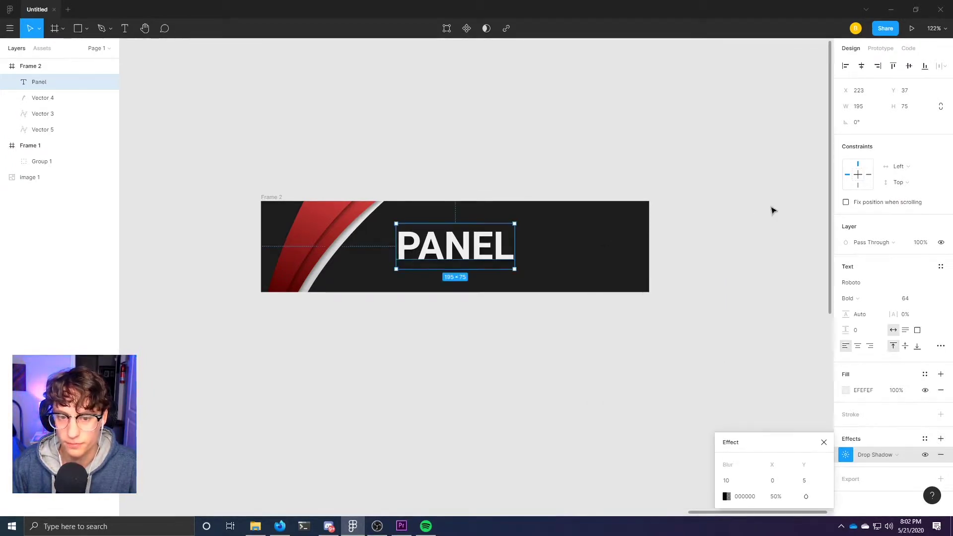
pyautogui.click(434, 311)
# Add a 1x PNG export setting to Frame 2.
pyautogui.scroll(-10, 437, 298)
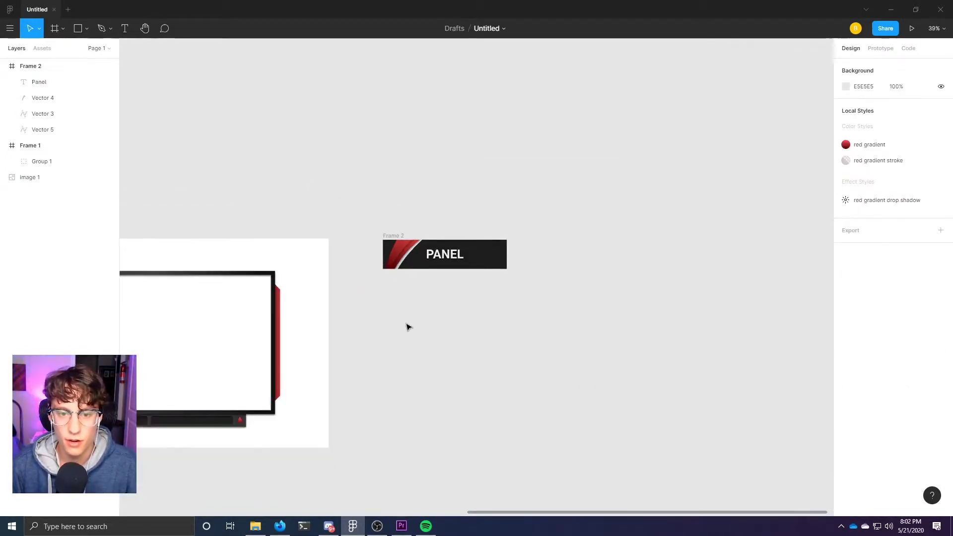
pyautogui.moveTo(407, 326); pyautogui.dragTo(580, 260)
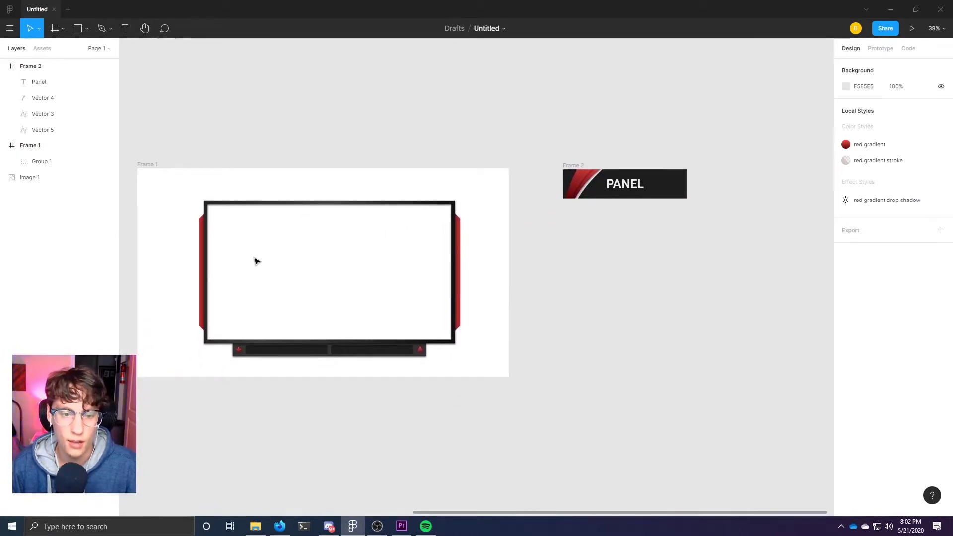
pyautogui.click(573, 167)
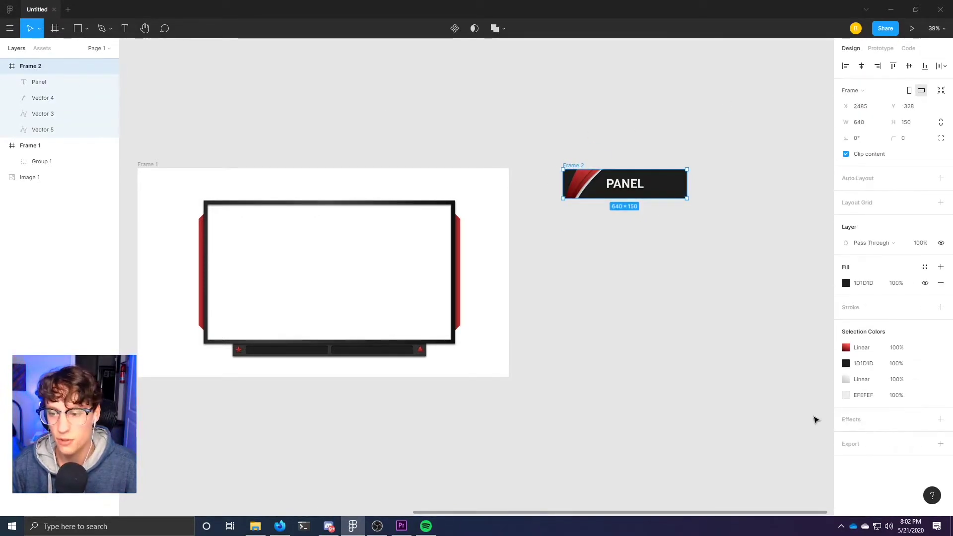
pyautogui.click(942, 444)
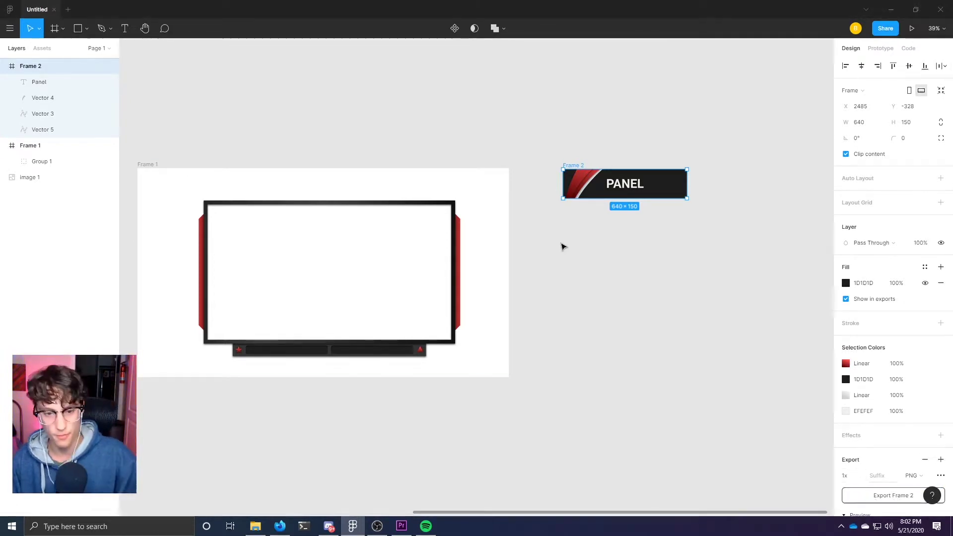
pyautogui.hscroll(-5, 293, 285)
pyautogui.scroll(-2, 293, 284)
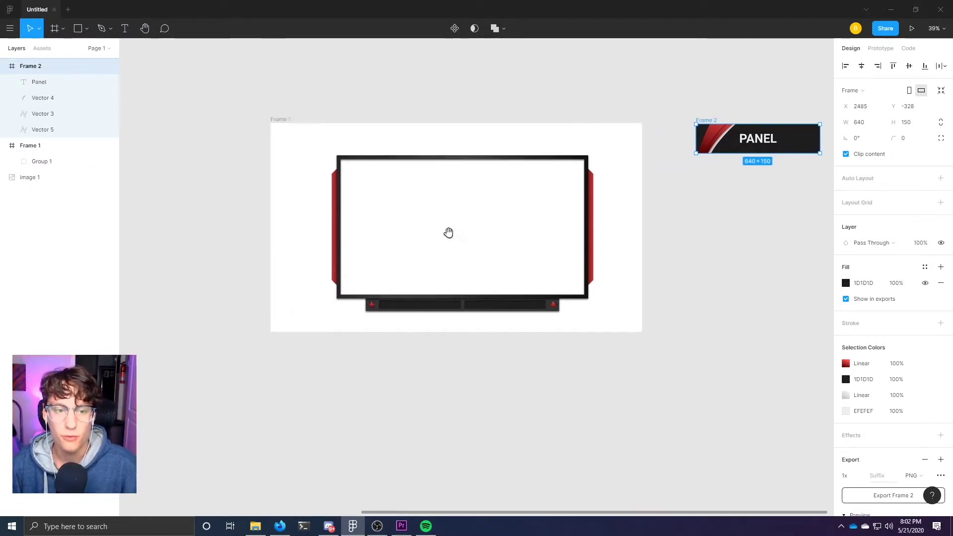
pyautogui.hscroll(4, 421, 280)
pyautogui.scroll(1, 420, 280)
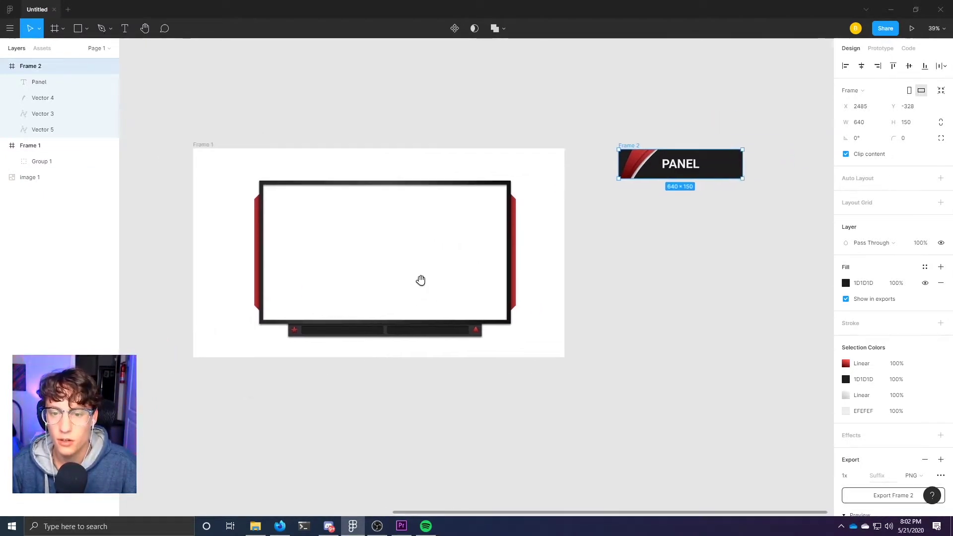
pyautogui.moveTo(590, 118); pyautogui.dragTo(773, 236)
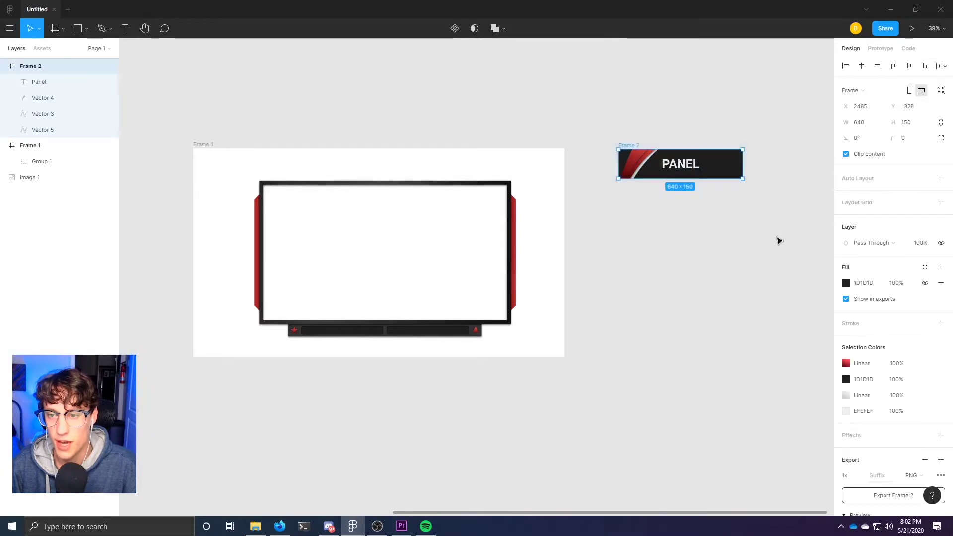
pyautogui.click(770, 235)
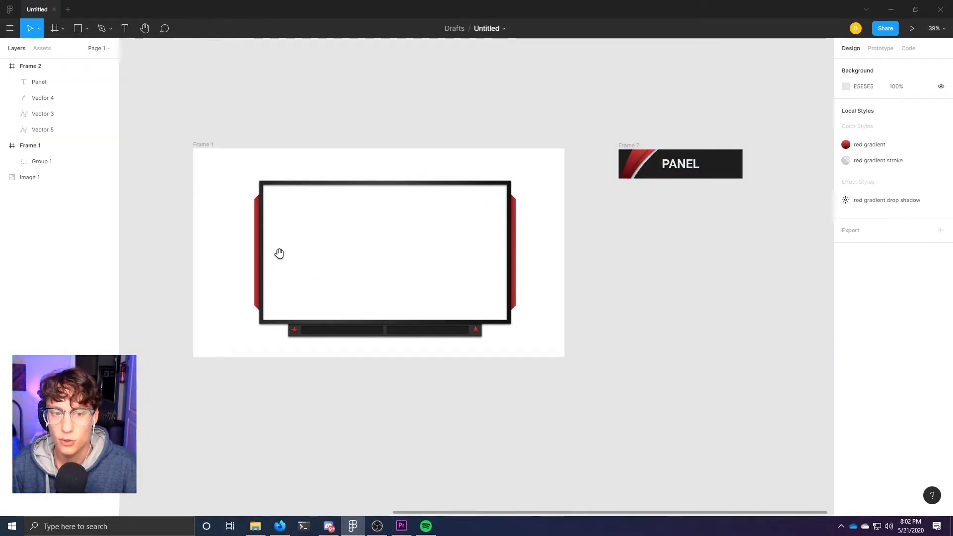
# Examine the reference stream pack image, including its intermission screen, stream status screens, alerts and info panels.
pyautogui.hscroll(-5, 483, 238)
pyautogui.scroll(-1, 512, 249)
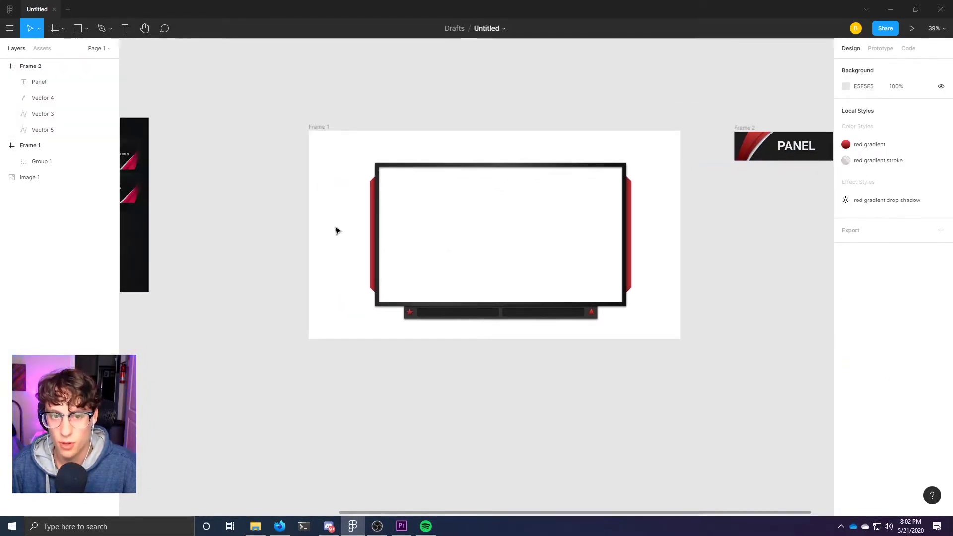
pyautogui.hscroll(-10, 313, 228)
pyautogui.scroll(1, 320, 215)
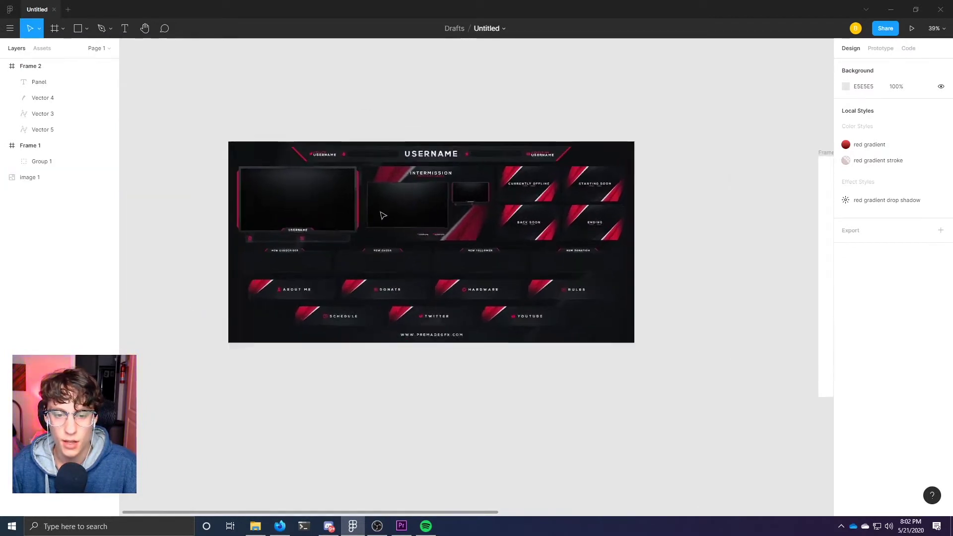
pyautogui.click(383, 215)
pyautogui.scroll(6, 383, 216)
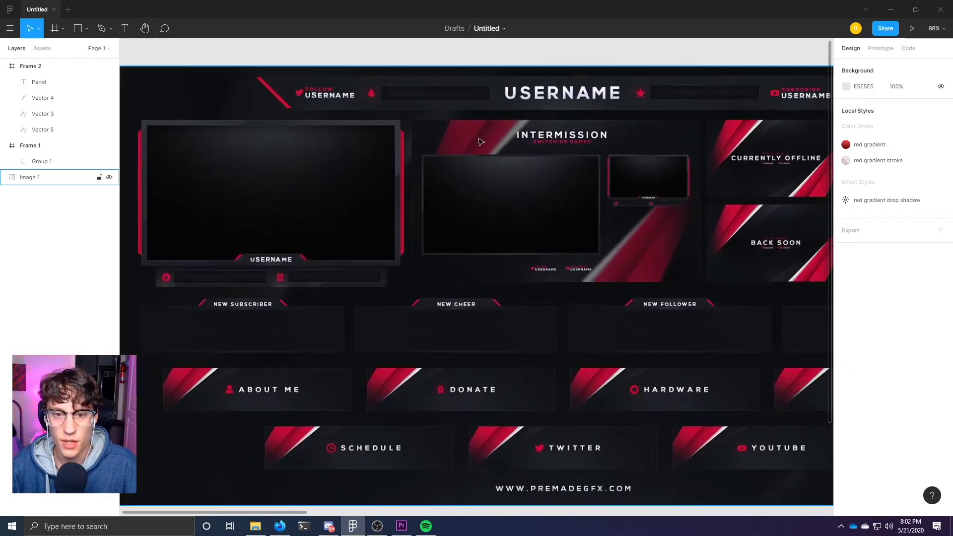
pyautogui.moveTo(489, 215); pyautogui.dragTo(340, 206)
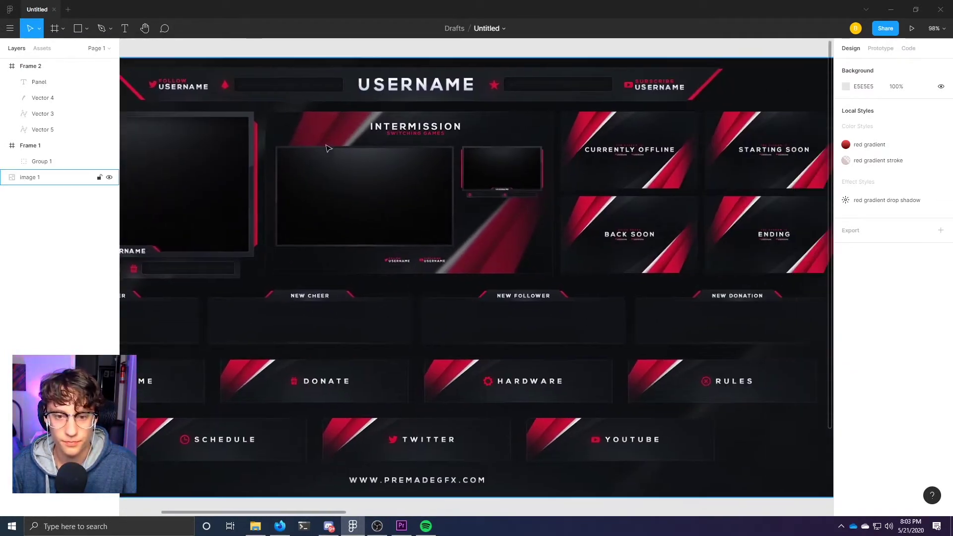
pyautogui.moveTo(306, 326); pyautogui.dragTo(371, 255)
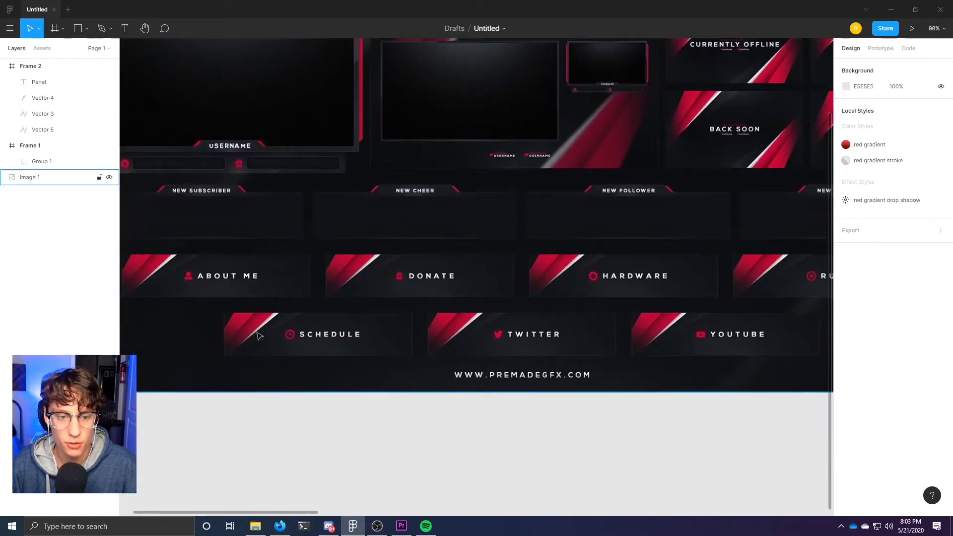
pyautogui.scroll(3, 375, 328)
pyautogui.hscroll(4, 376, 329)
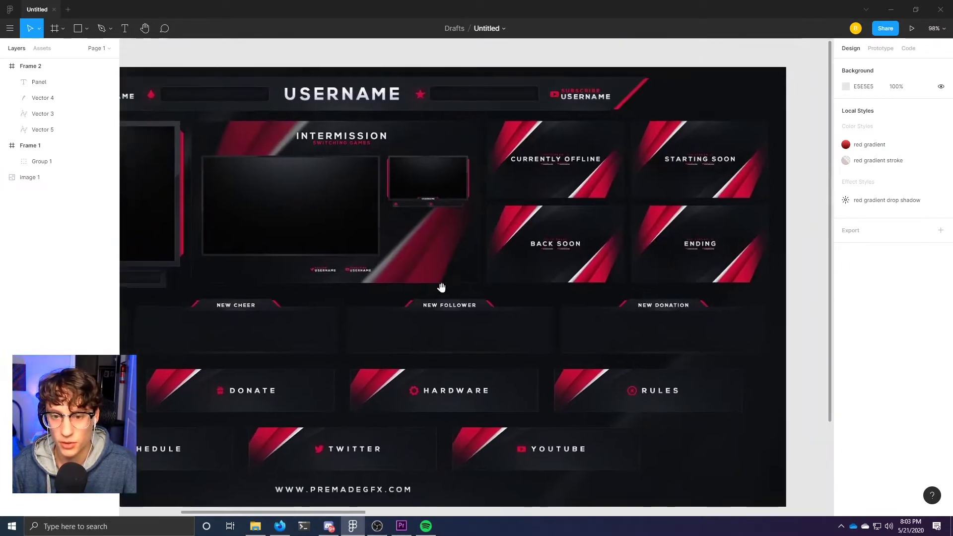
pyautogui.scroll(-1, 500, 318)
pyautogui.hscroll(-3, 500, 319)
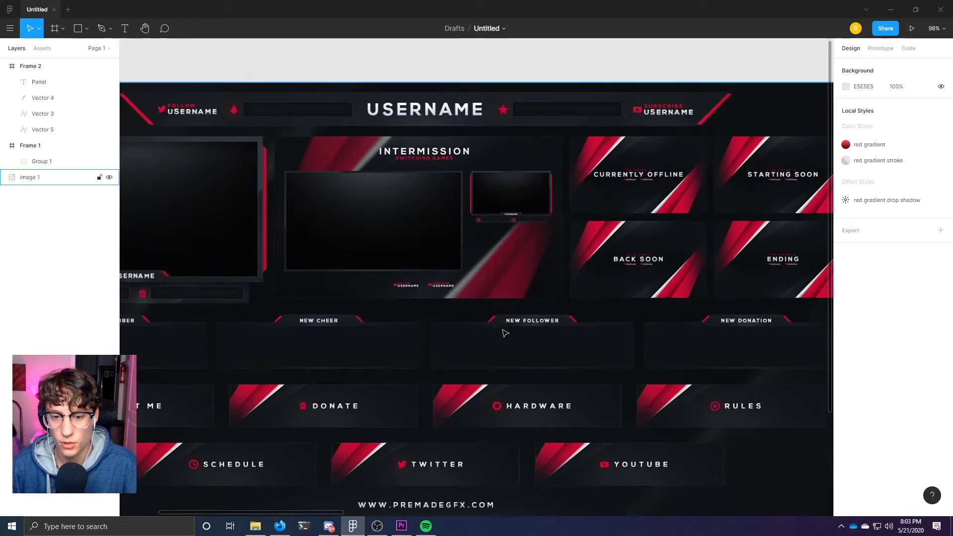
pyautogui.press('Escape')
pyautogui.hscroll(3, 511, 276)
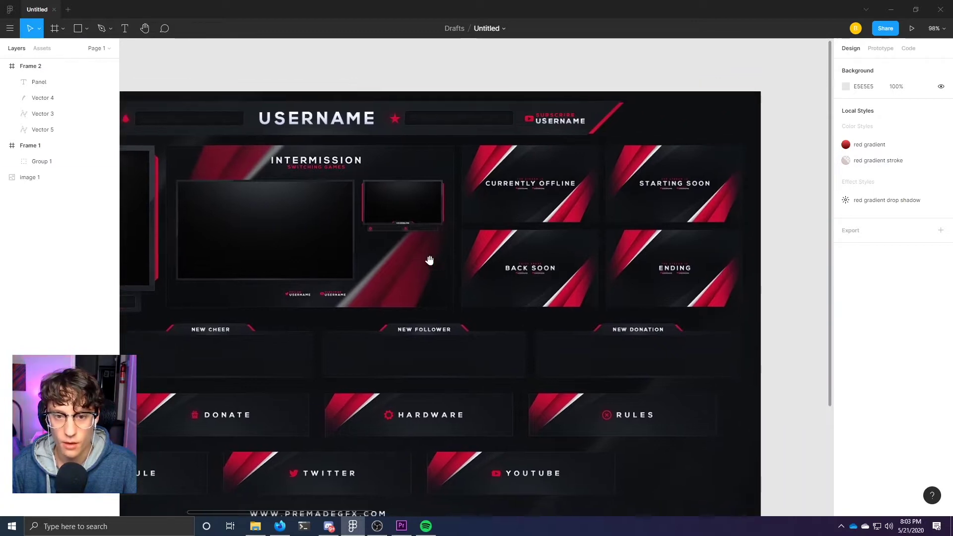
pyautogui.click(430, 261)
pyautogui.hotkey('shift', '2')
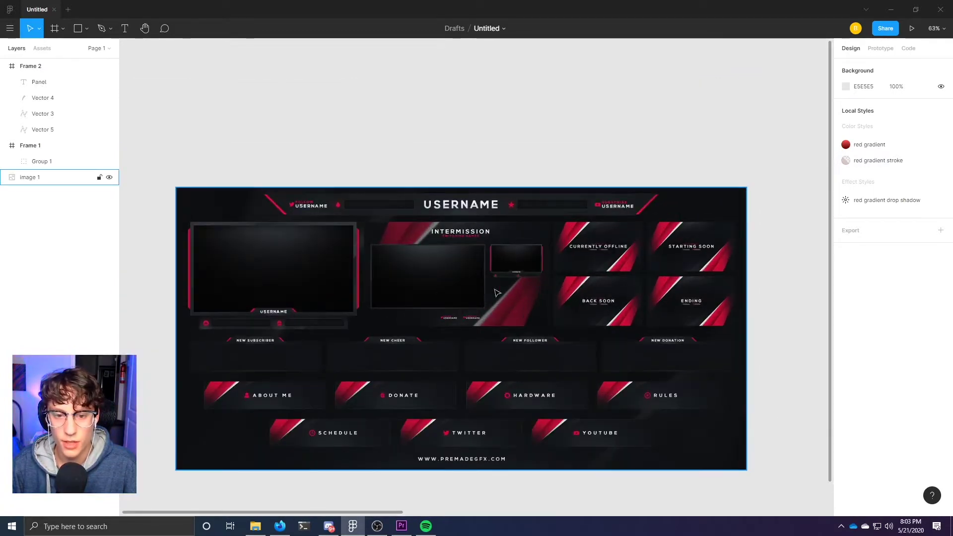
pyautogui.press('Escape')
# Group the two red curved shapes and the light curved shape in Frame 2, leaving the text outside the group.
pyautogui.hscroll(10, 497, 293)
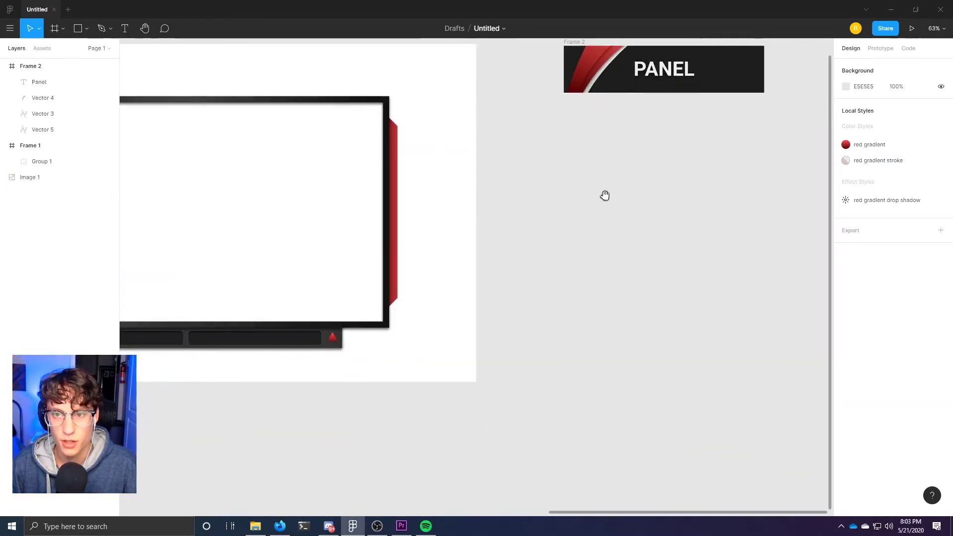
pyautogui.hscroll(5, 605, 196)
pyautogui.scroll(3, 604, 195)
pyautogui.hscroll(-2, 311, 277)
pyautogui.scroll(-5, 450, 219)
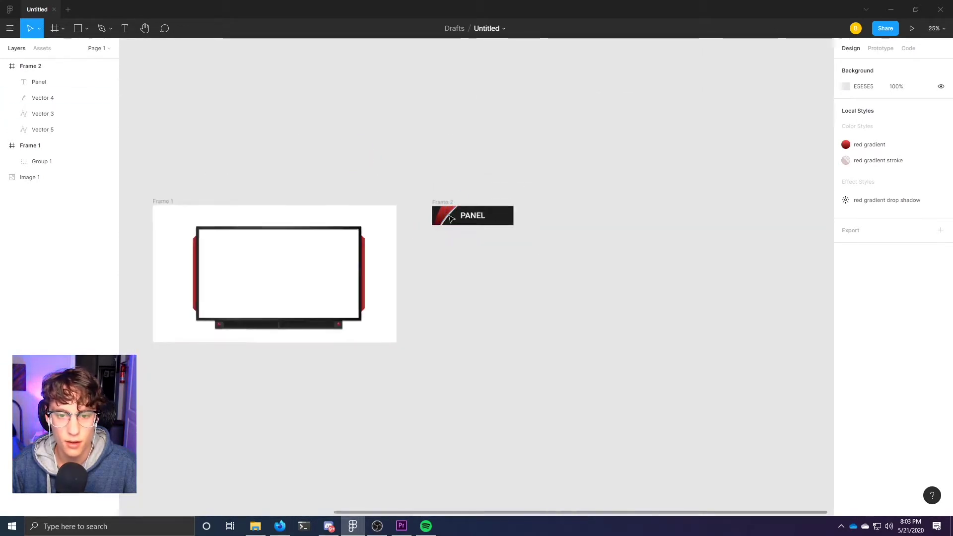
pyautogui.scroll(8, 450, 219)
pyautogui.hscroll(-2, 394, 255)
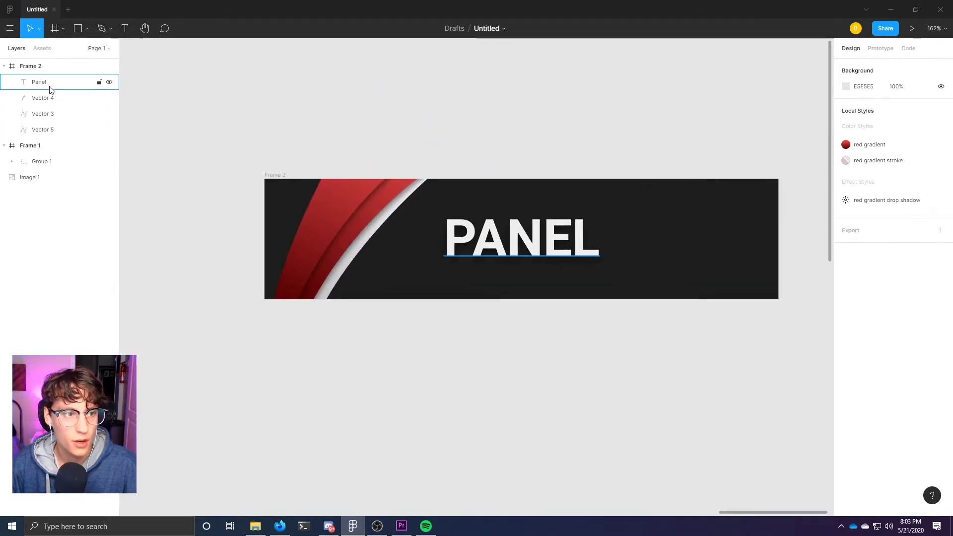
pyautogui.click(51, 99)
pyautogui.keyDown('shift'); pyautogui.click(53, 115); pyautogui.keyUp('shift')
pyautogui.keyDown('shift'); pyautogui.click(53, 131); pyautogui.keyUp('shift')
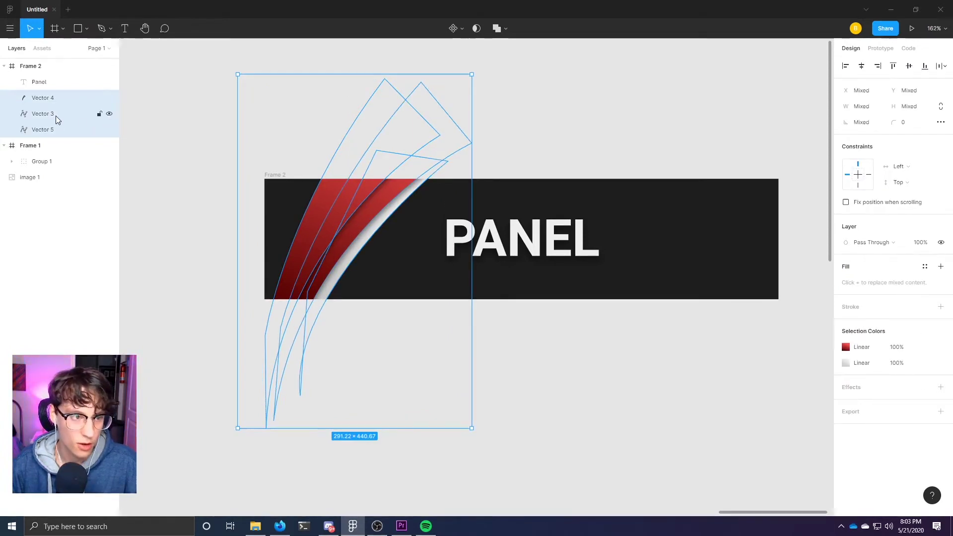
pyautogui.hotkey('ctrl', 'g')
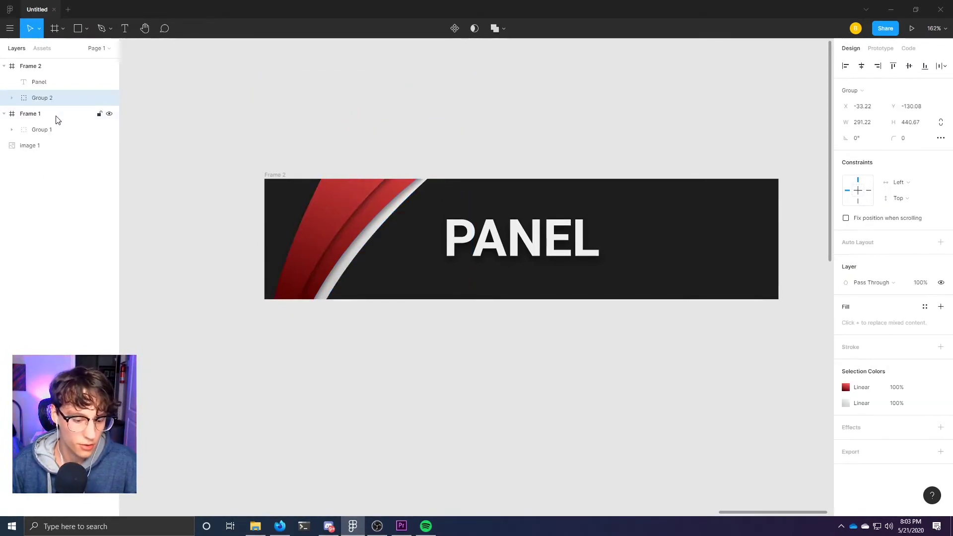
# Duplicate the curved shapes group, hide the original group and select the duplicate.
pyautogui.hotkey('ctrl', 'd')
pyautogui.click(109, 114)
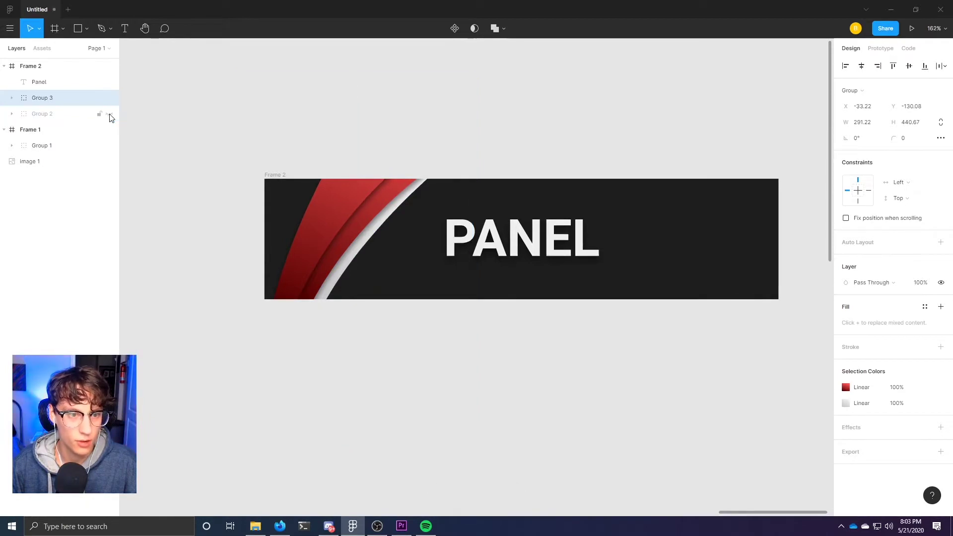
pyautogui.click(30, 98)
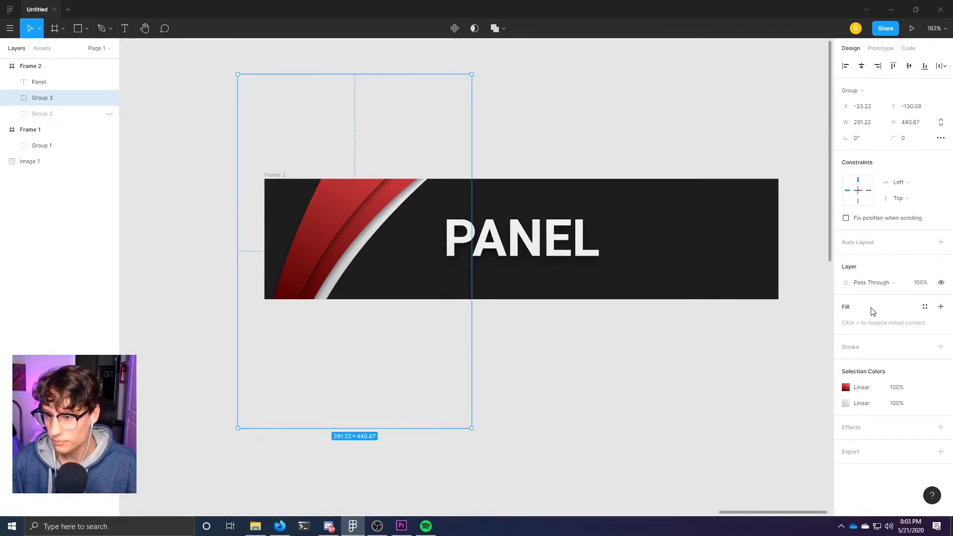
# Apply a Layer Blur effect to the duplicated curved shapes group.
pyautogui.click(941, 430)
pyautogui.click(913, 444)
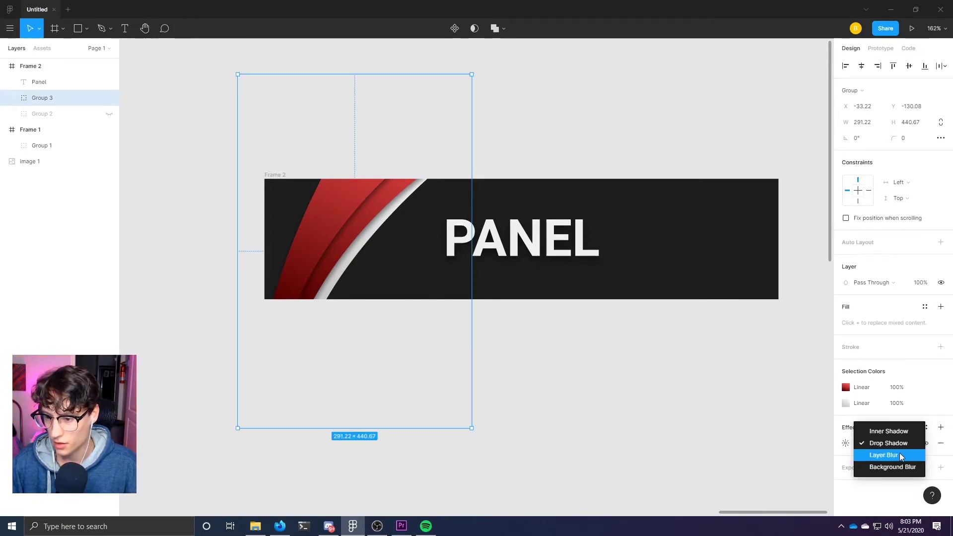
pyautogui.click(902, 456)
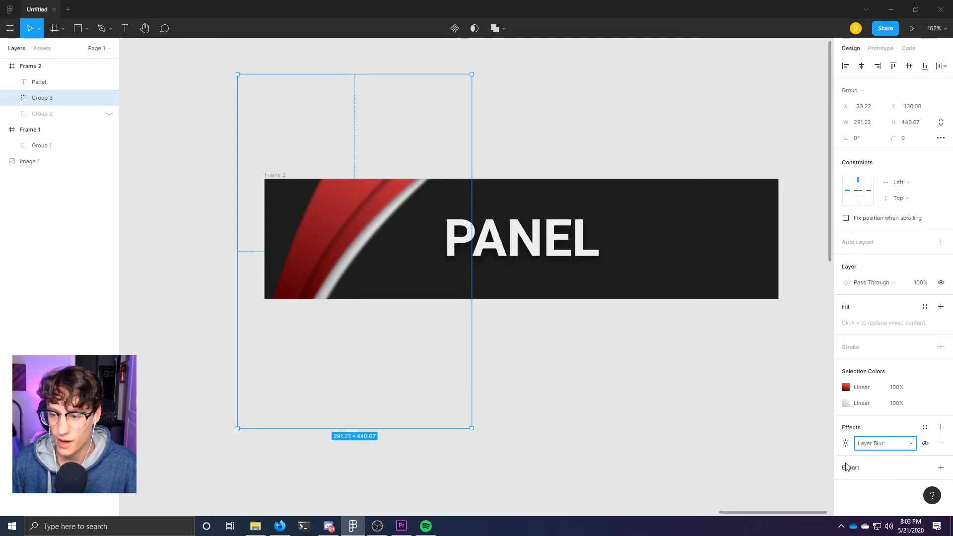
pyautogui.click(659, 385)
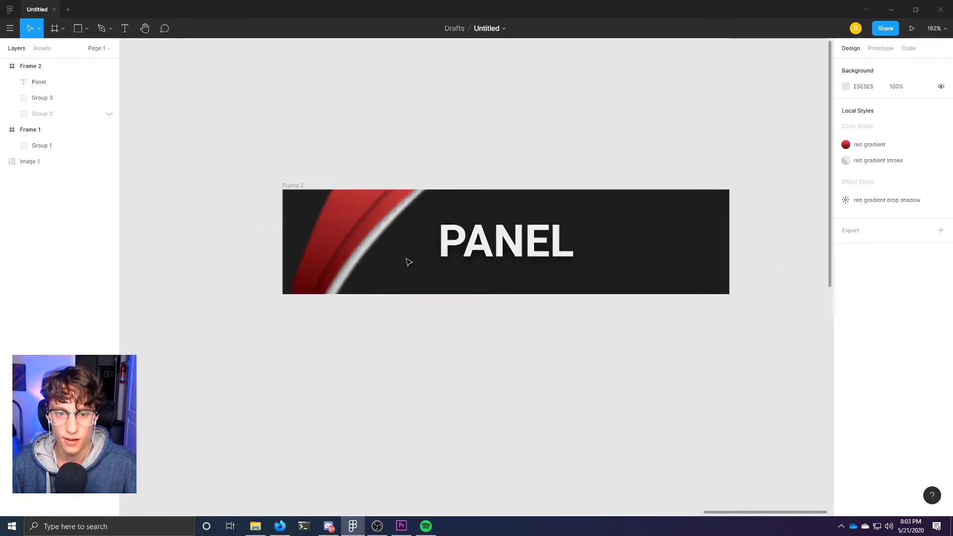
# Compare the panel's blurred curved shapes with the soft diagonal accents on the reference image's intermission screen.
pyautogui.scroll(-5, 408, 262)
pyautogui.scroll(6, 401, 255)
pyautogui.scroll(-2, 422, 263)
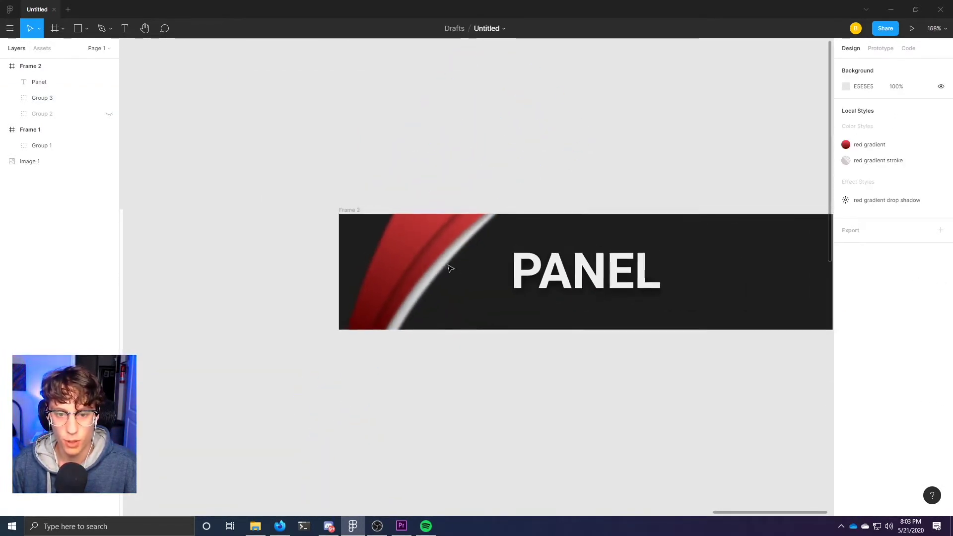
pyautogui.scroll(-4, 329, 262)
pyautogui.hscroll(-8, 366, 219)
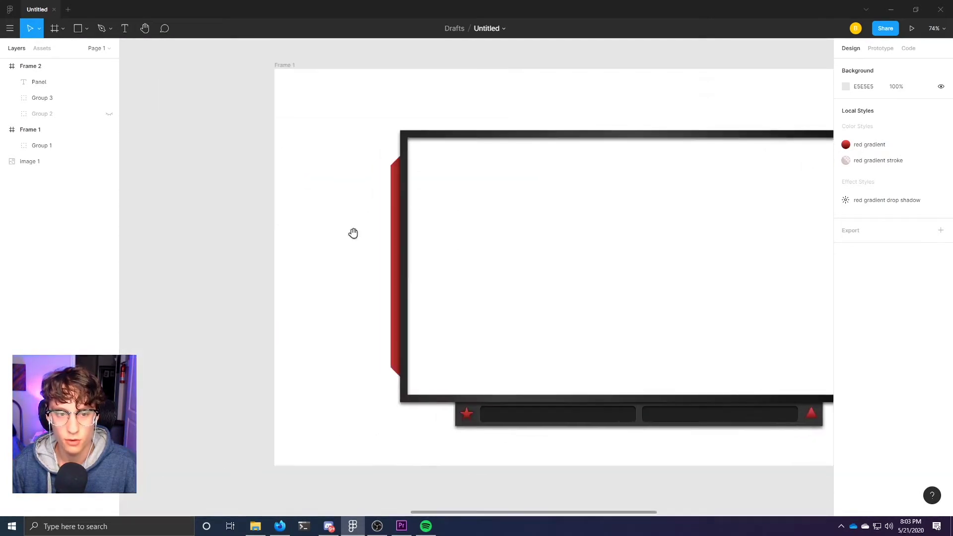
pyautogui.hscroll(-10, 353, 233)
pyautogui.scroll(4, 347, 275)
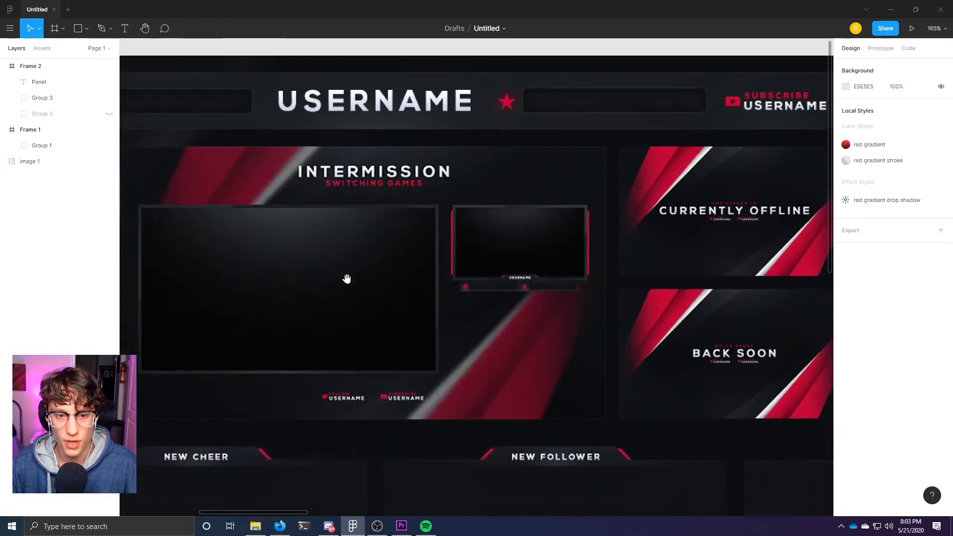
pyautogui.hscroll(-3, 346, 279)
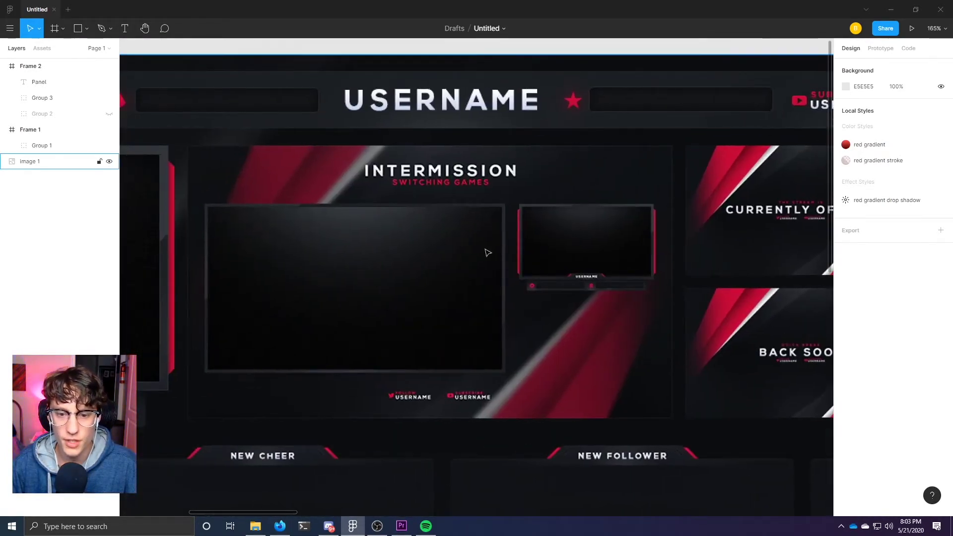
pyautogui.scroll(-3, 488, 253)
pyautogui.hscroll(15, 317, 162)
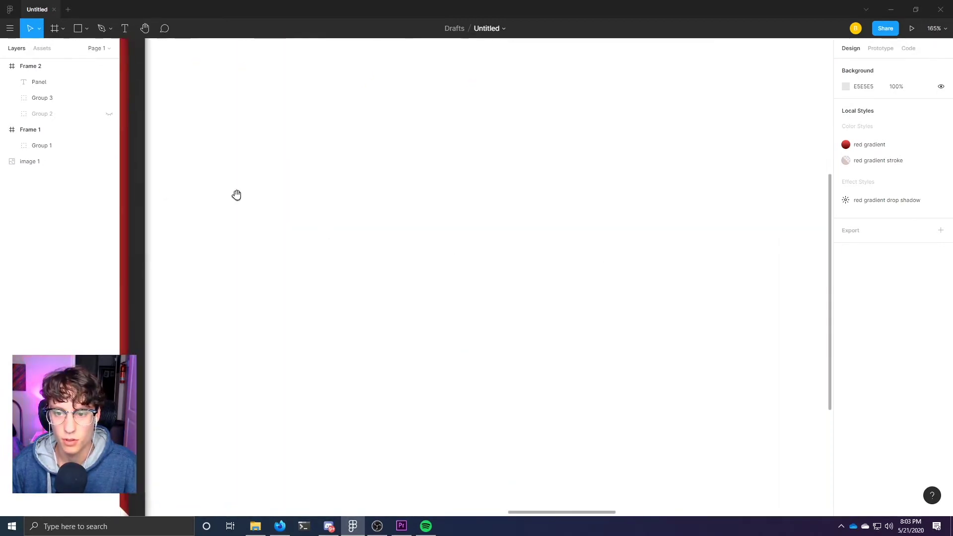
pyautogui.scroll(-5, 602, 258)
pyautogui.hscroll(10, 366, 204)
pyautogui.scroll(8, 394, 194)
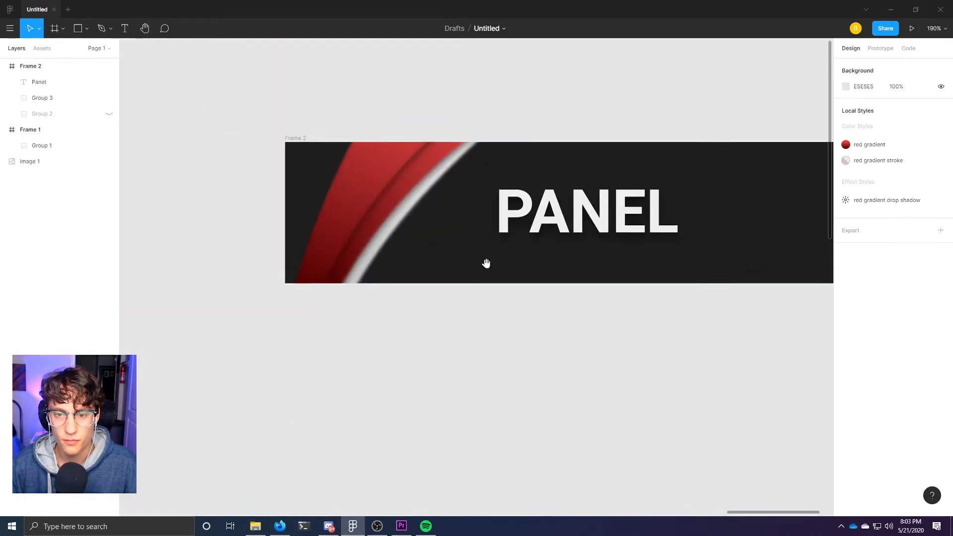
pyautogui.scroll(-4, 486, 263)
pyautogui.scroll(4, 447, 181)
pyautogui.click(397, 156)
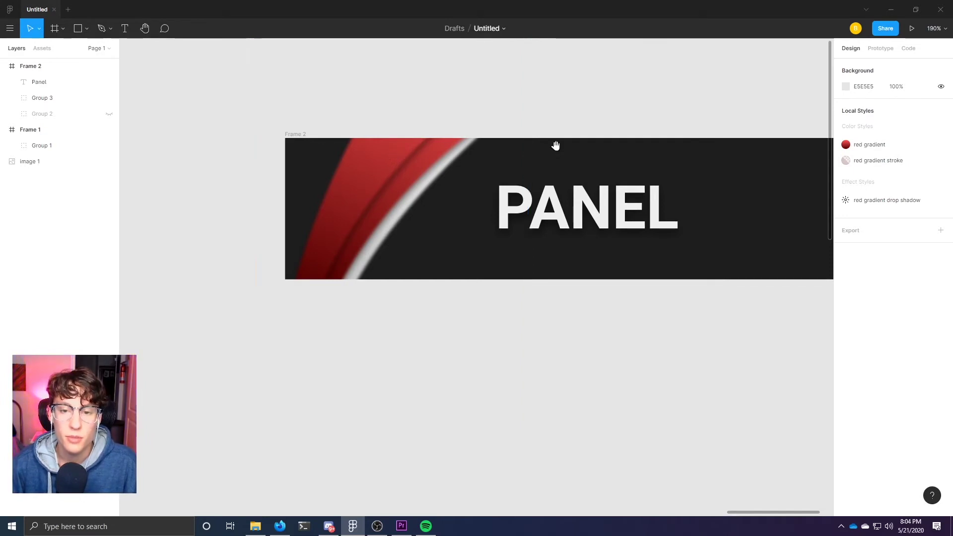
pyautogui.moveTo(556, 144); pyautogui.dragTo(427, 183)
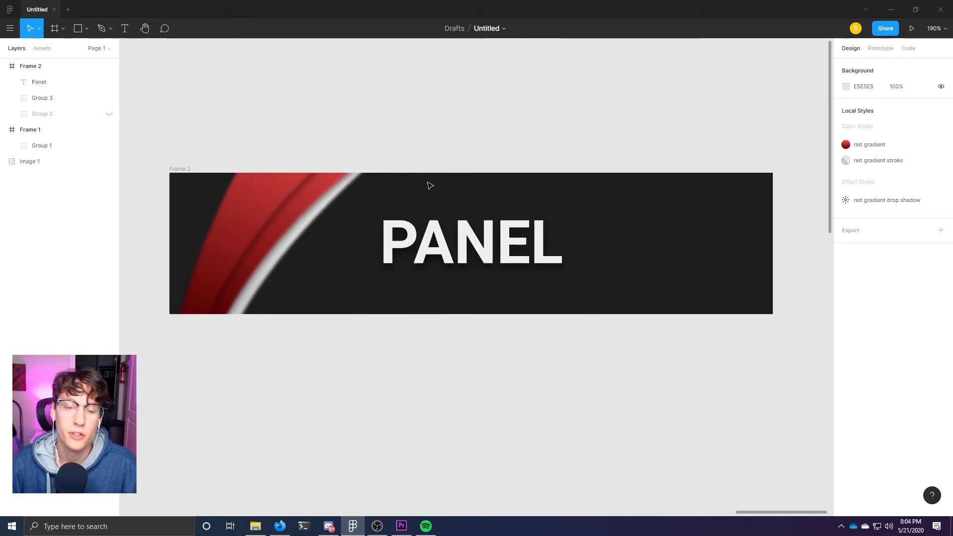